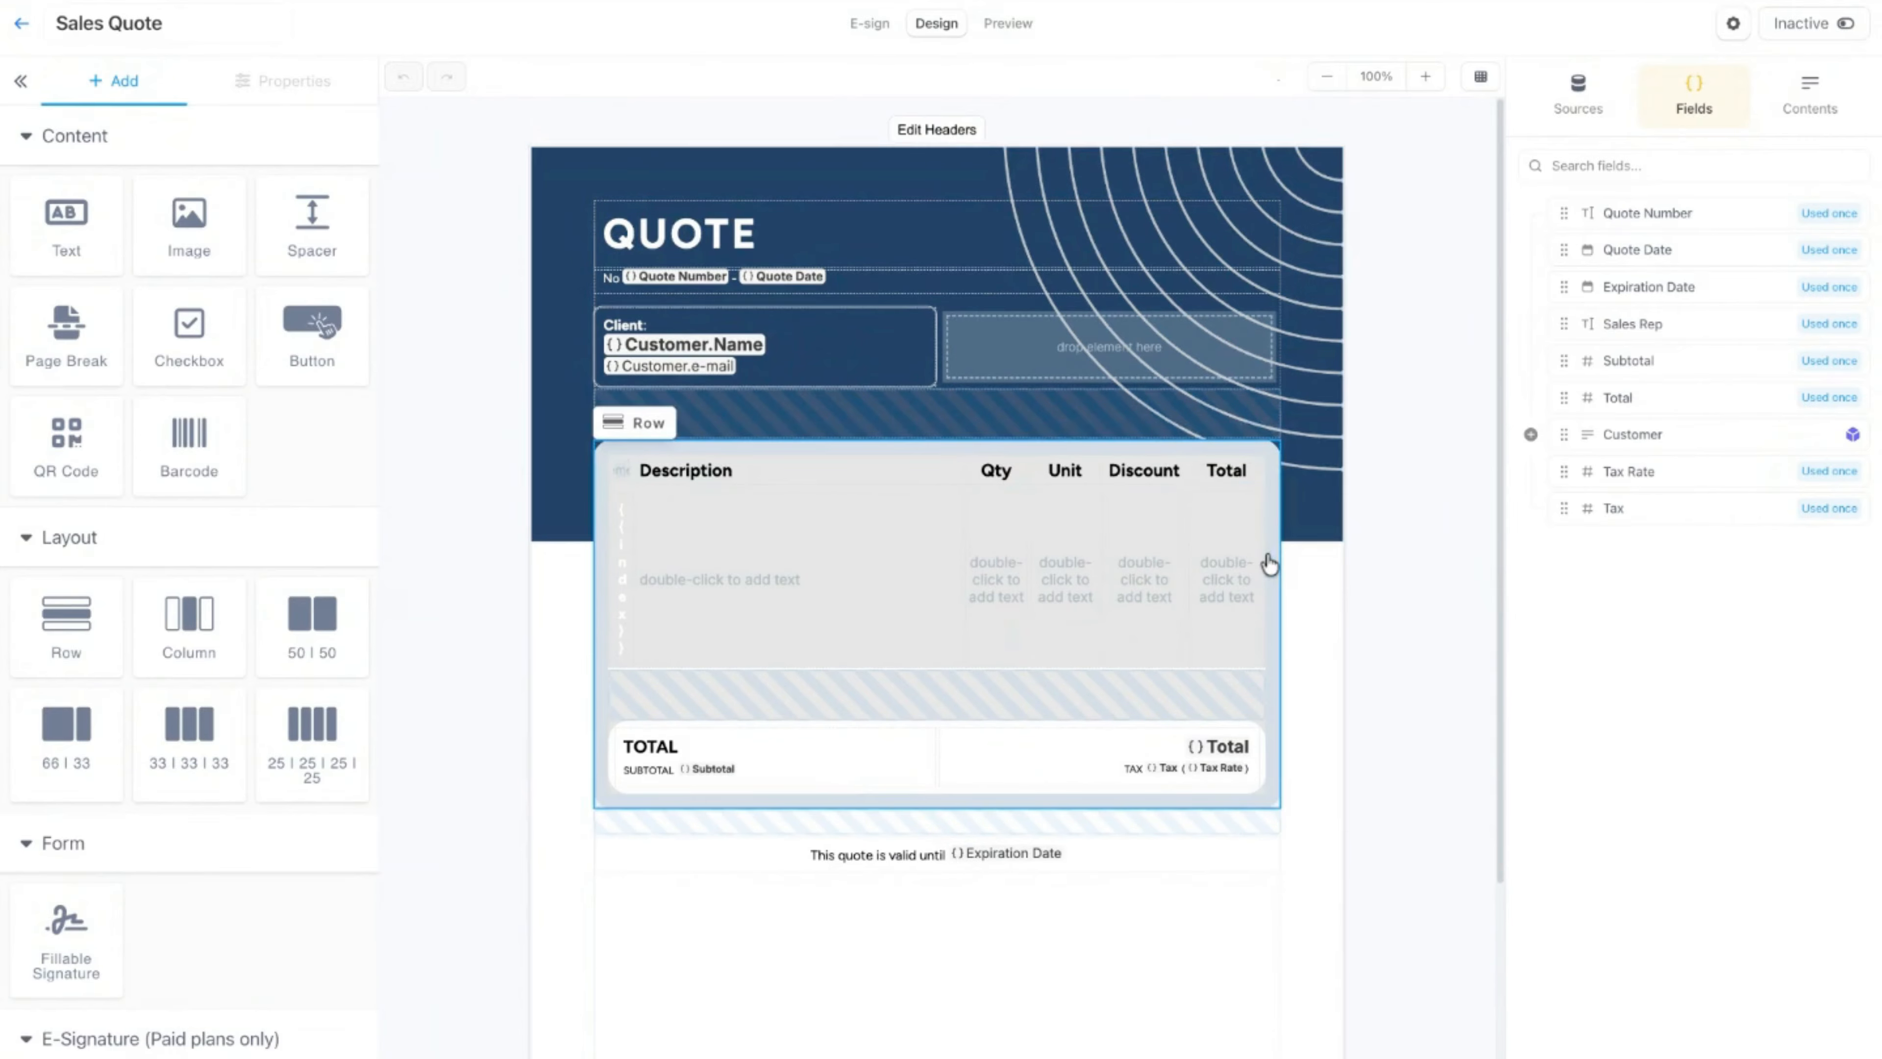
# Step: Select the whole row of empty placeholder cells beneath the Description, Qty, Unit, Discount and Total headings
pyautogui.click(1204, 579)
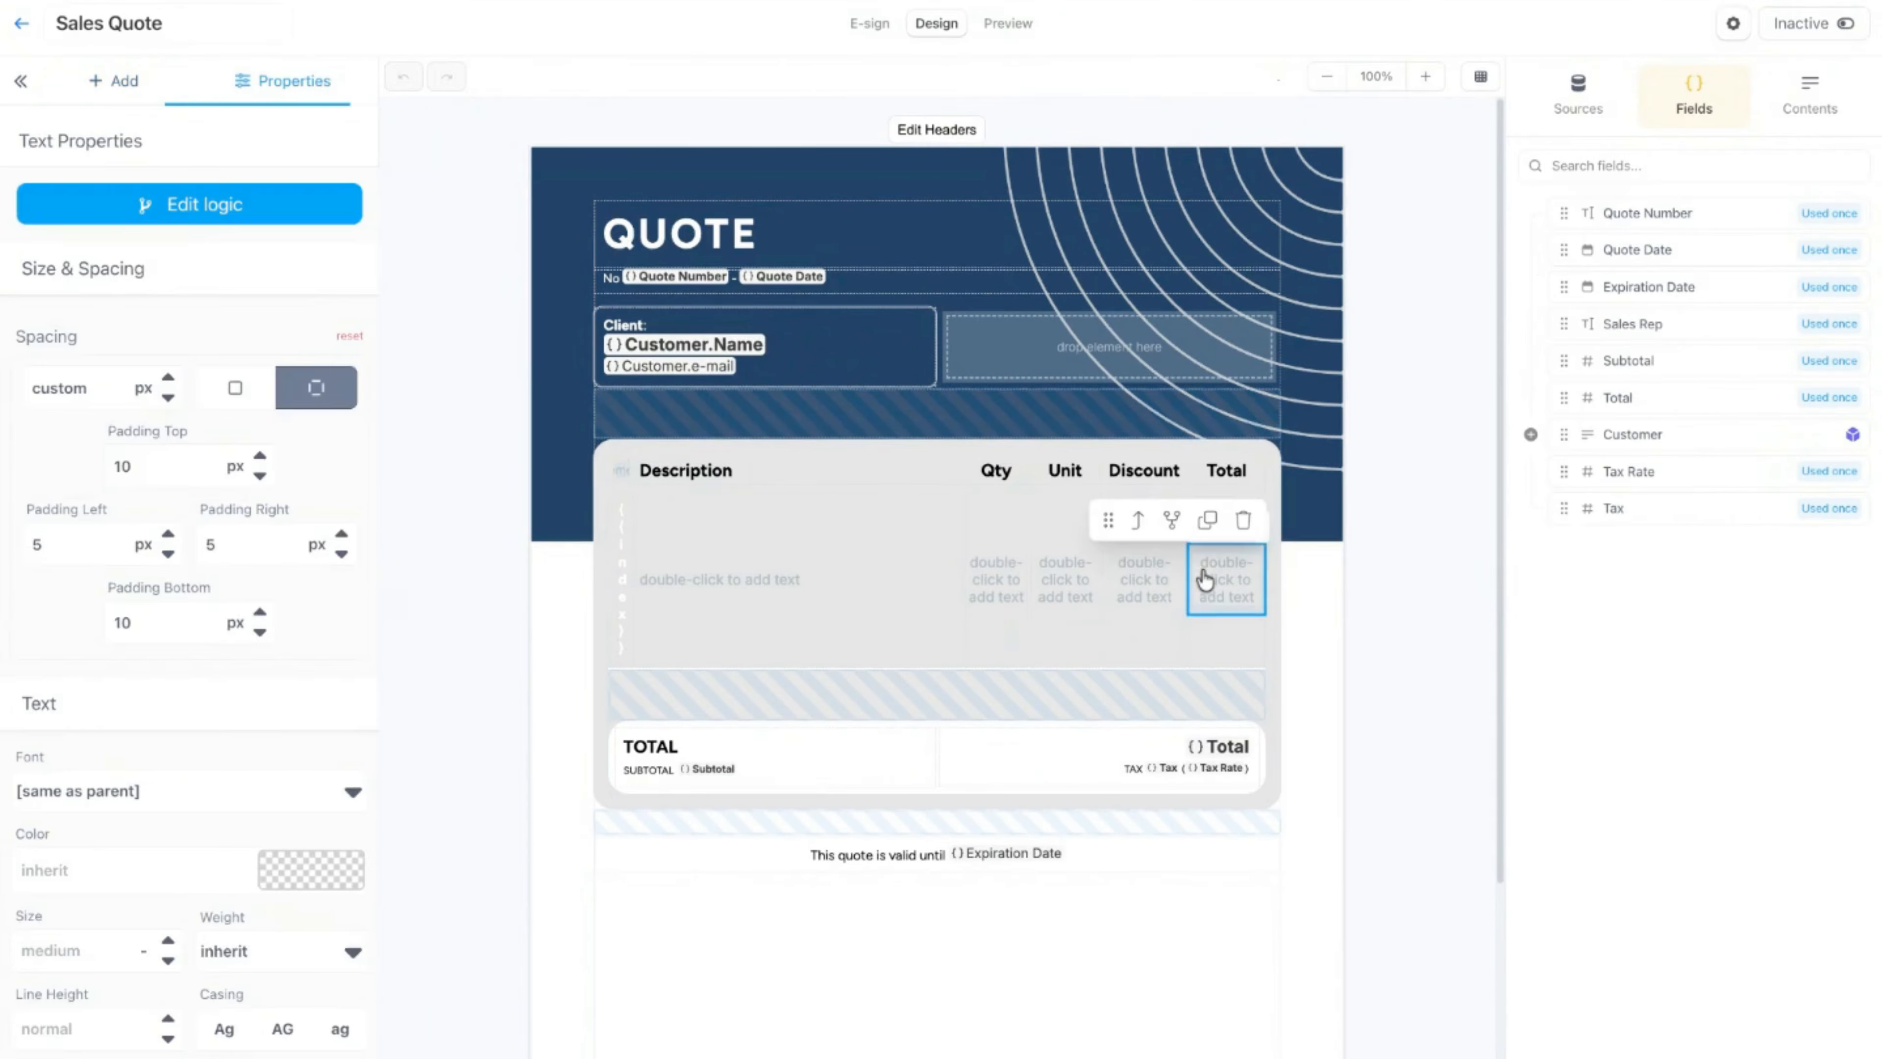
pyautogui.click(1137, 521)
pyautogui.click(1134, 469)
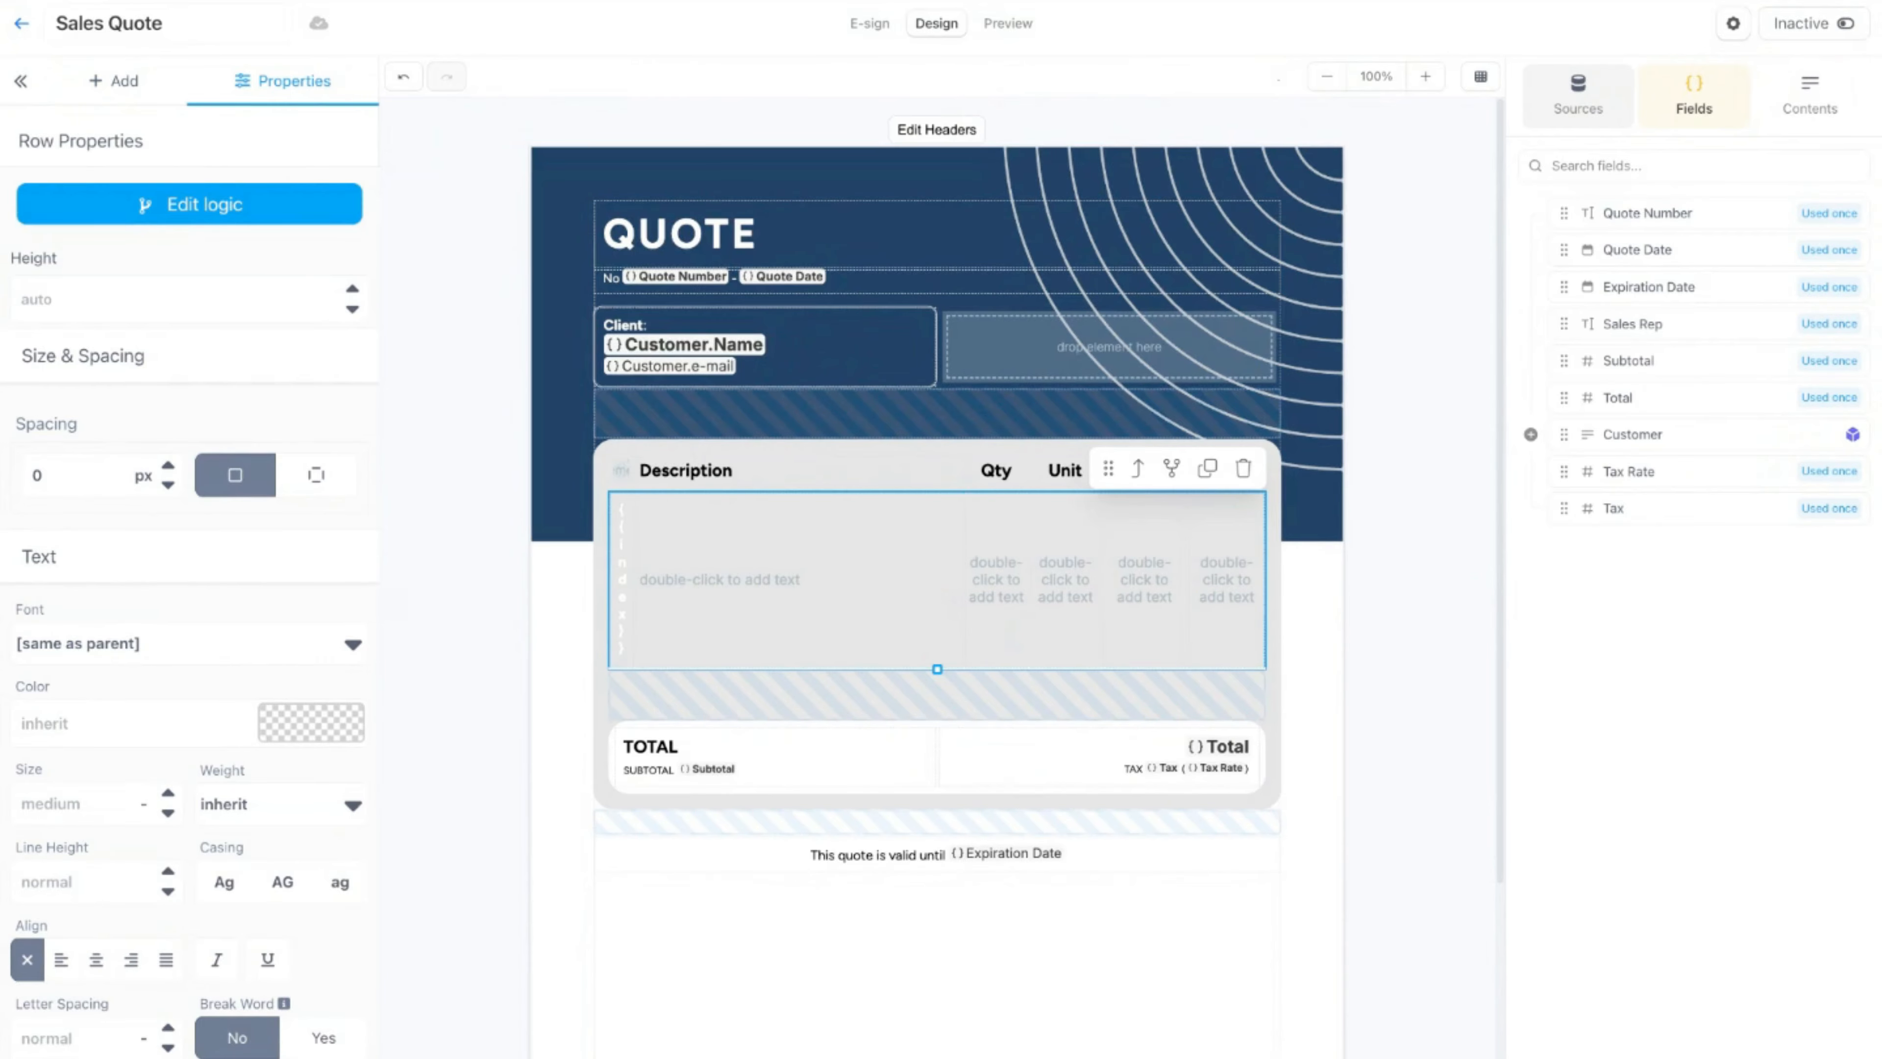
# Step: Add a new field named Line Items with type Collection in the Field Editor
pyautogui.click(1578, 95)
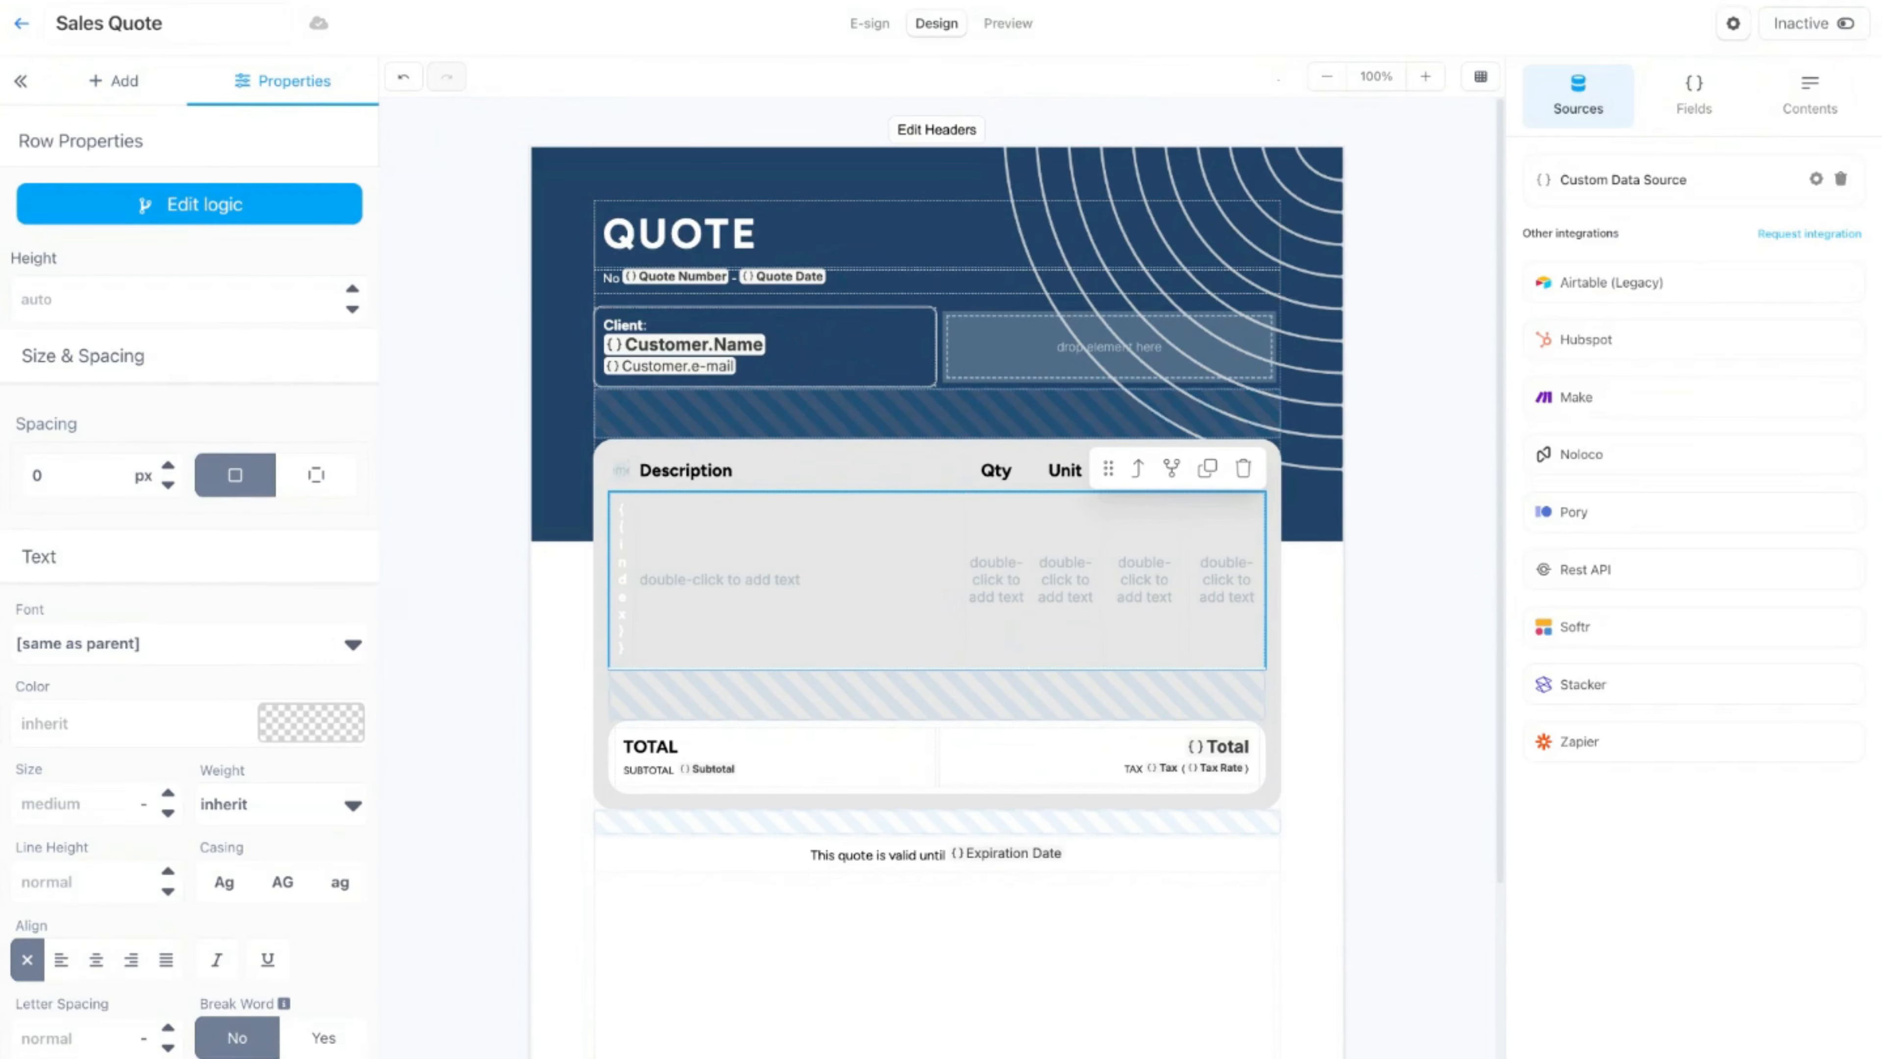
pyautogui.click(1677, 115)
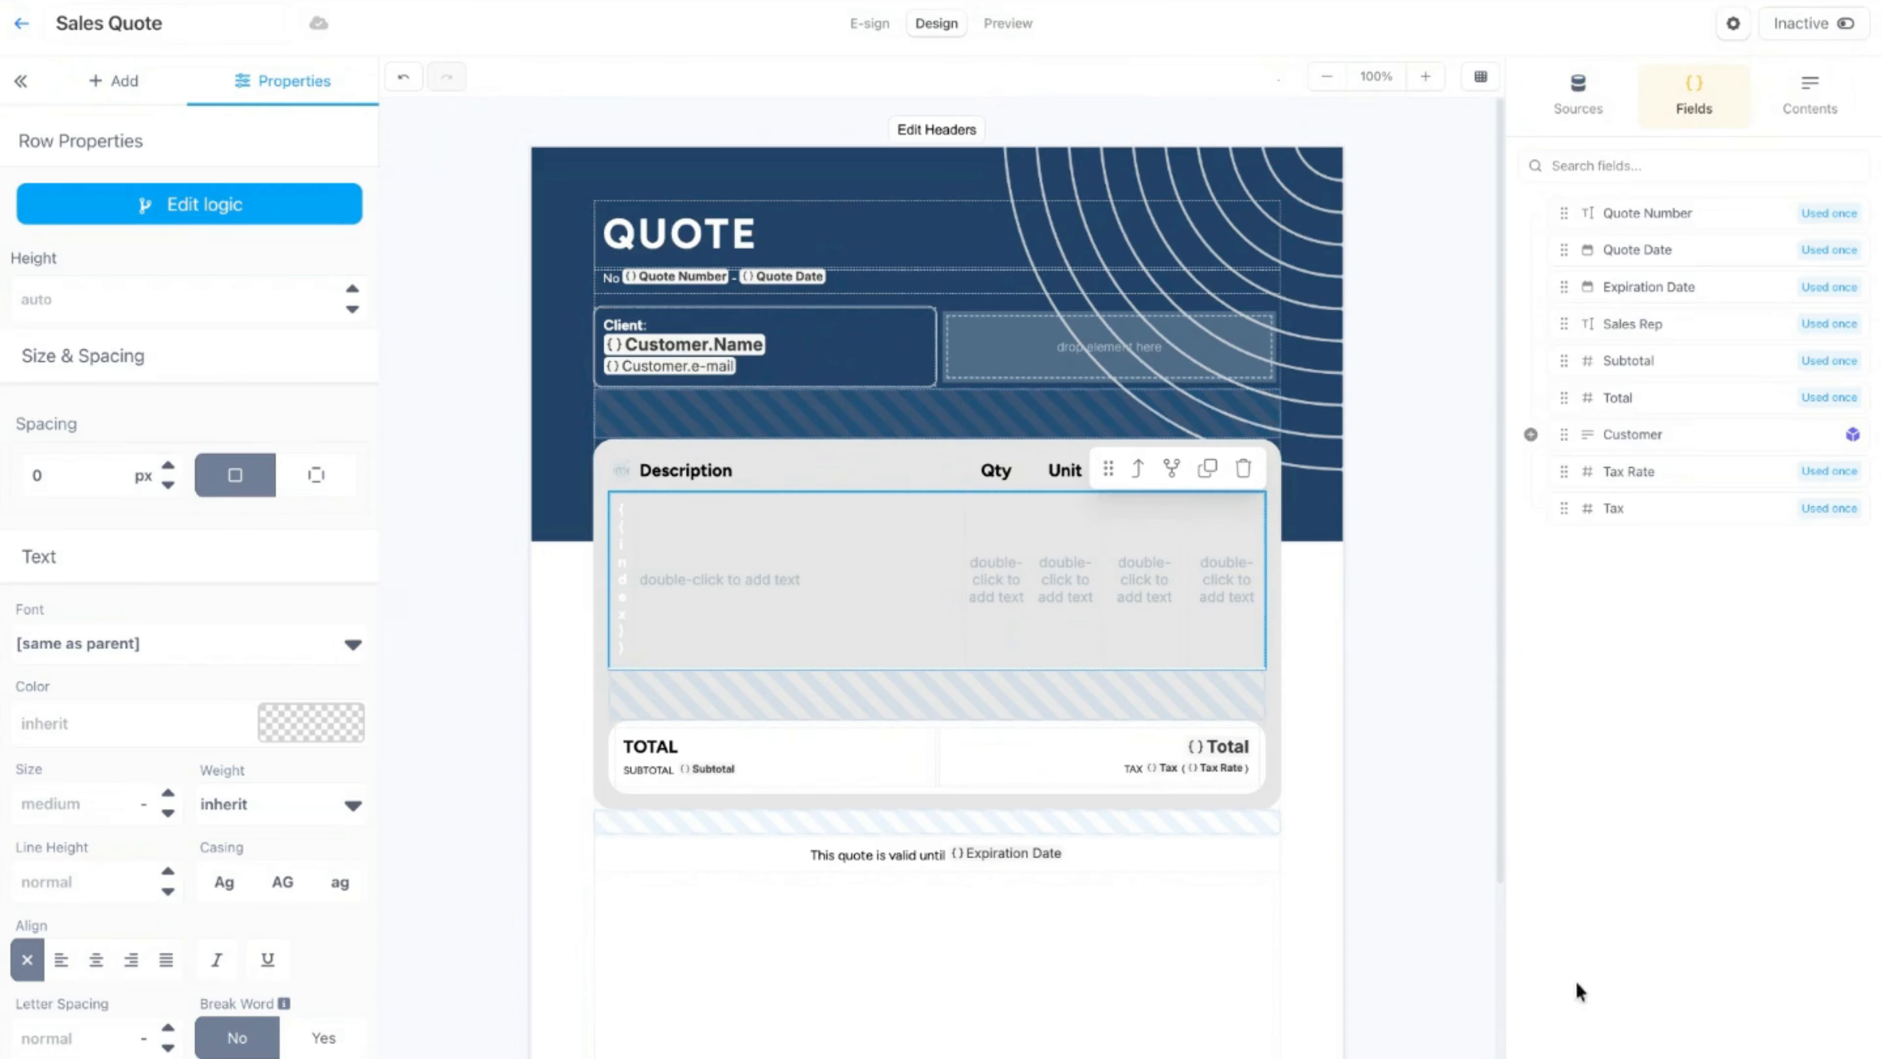
pyautogui.click(1693, 1056)
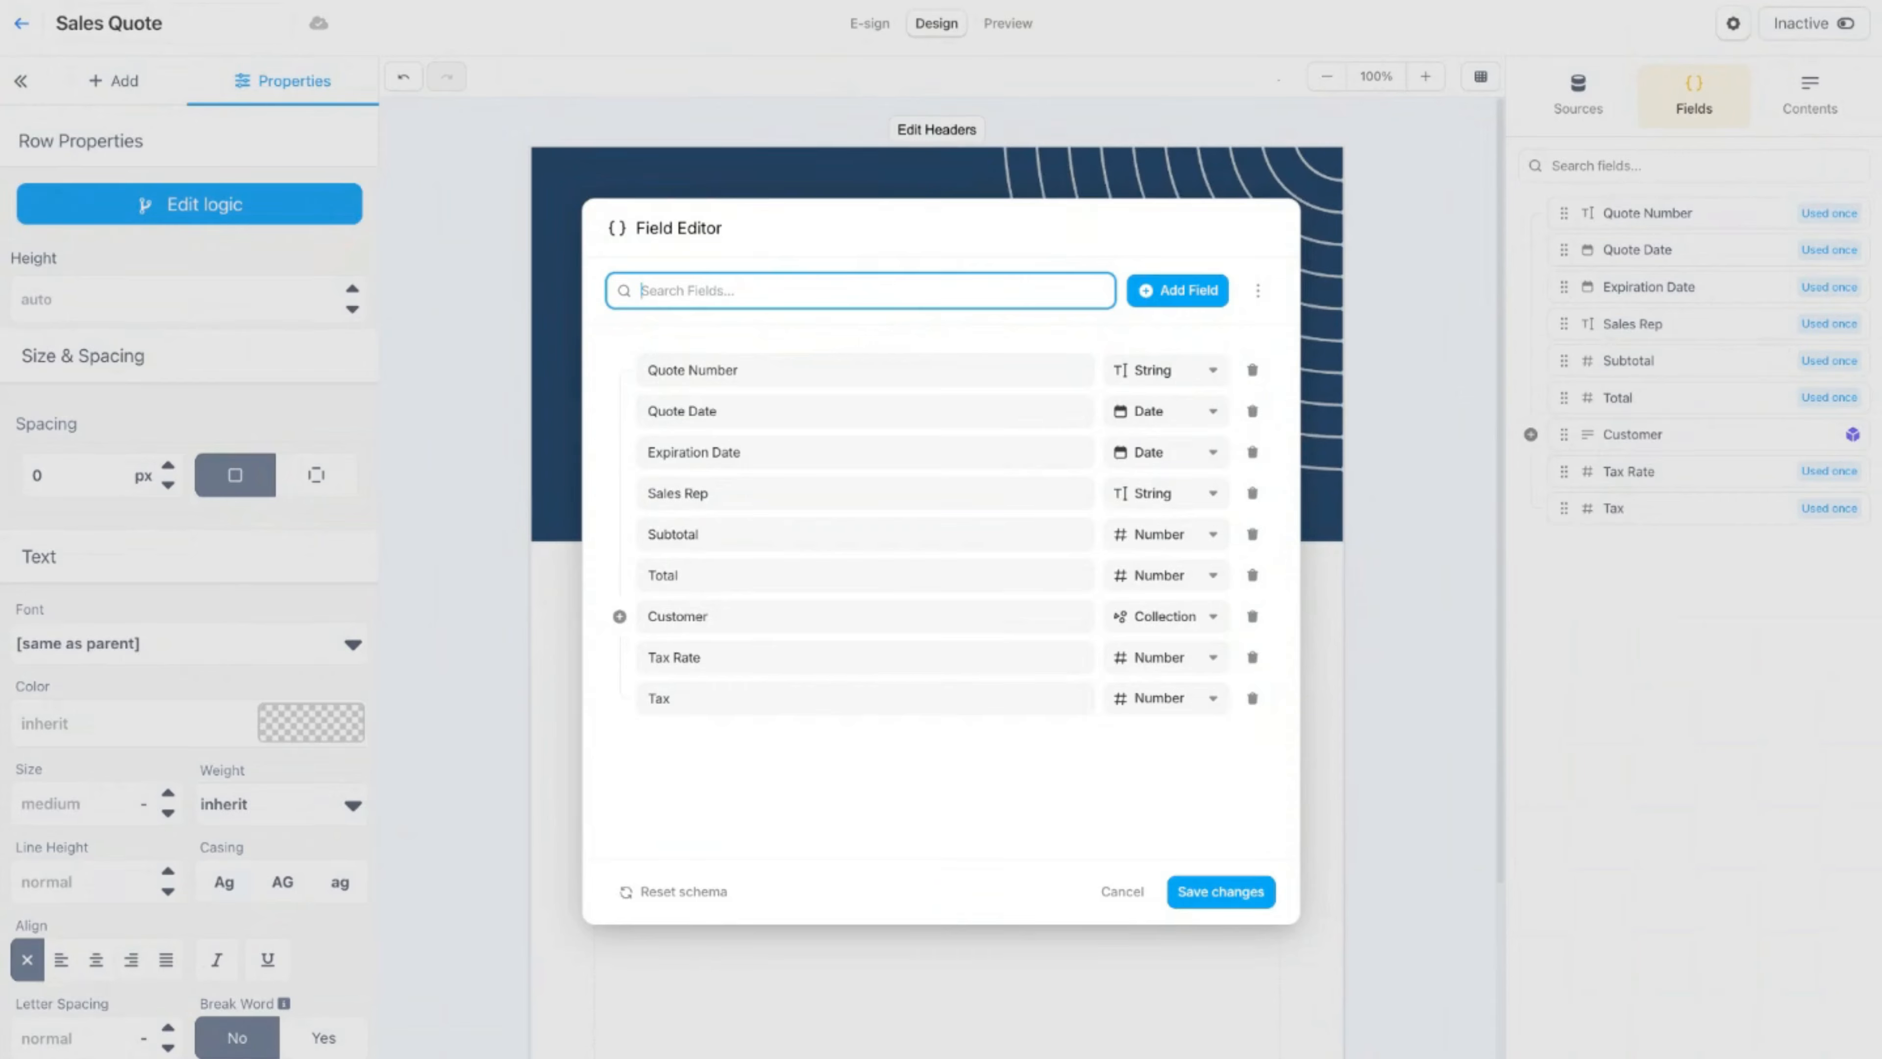
pyautogui.click(1180, 293)
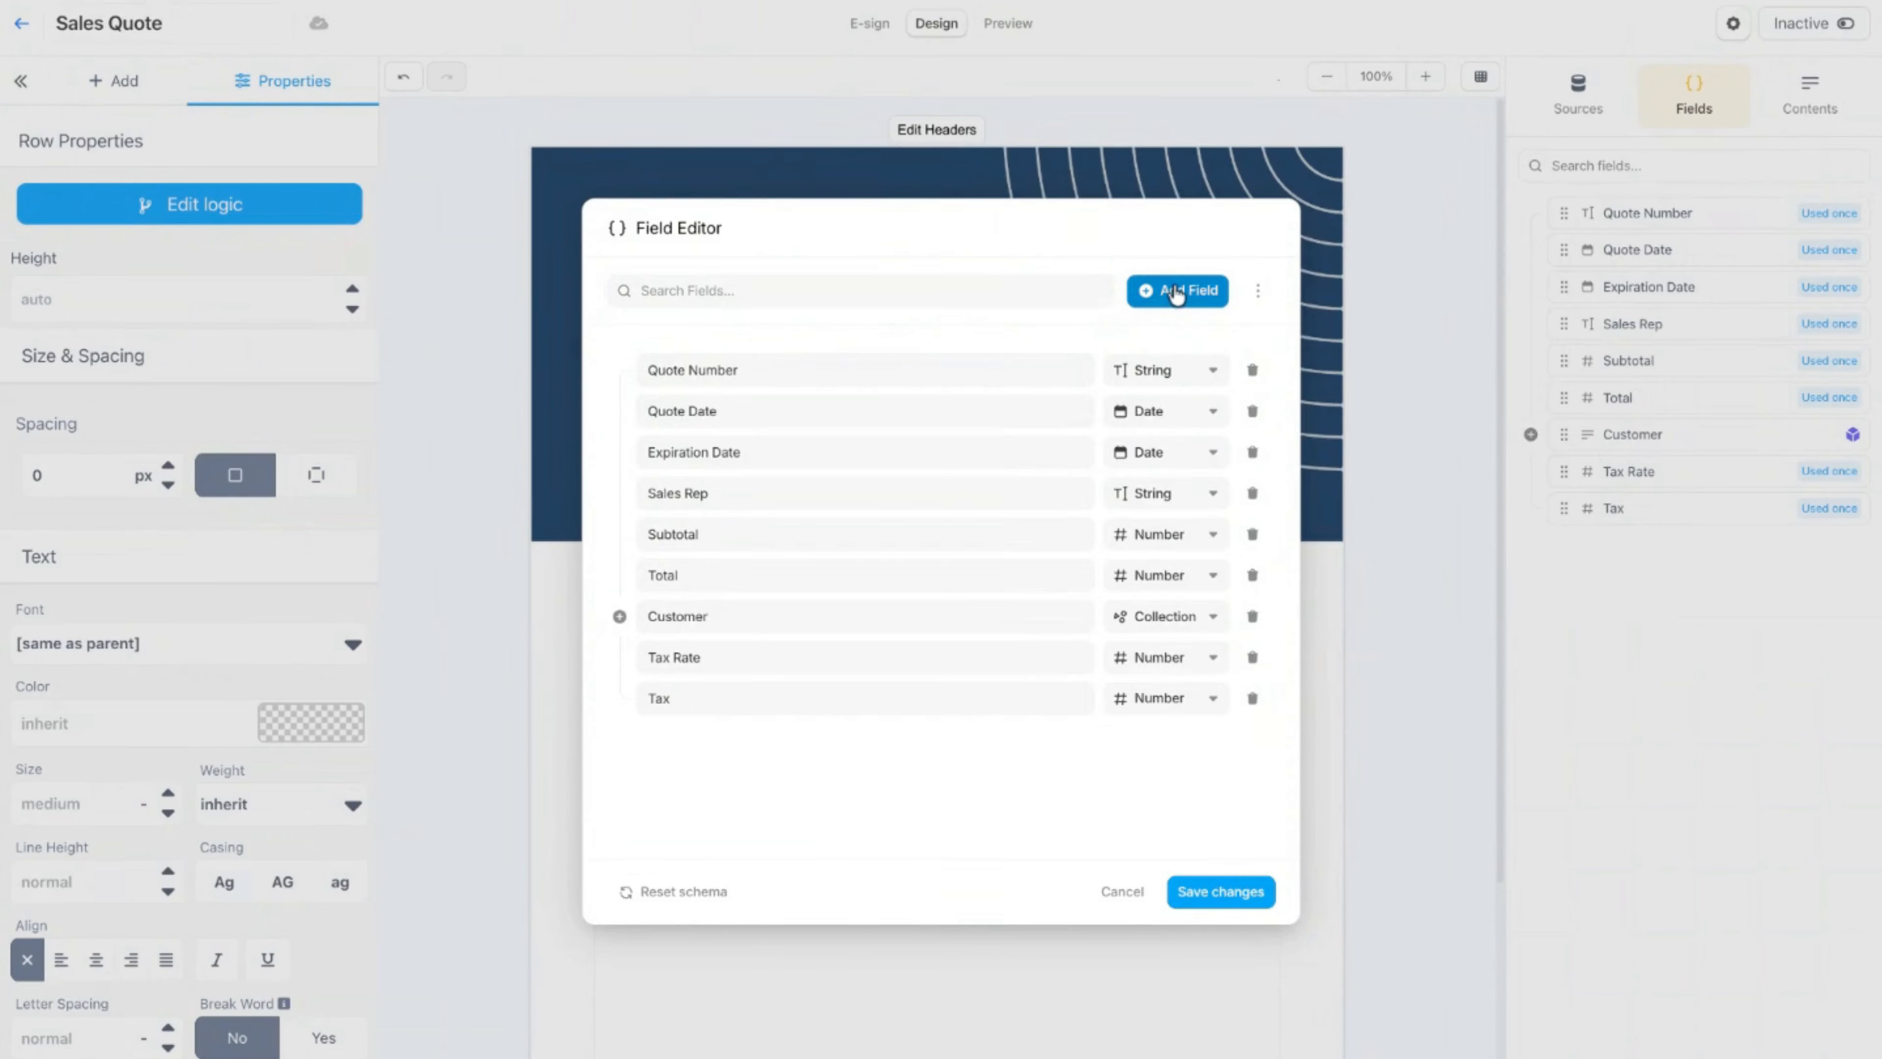
pyautogui.click(712, 739)
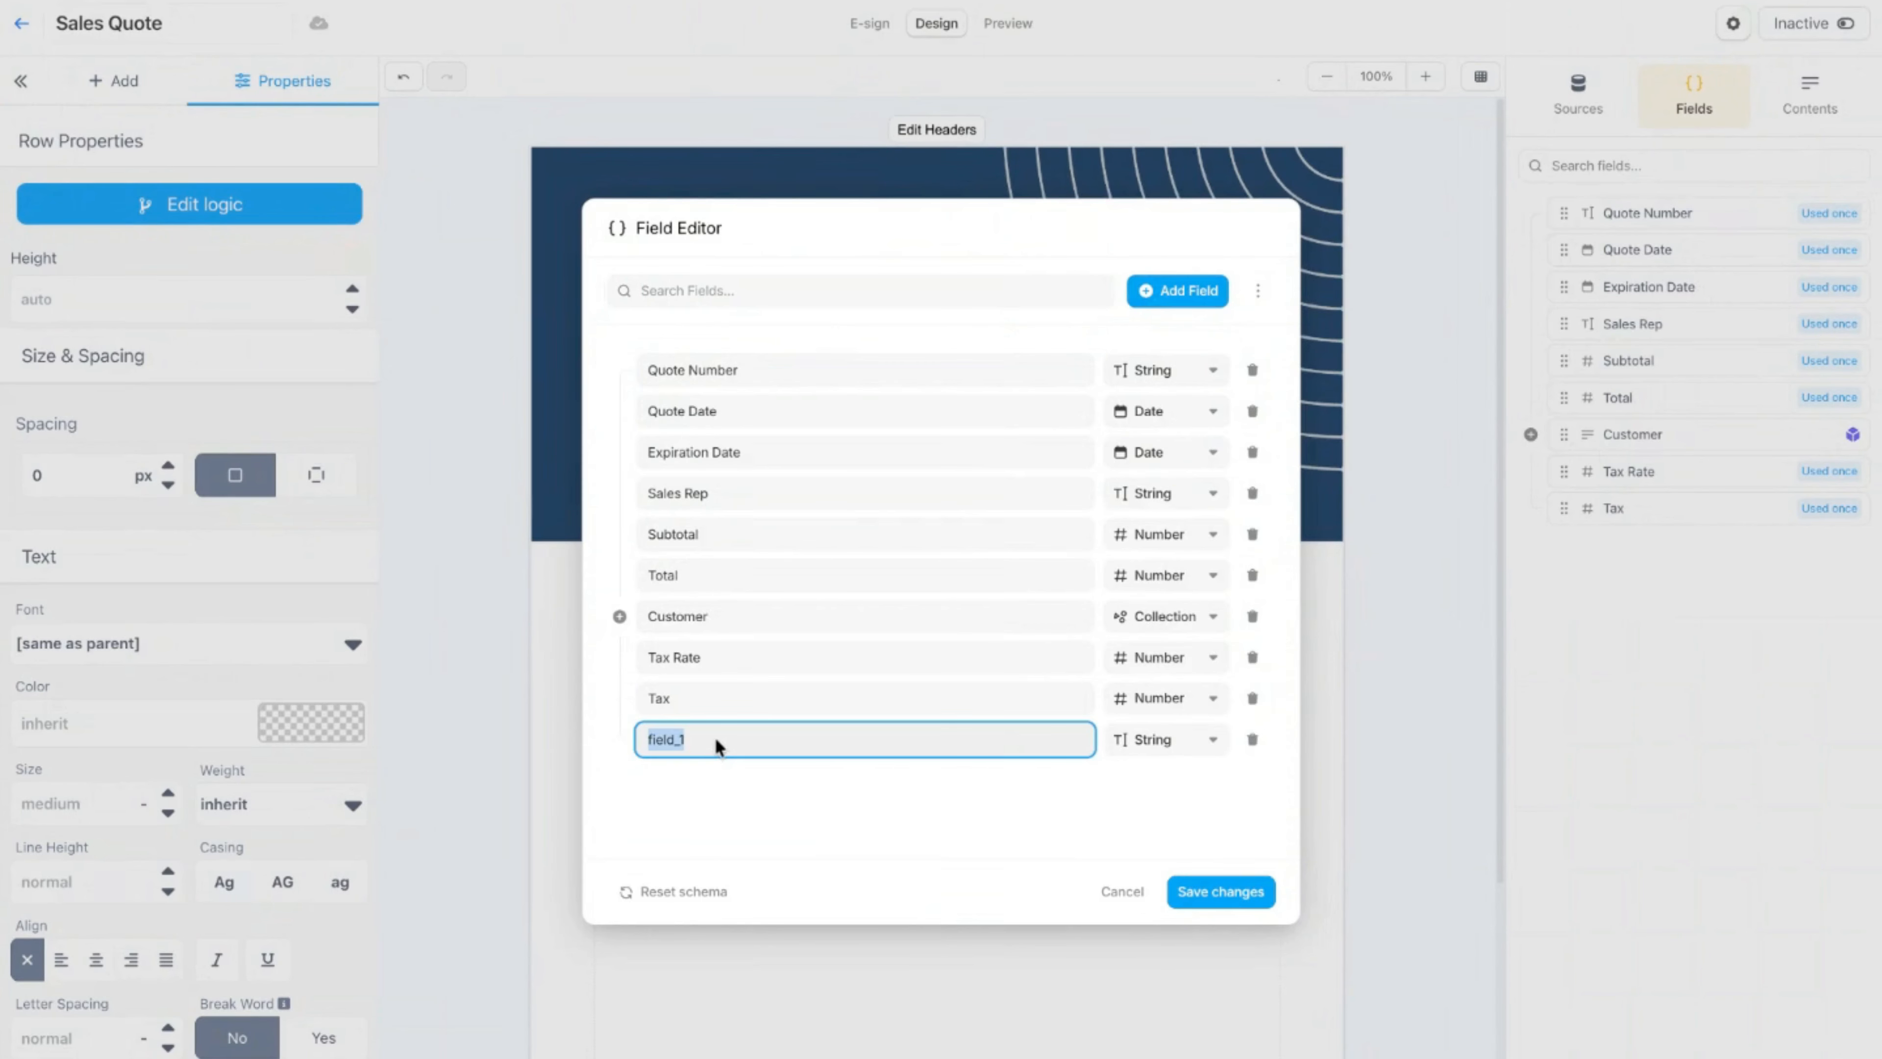
pyautogui.write('Line Items')
pyautogui.click(1200, 748)
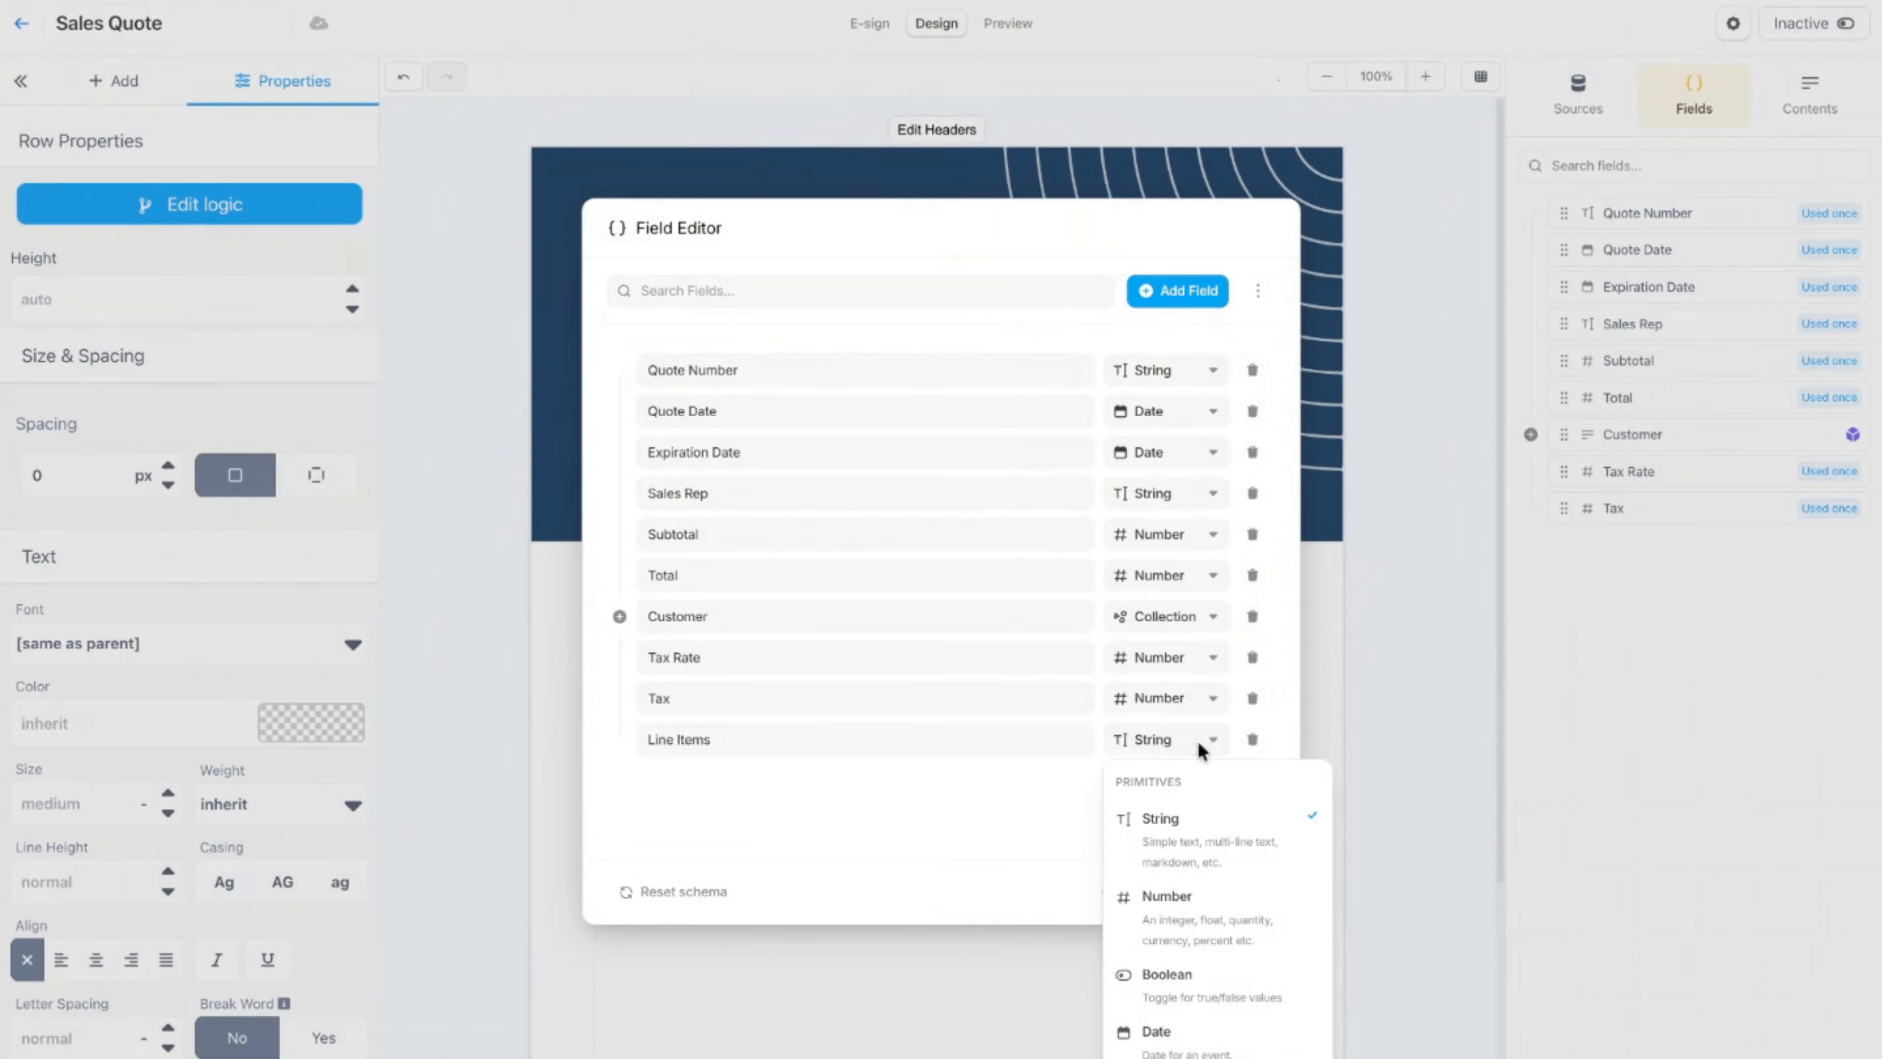
pyautogui.scroll(-3, 1216, 895)
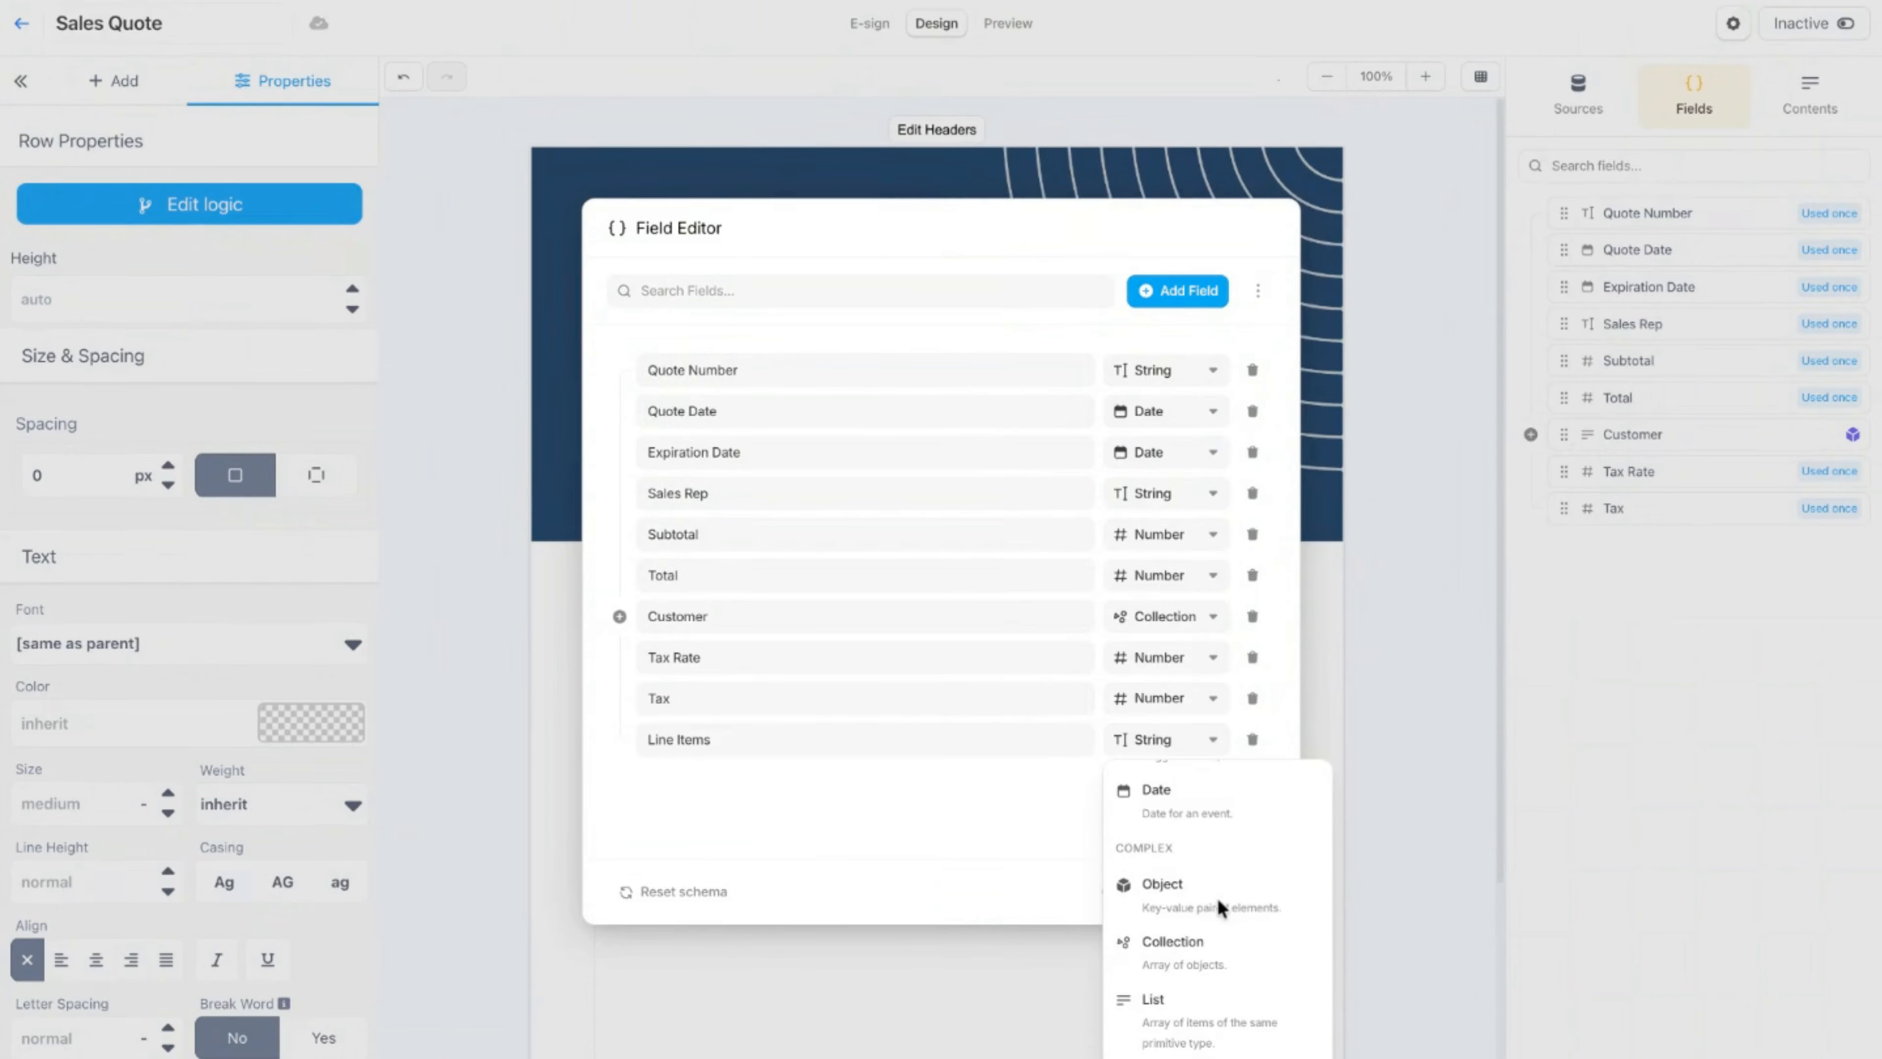
pyautogui.click(1187, 940)
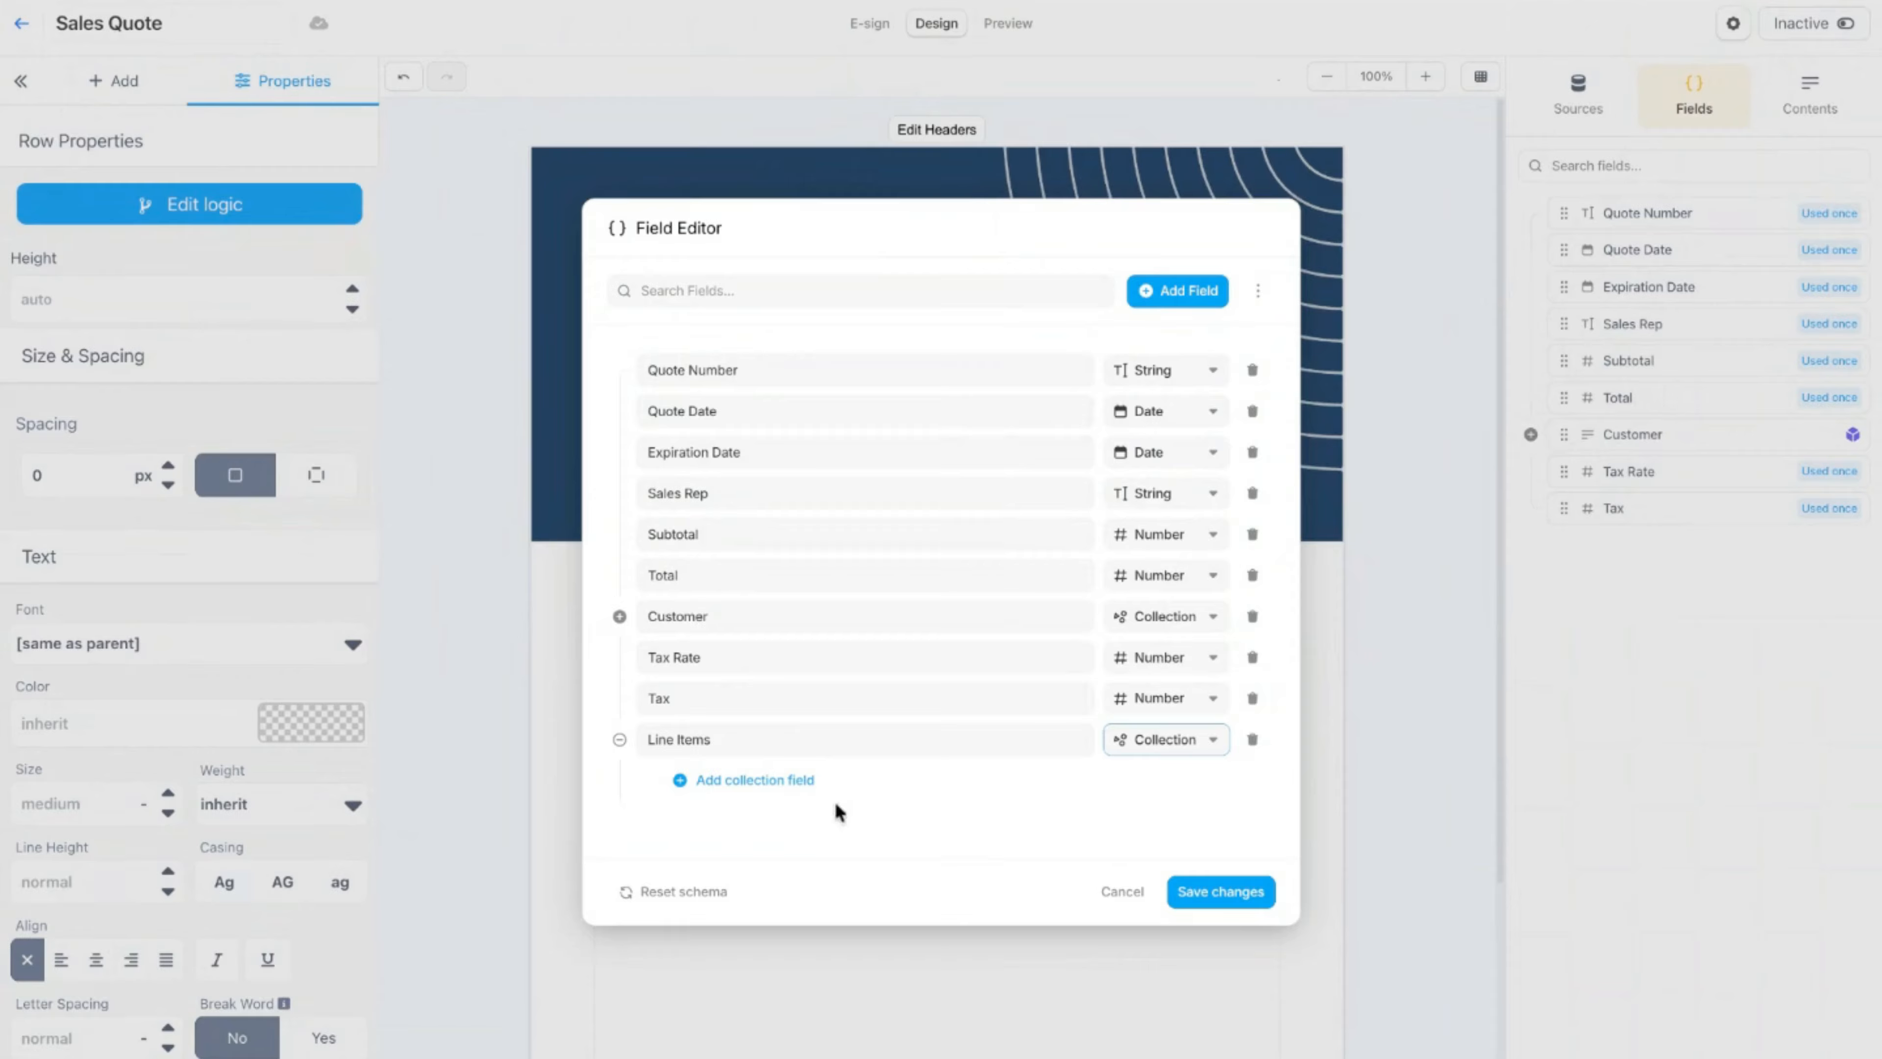
# Step: Add Description and Qty as sub-fields of the Line Items collection
pyautogui.click(770, 782)
pyautogui.doubleClick(774, 781)
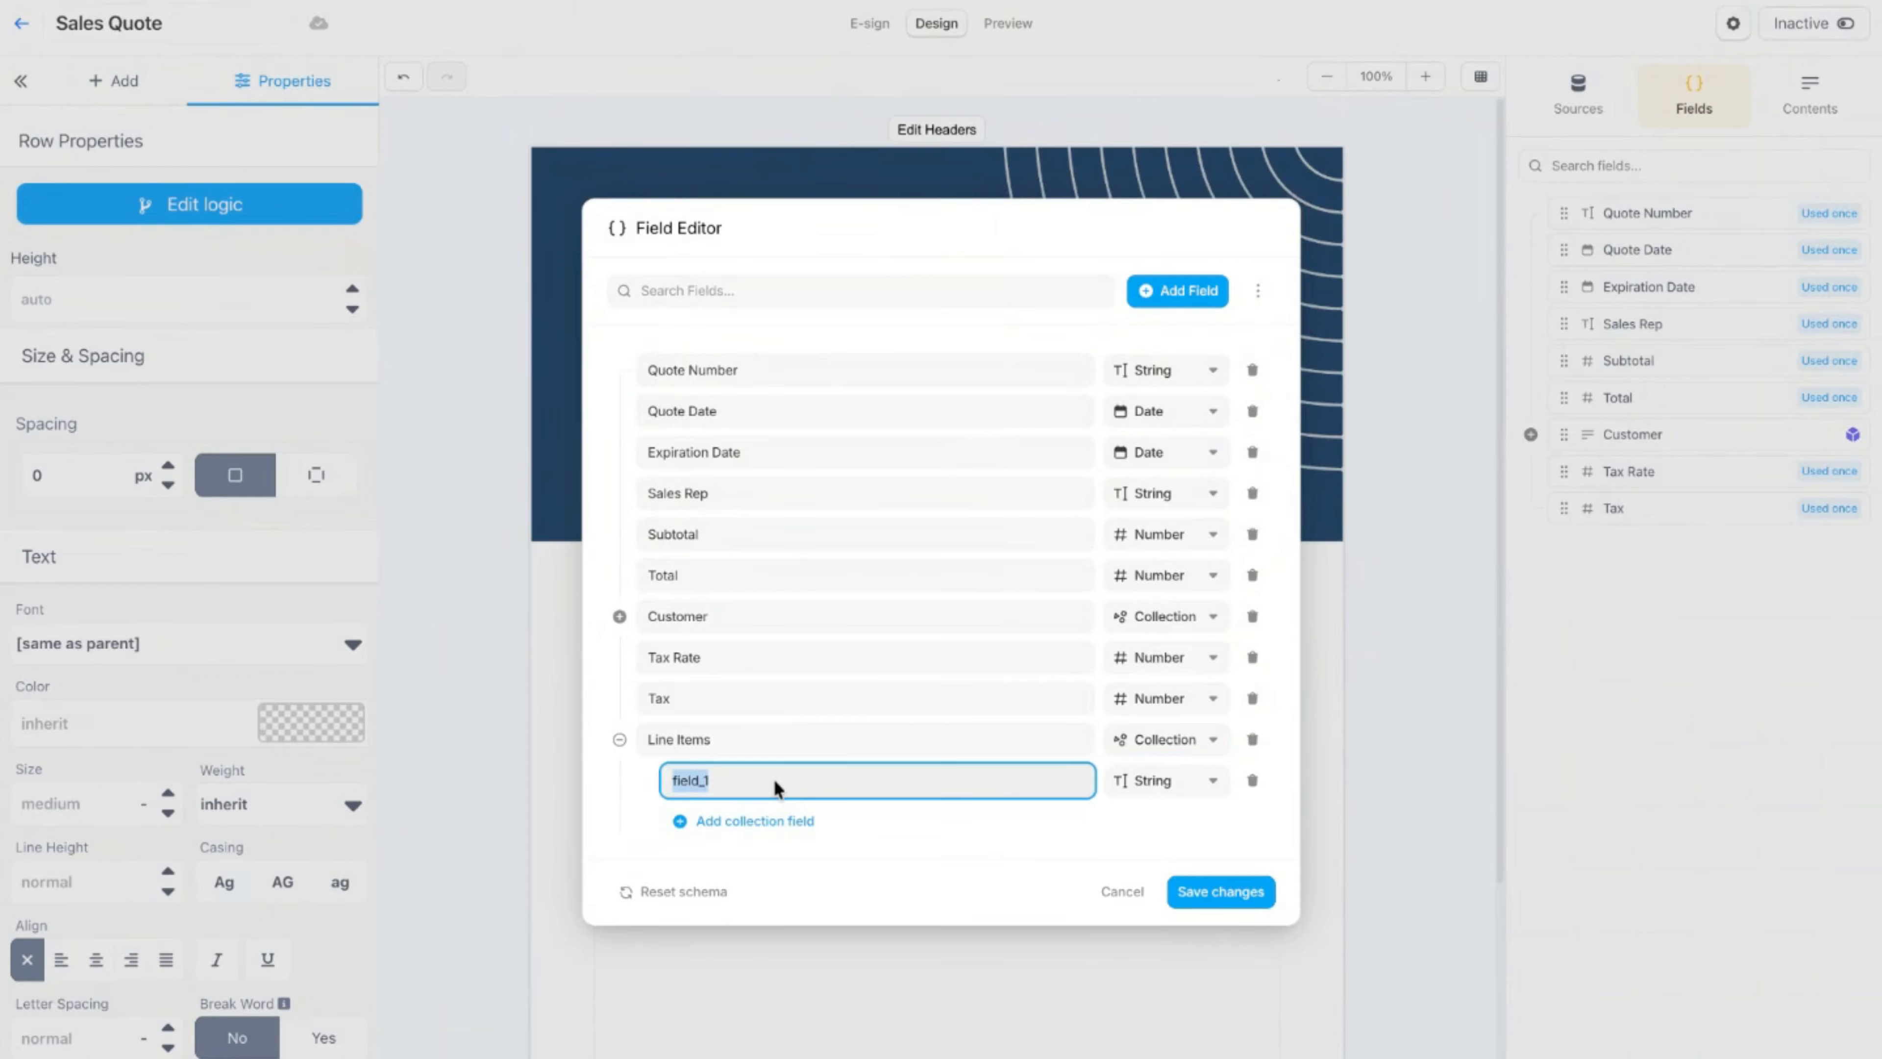
pyautogui.write('Description')
pyautogui.click(735, 822)
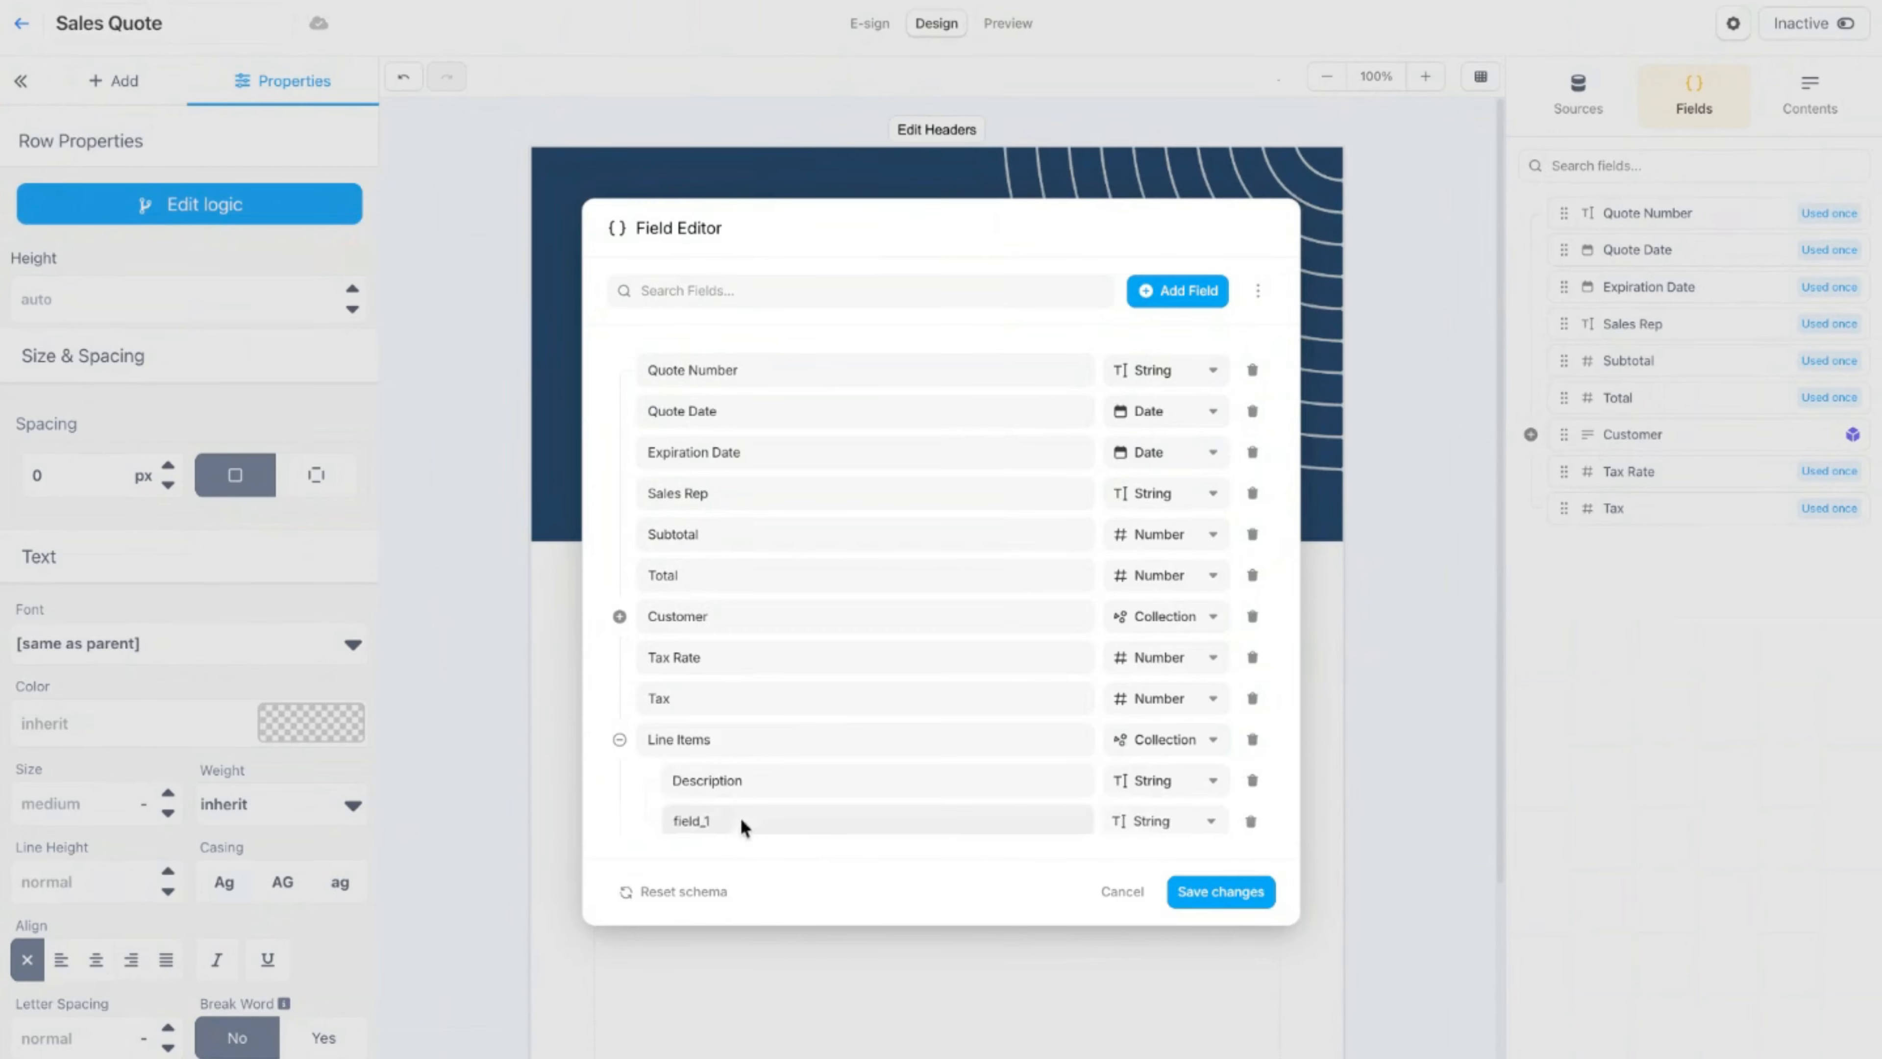
pyautogui.write('Qty')
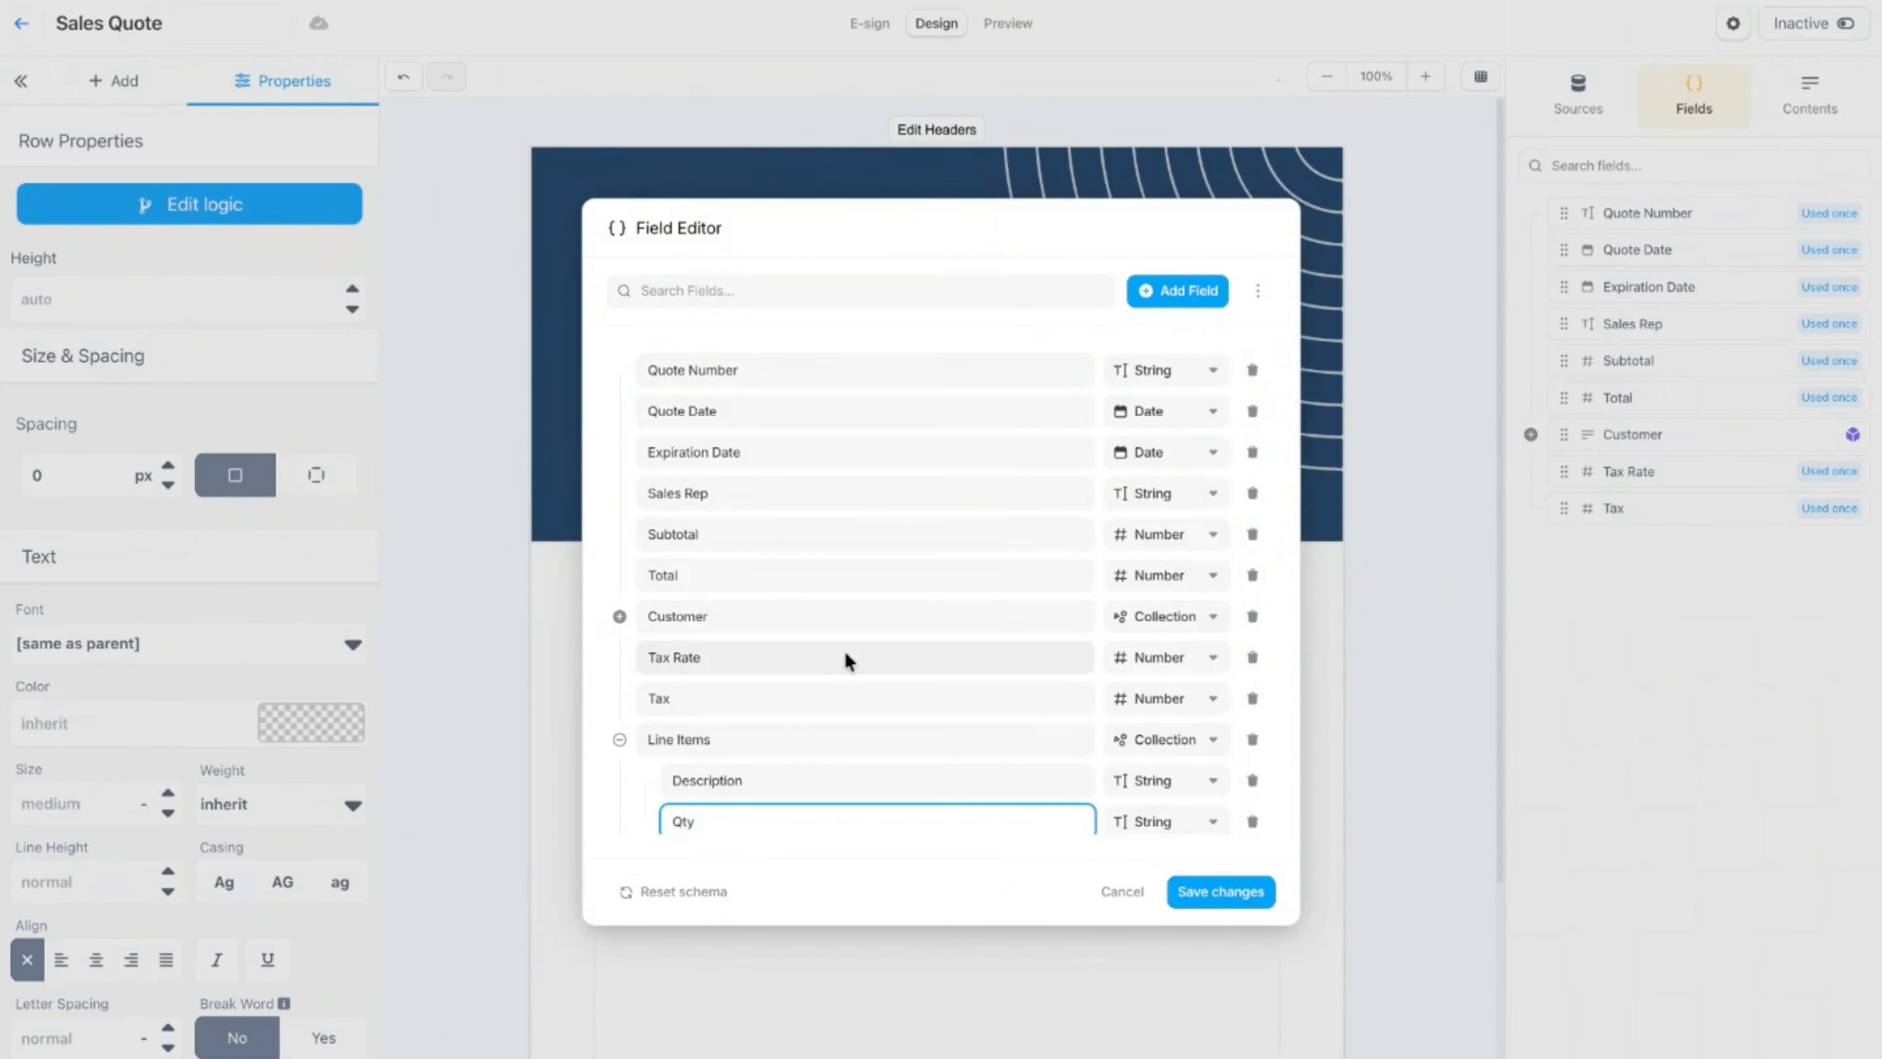
# Step: Add Unit Price and Discount sub-fields to the Line Items collection
pyautogui.scroll(-1, 845, 652)
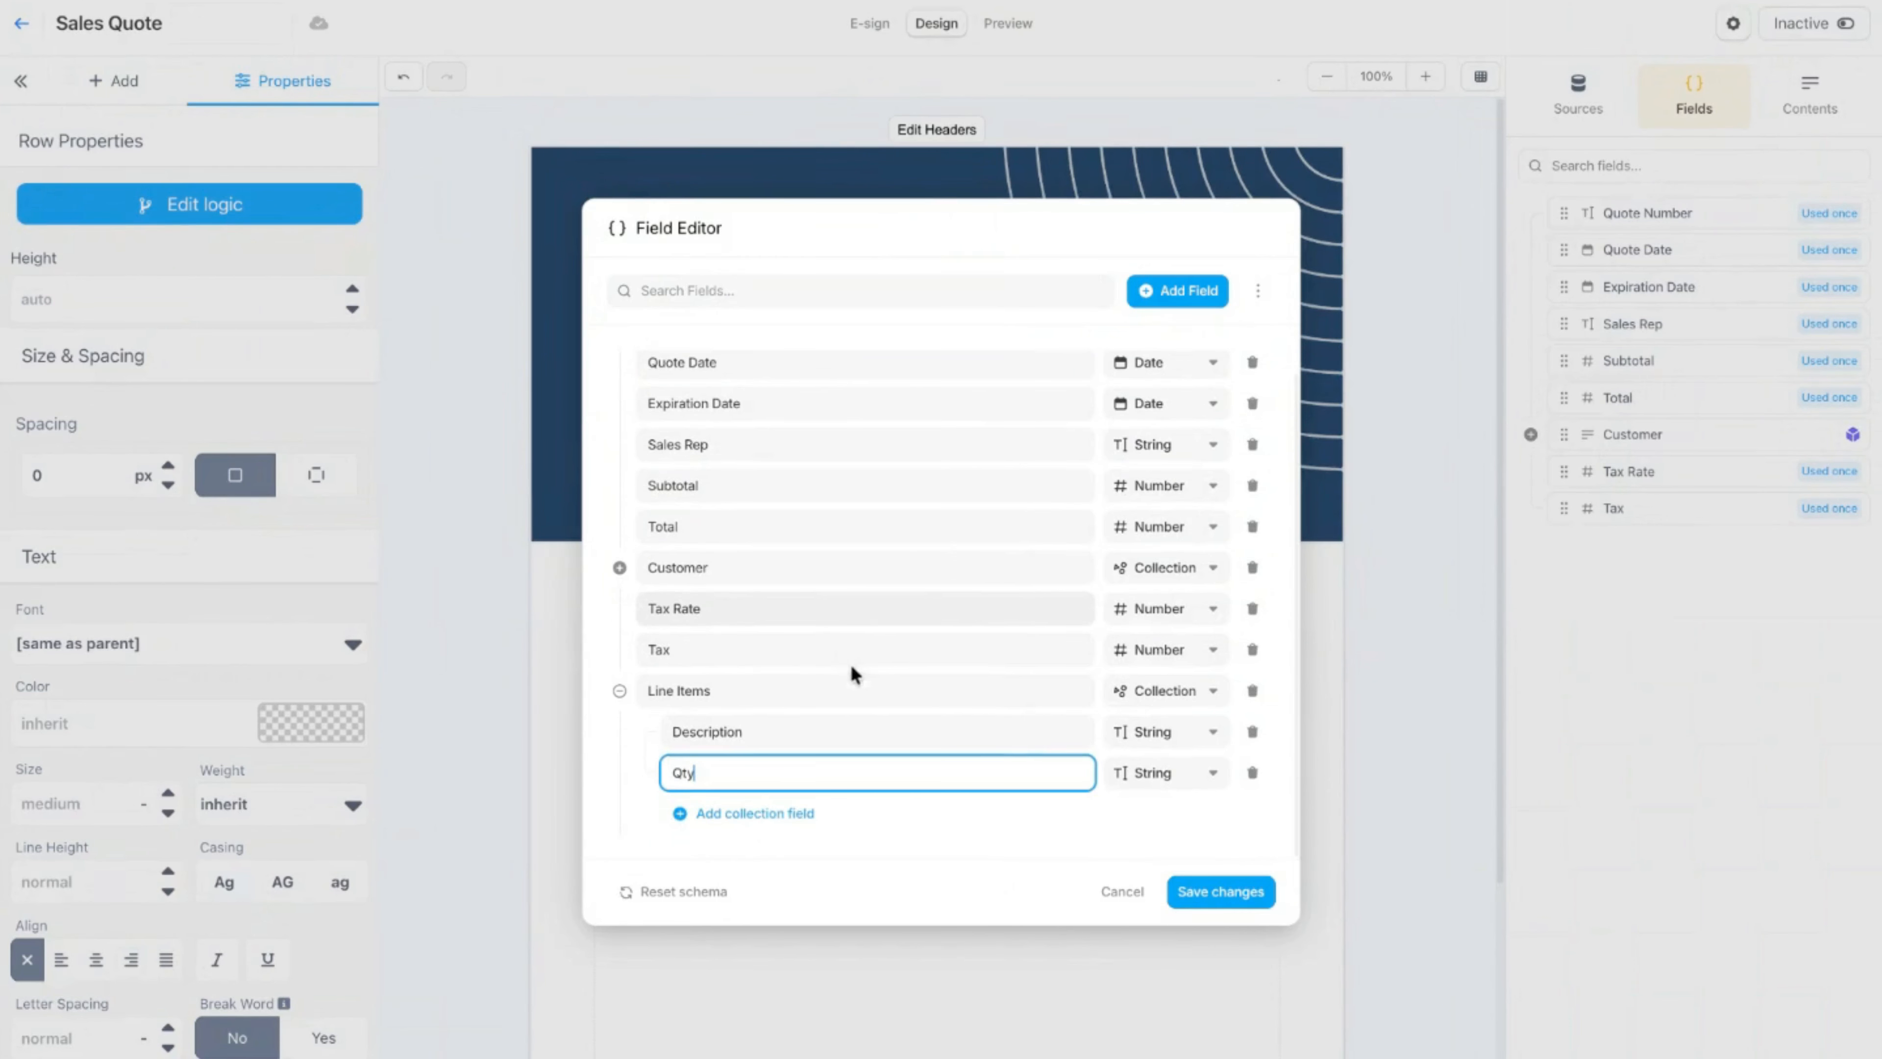
pyautogui.click(754, 812)
pyautogui.write('U')
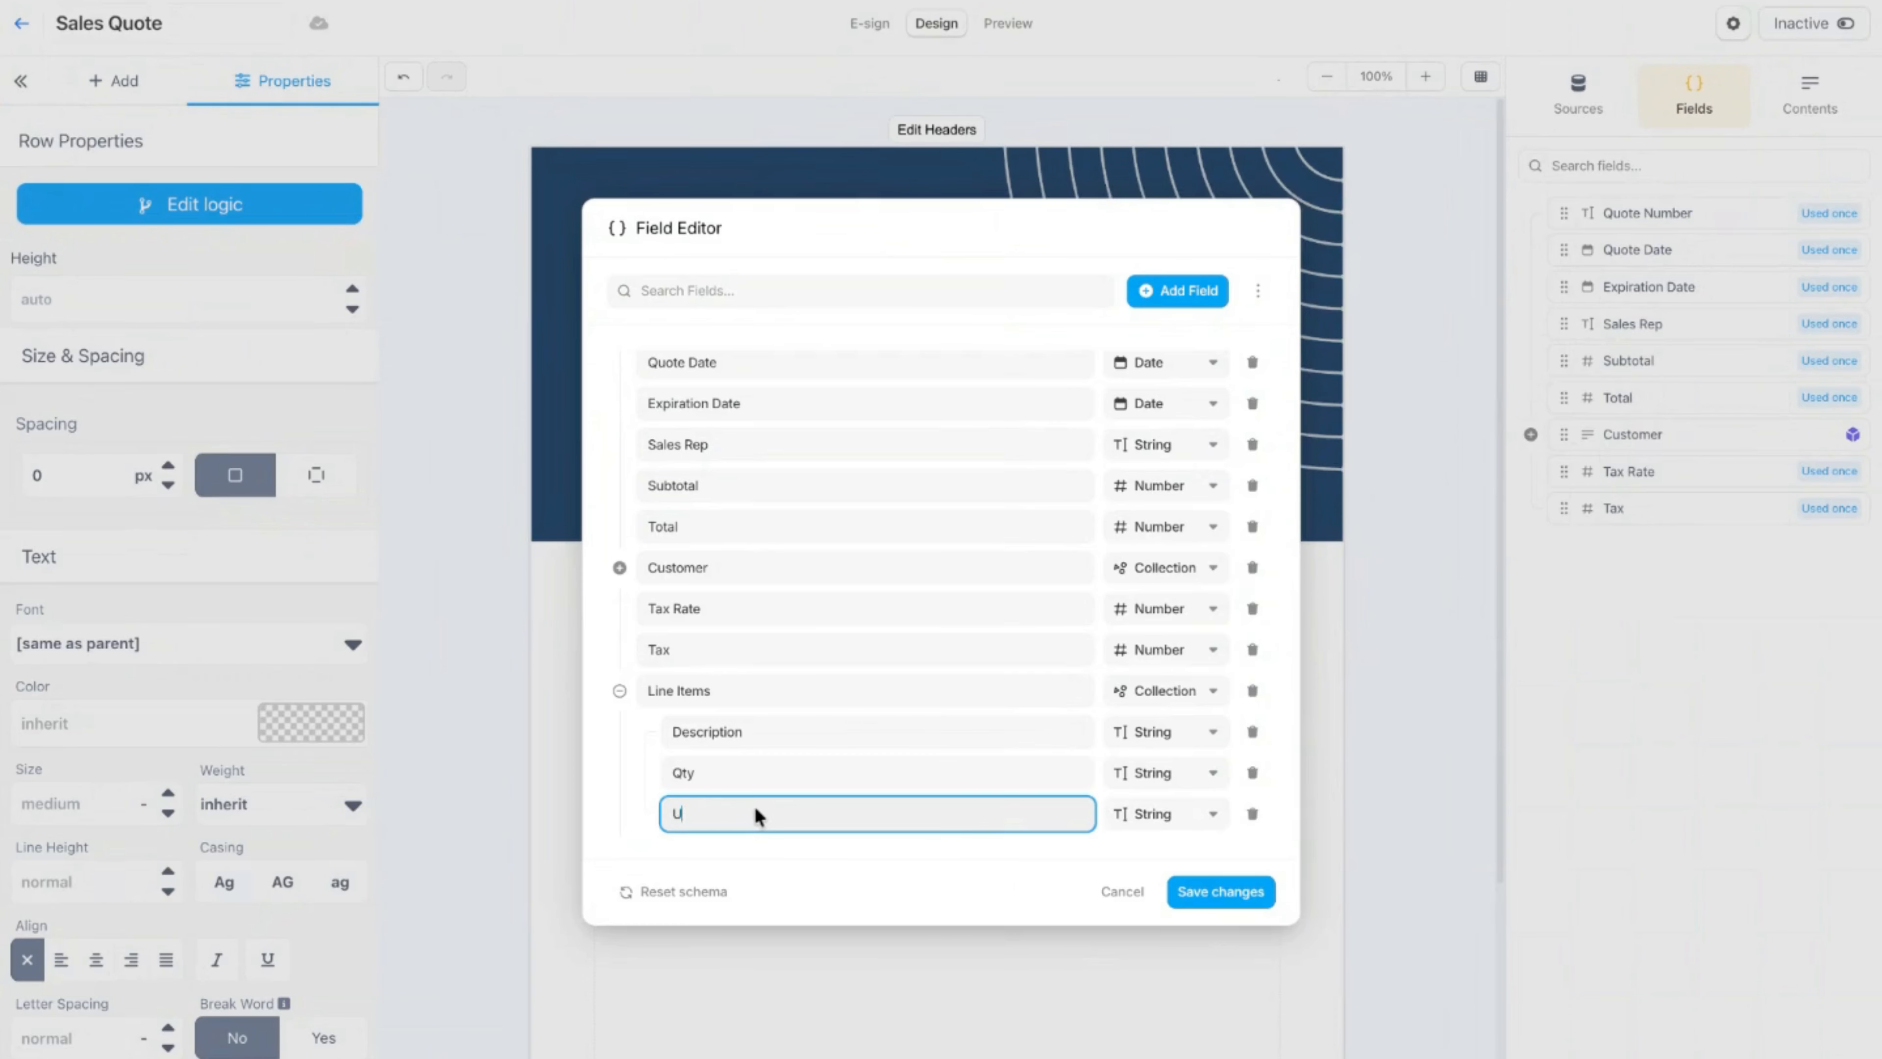
pyautogui.write('nit Price')
pyautogui.scroll(-1, 788, 787)
pyautogui.click(773, 817)
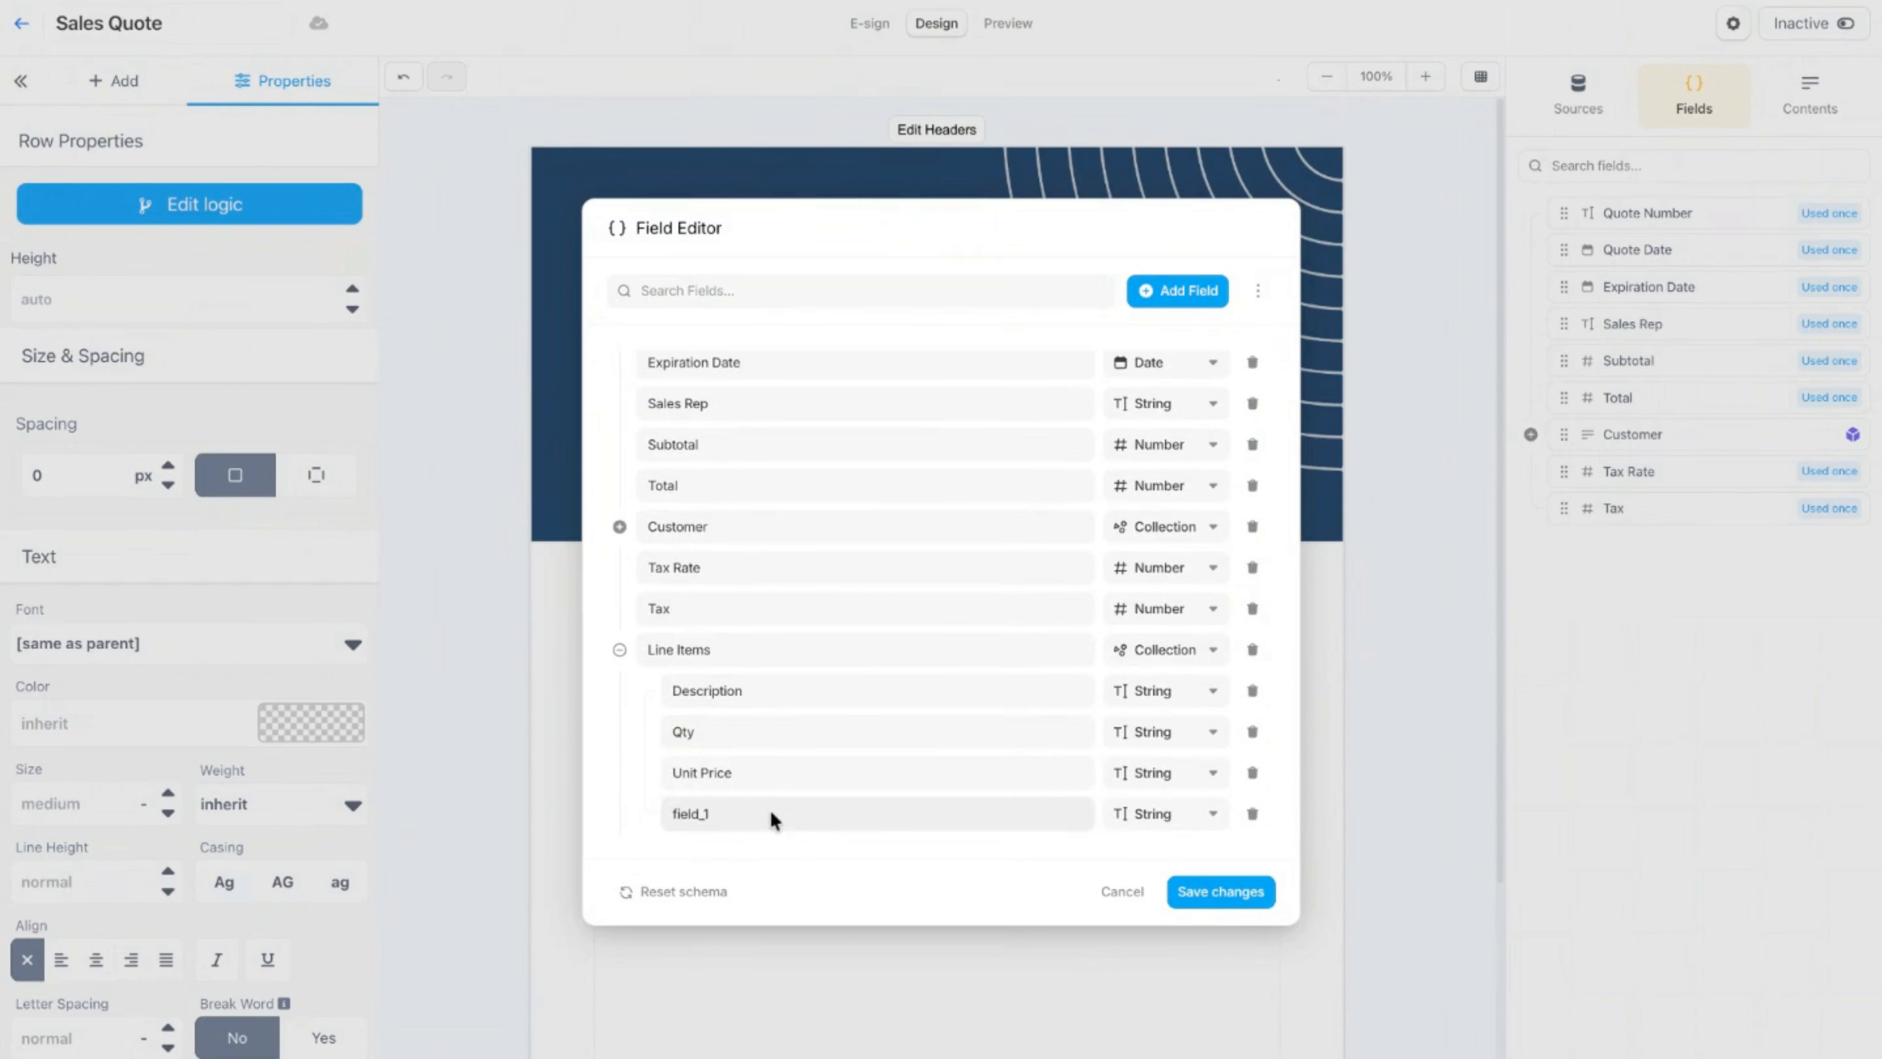
pyautogui.write('Di')
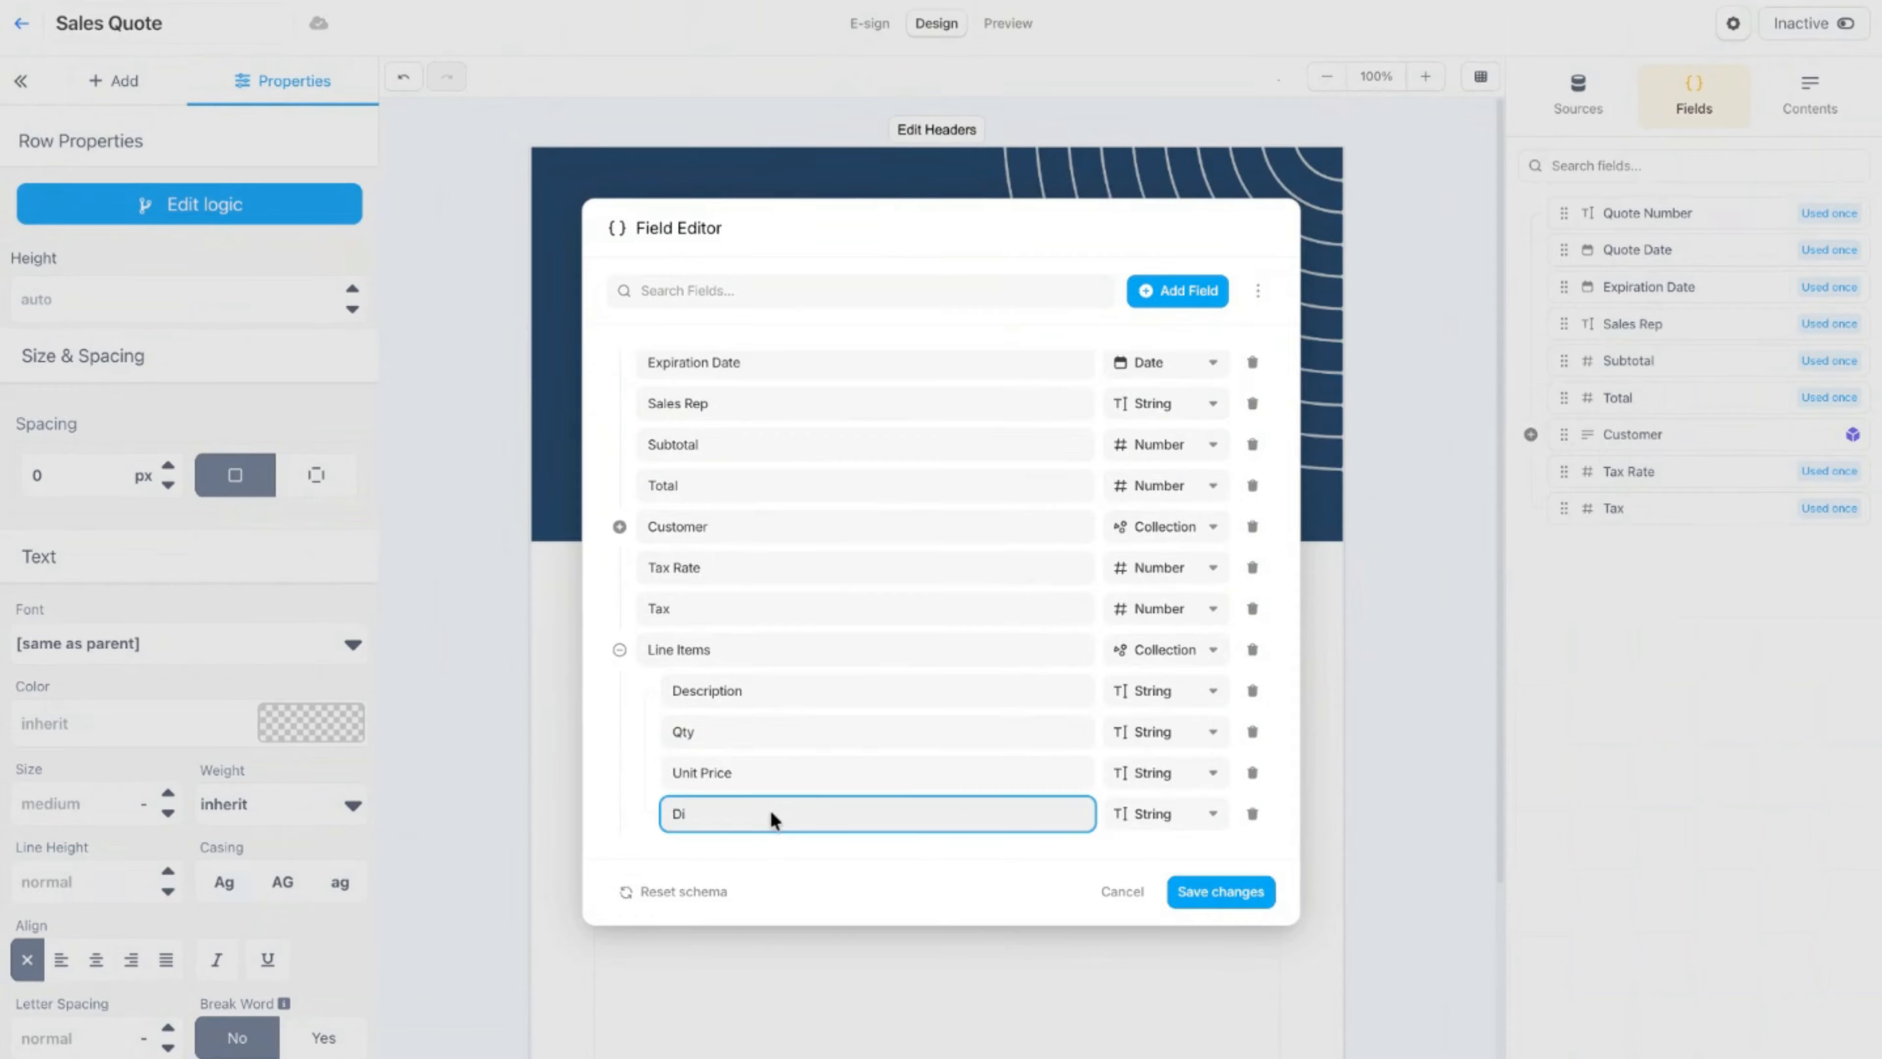
pyautogui.write('scount')
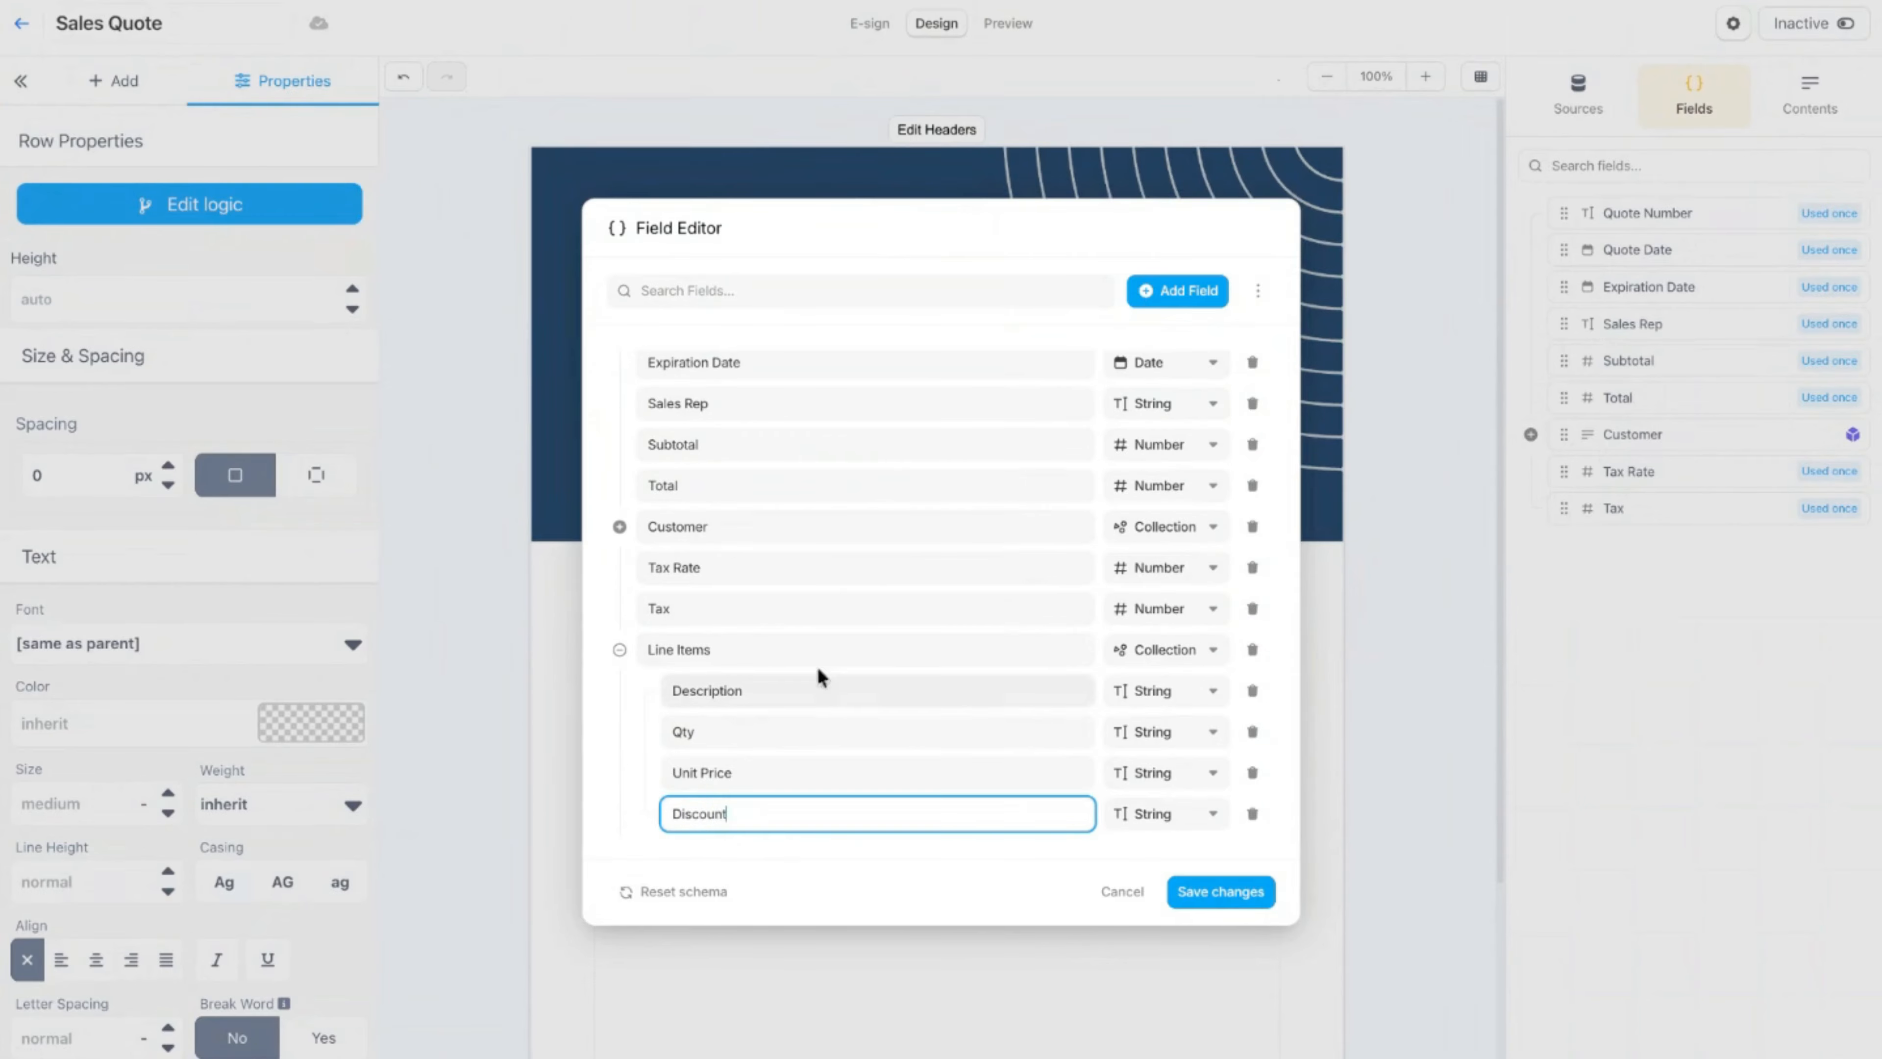
# Step: Add a Total sub-field at the end of the Line Items collection
pyautogui.scroll(-1, 816, 665)
pyautogui.click(738, 811)
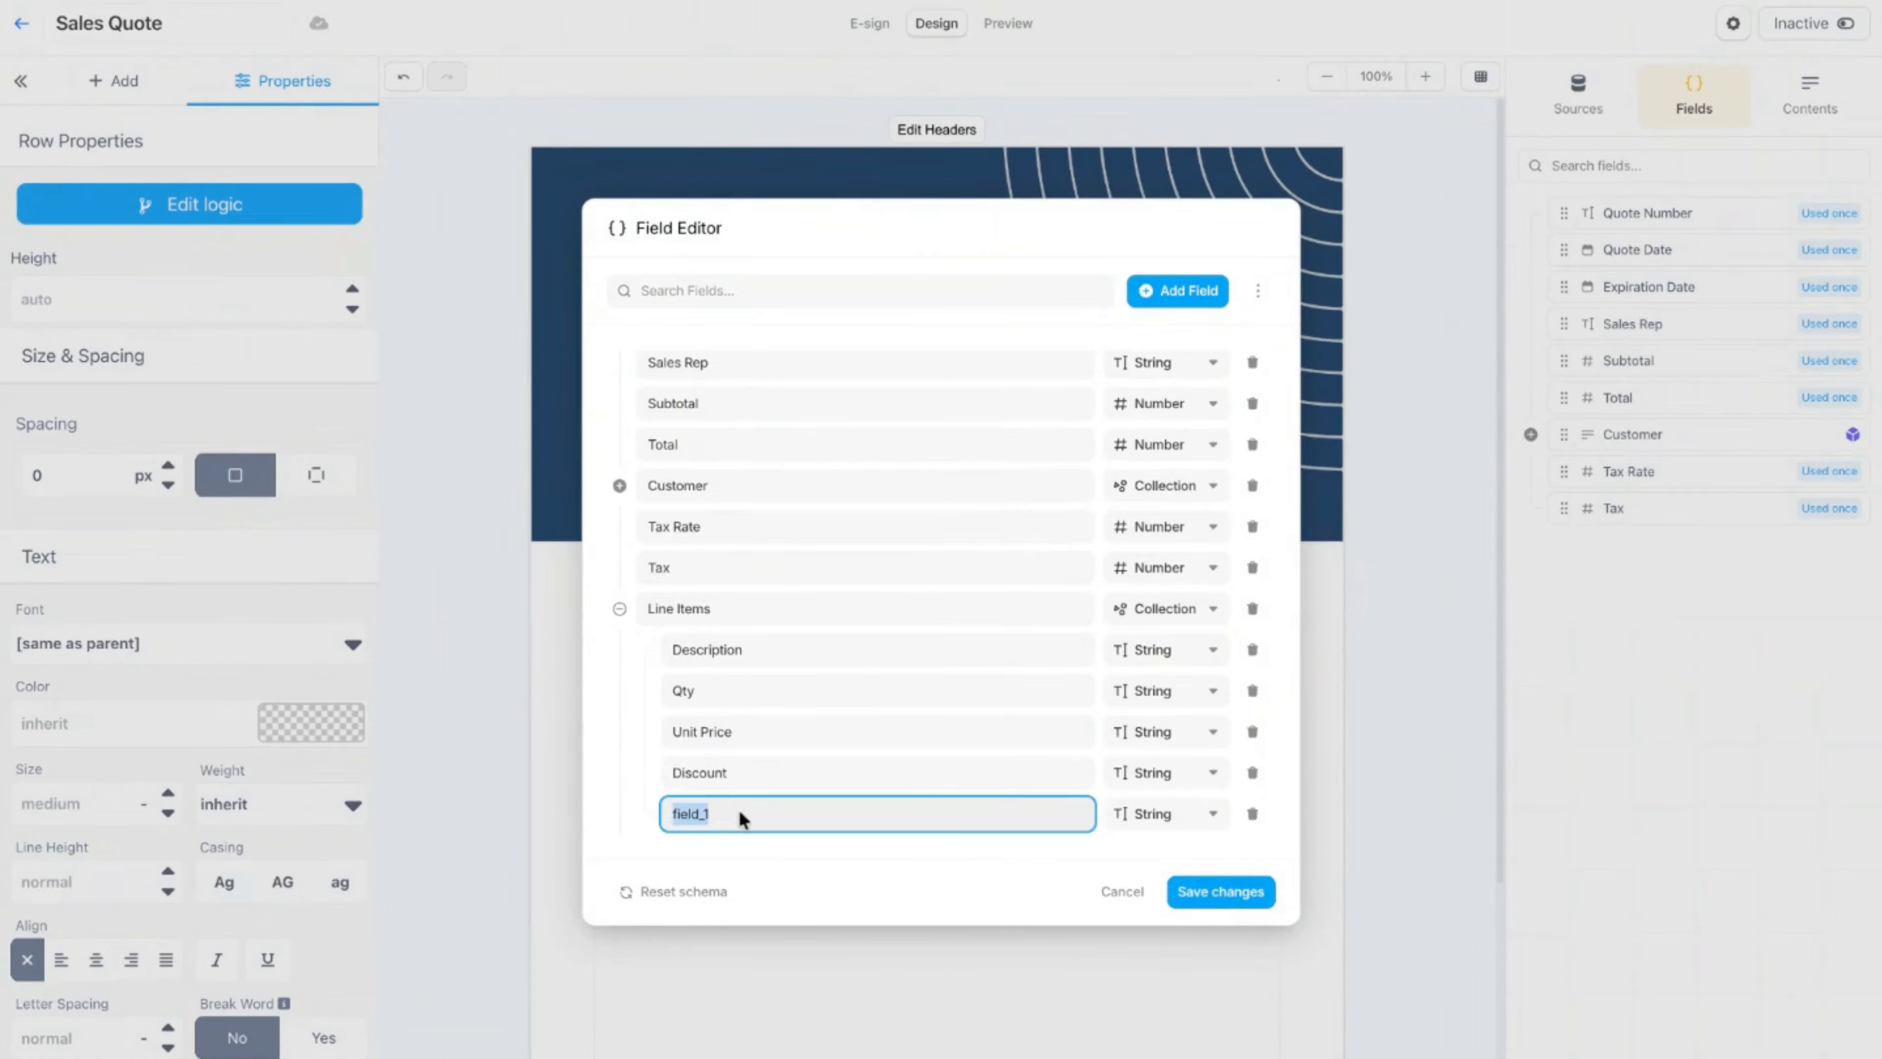
pyautogui.write('Tota')
pyautogui.press('BackSpace')
pyautogui.write('tal')
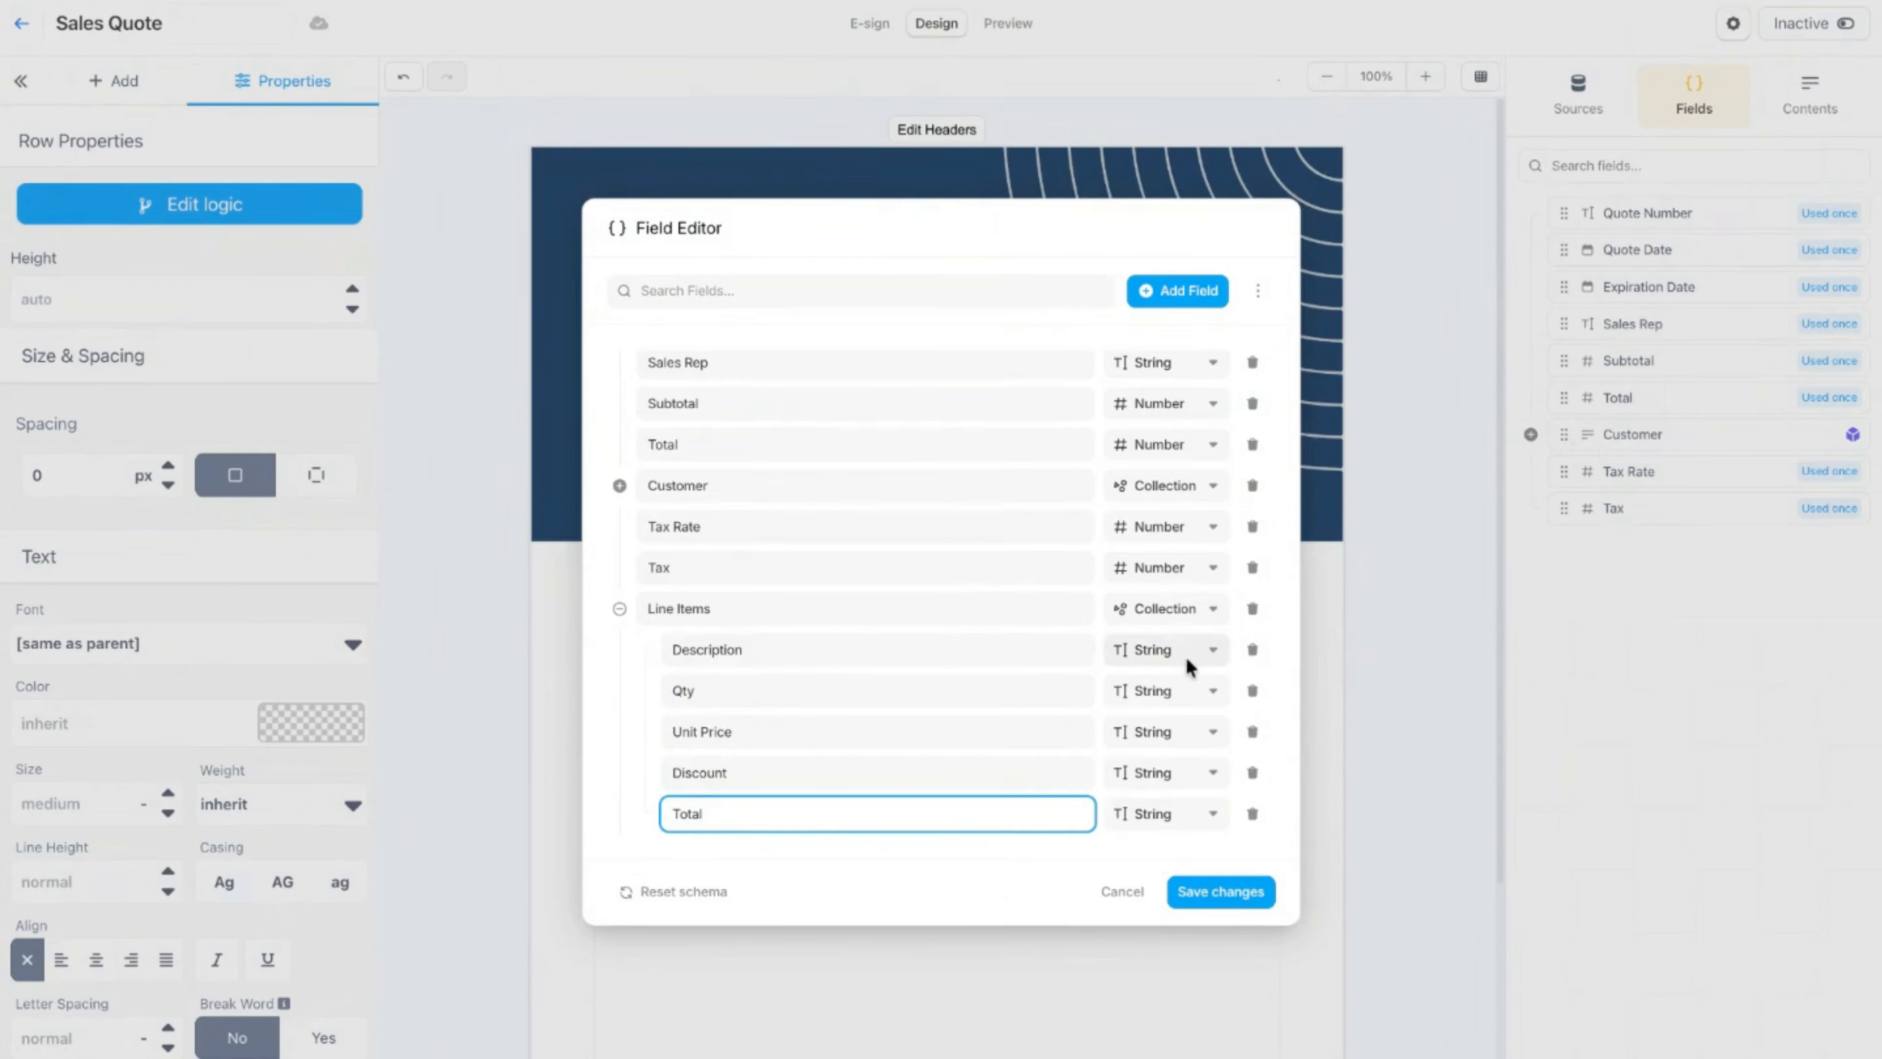
# Step: Set the Line Items sub-fields Qty, Unit Price, Discount and Total to the Number type and save the field changes
pyautogui.click(1187, 695)
pyautogui.click(1173, 850)
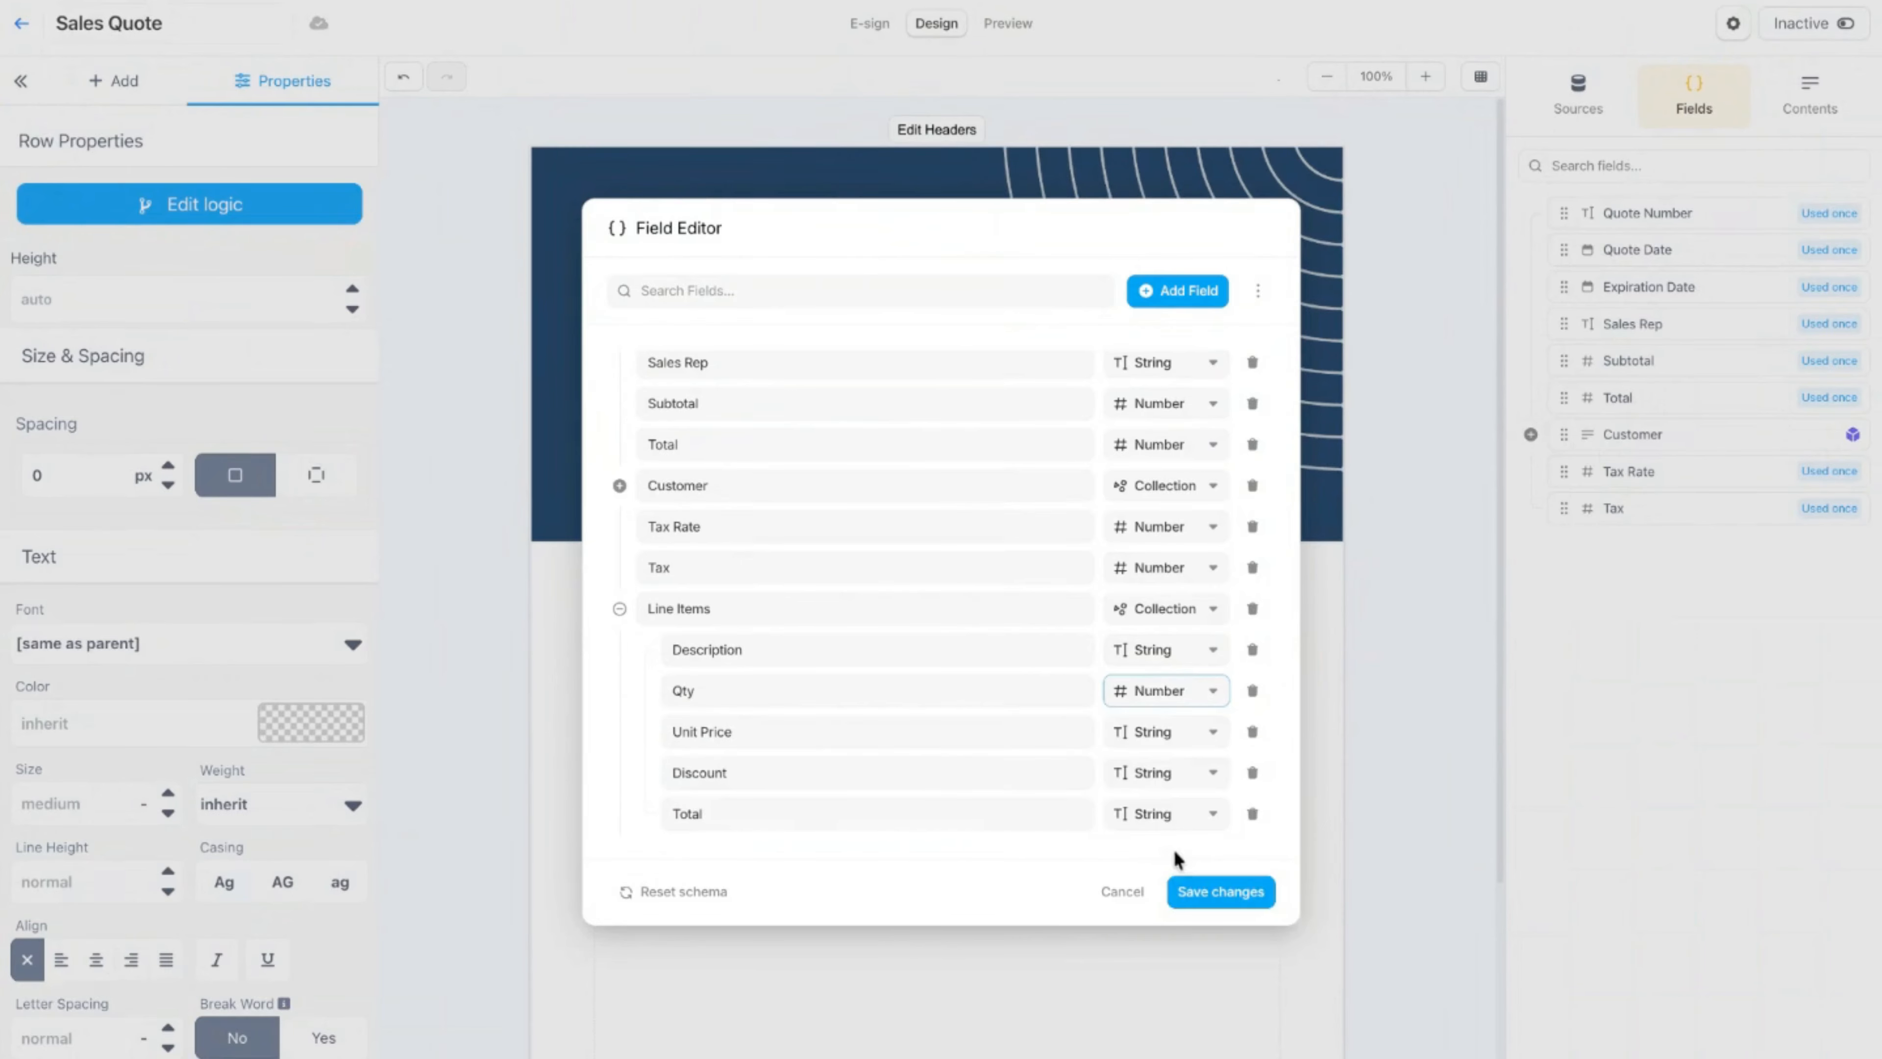
pyautogui.click(1177, 733)
pyautogui.click(1159, 900)
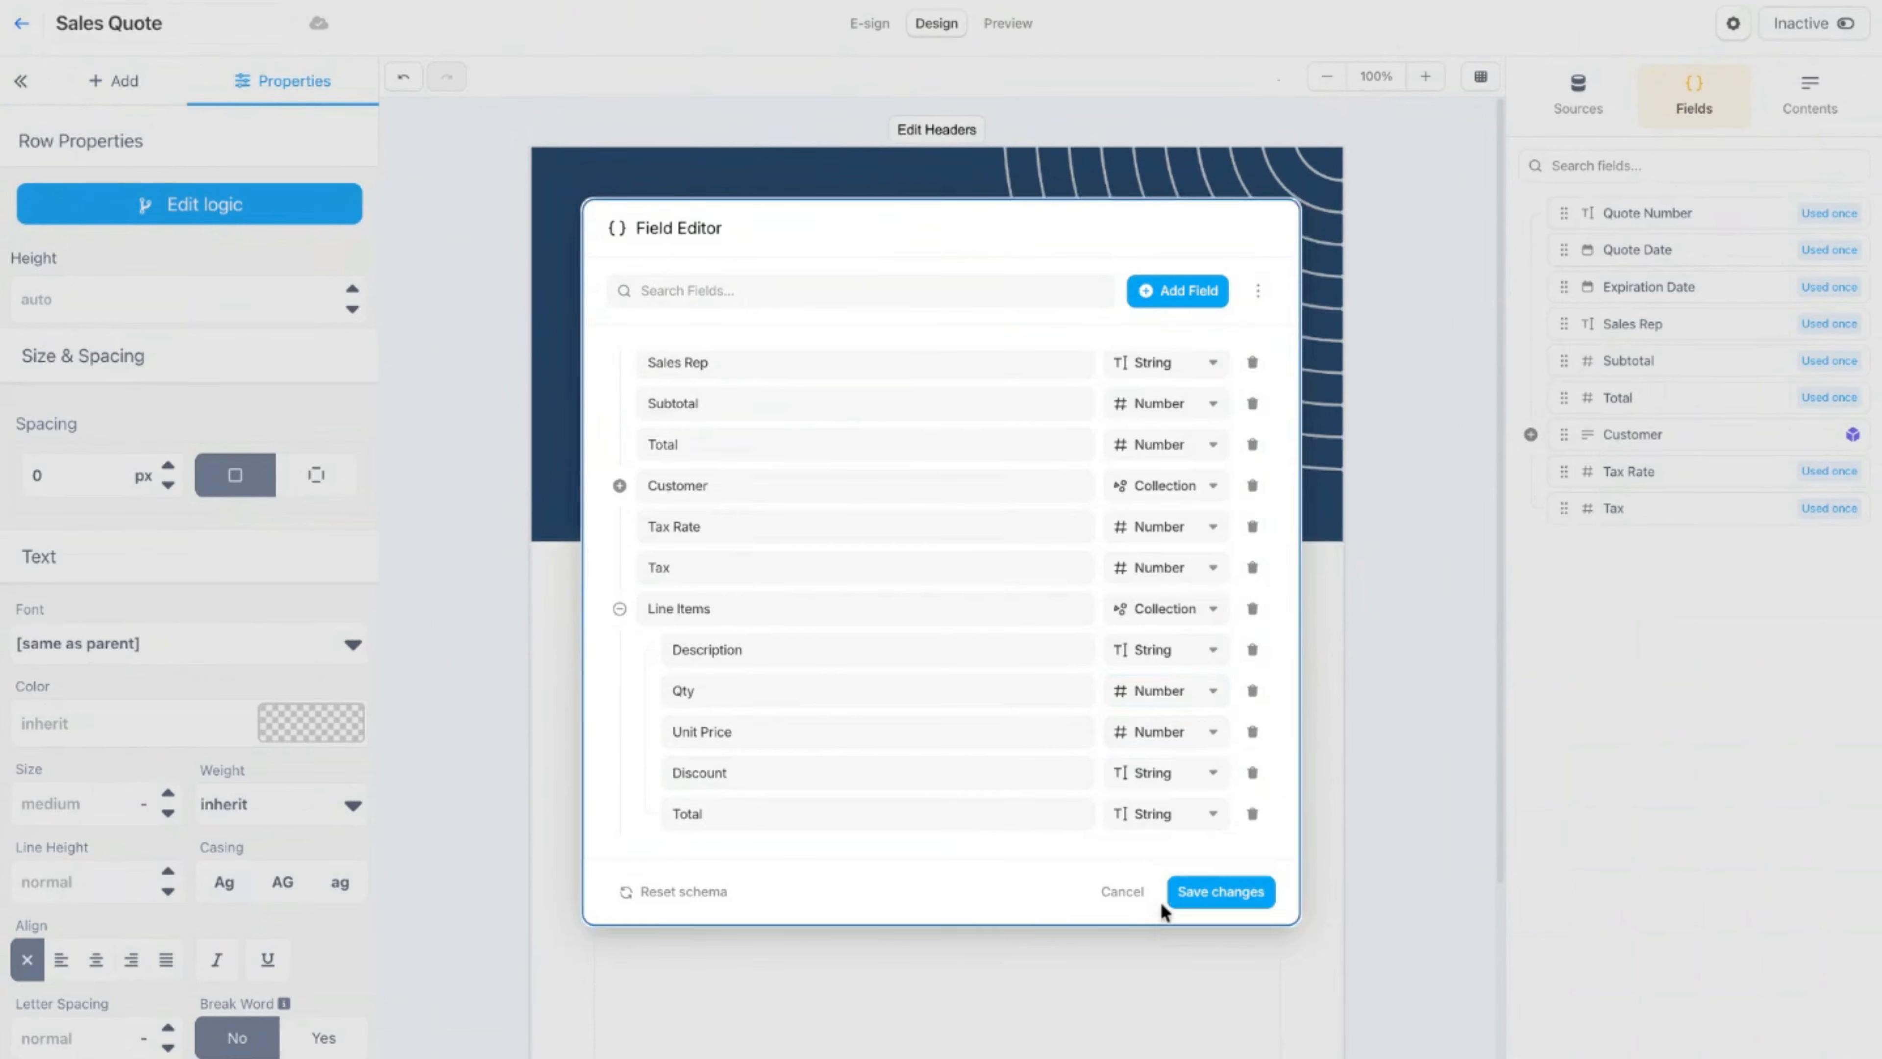
pyautogui.click(1153, 777)
pyautogui.click(1184, 946)
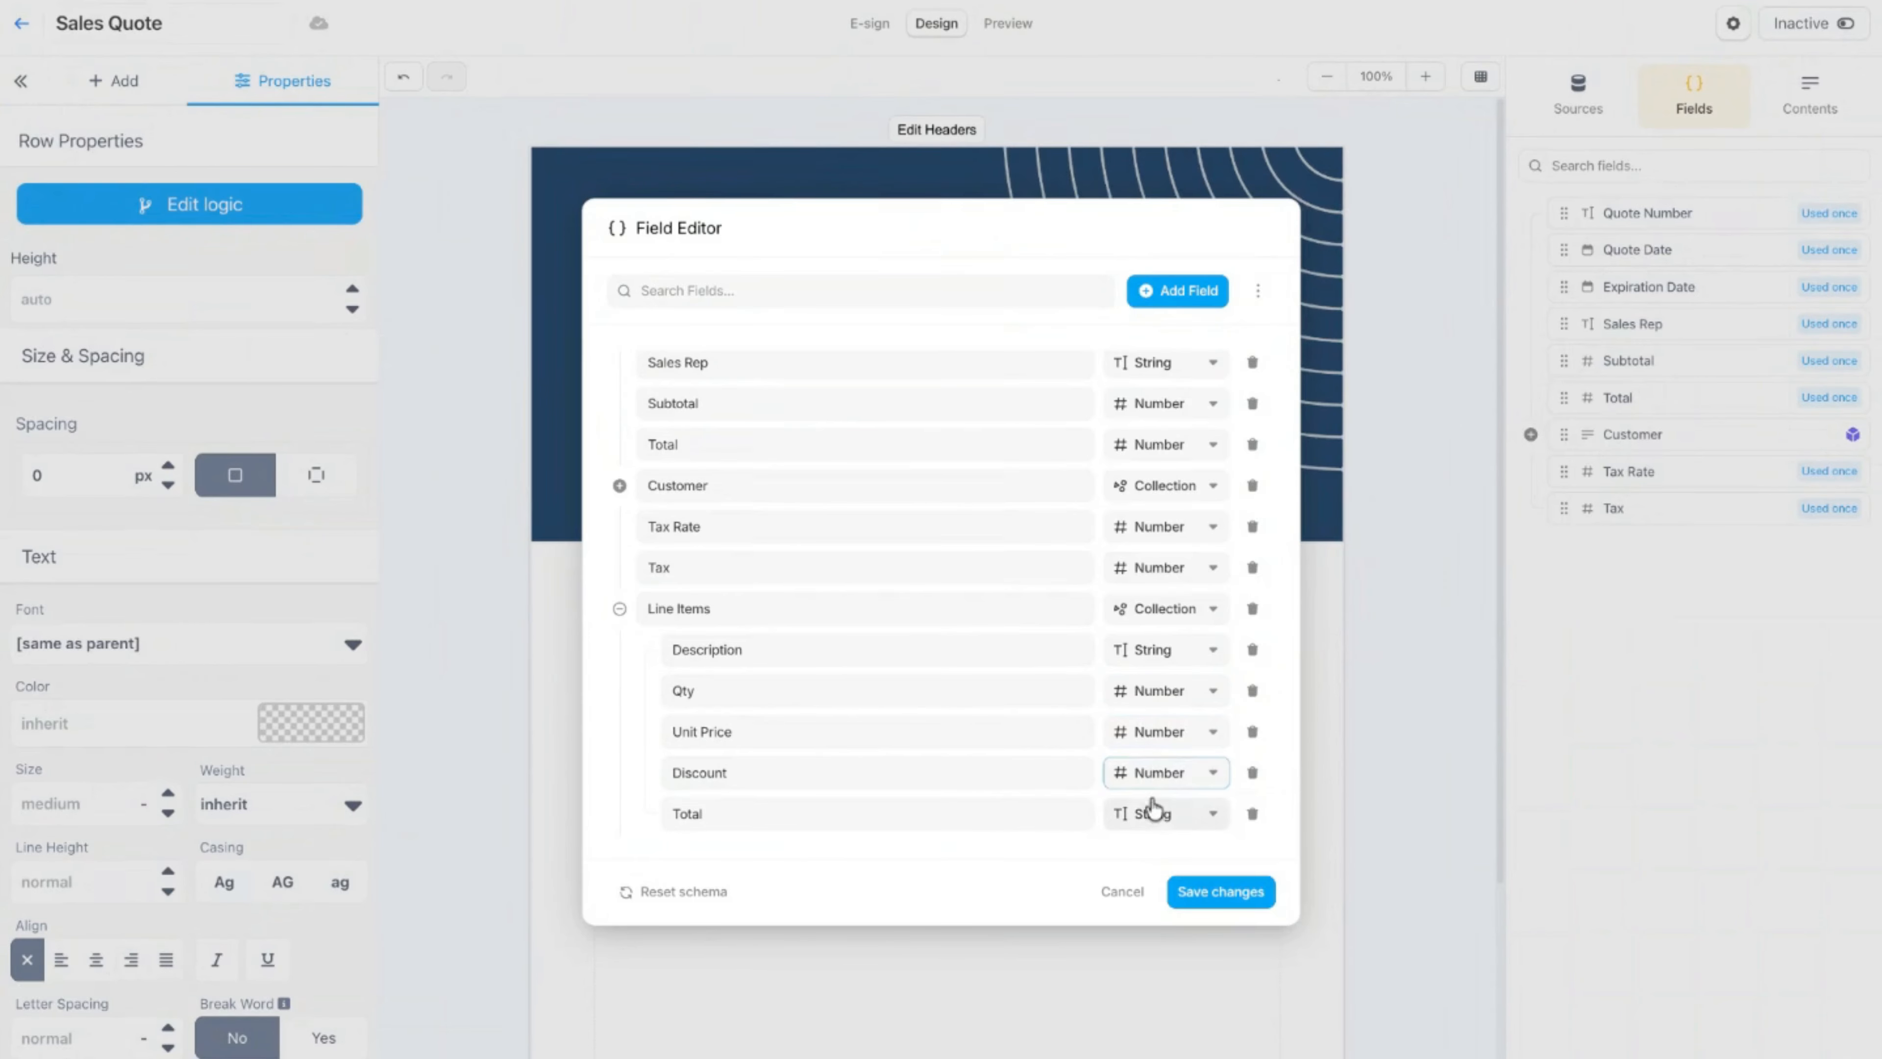
pyautogui.click(1159, 811)
pyautogui.click(1202, 618)
pyautogui.scroll(-1, 1044, 703)
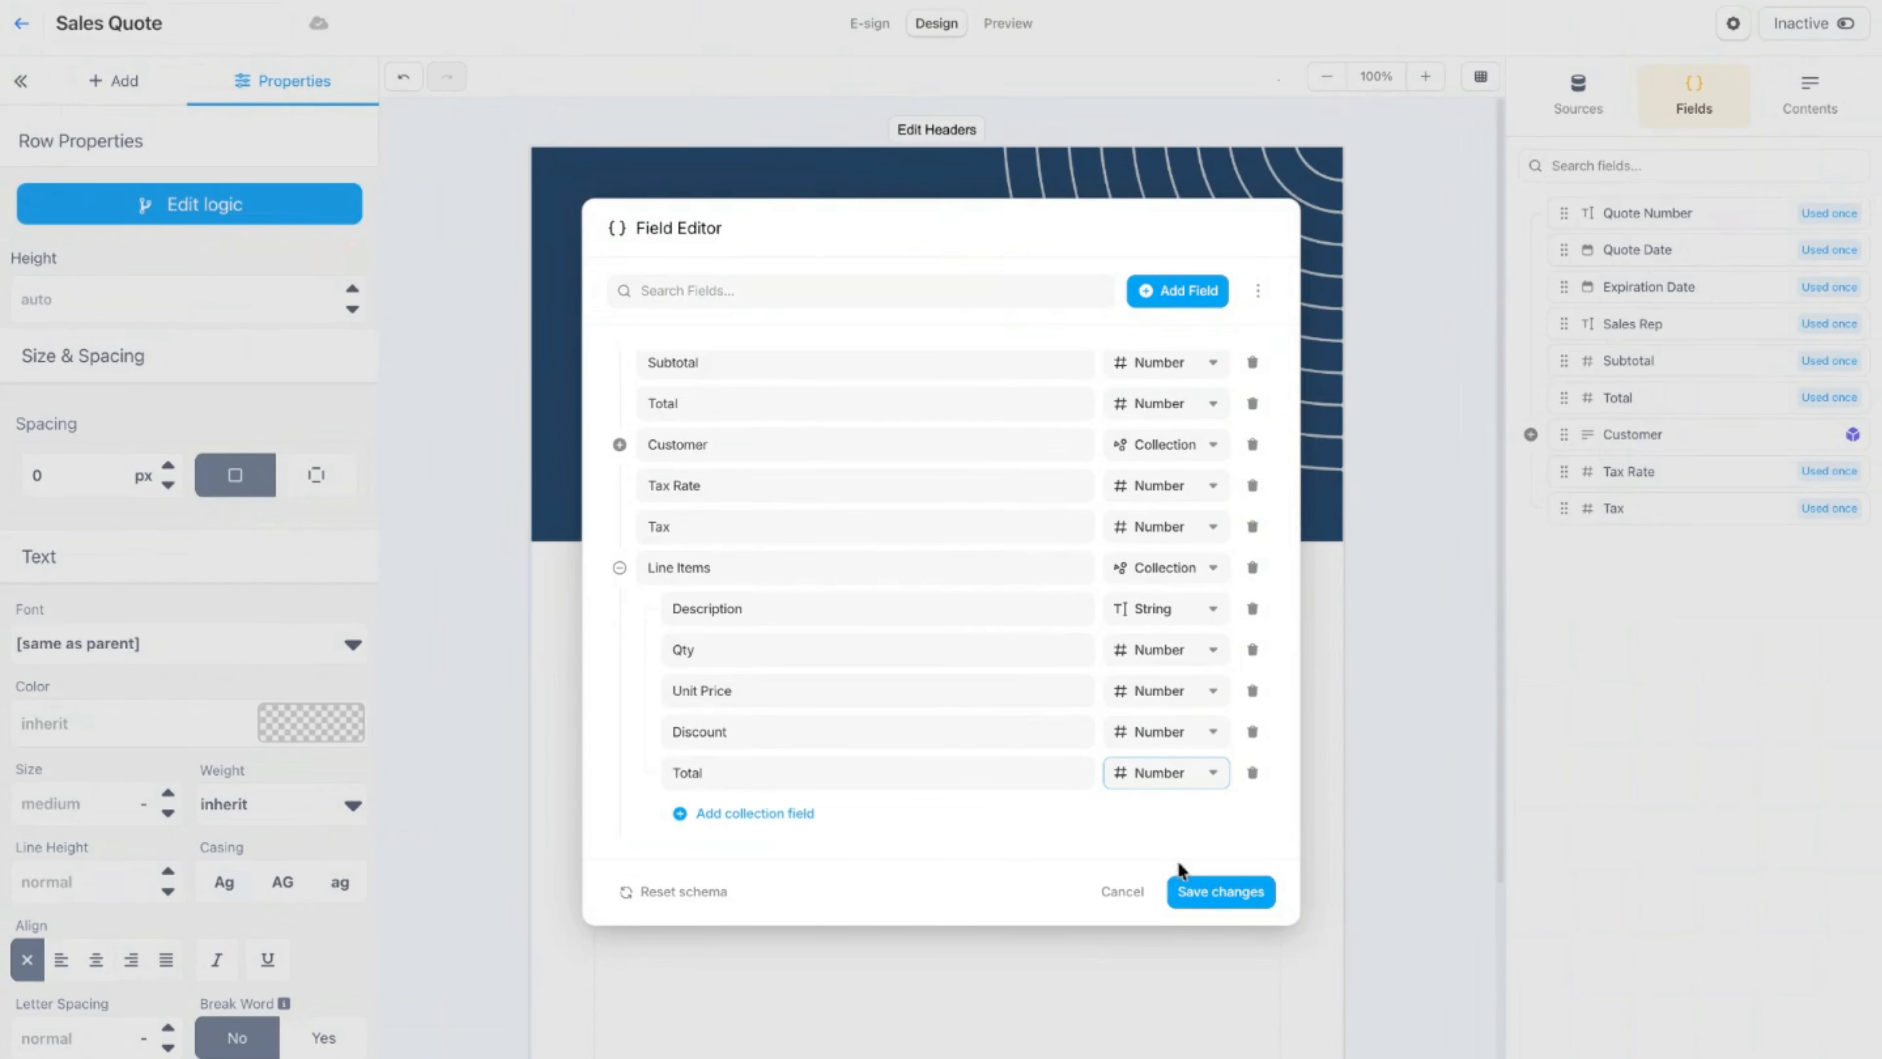
pyautogui.click(1198, 896)
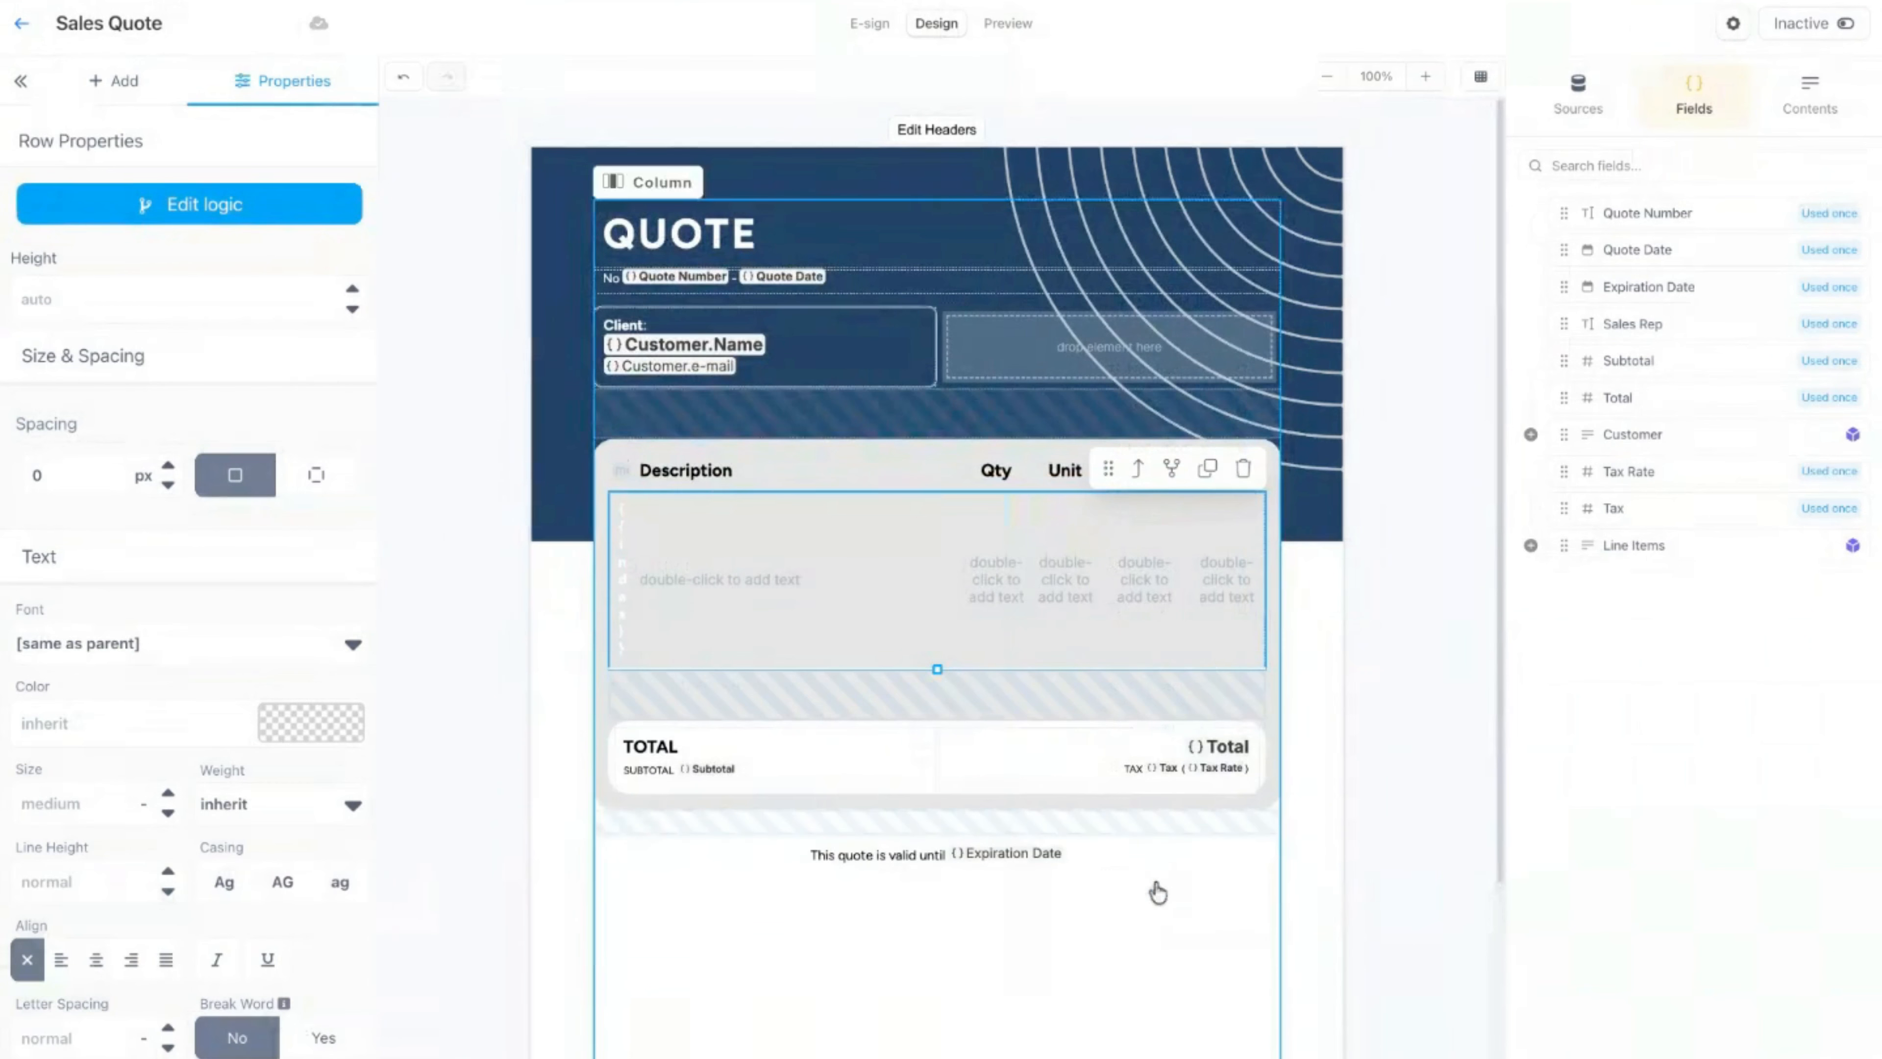
# Step: Place the Line Items fields Description, Qty, Unit Price, Discount and Total into the matching empty cells of the quote table row
pyautogui.click(1530, 546)
pyautogui.scroll(-1, 1135, 578)
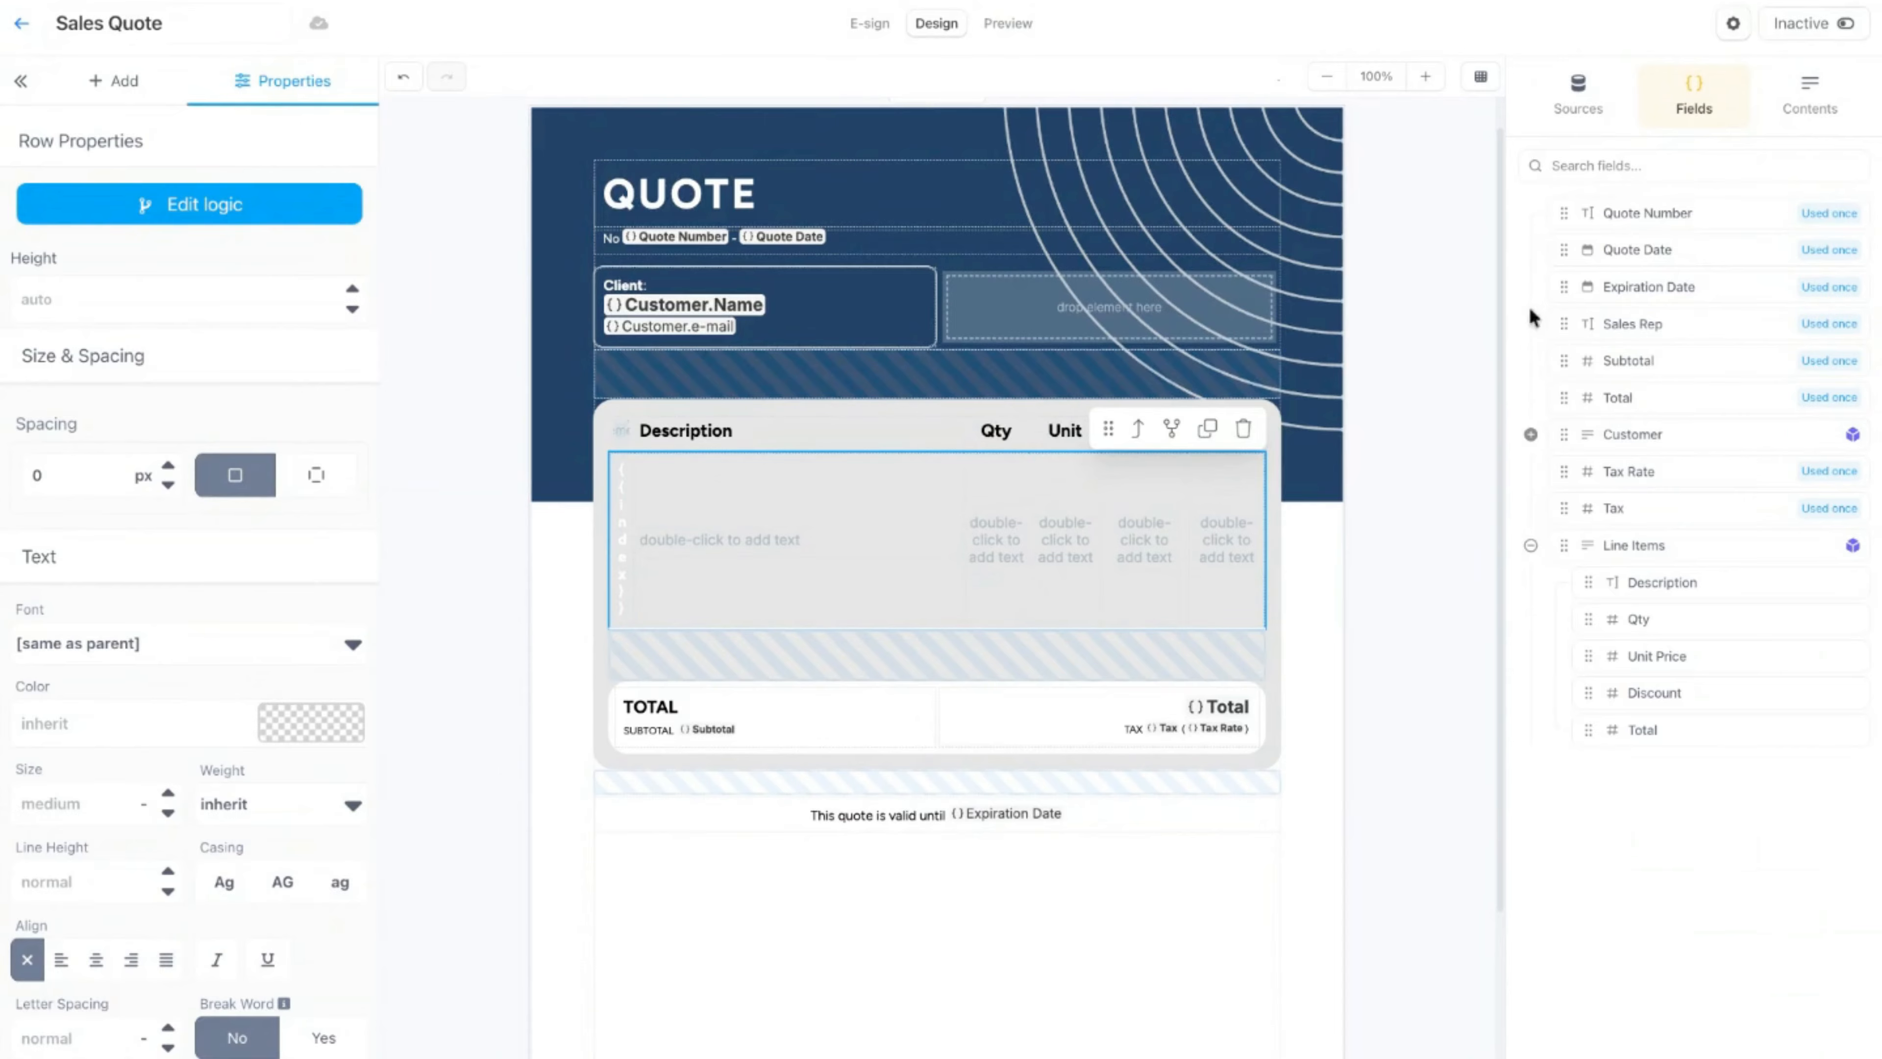
pyautogui.click(1618, 582)
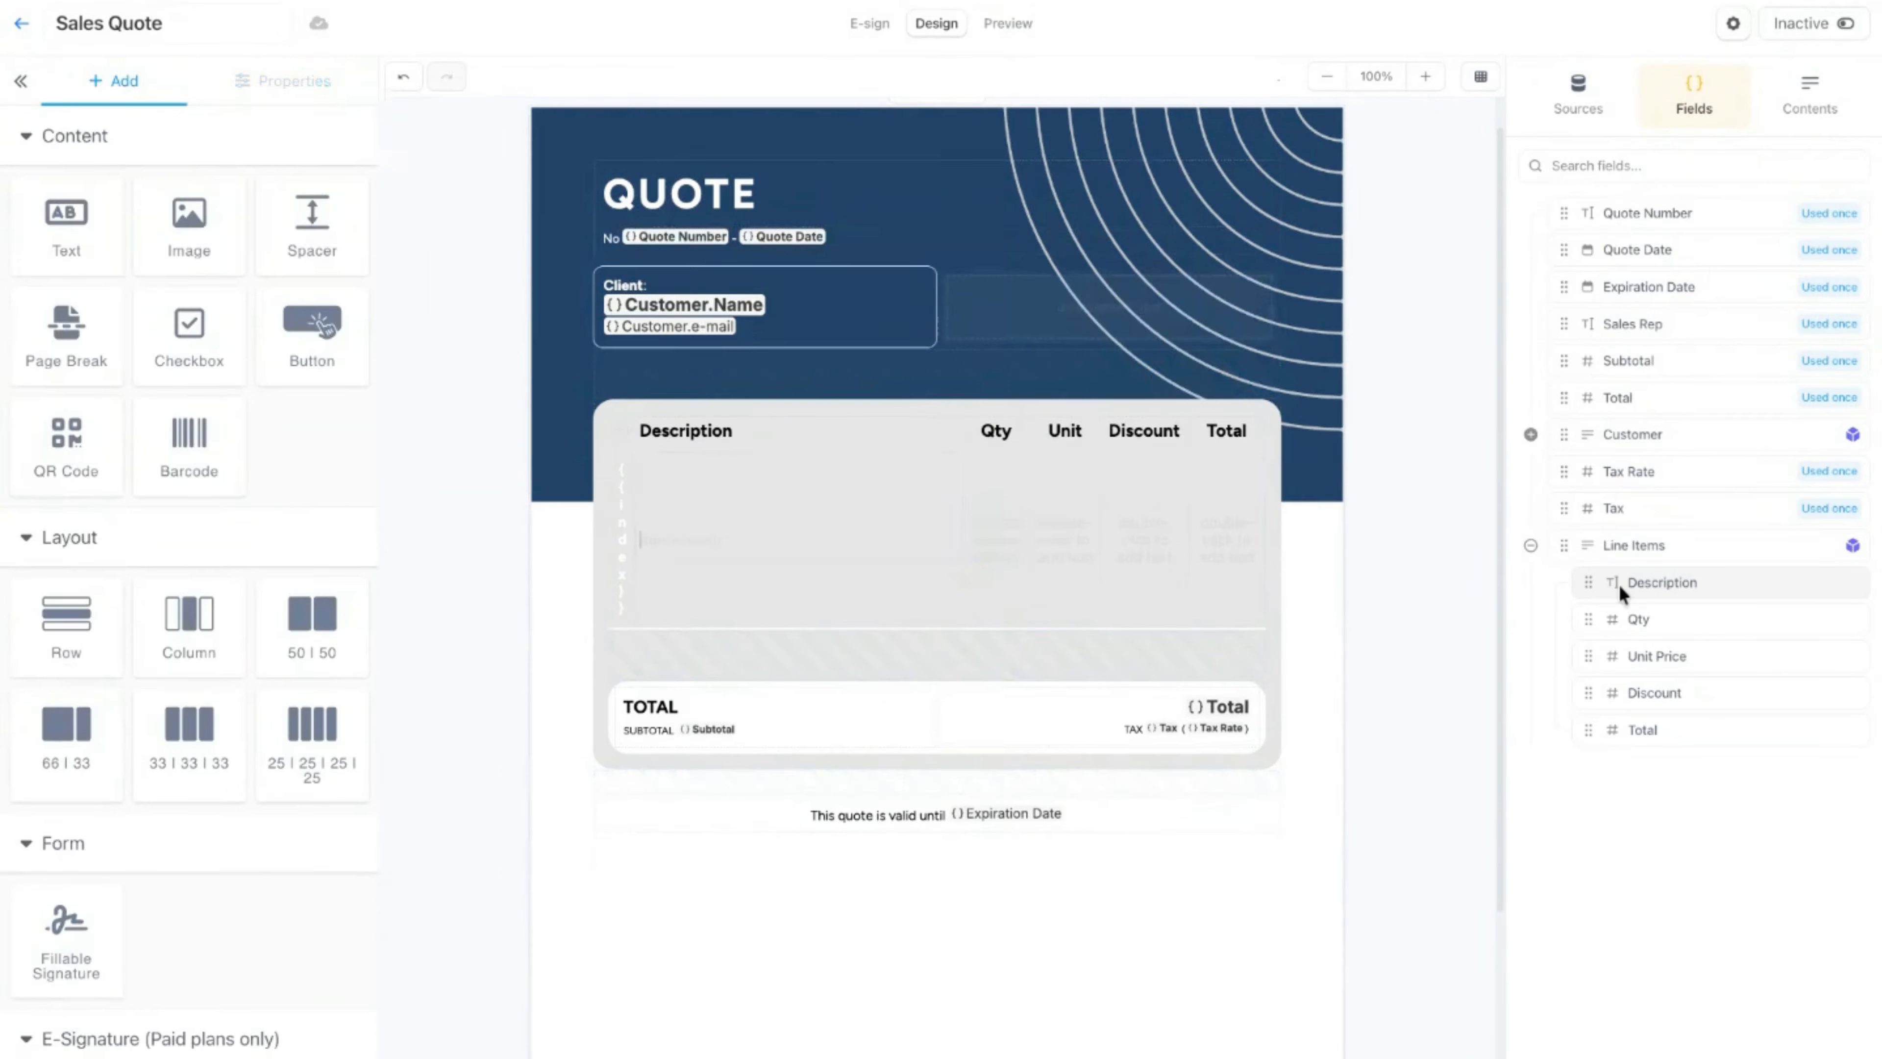
pyautogui.moveTo(1686, 622); pyautogui.dragTo(996, 638)
pyautogui.click(1686, 621)
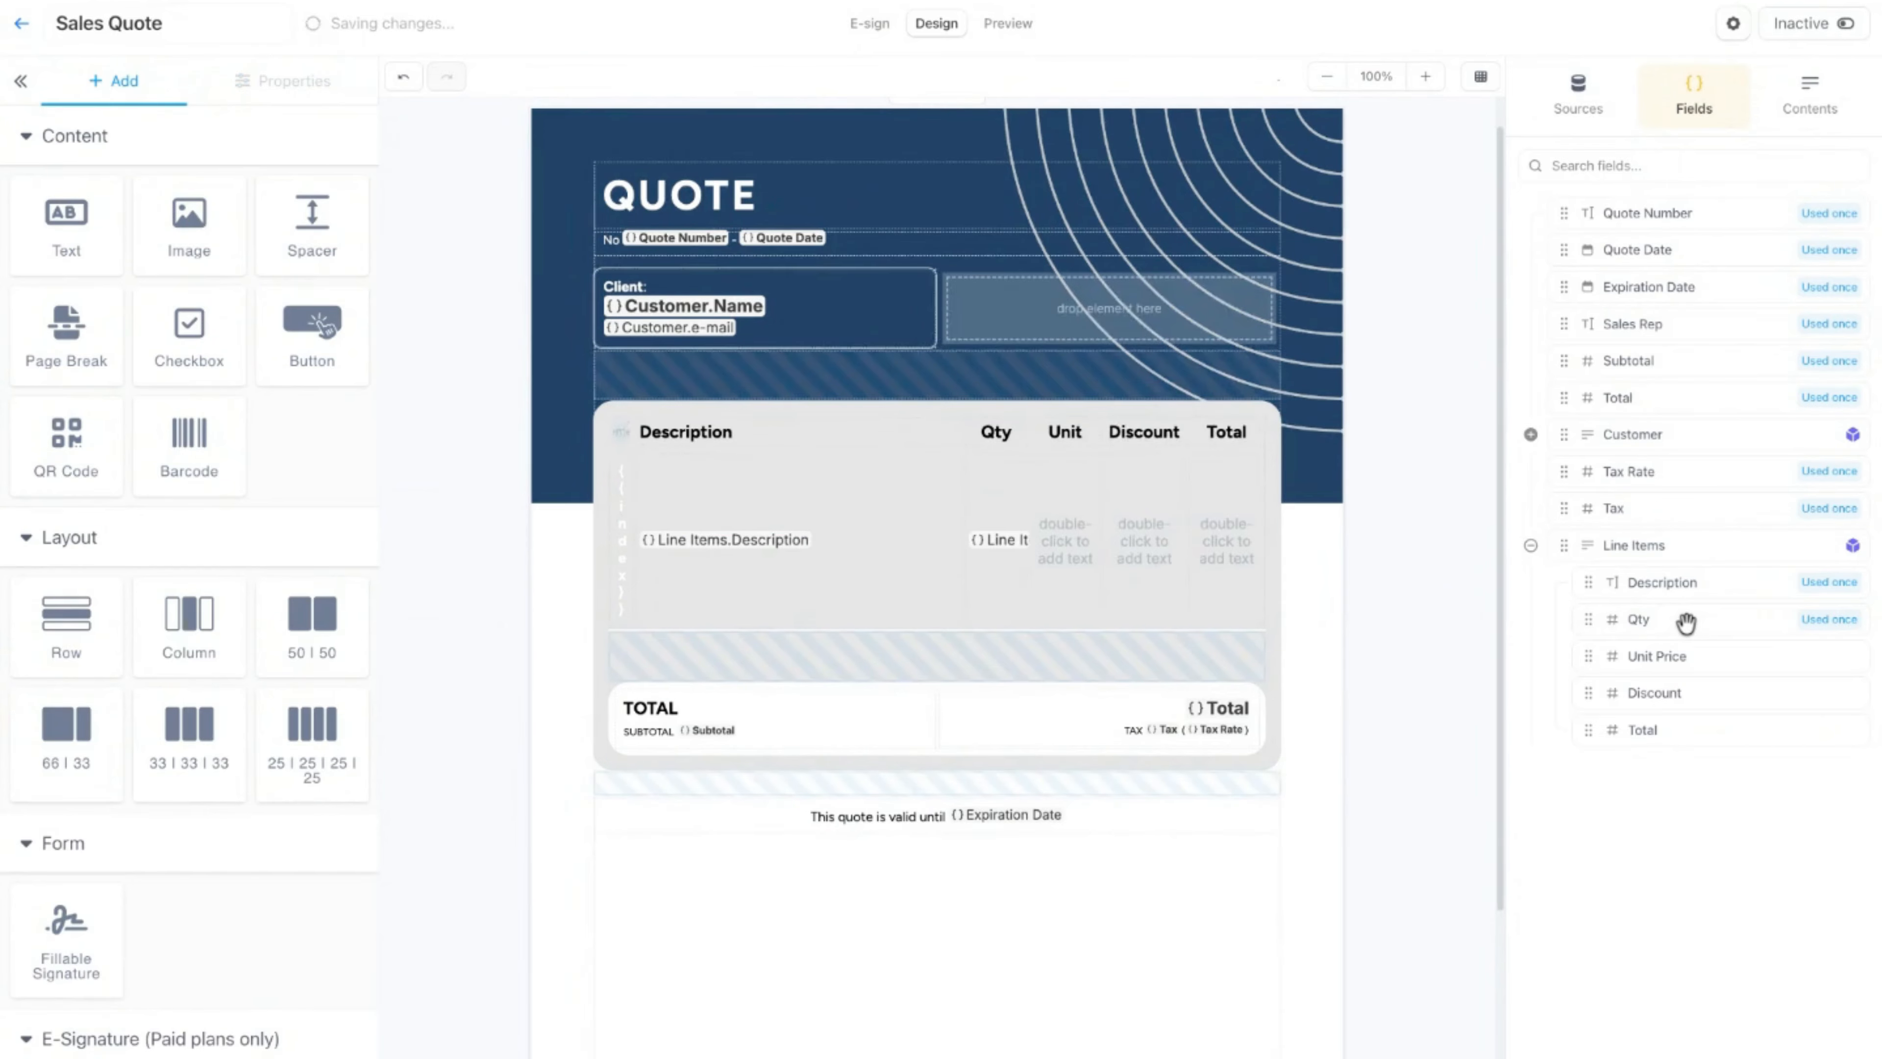
pyautogui.click(1630, 657)
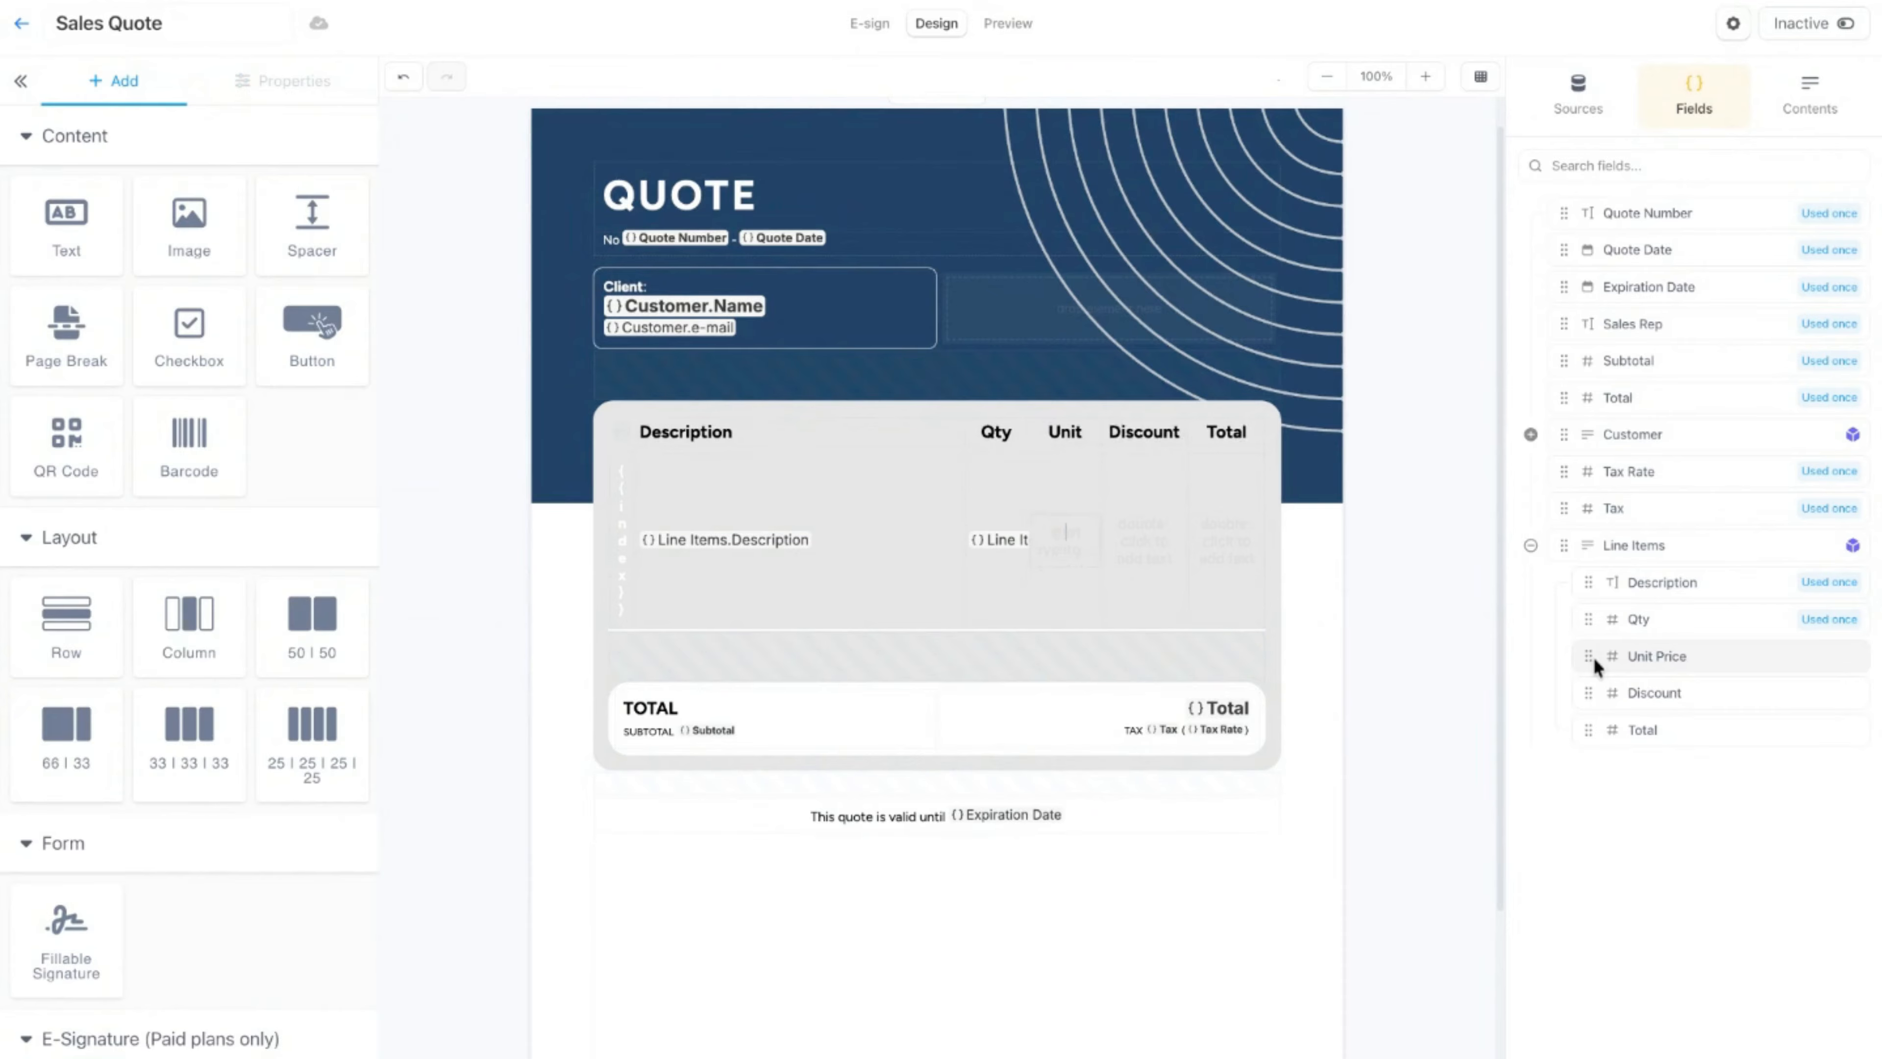
pyautogui.click(1637, 694)
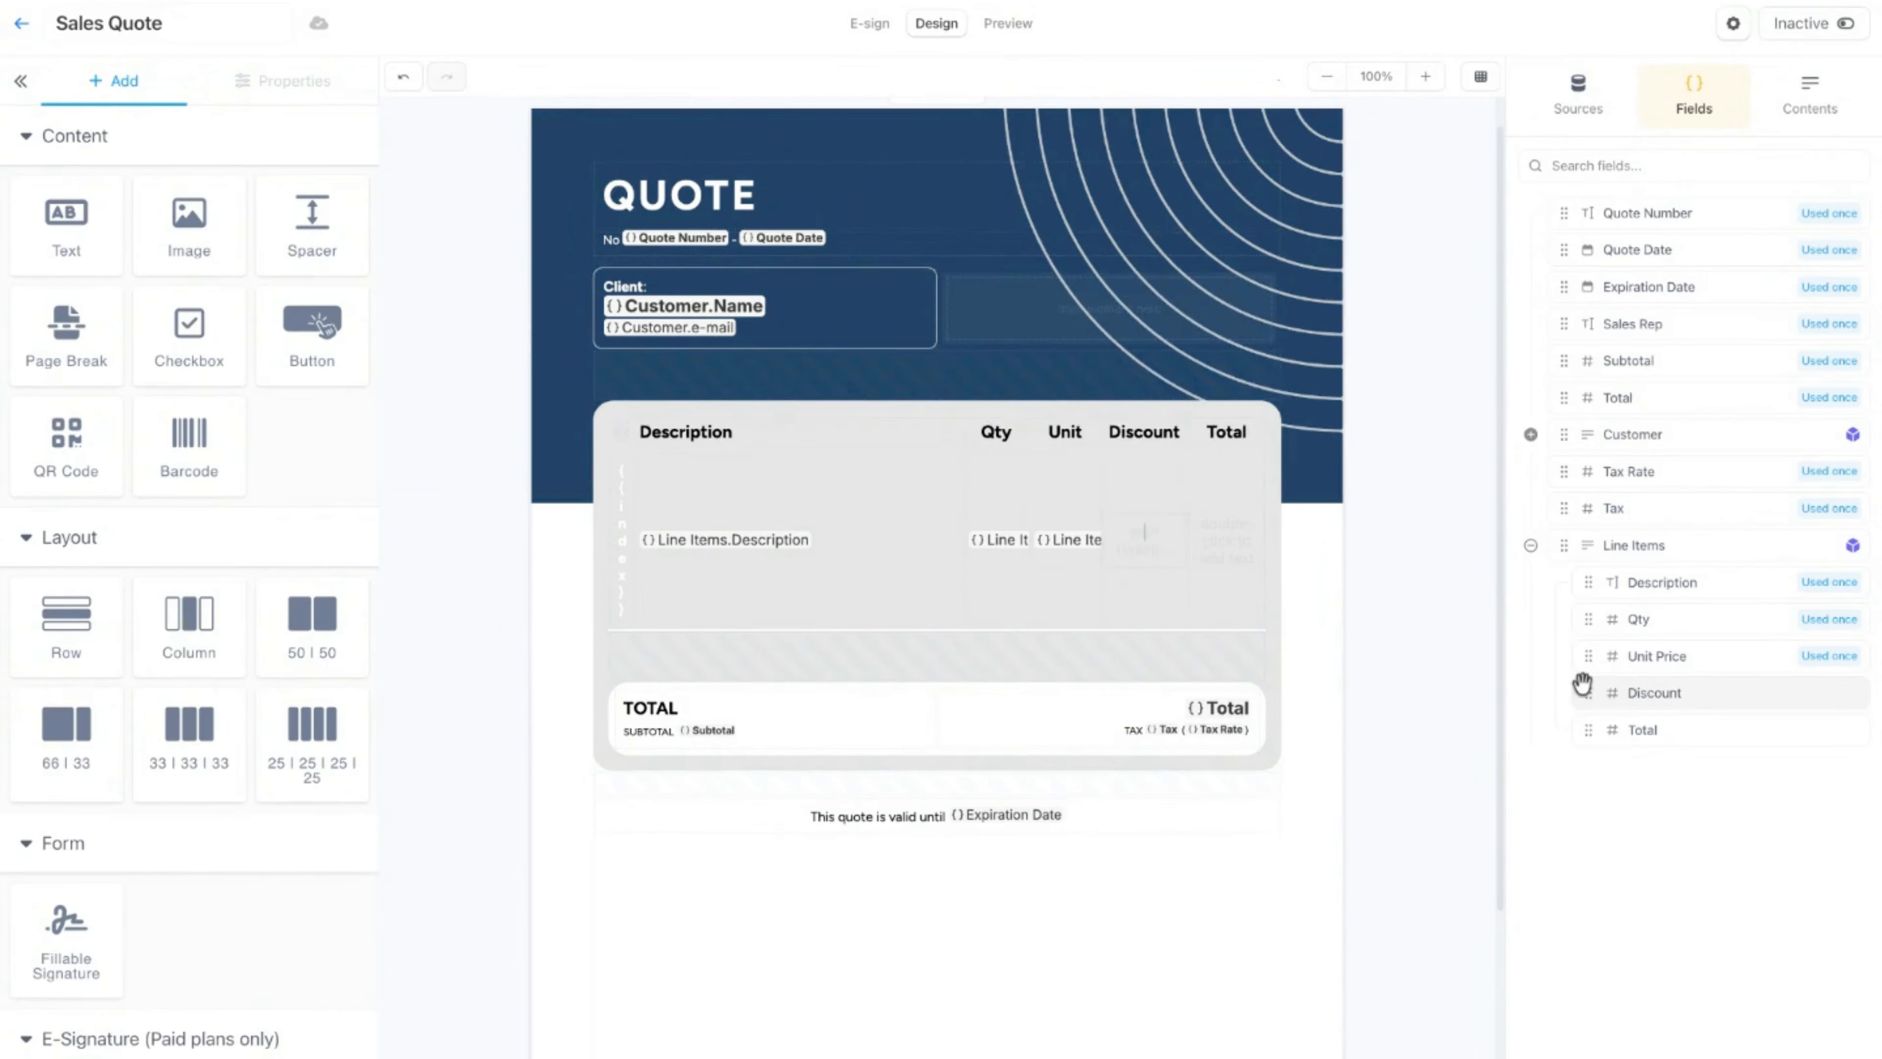
pyautogui.click(1625, 731)
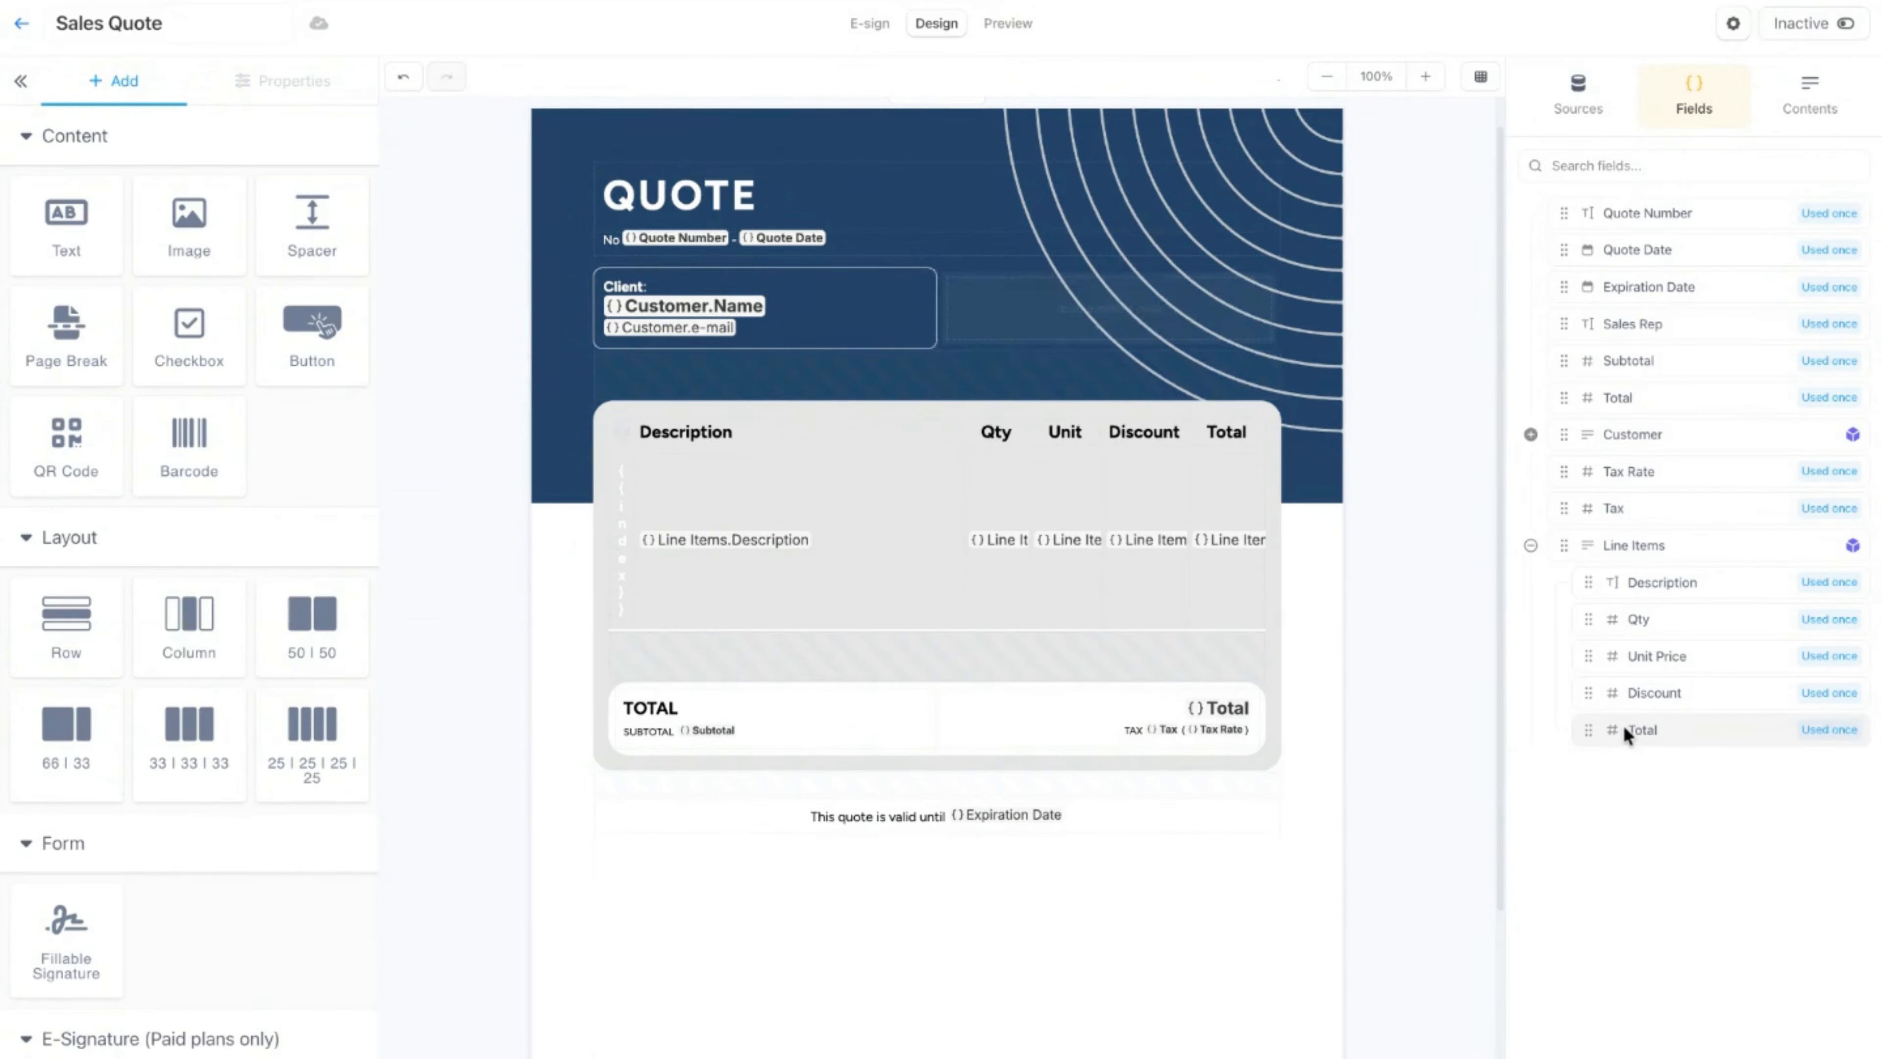
# Step: Select the entire table row that contains the Line Items field tokens, going up from its Description column
pyautogui.click(693, 553)
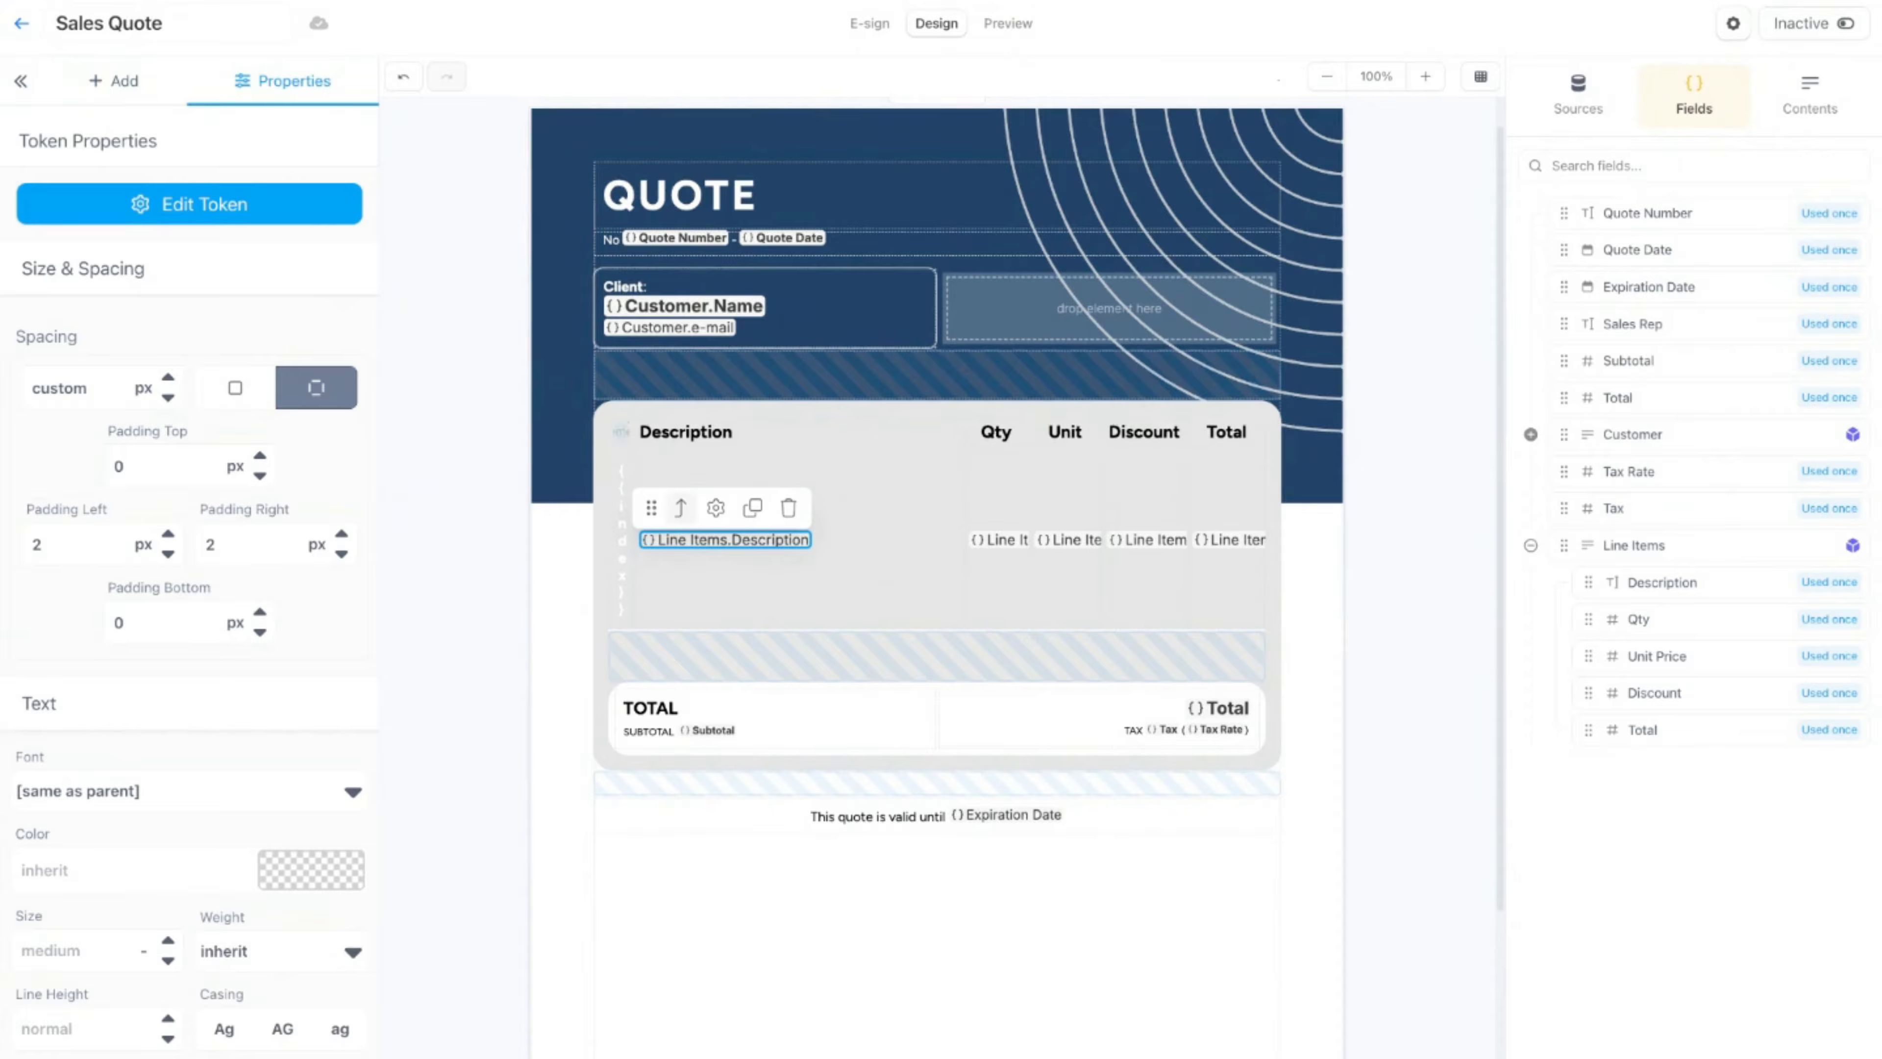
pyautogui.click(835, 509)
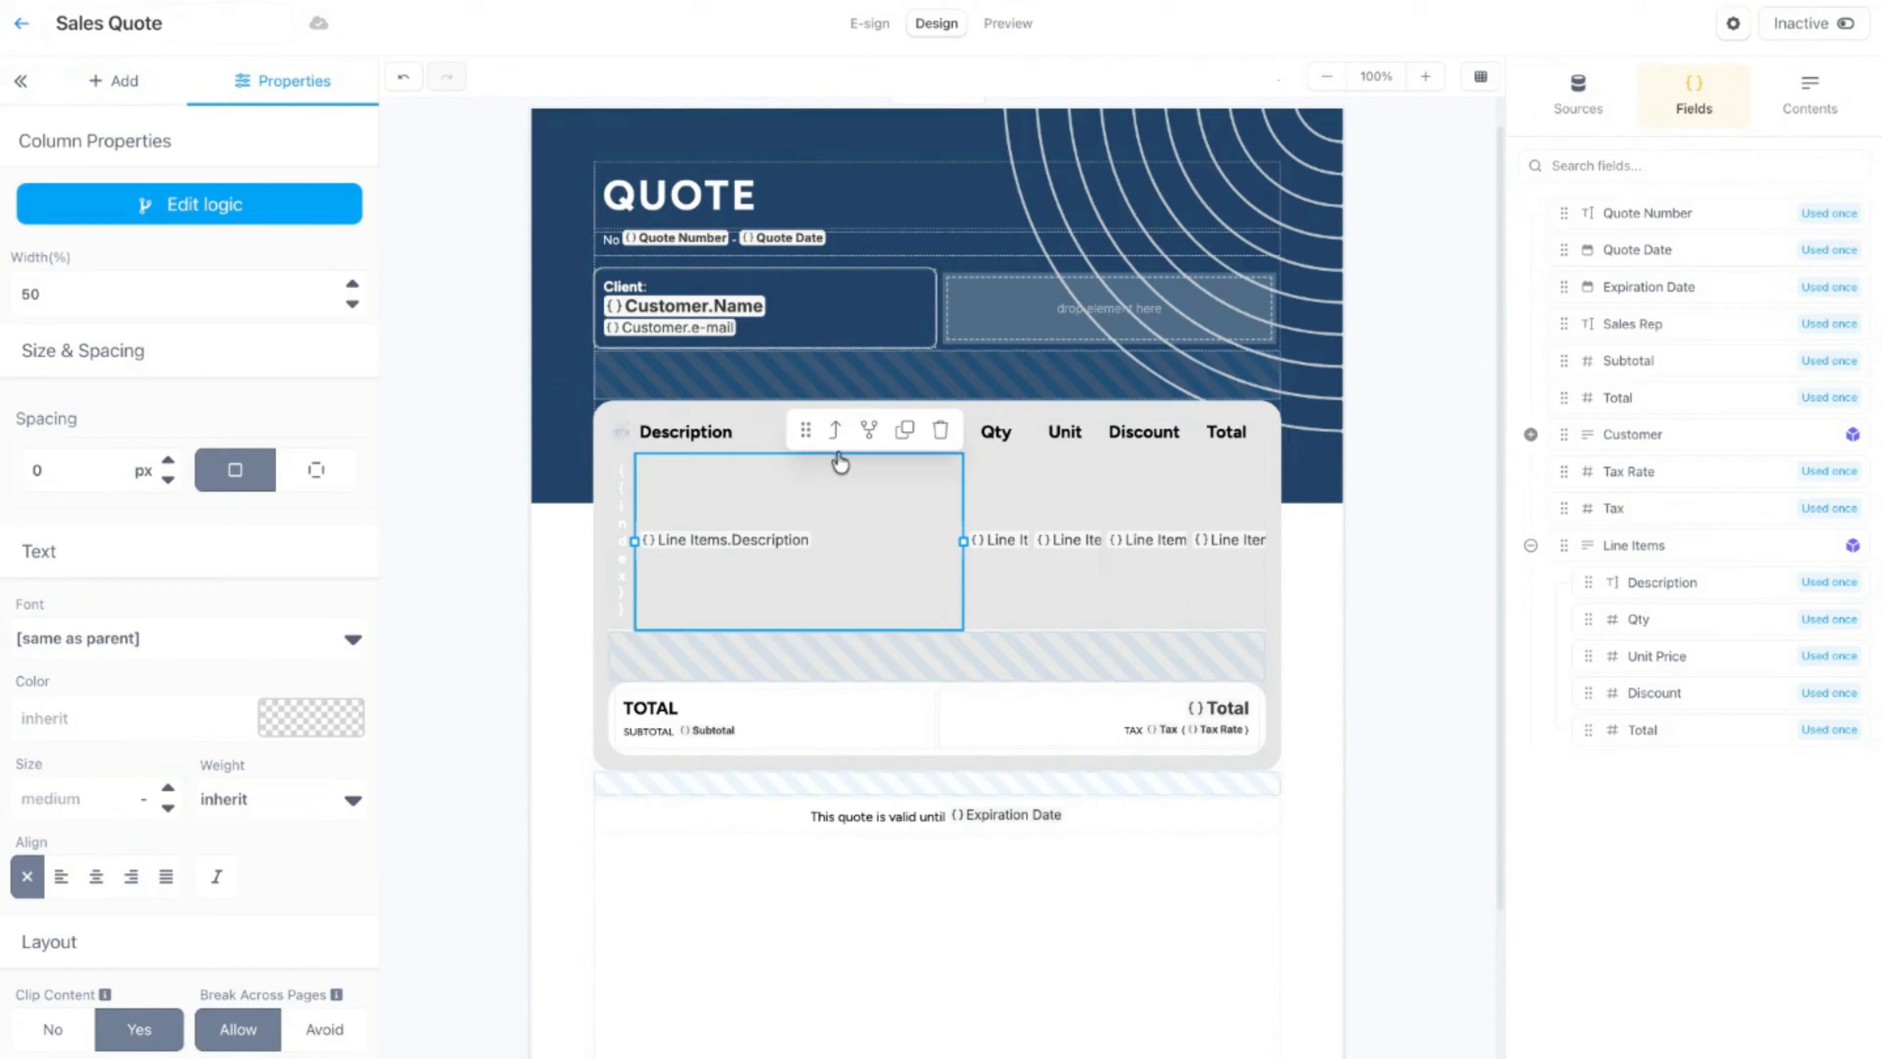
pyautogui.click(836, 431)
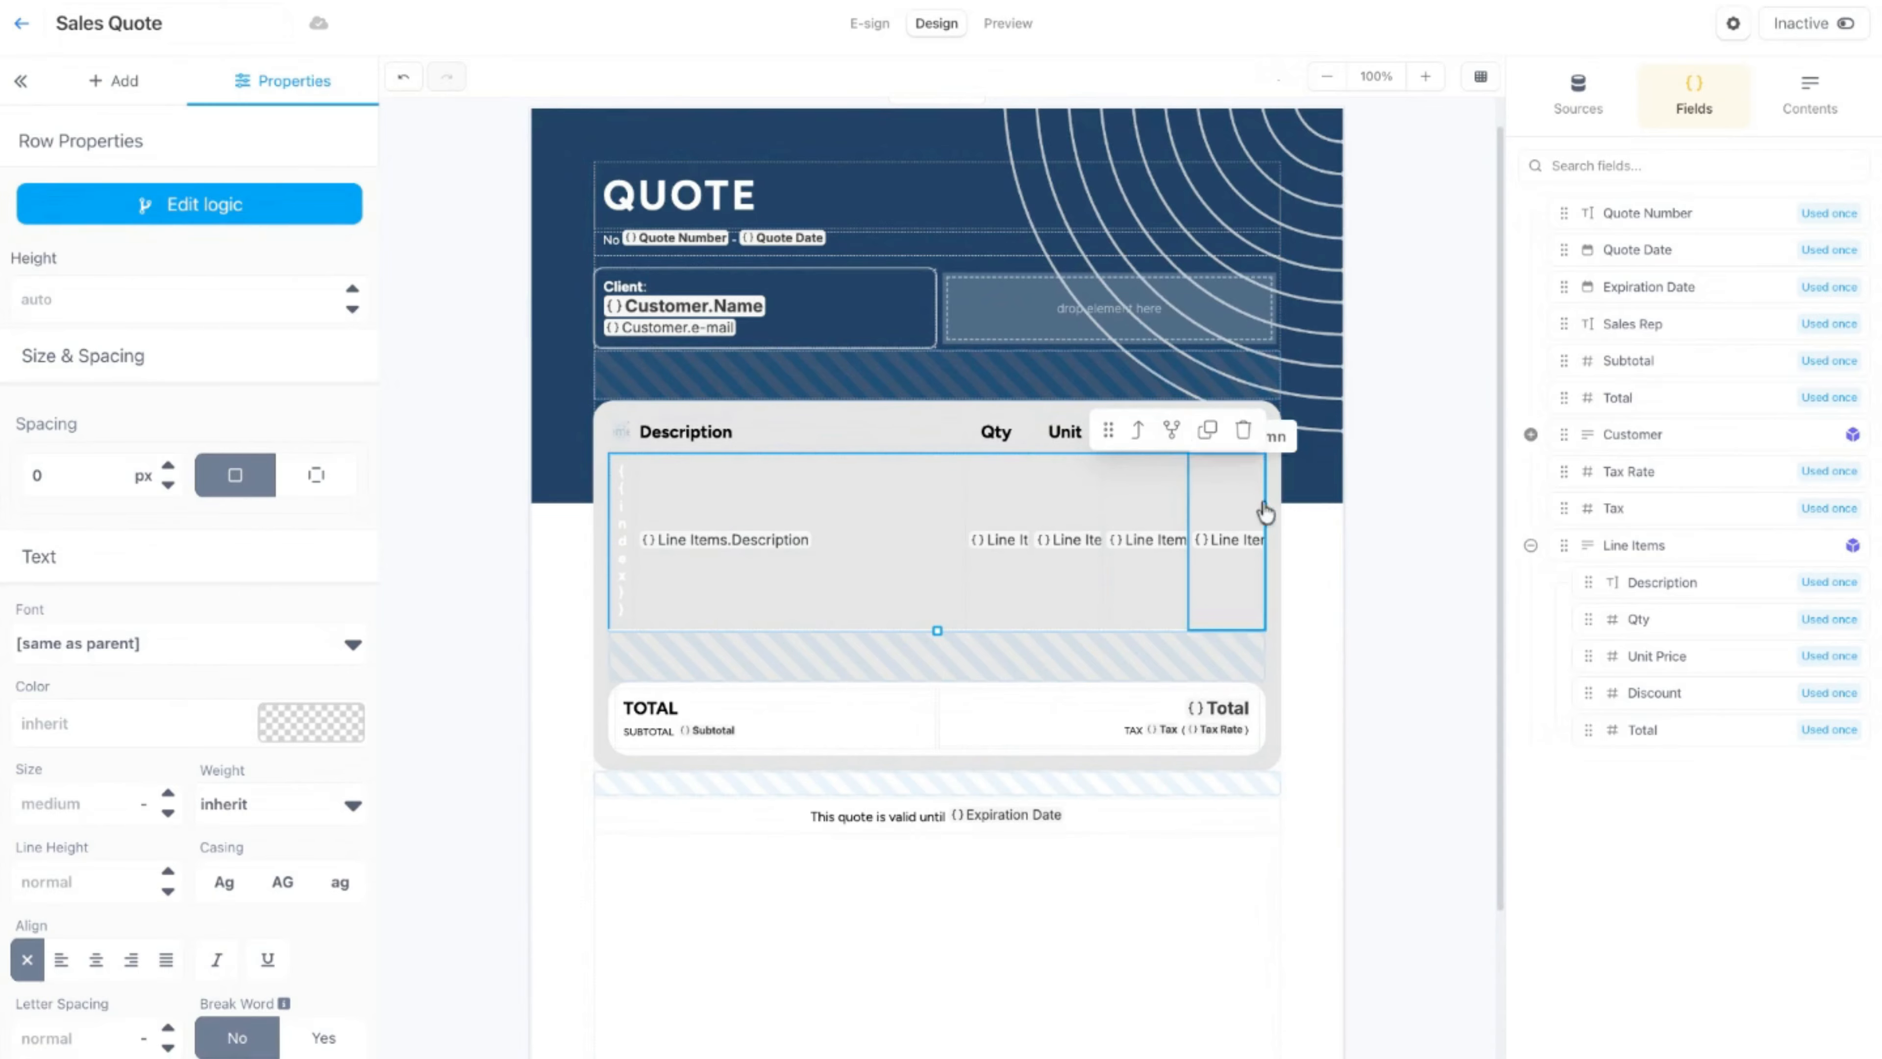
# Step: Show the document's content structure and reselect the whole line items row, going up from its Total cell
pyautogui.click(1289, 498)
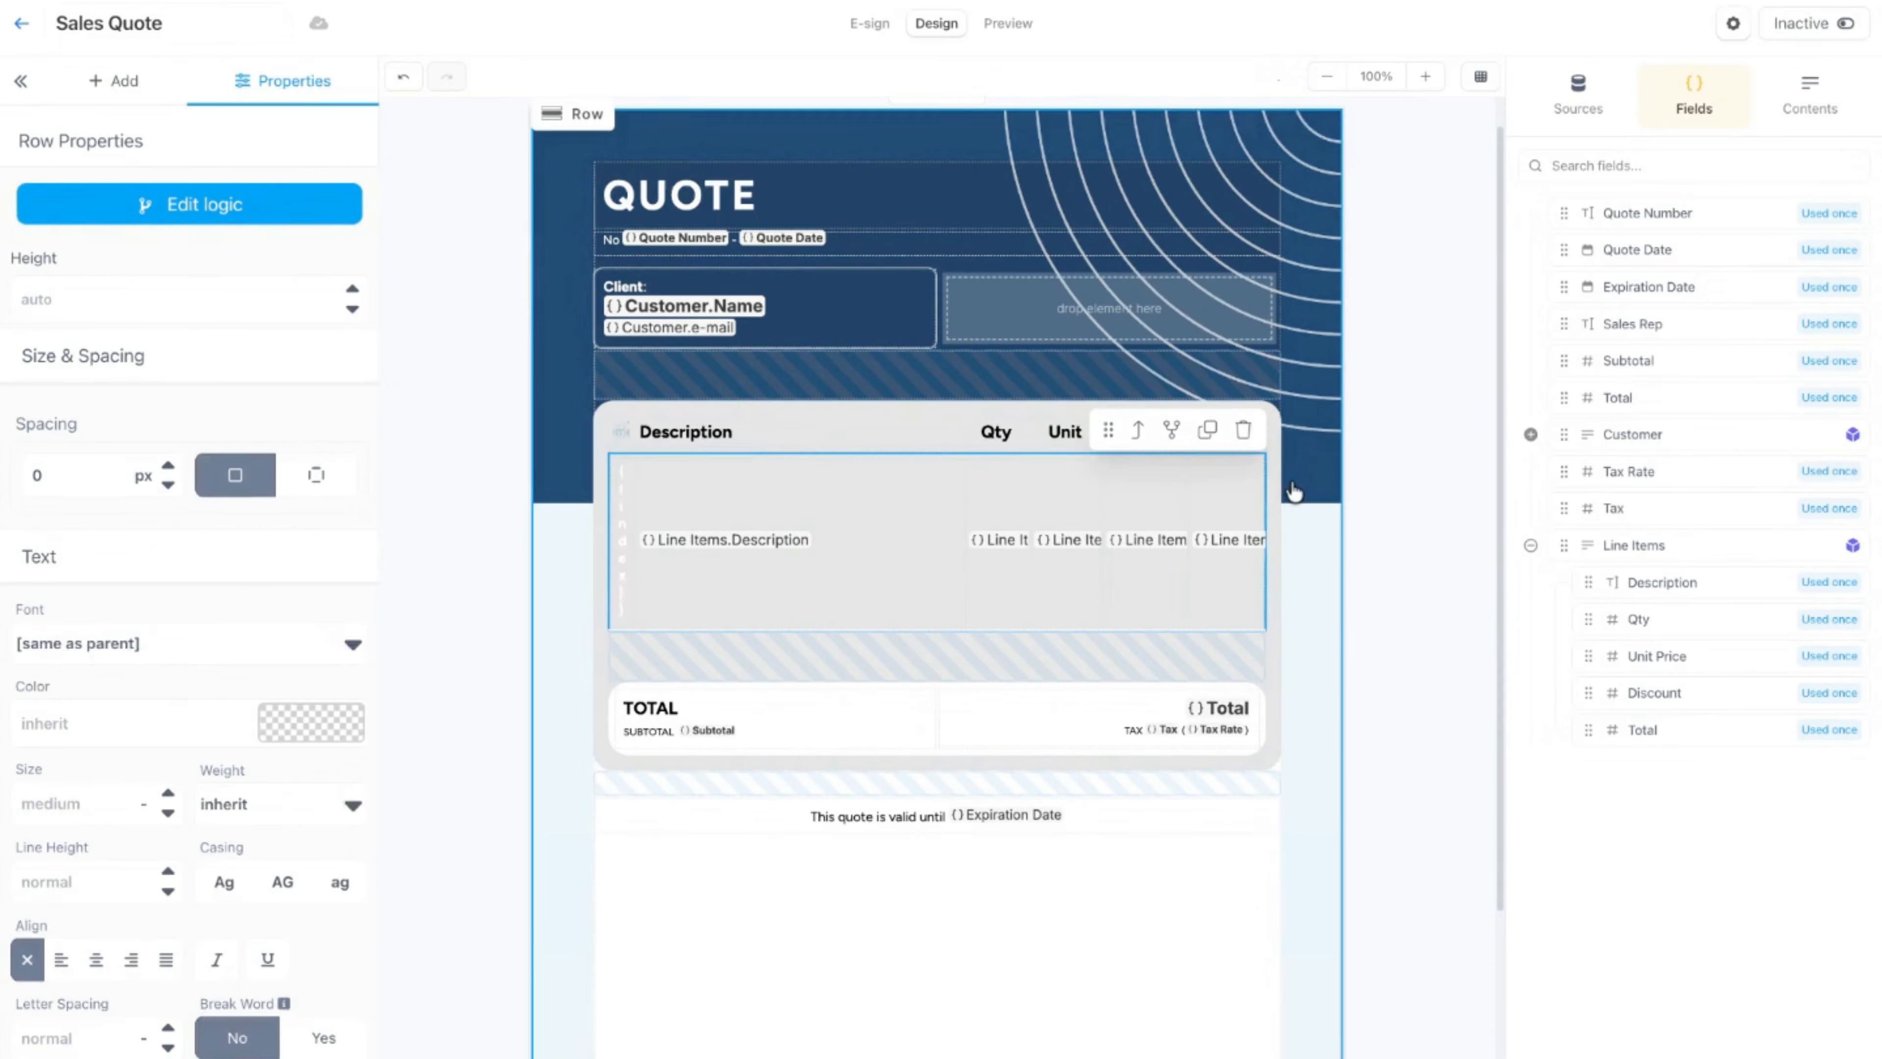
pyautogui.click(1241, 537)
pyautogui.click(1811, 95)
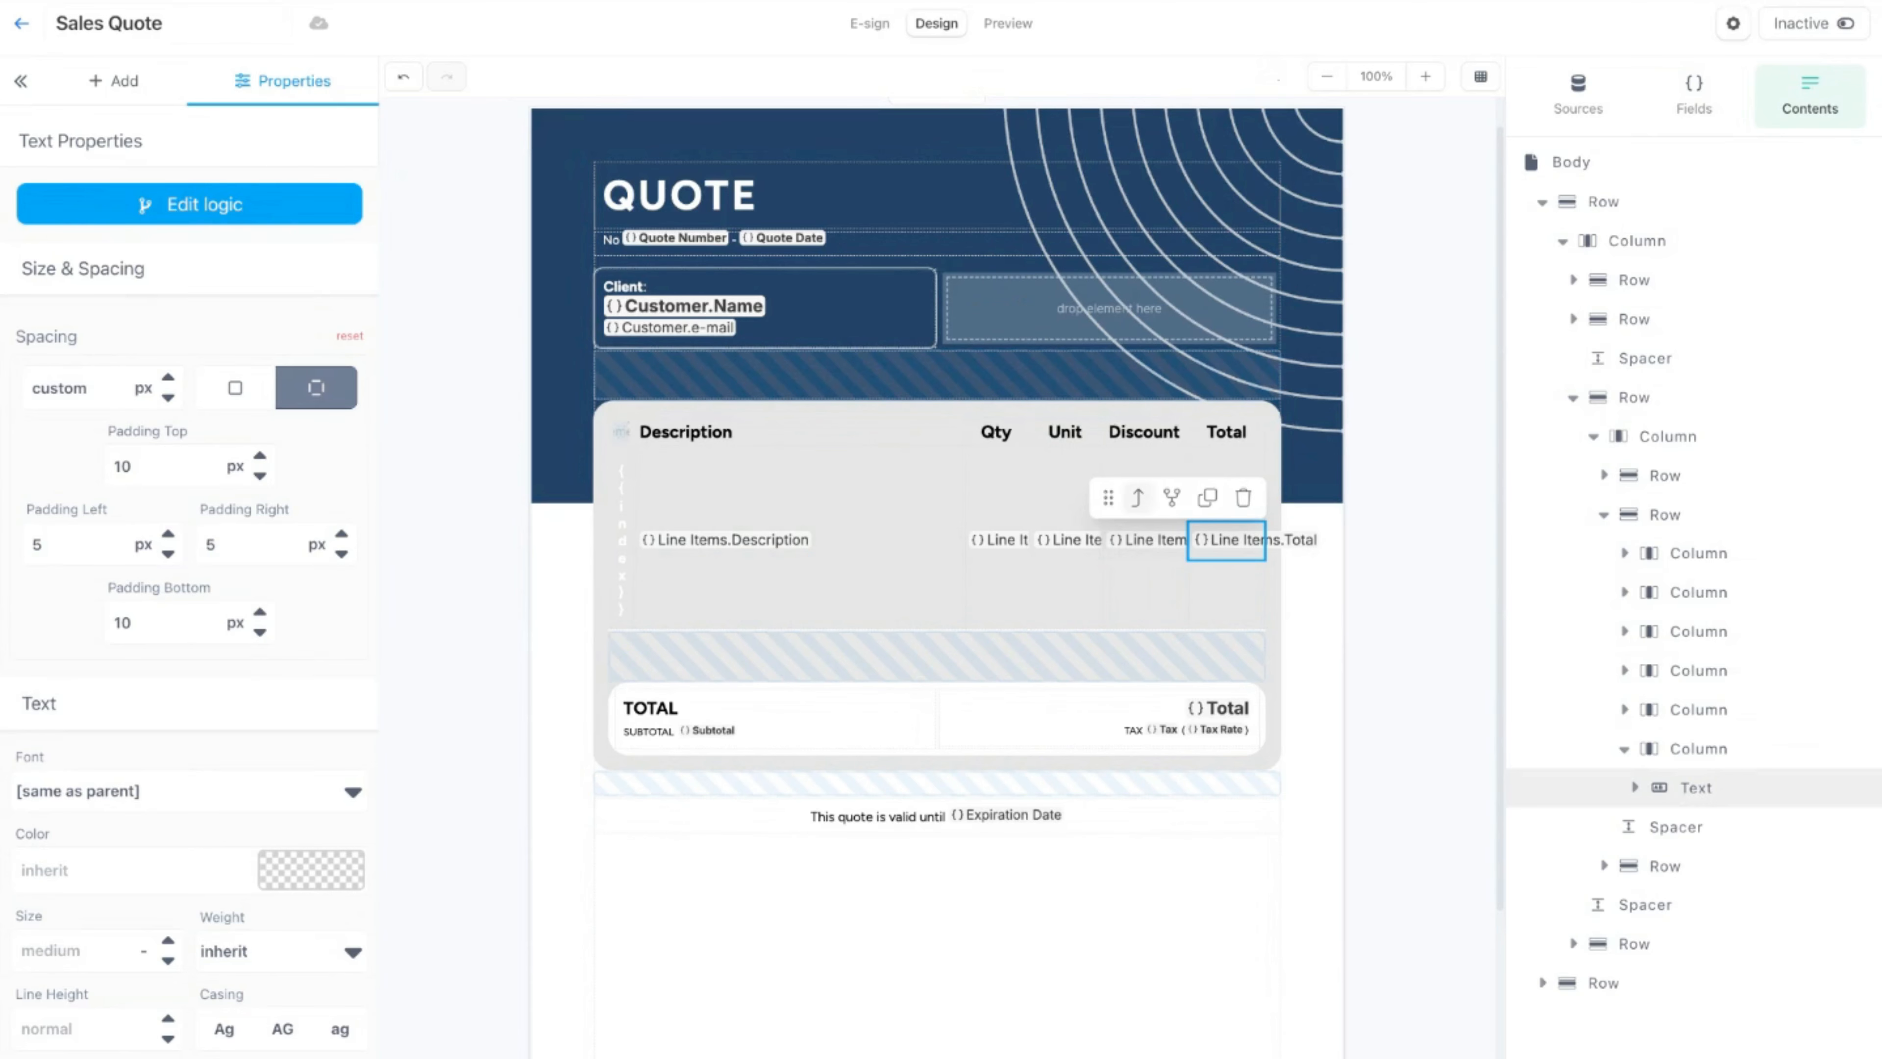
pyautogui.click(1138, 496)
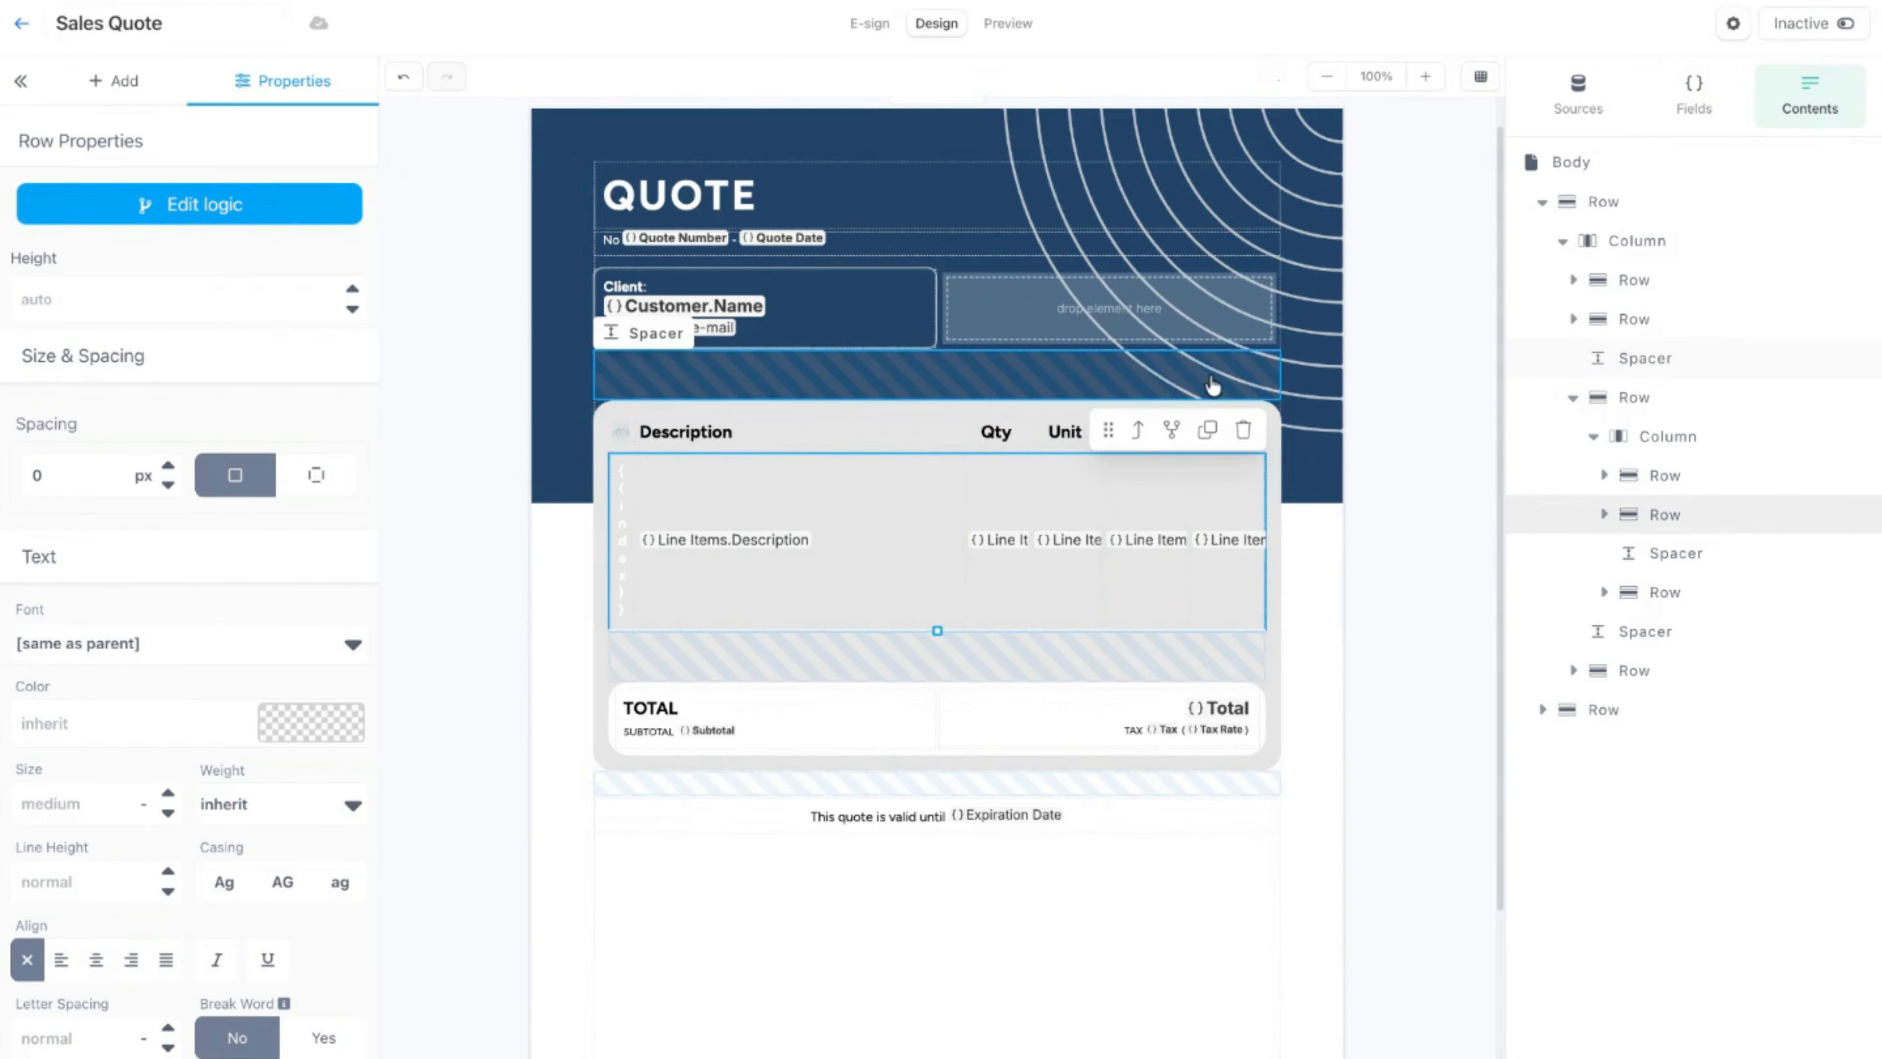
# Step: Set the selected row to repeat for each item in the Line Items list and save the logic
pyautogui.click(201, 211)
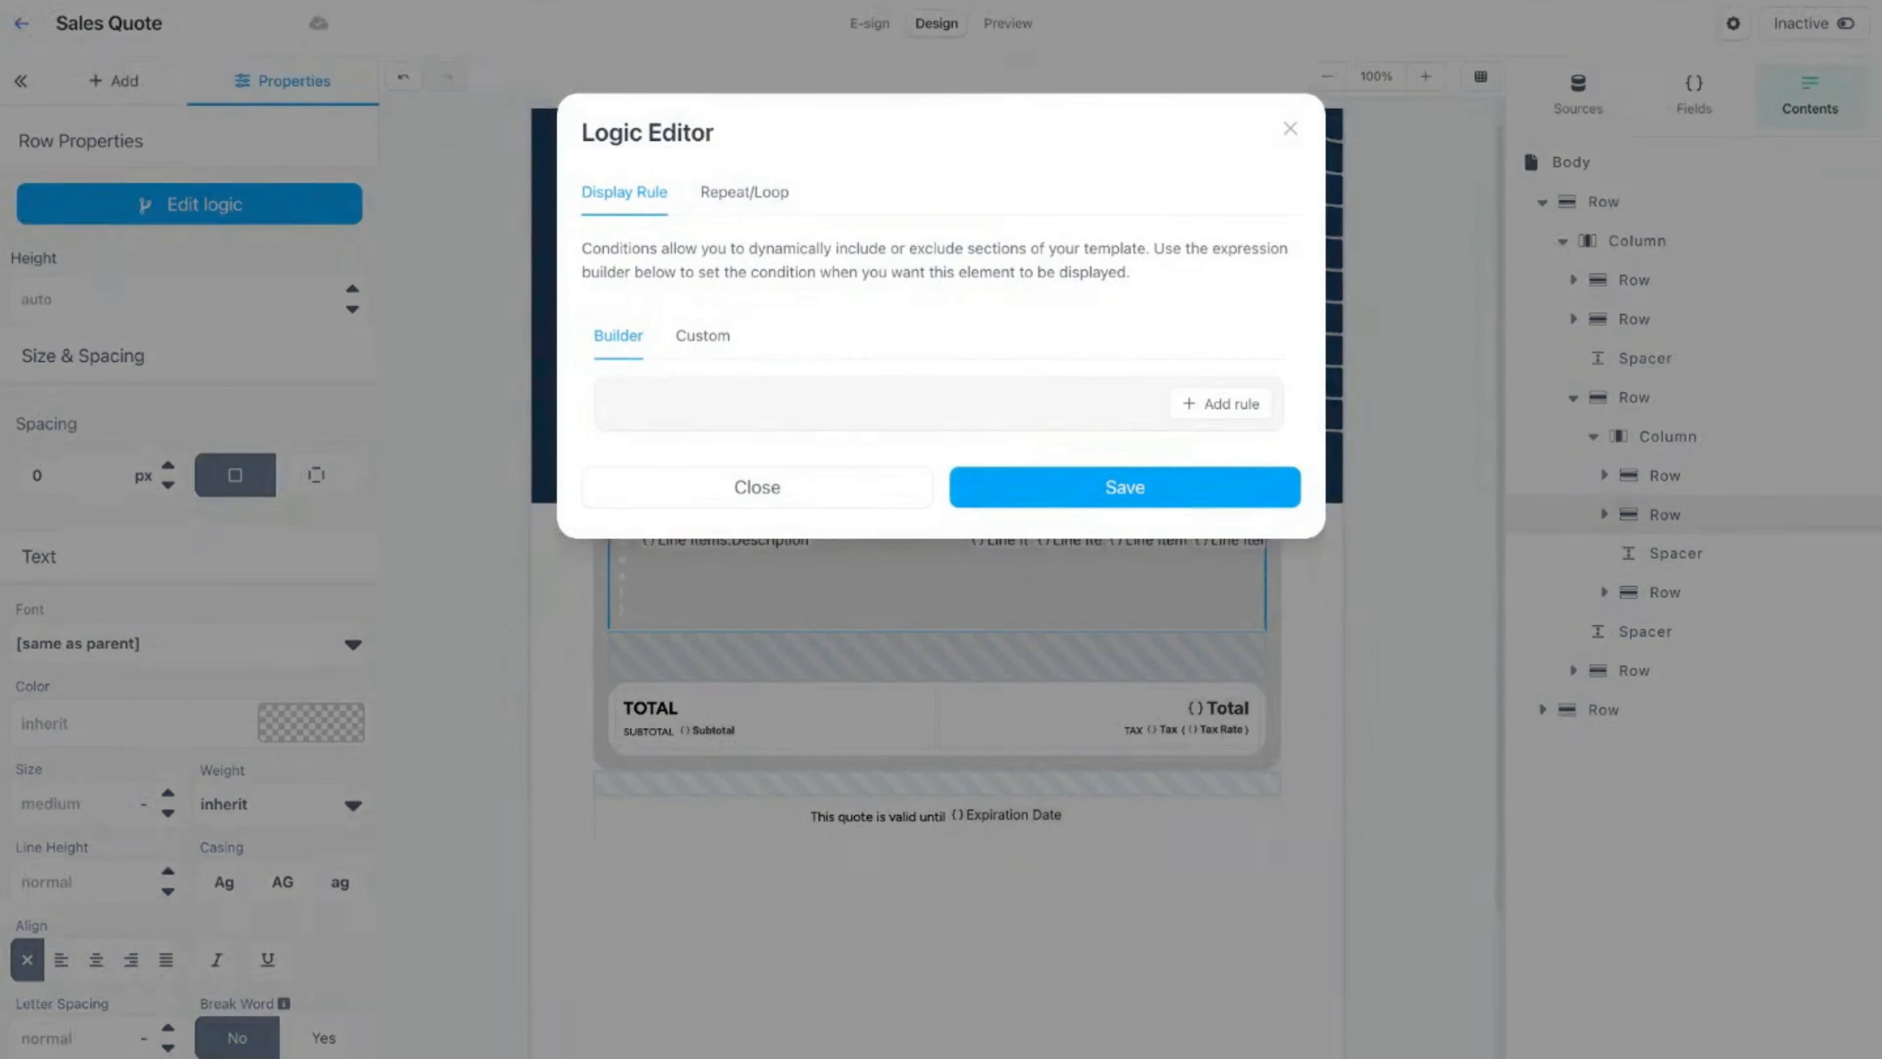
pyautogui.click(774, 196)
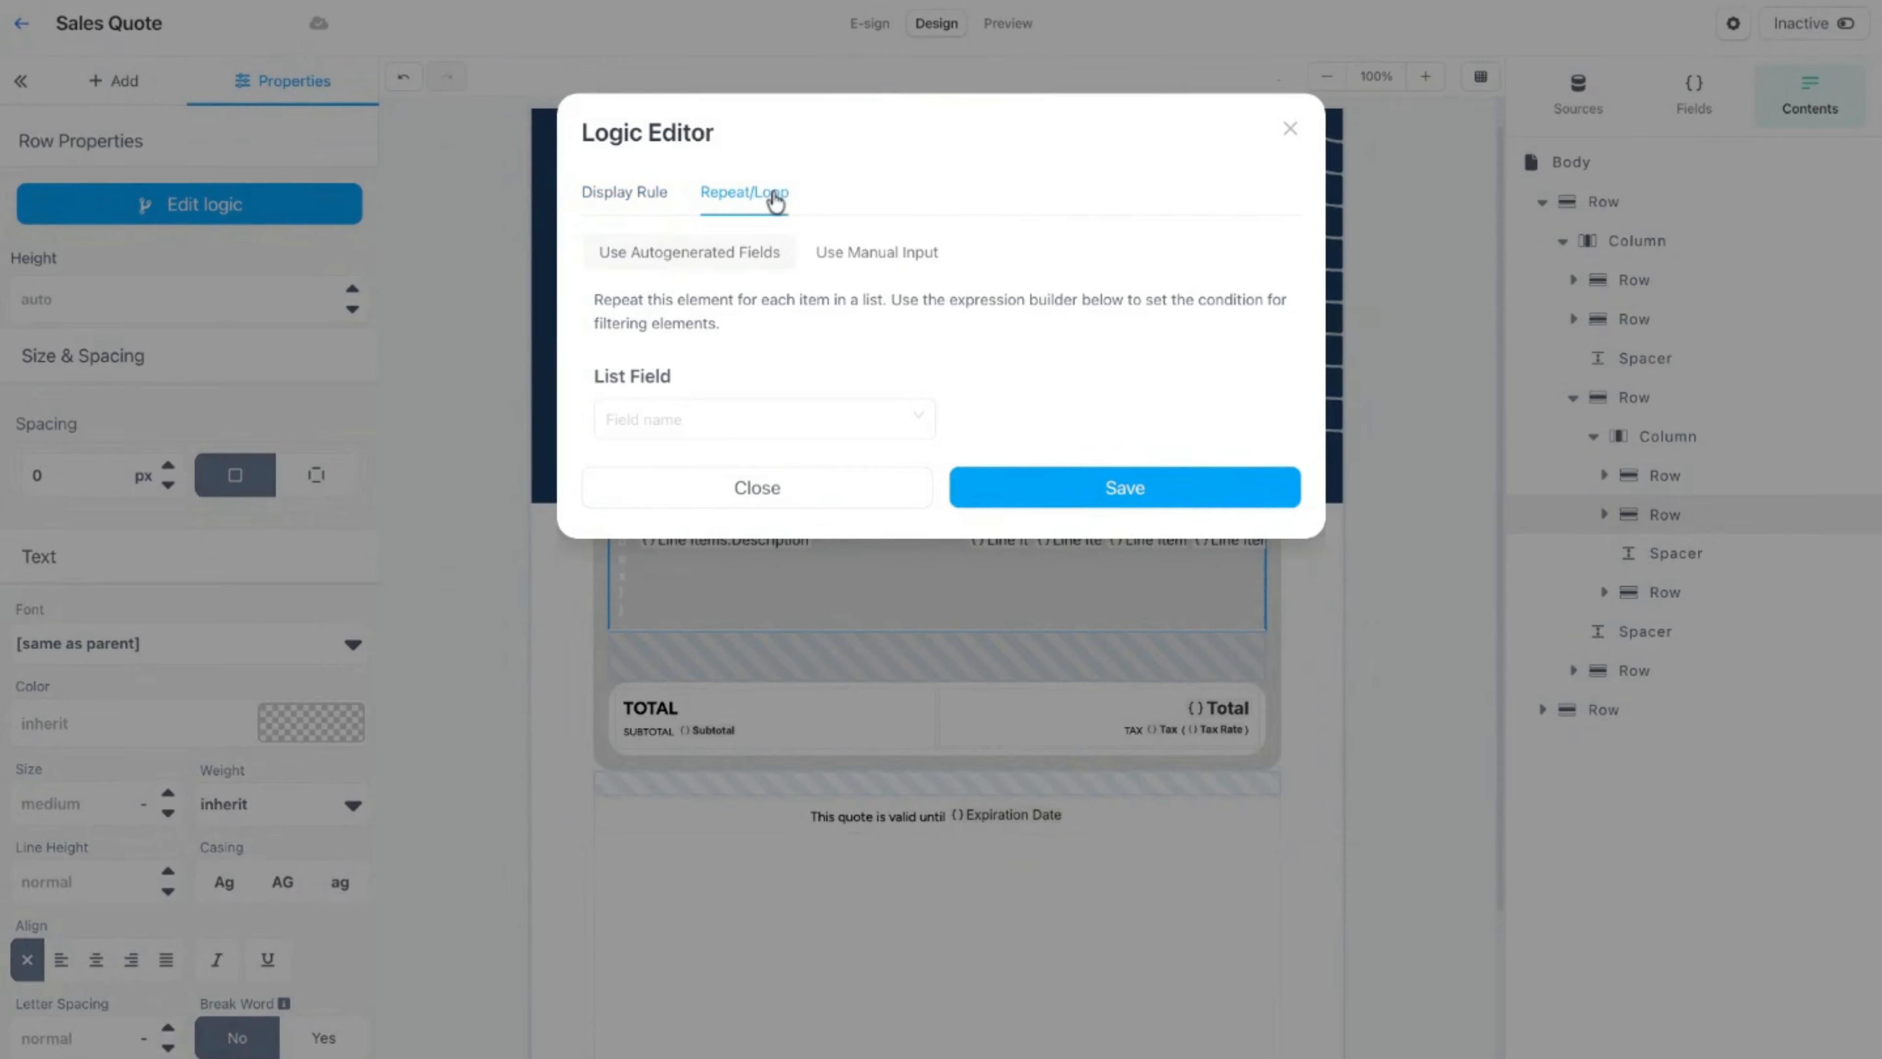
pyautogui.click(917, 418)
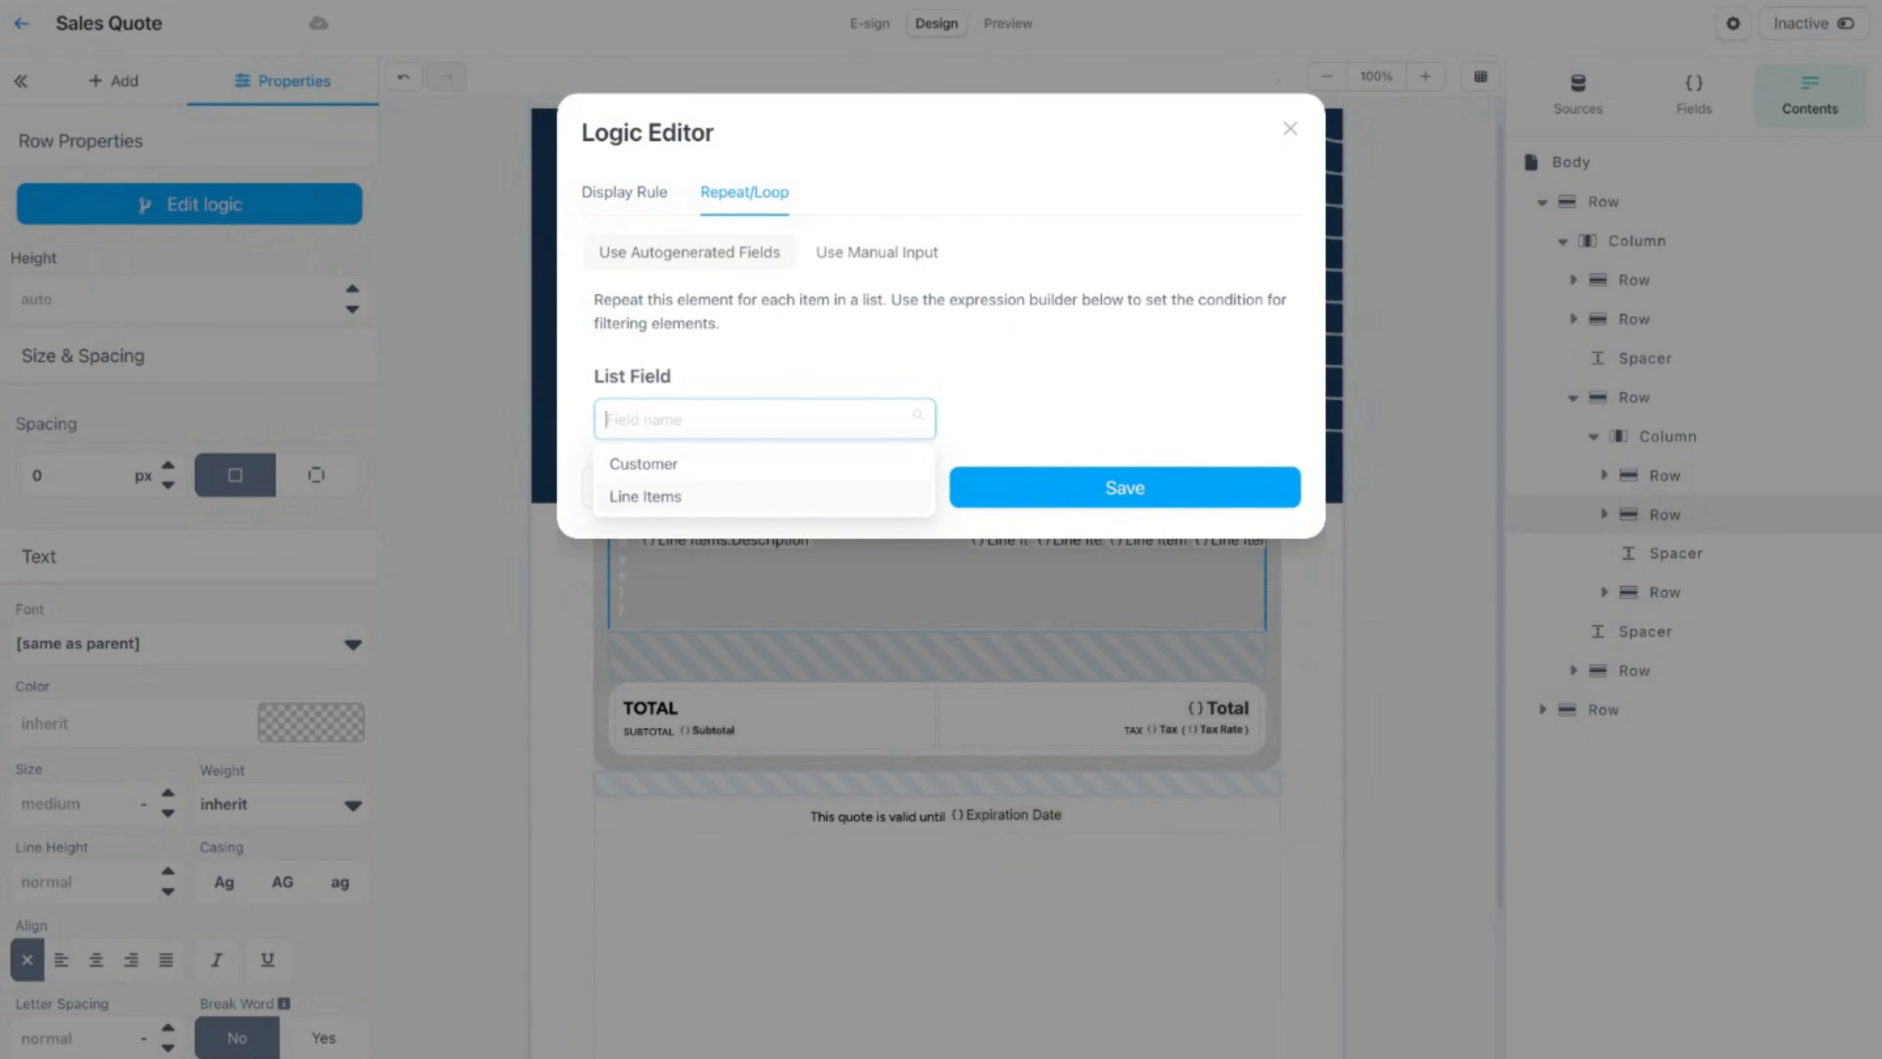
pyautogui.click(646, 497)
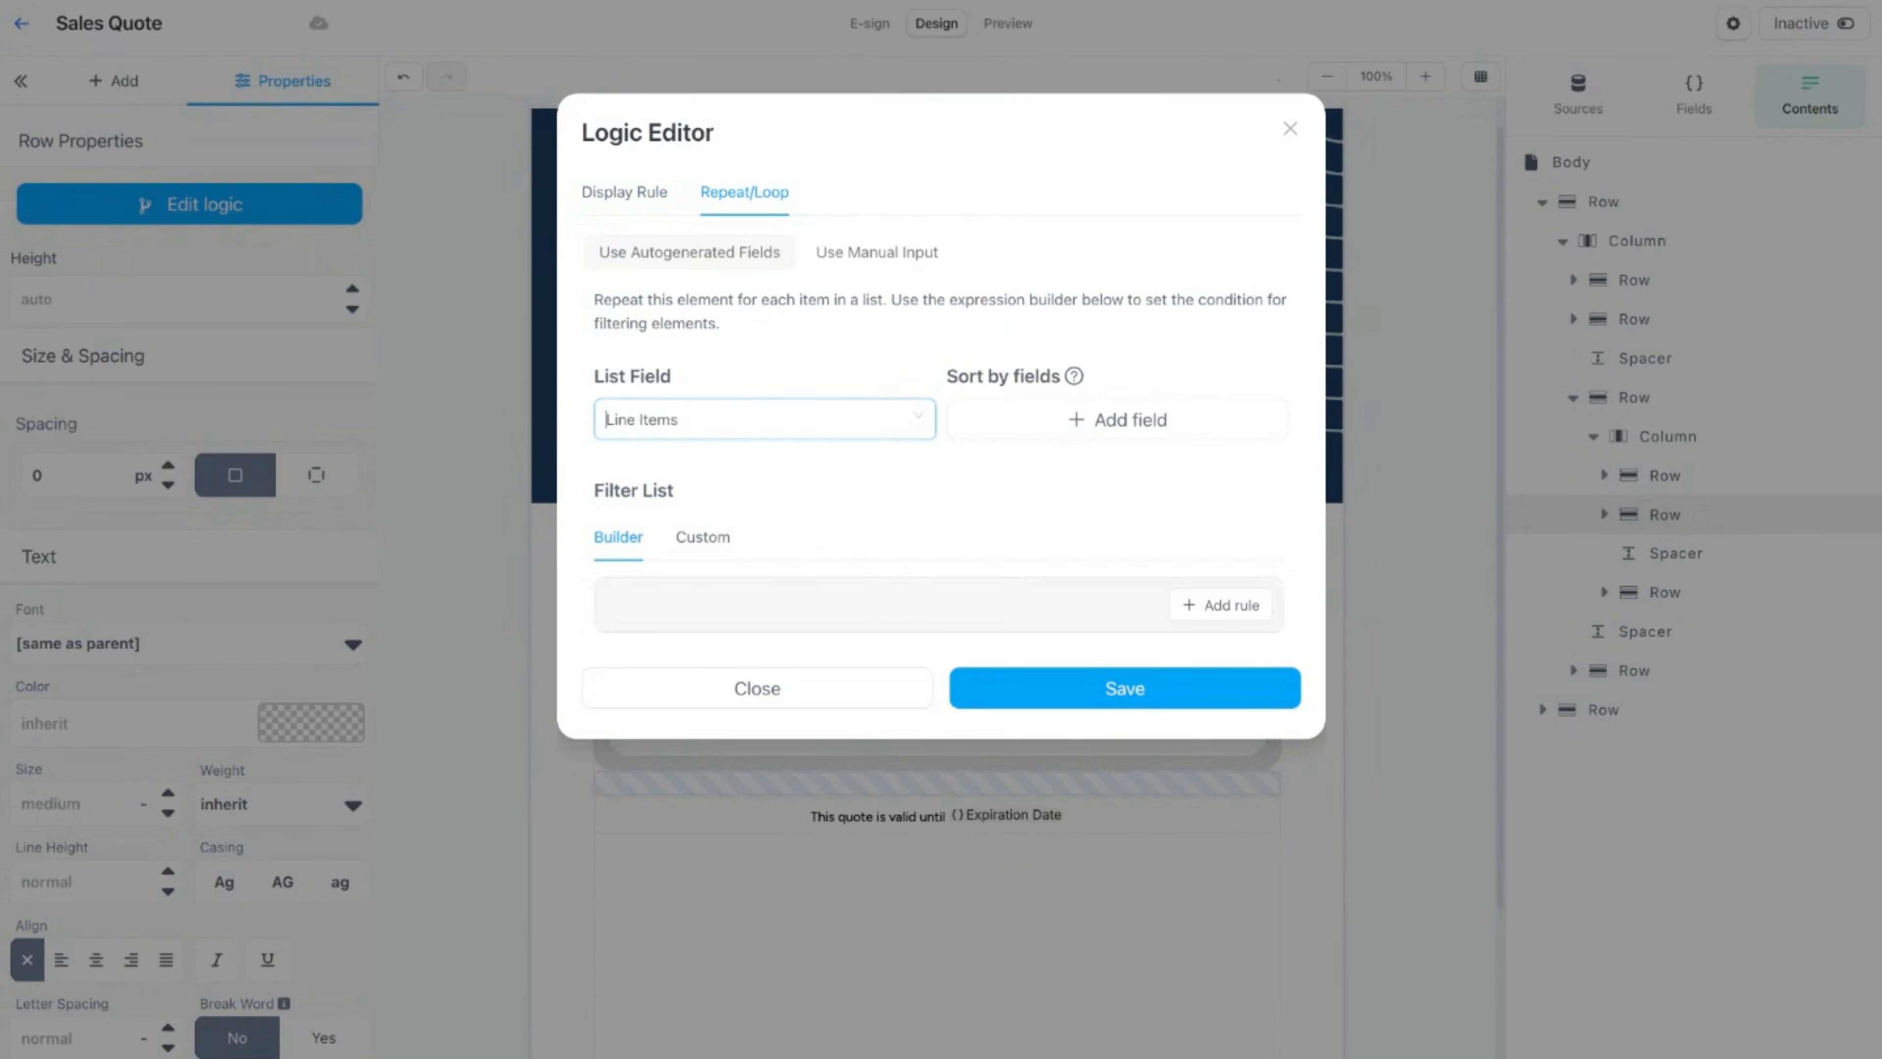
pyautogui.click(1025, 704)
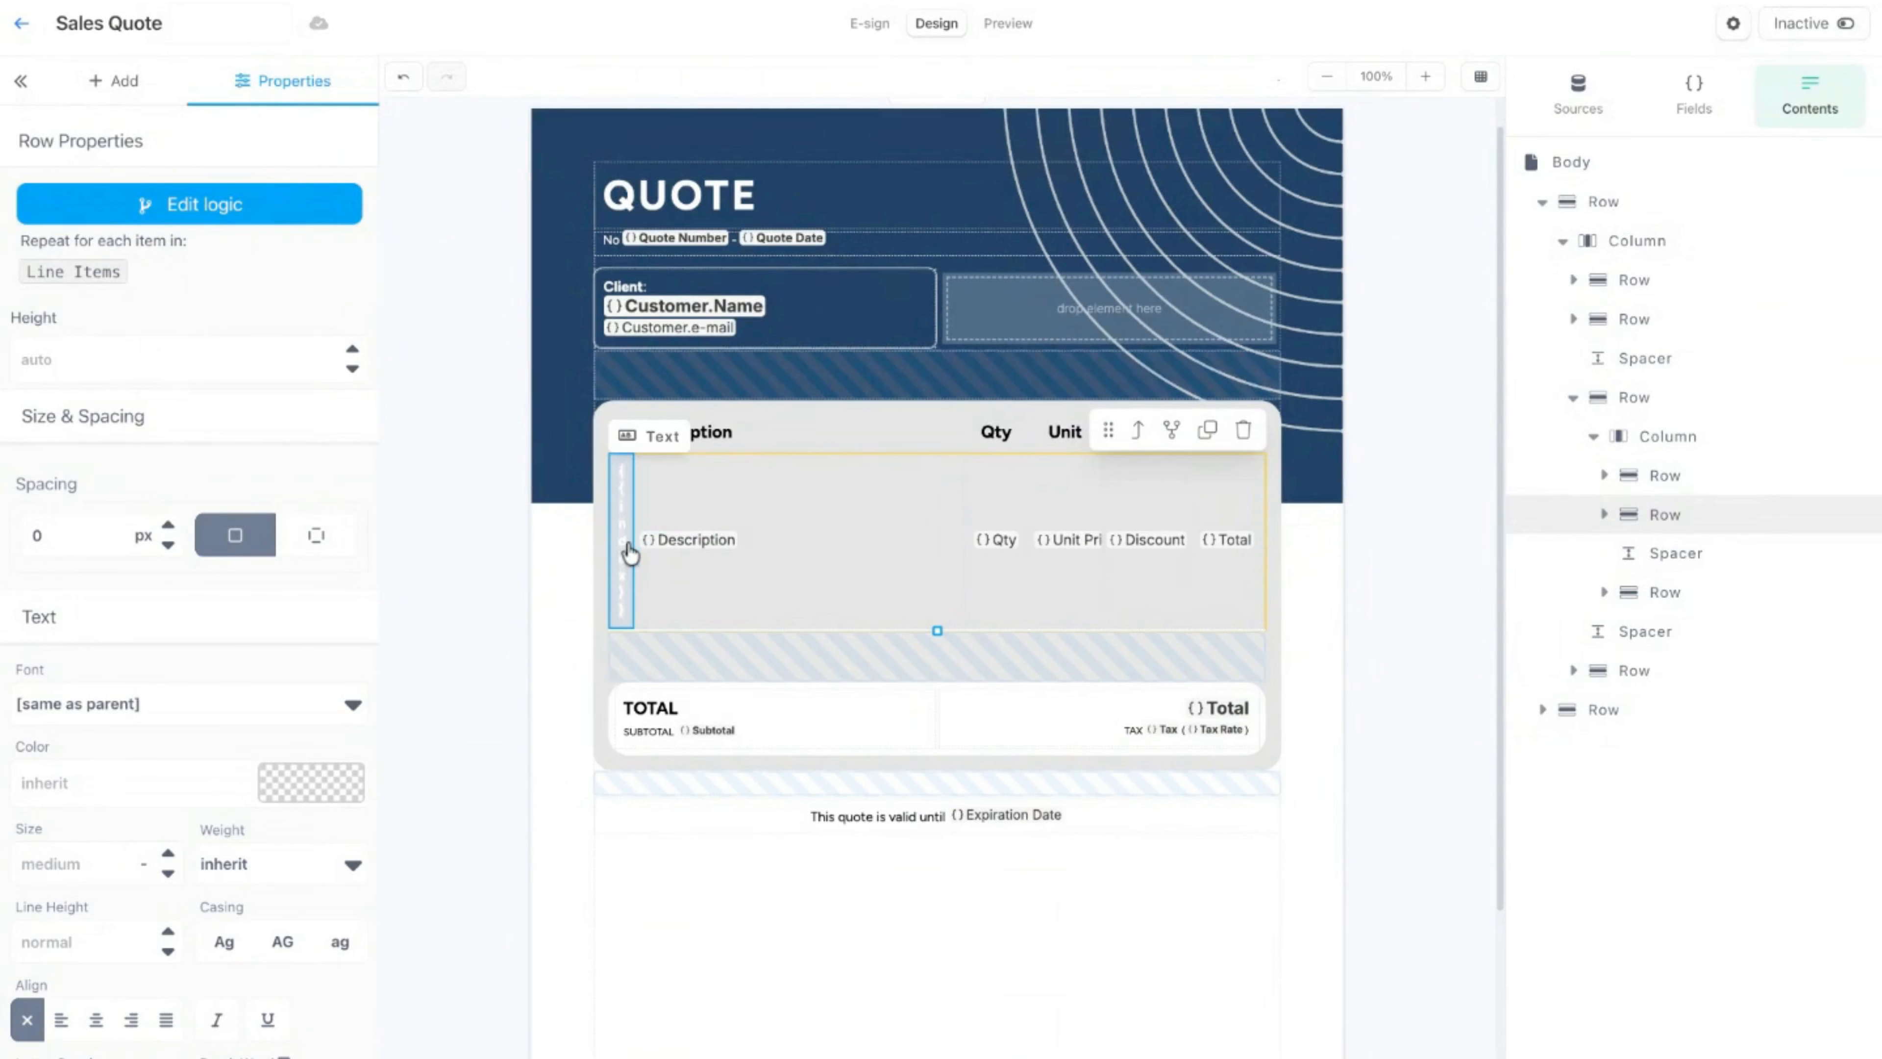
# Step: Inspect the Description token and the repeating row, and preview the quote with its test data
pyautogui.click(688, 545)
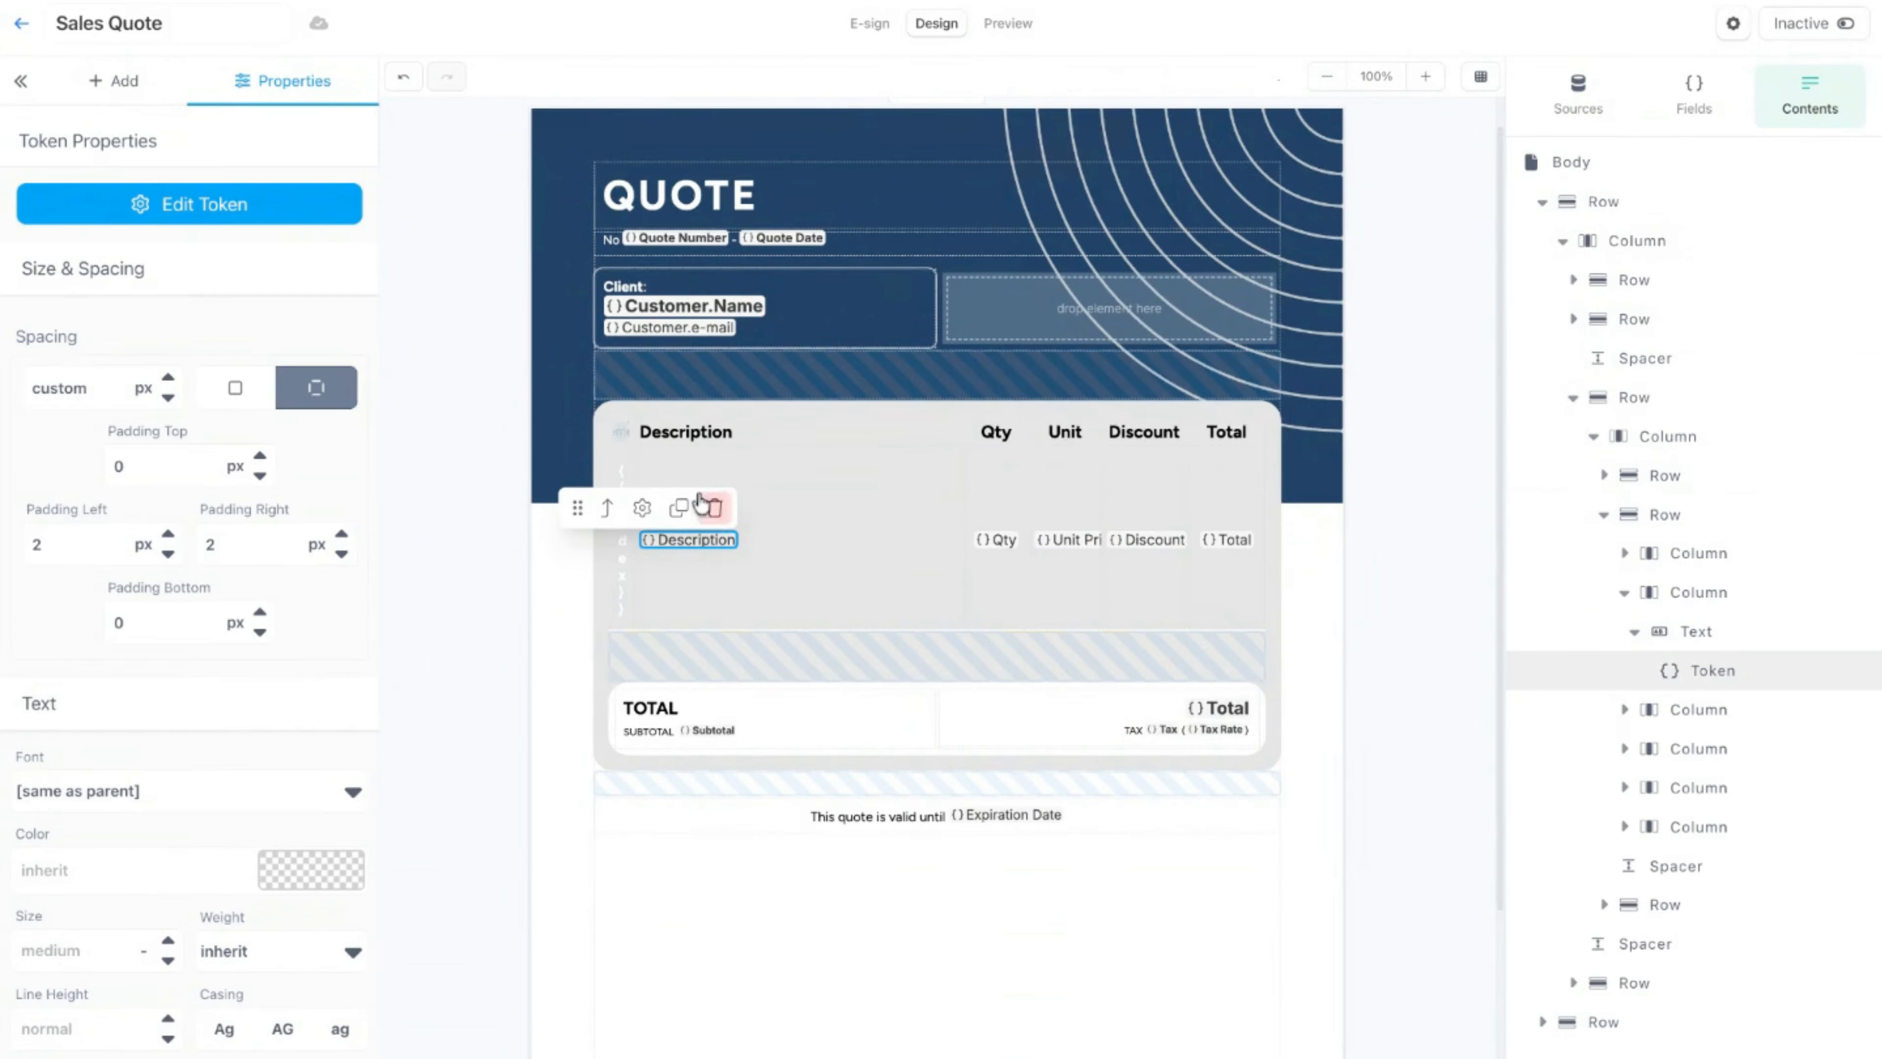
pyautogui.click(810, 483)
pyautogui.click(844, 433)
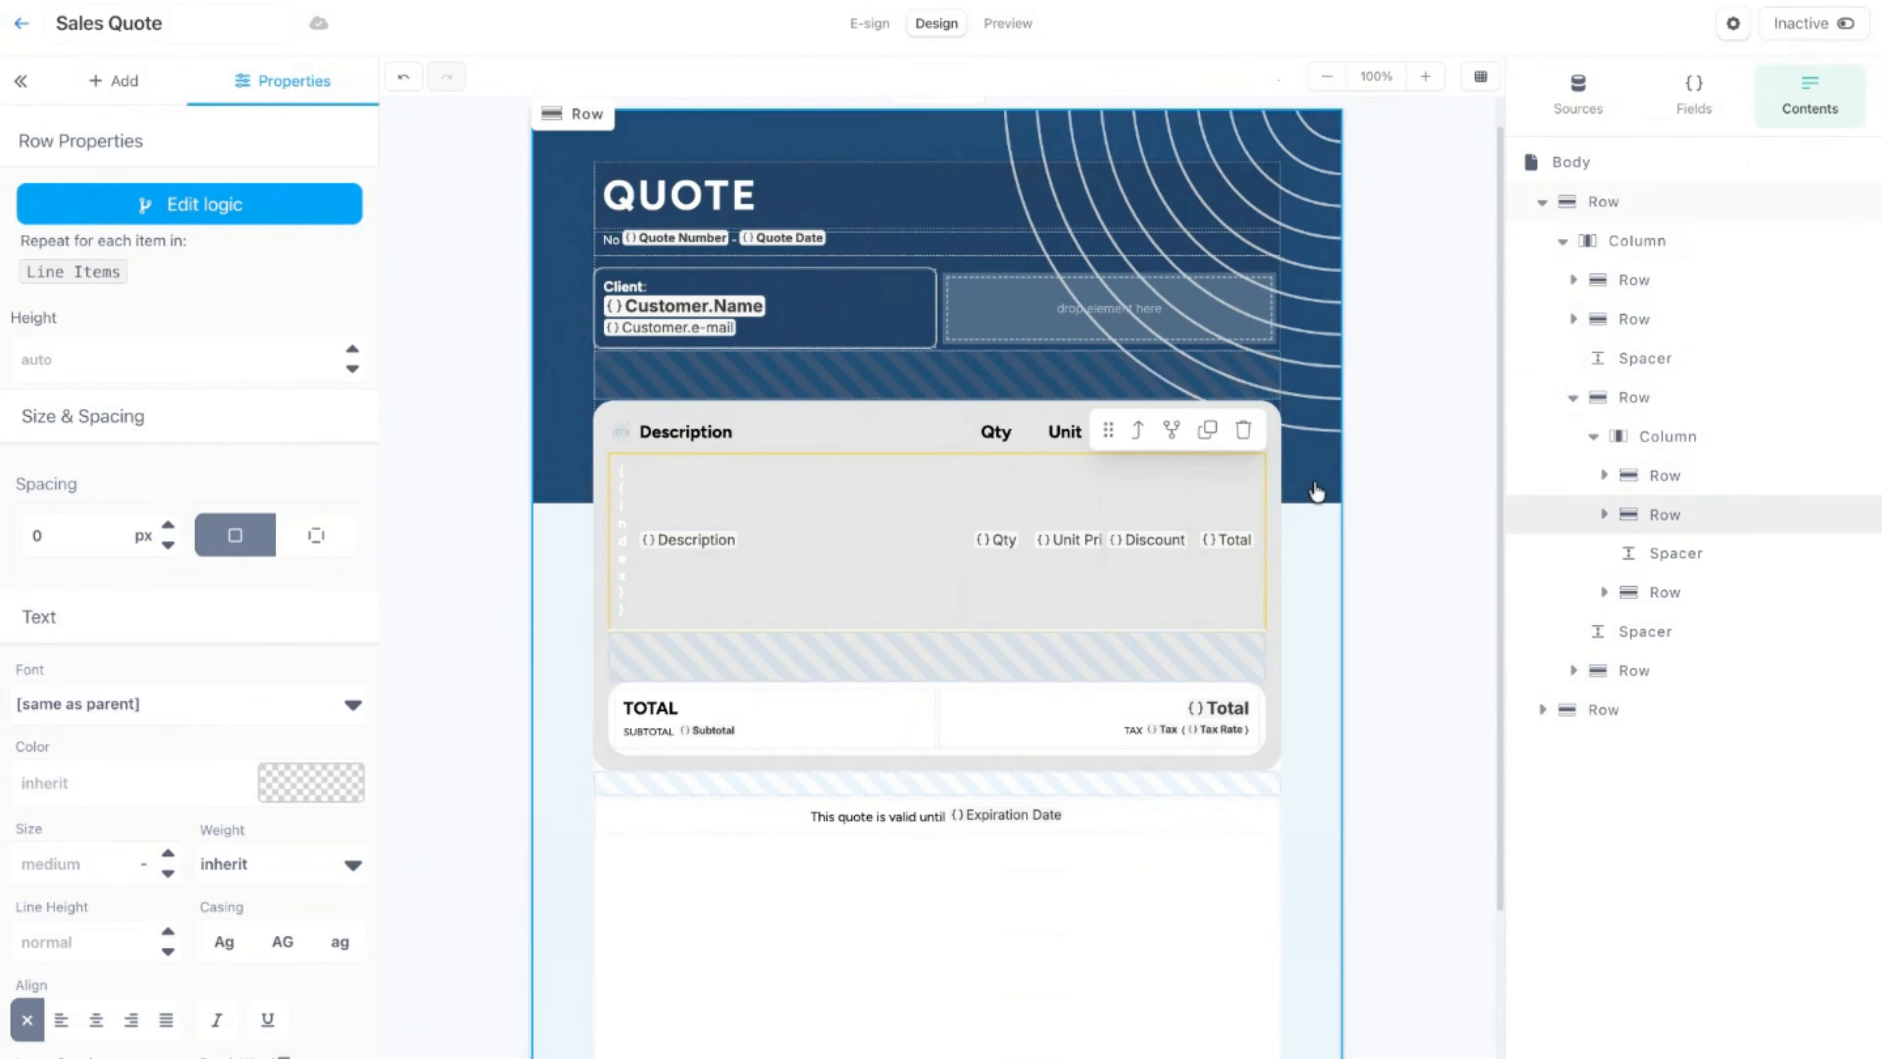
pyautogui.click(1315, 494)
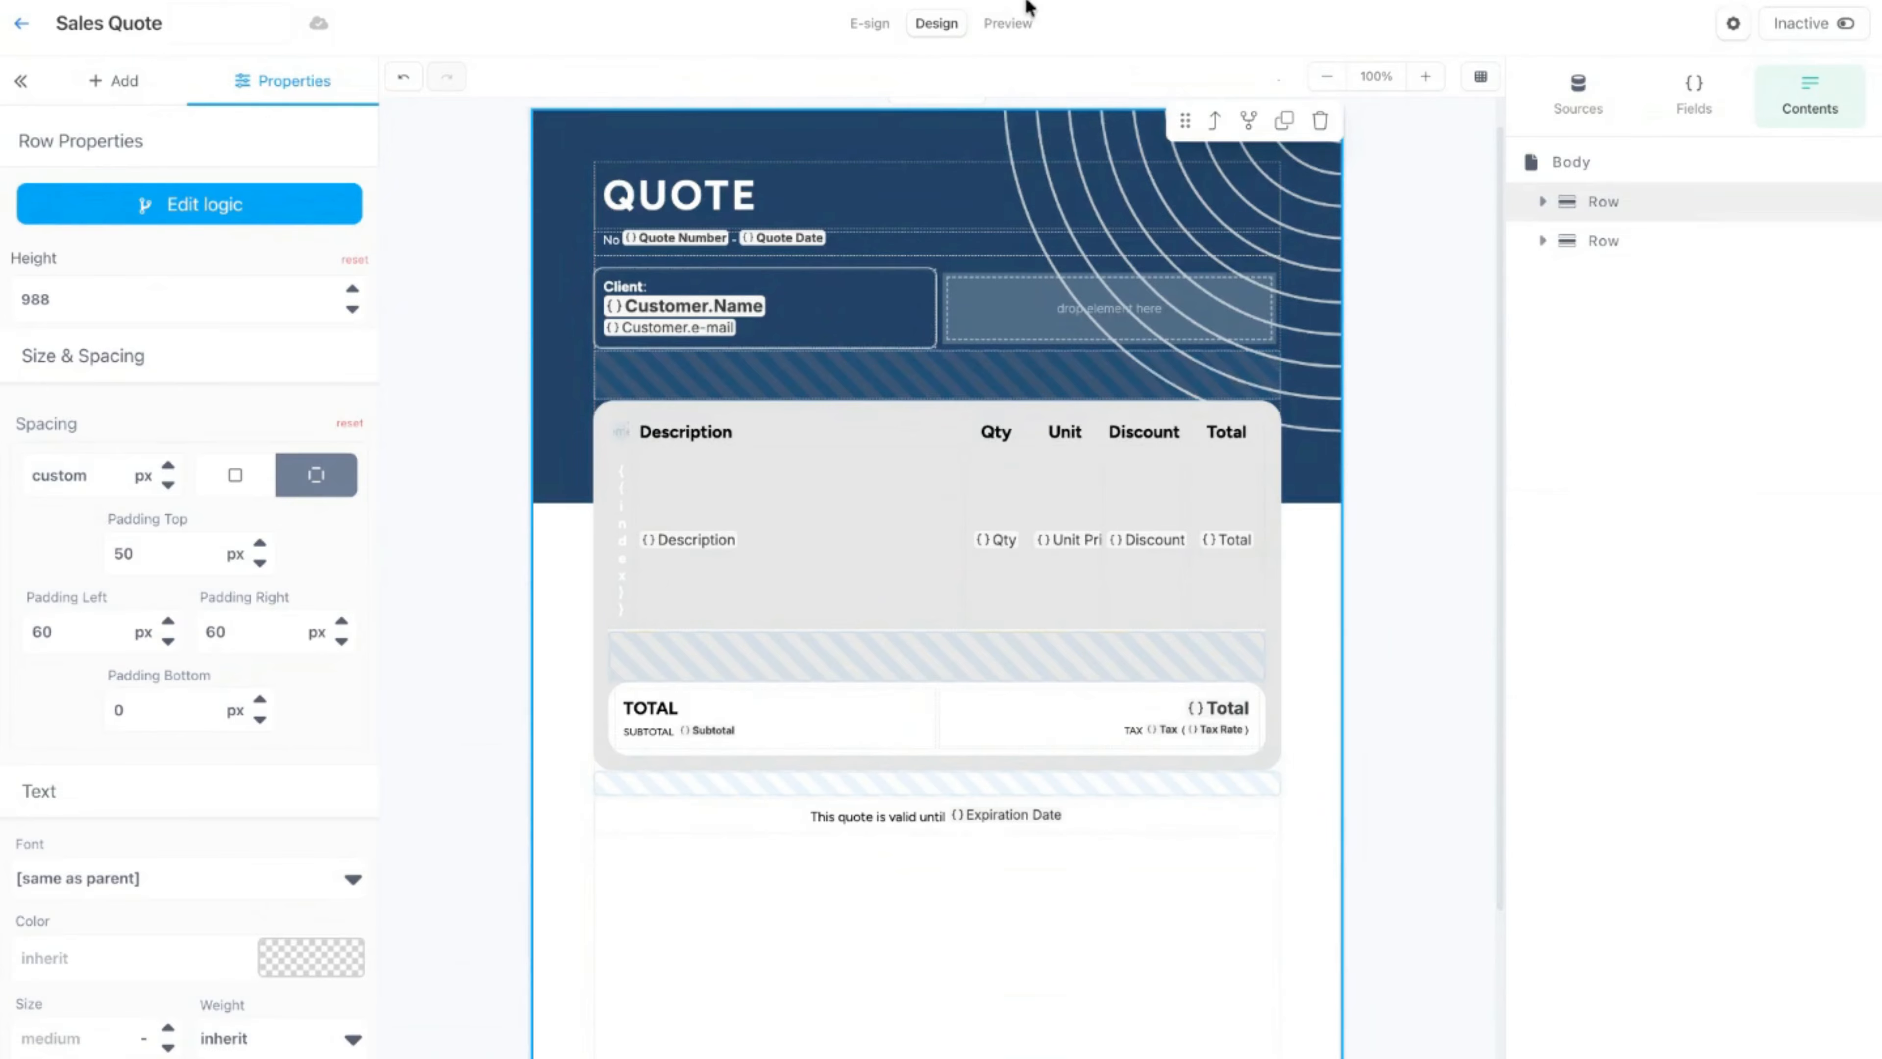
pyautogui.click(1010, 22)
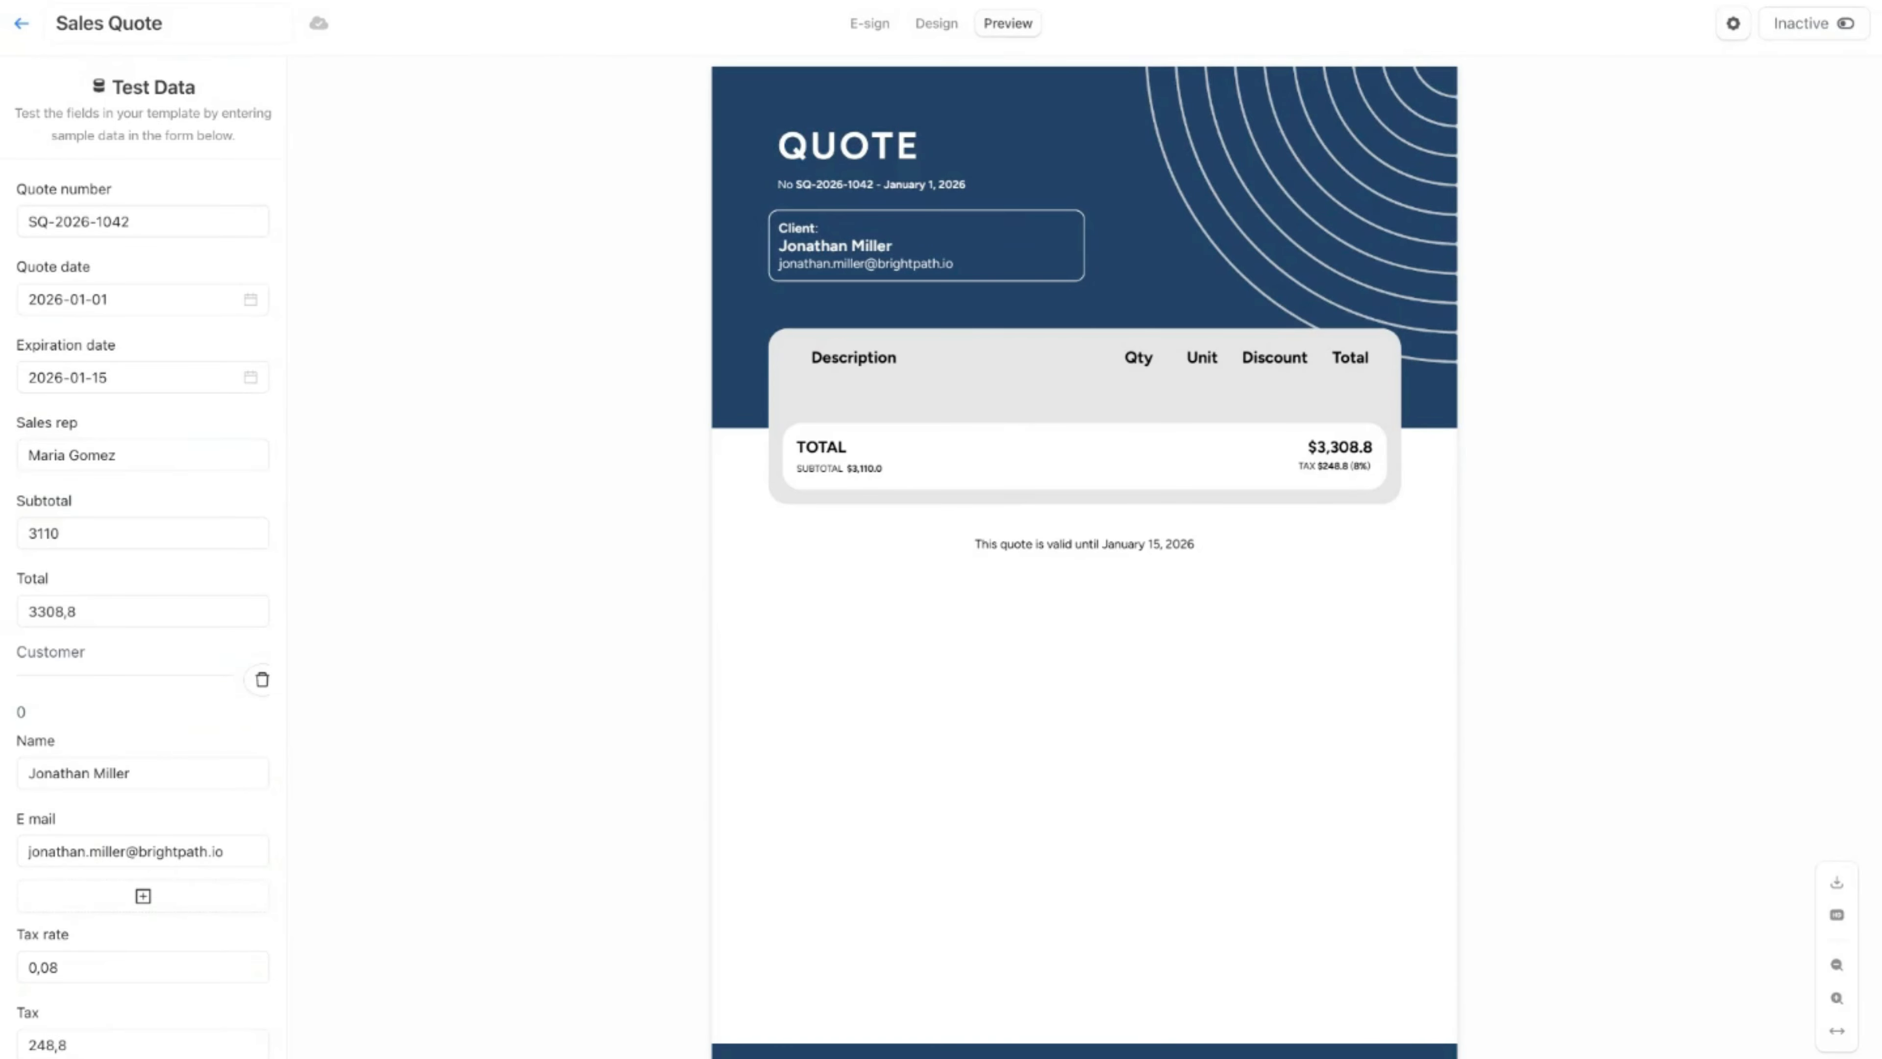
# Step: Return to the templates list, open the Sales Quote (Items) template and dismiss the impersonation notice
pyautogui.click(21, 23)
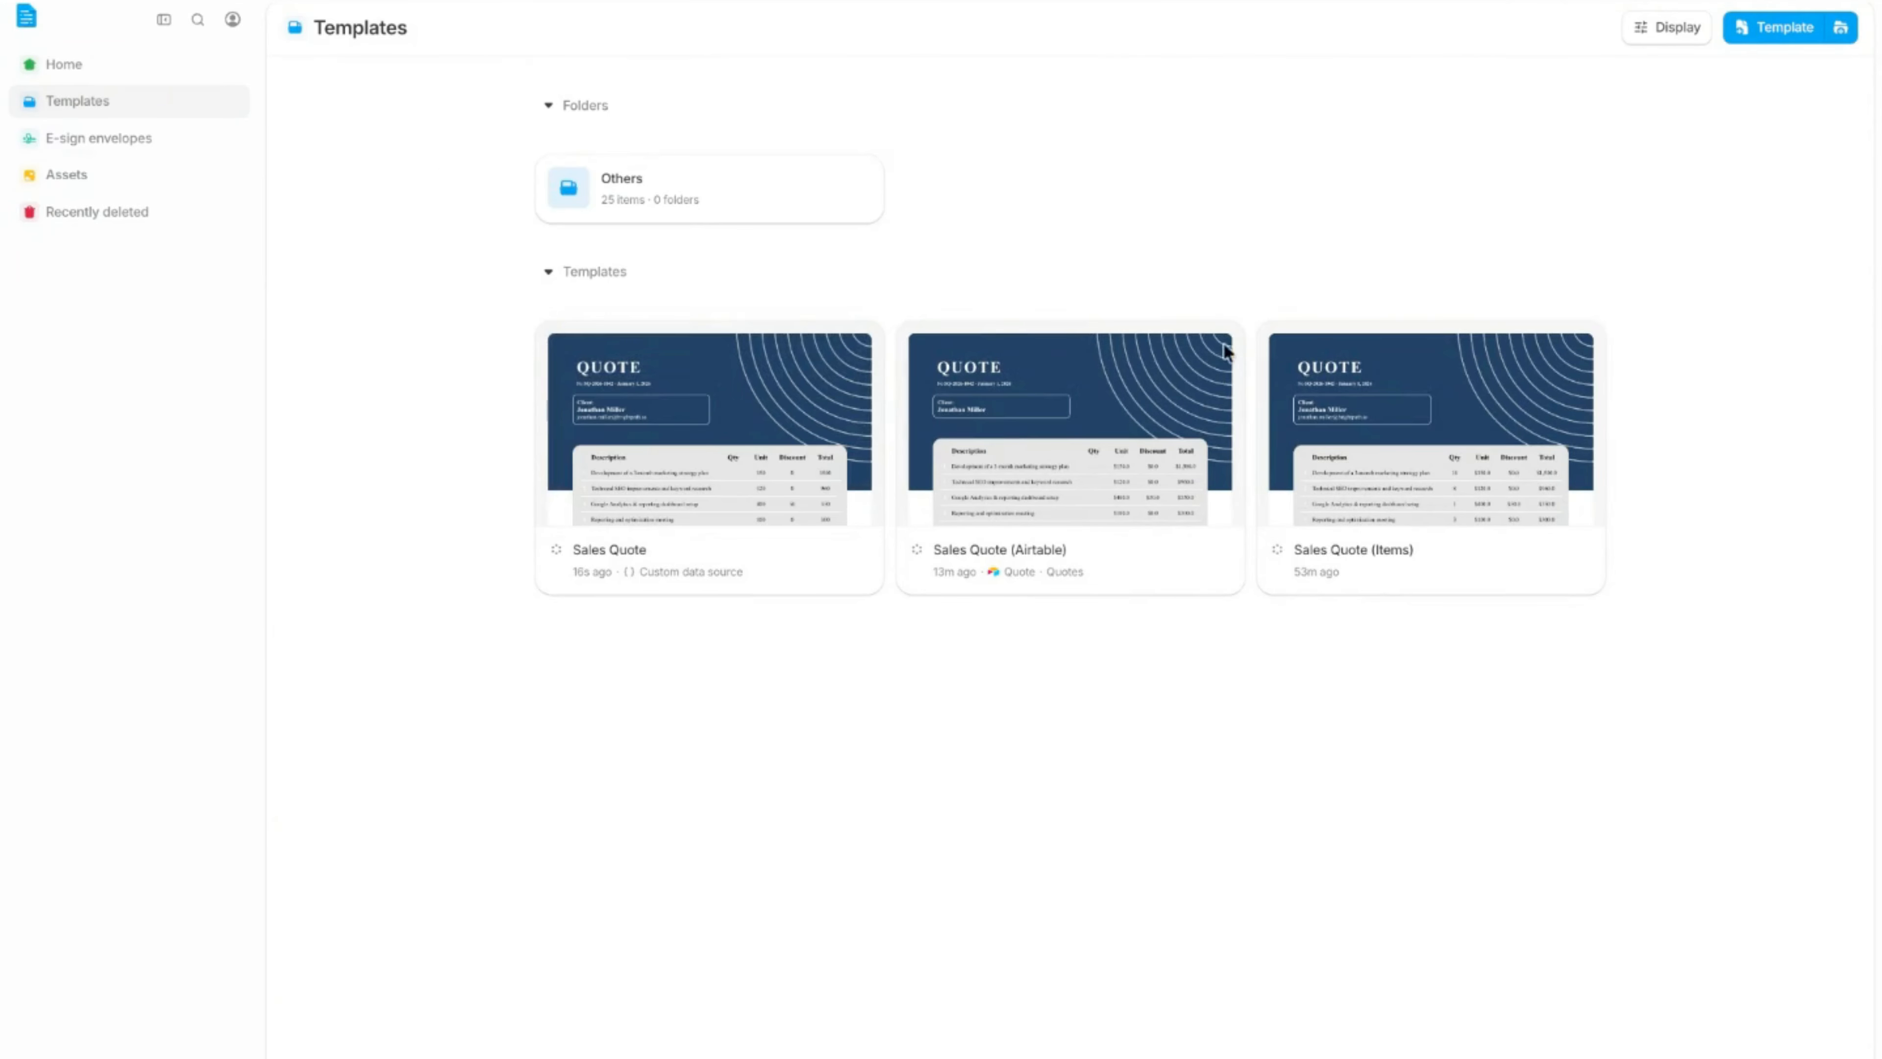
pyautogui.click(1315, 501)
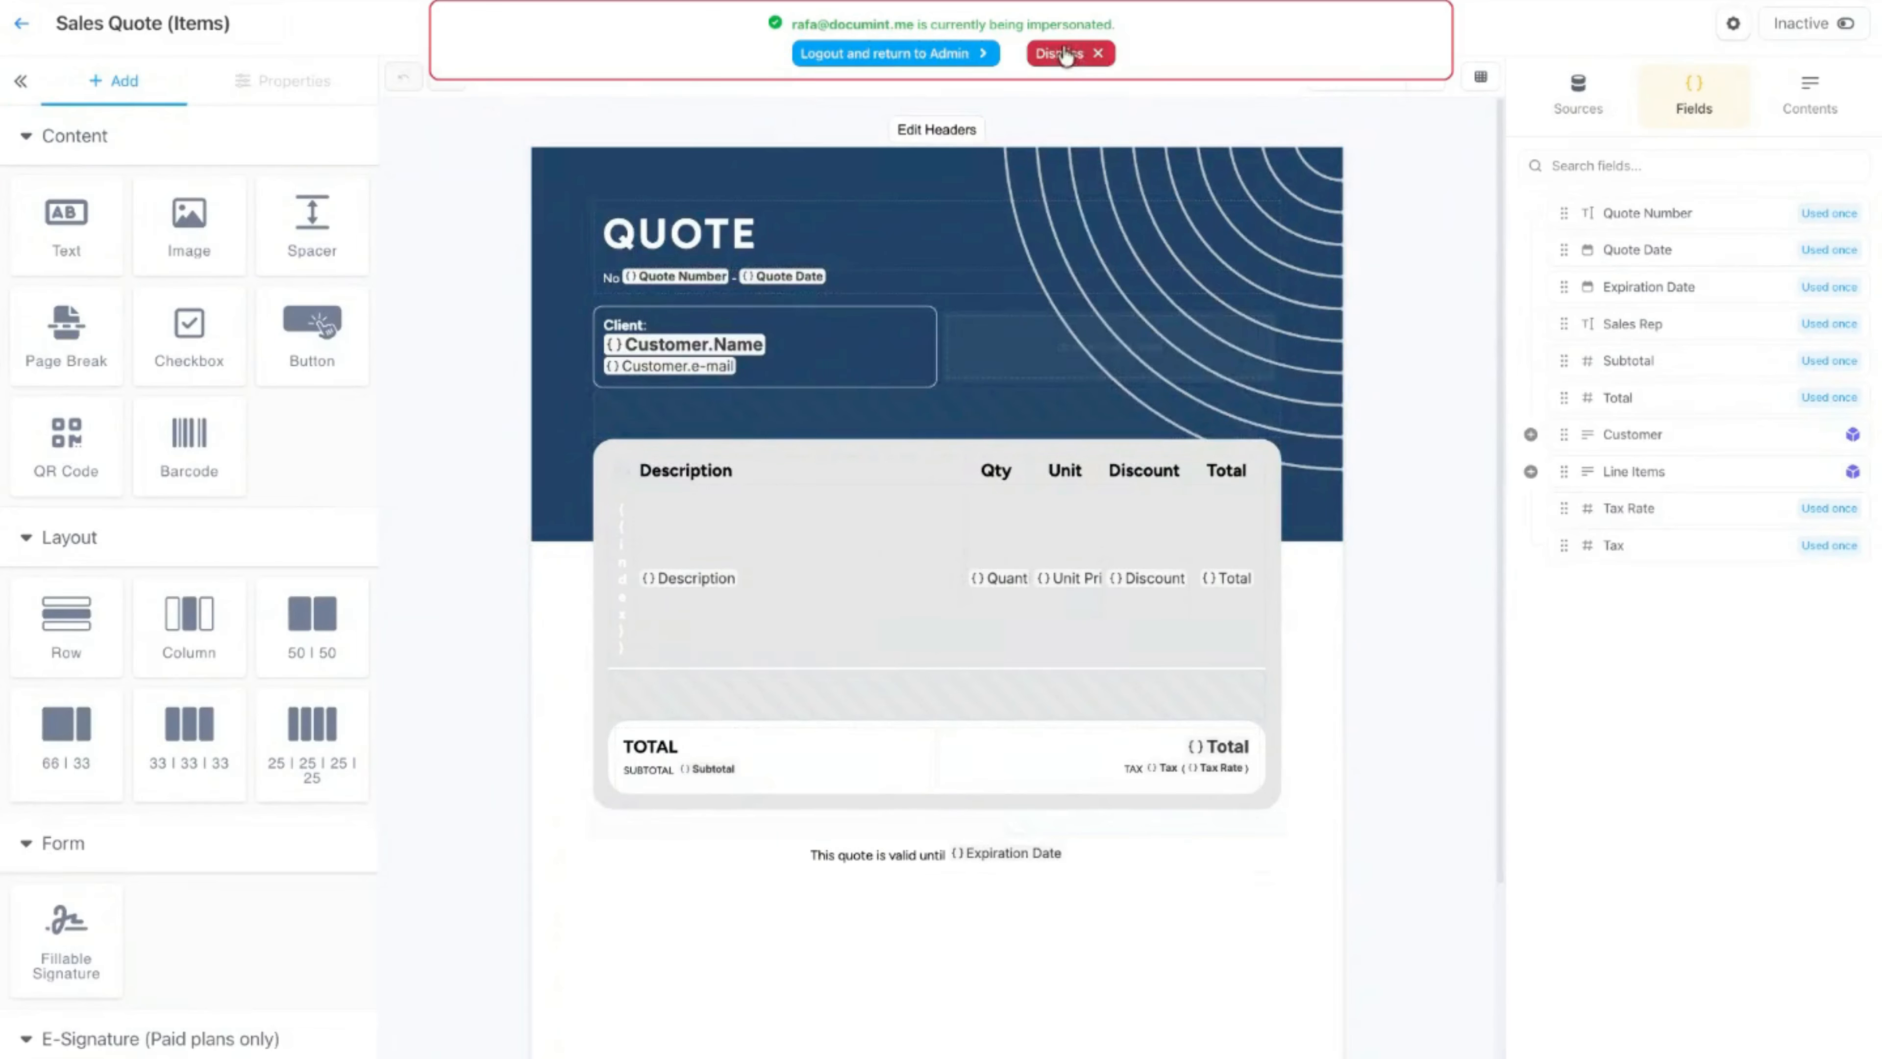
pyautogui.click(1069, 53)
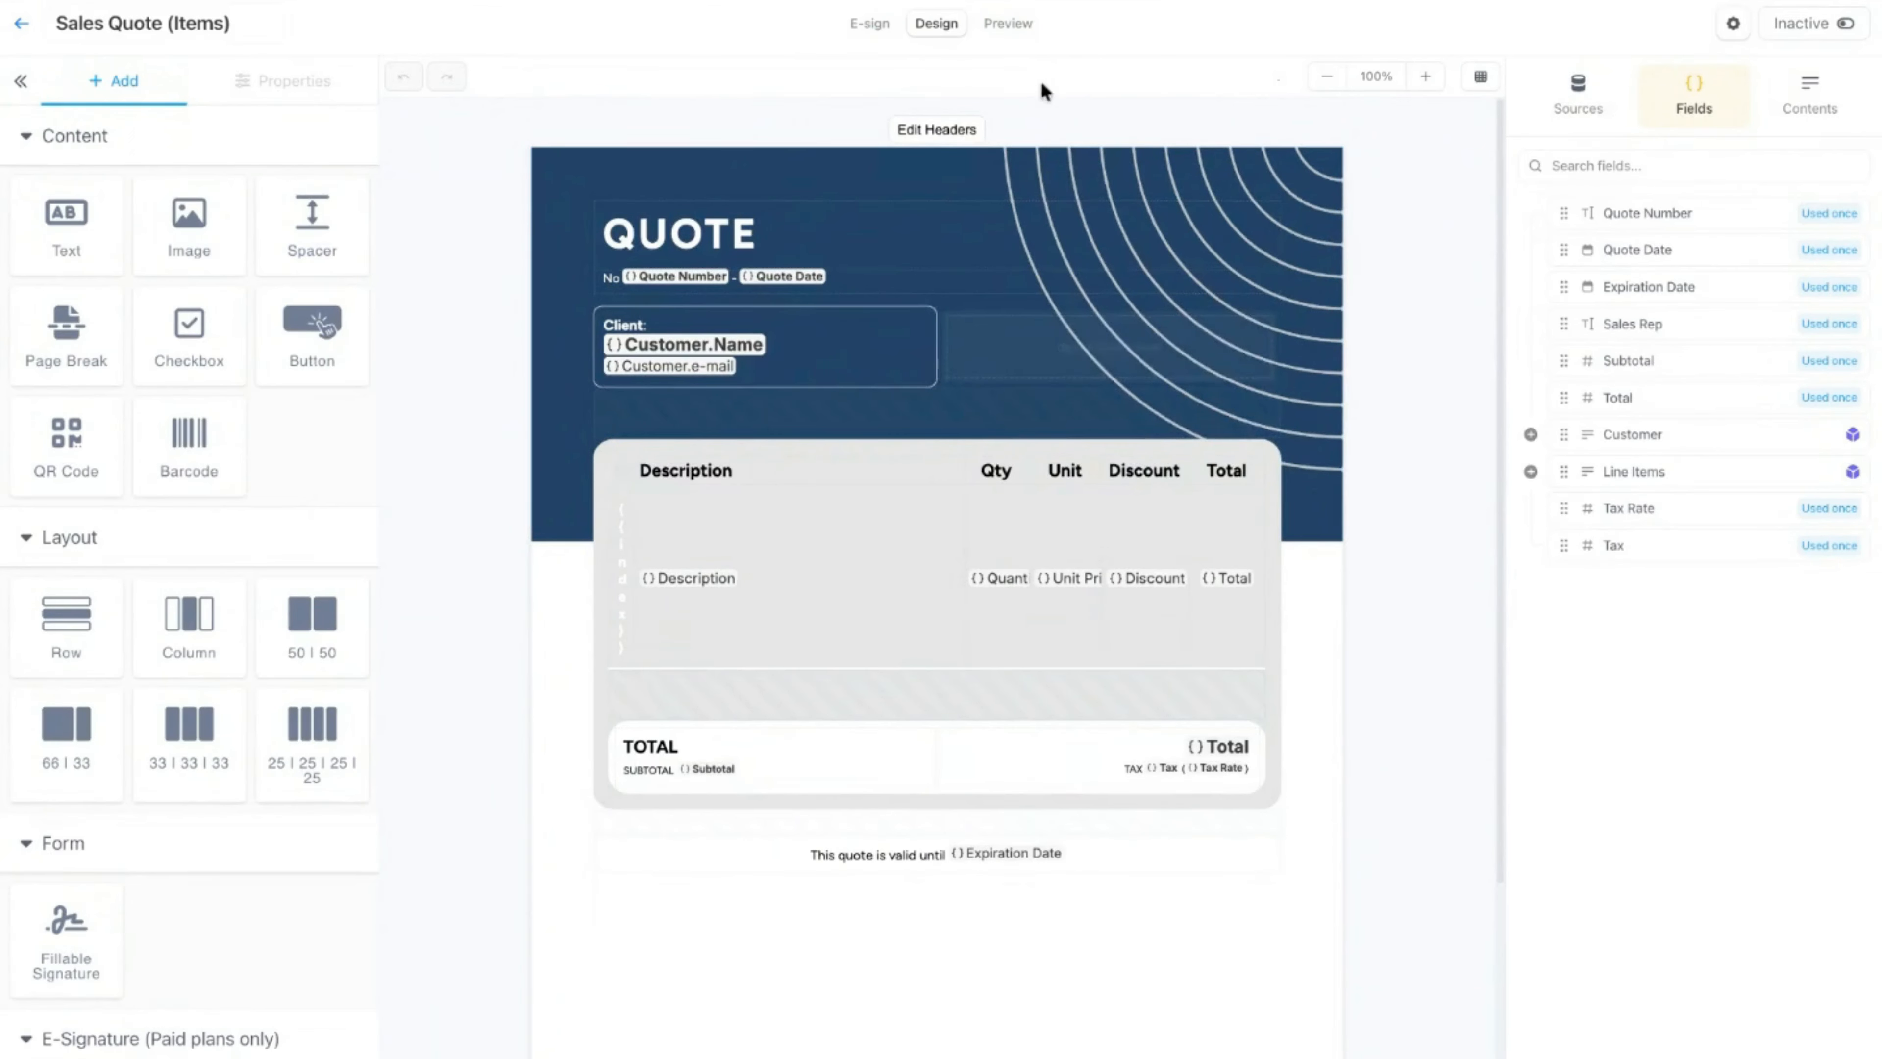
# Step: Preview the Sales Quote (Items) template and review the Line items entries in its test data
pyautogui.click(1022, 28)
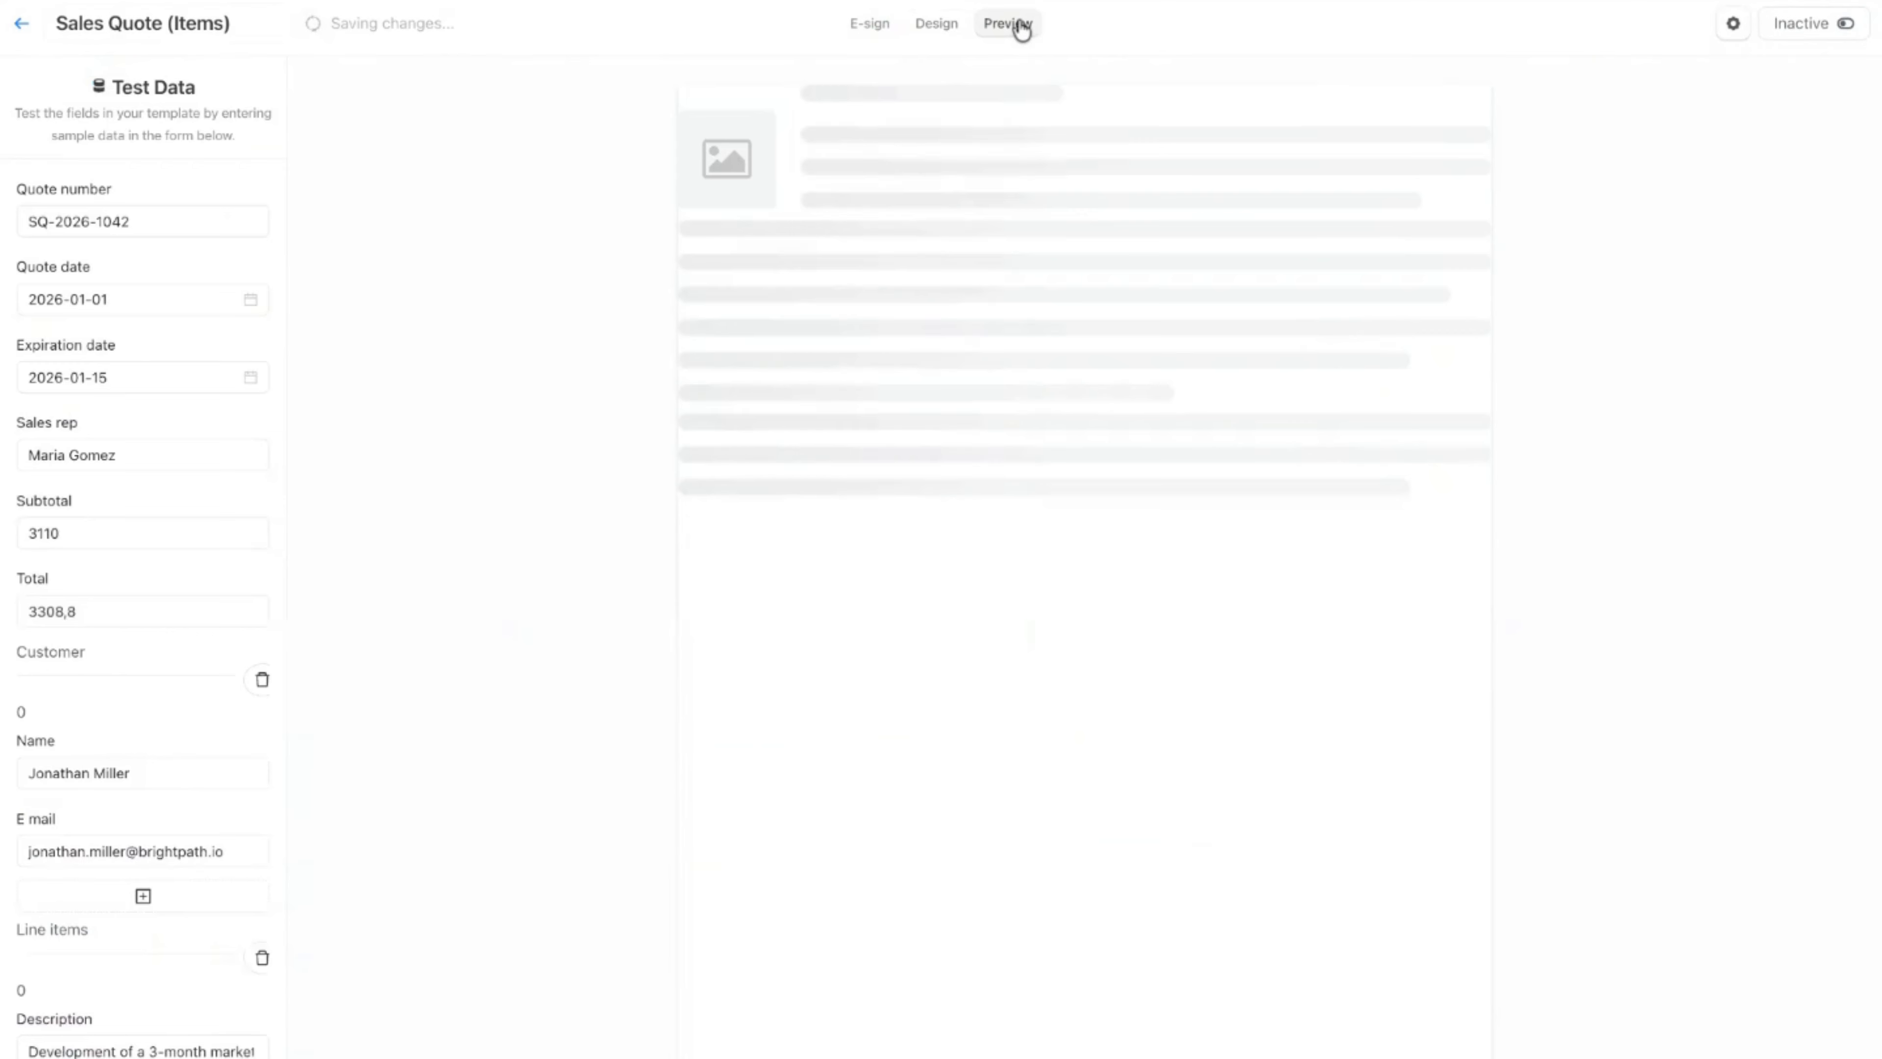
pyautogui.scroll(-5, 119, 411)
pyautogui.scroll(-4, 119, 406)
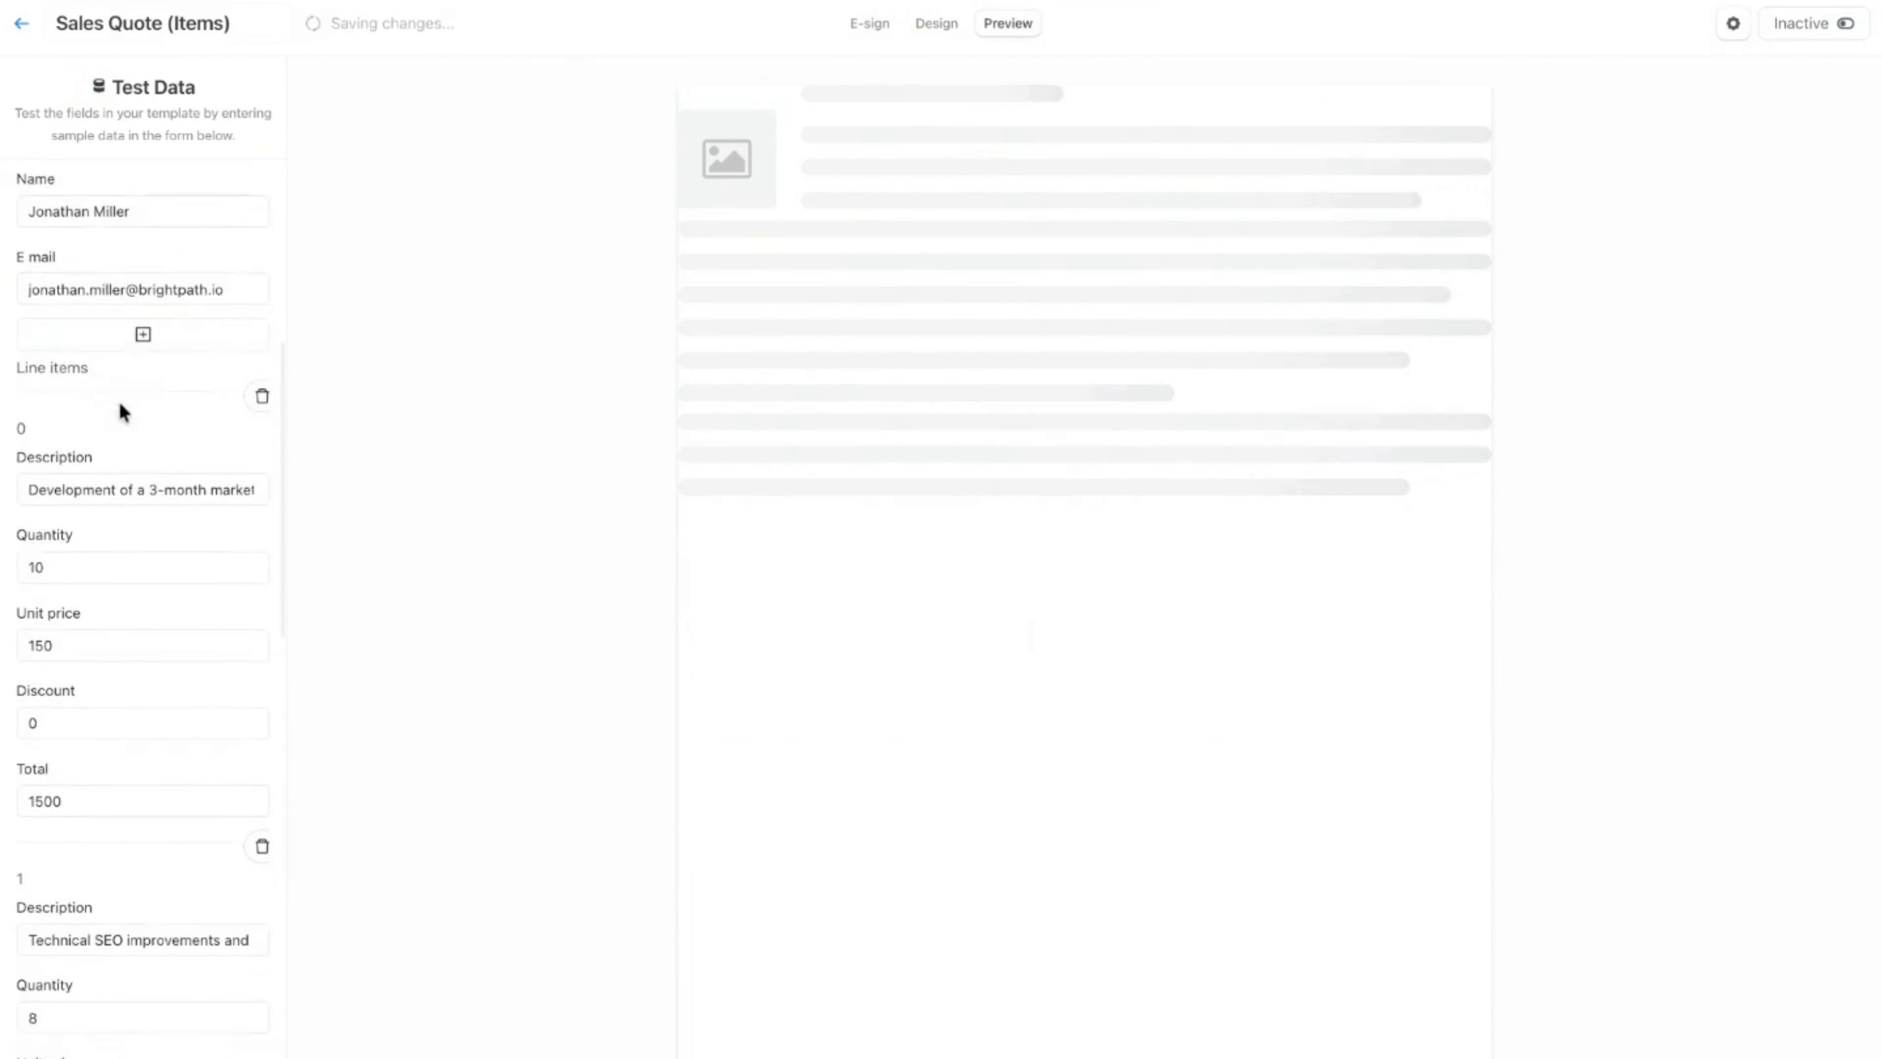
pyautogui.scroll(-5, 122, 411)
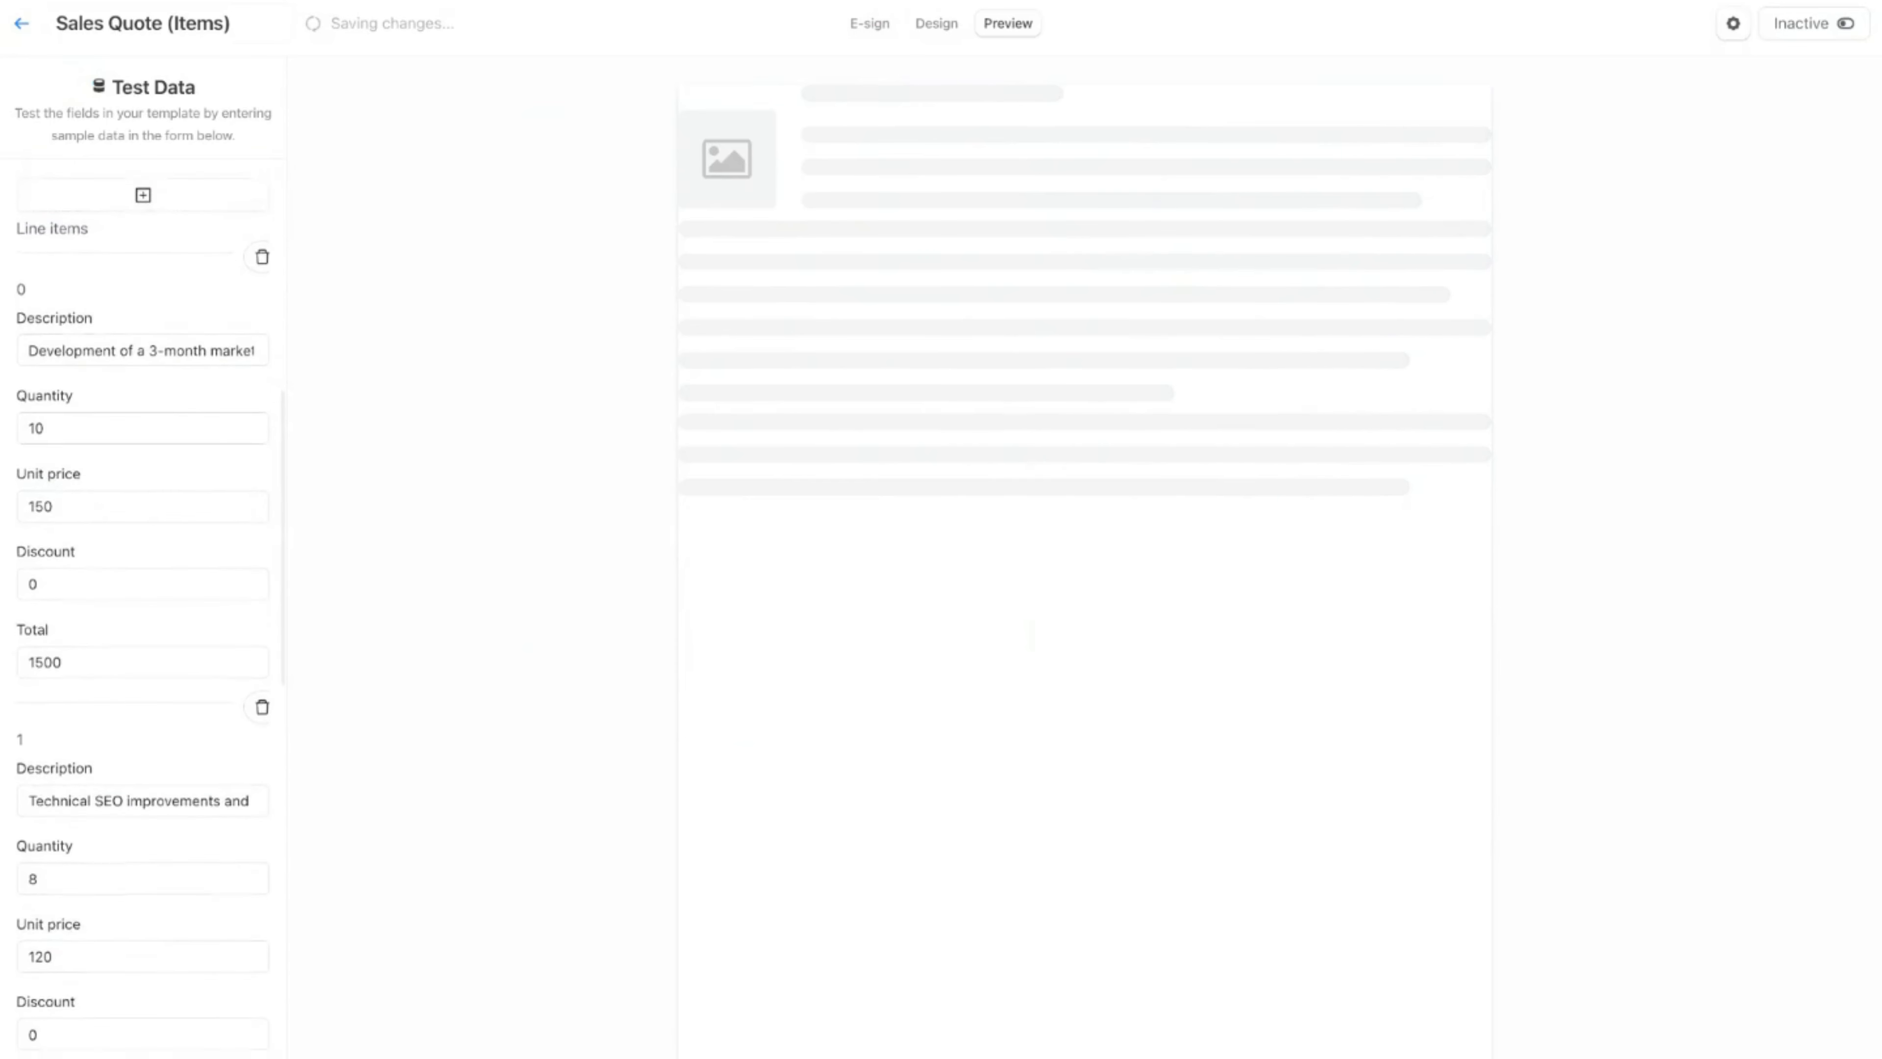
pyautogui.scroll(-12, 142, 593)
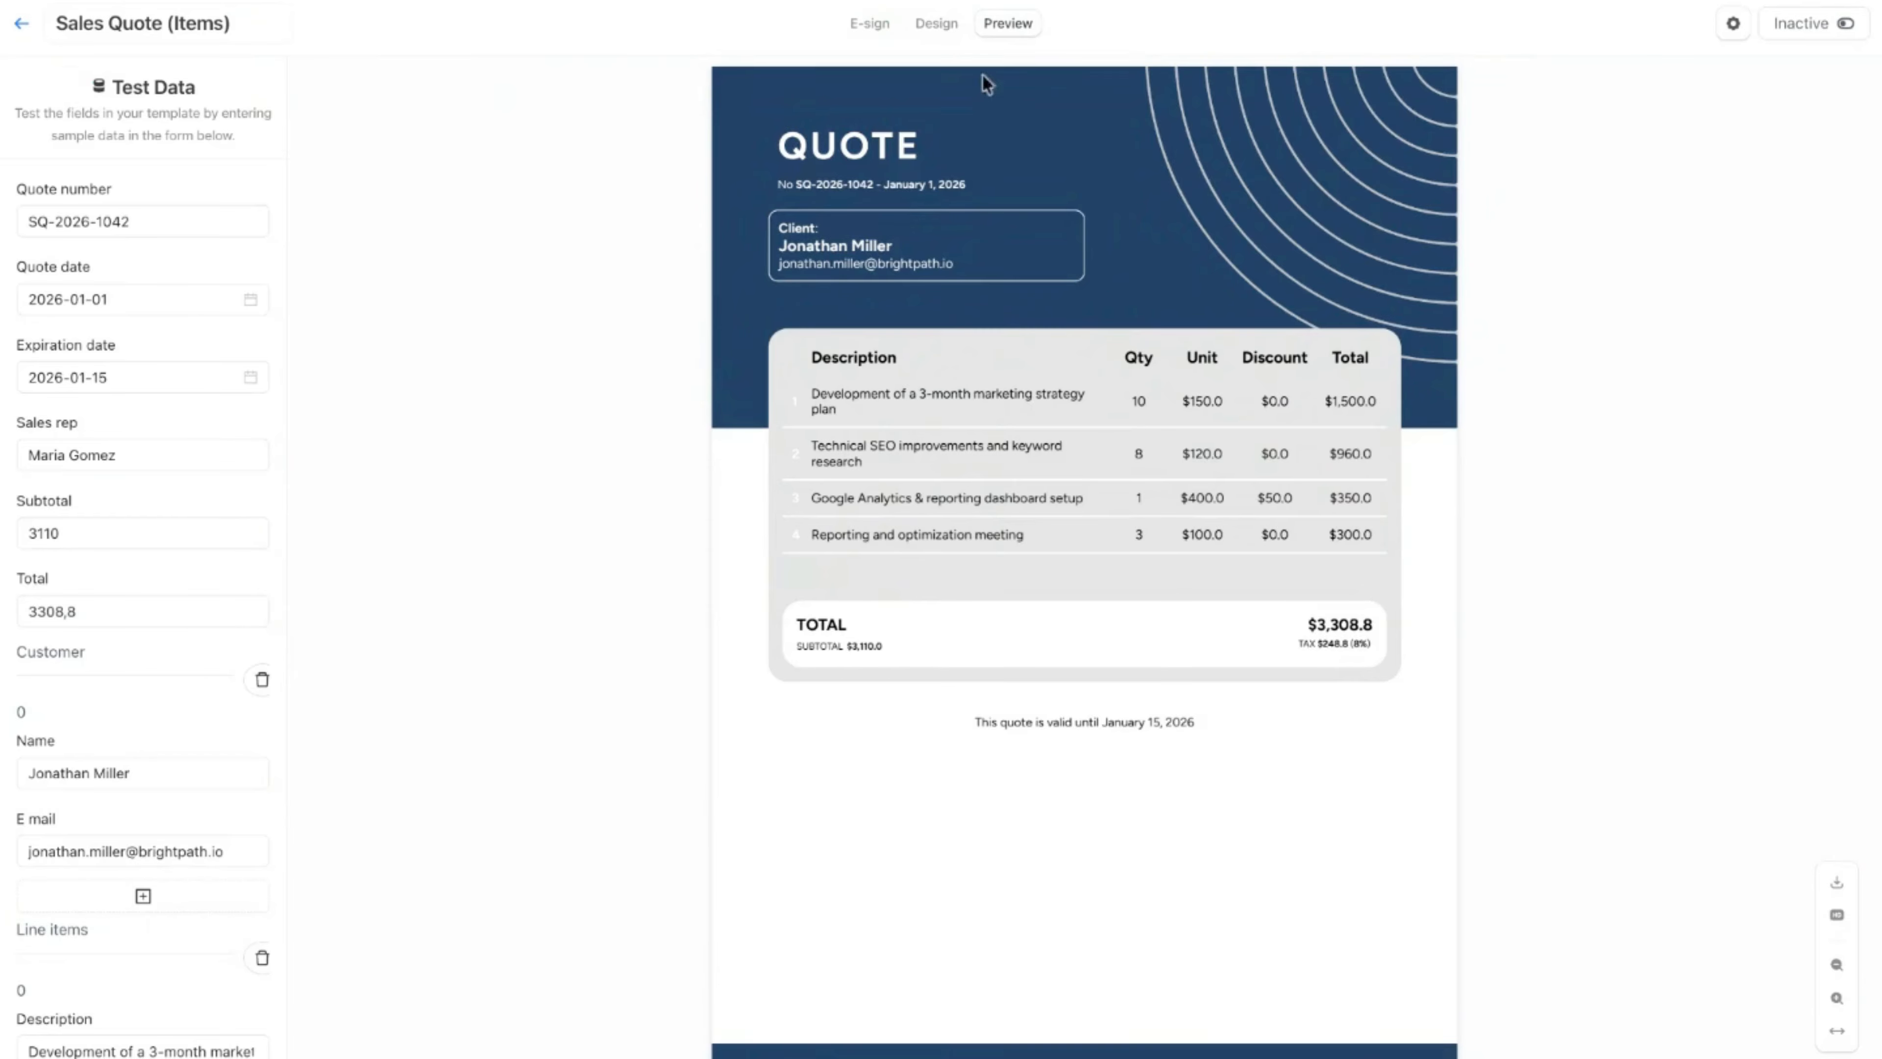
# Step: Return to the design, clear the Line Items list from the table row's repeat logic and save
pyautogui.click(936, 30)
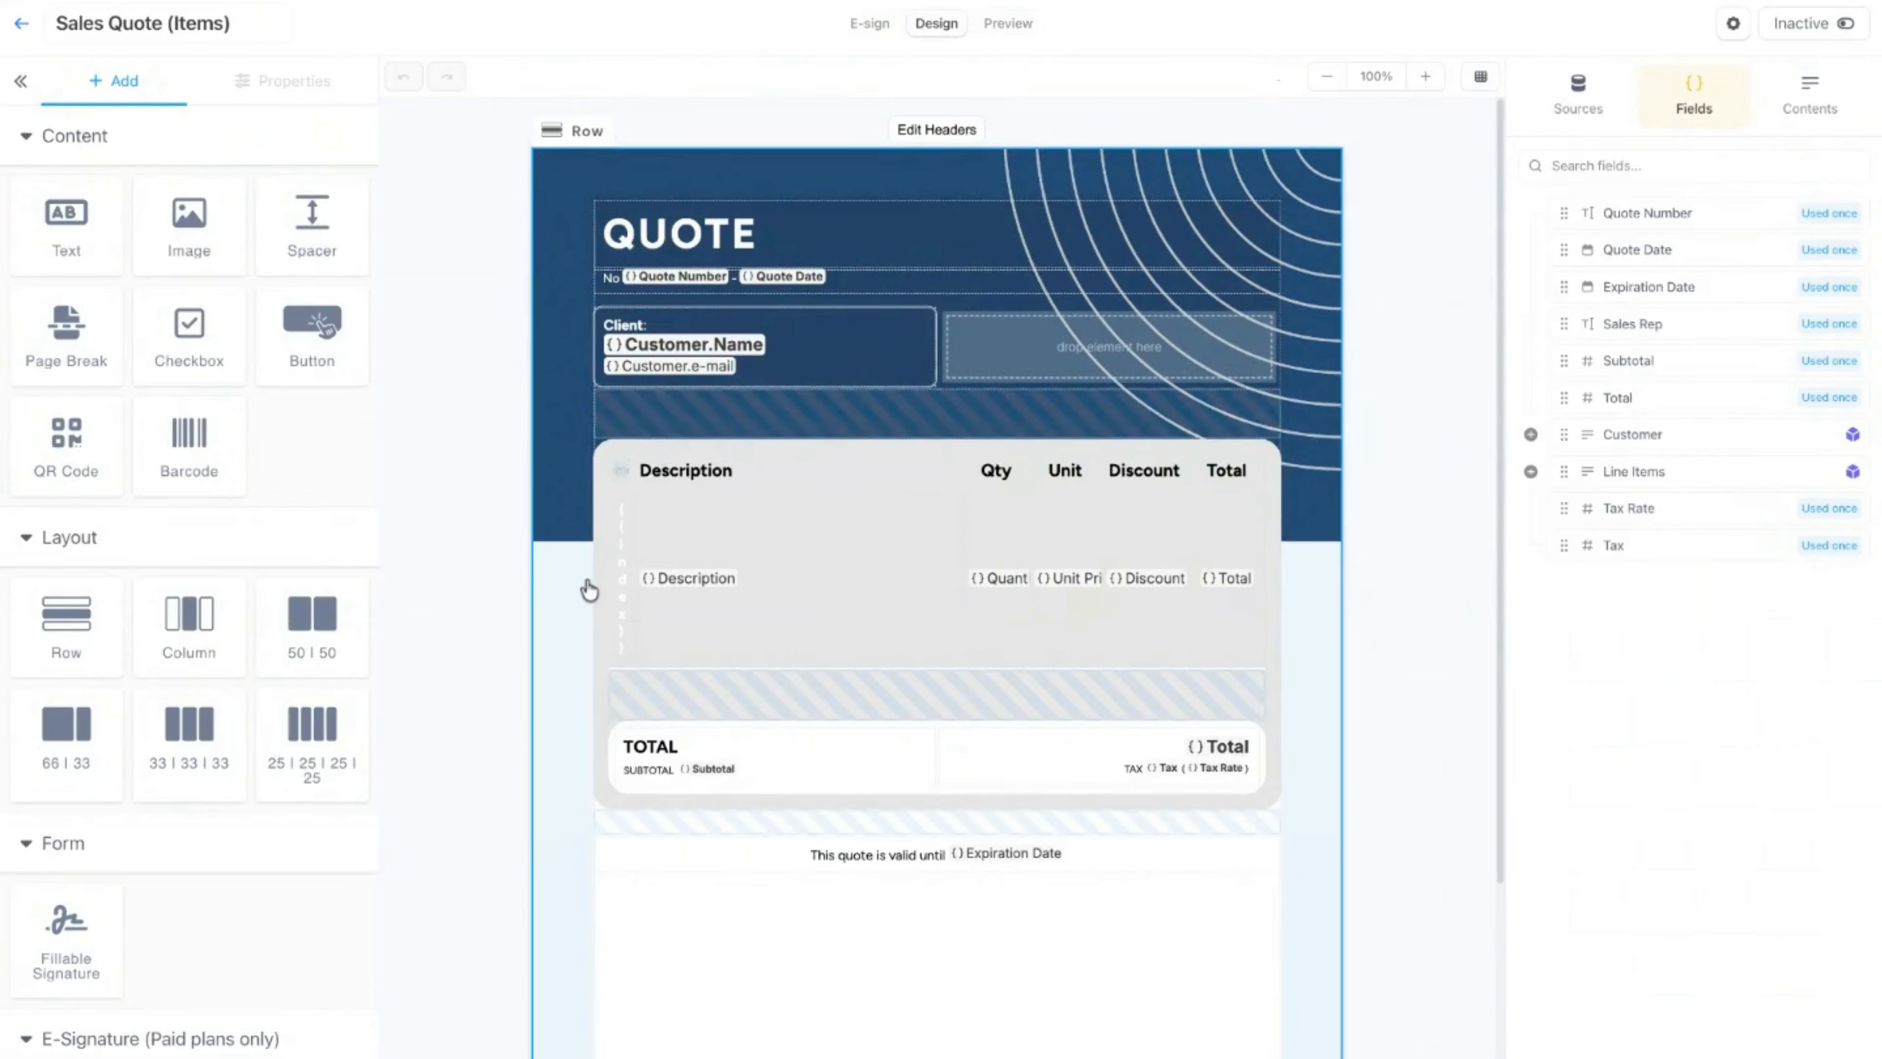
pyautogui.click(908, 546)
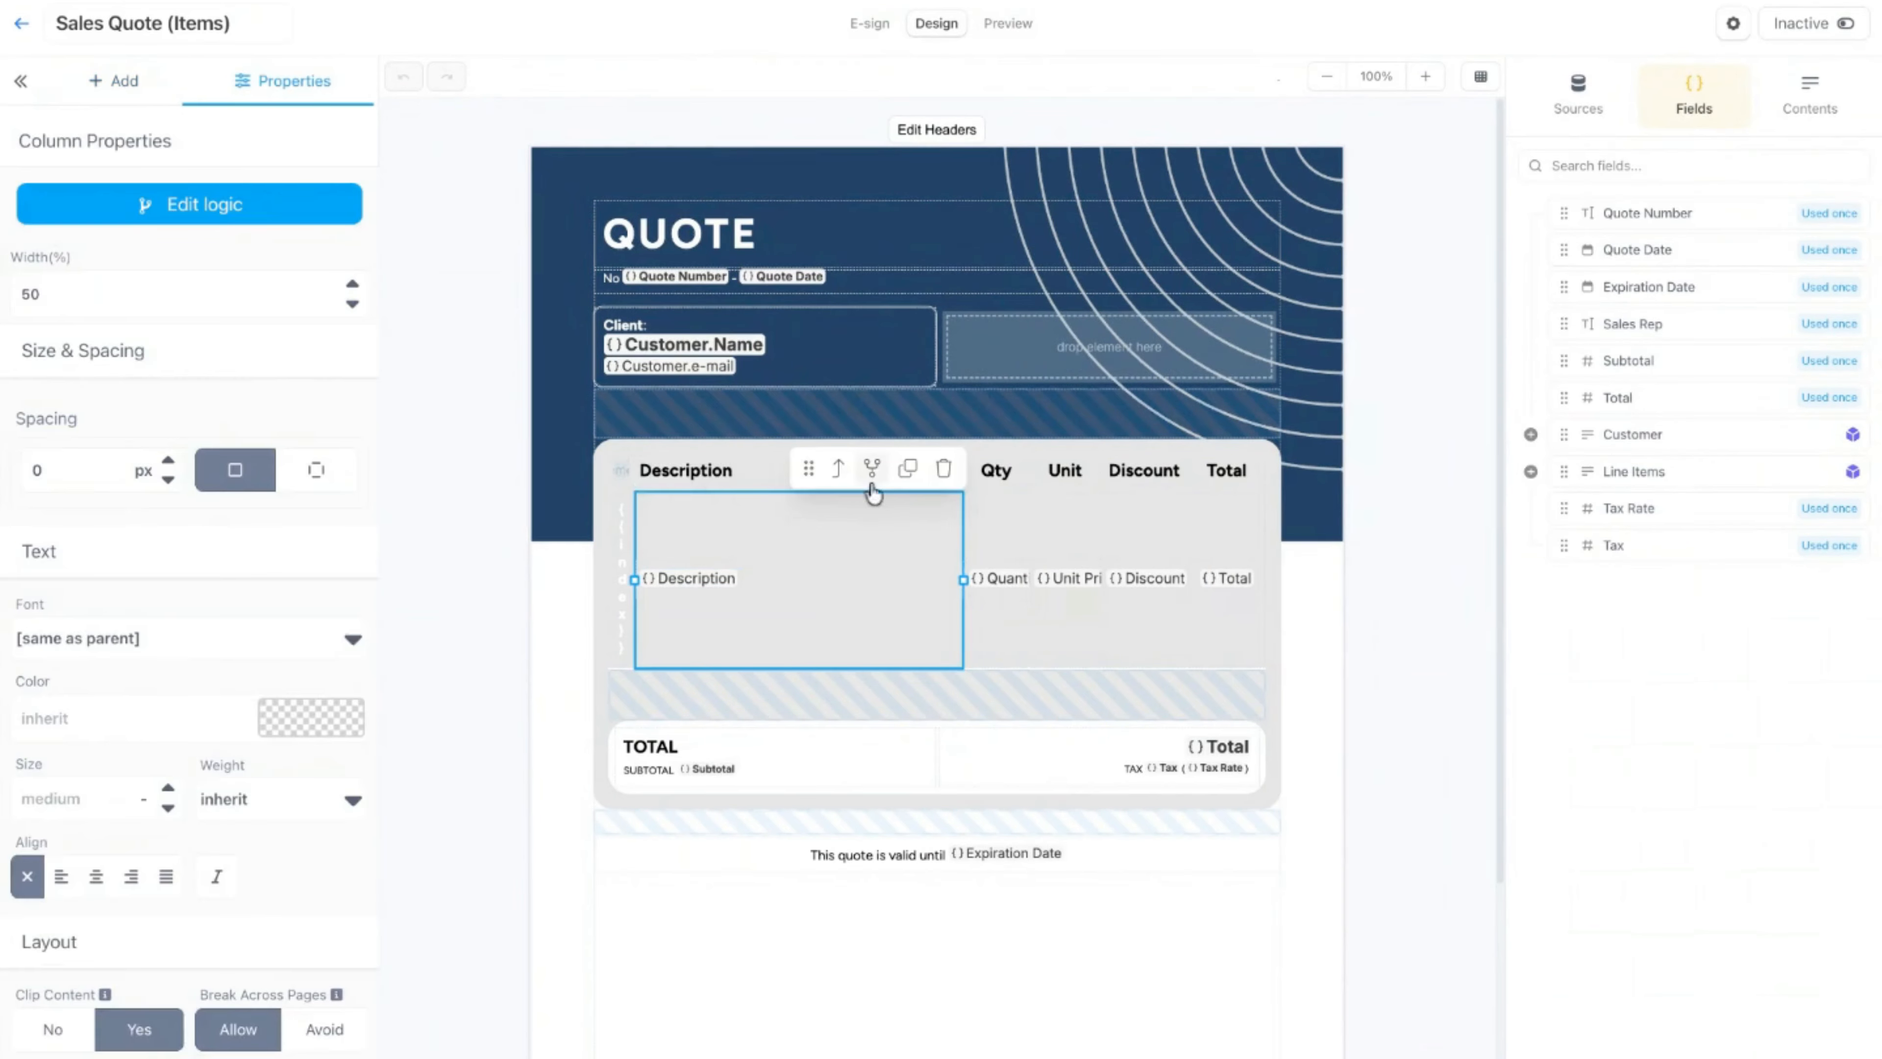
pyautogui.click(841, 469)
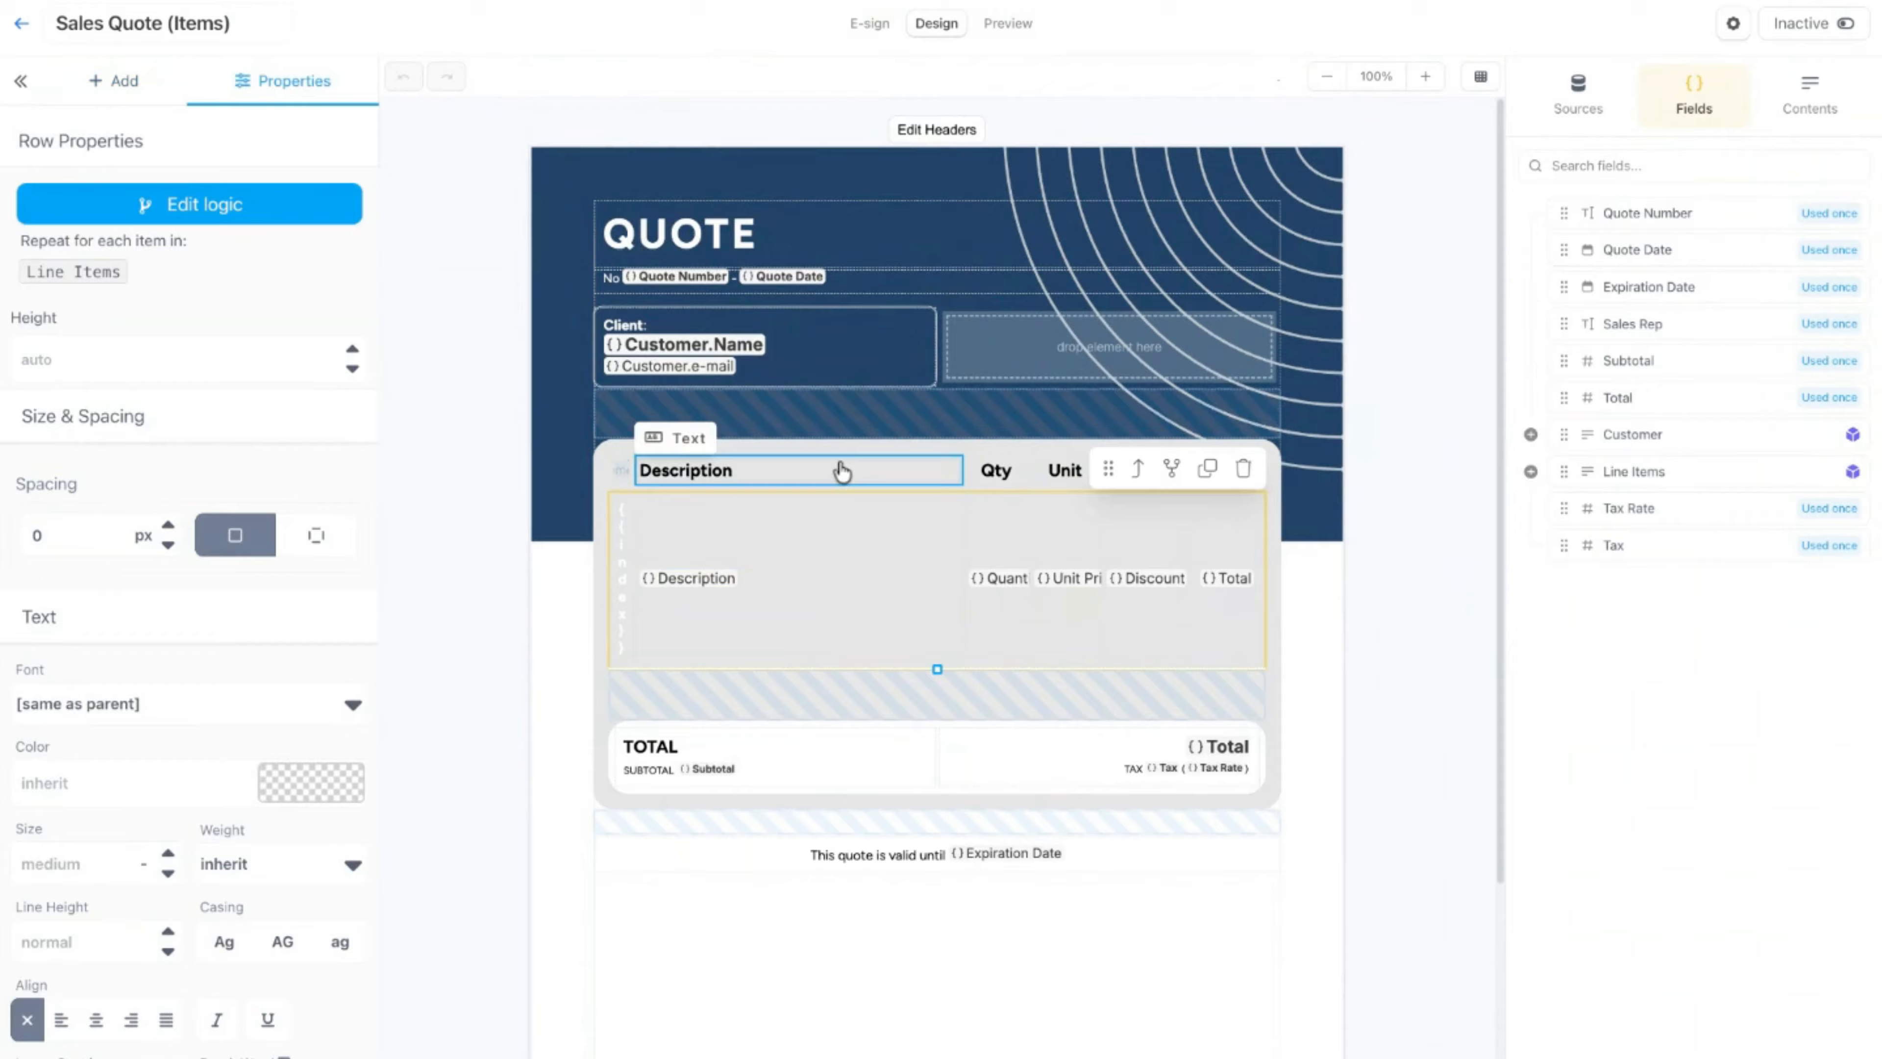
pyautogui.click(1170, 469)
pyautogui.click(744, 191)
pyautogui.click(916, 419)
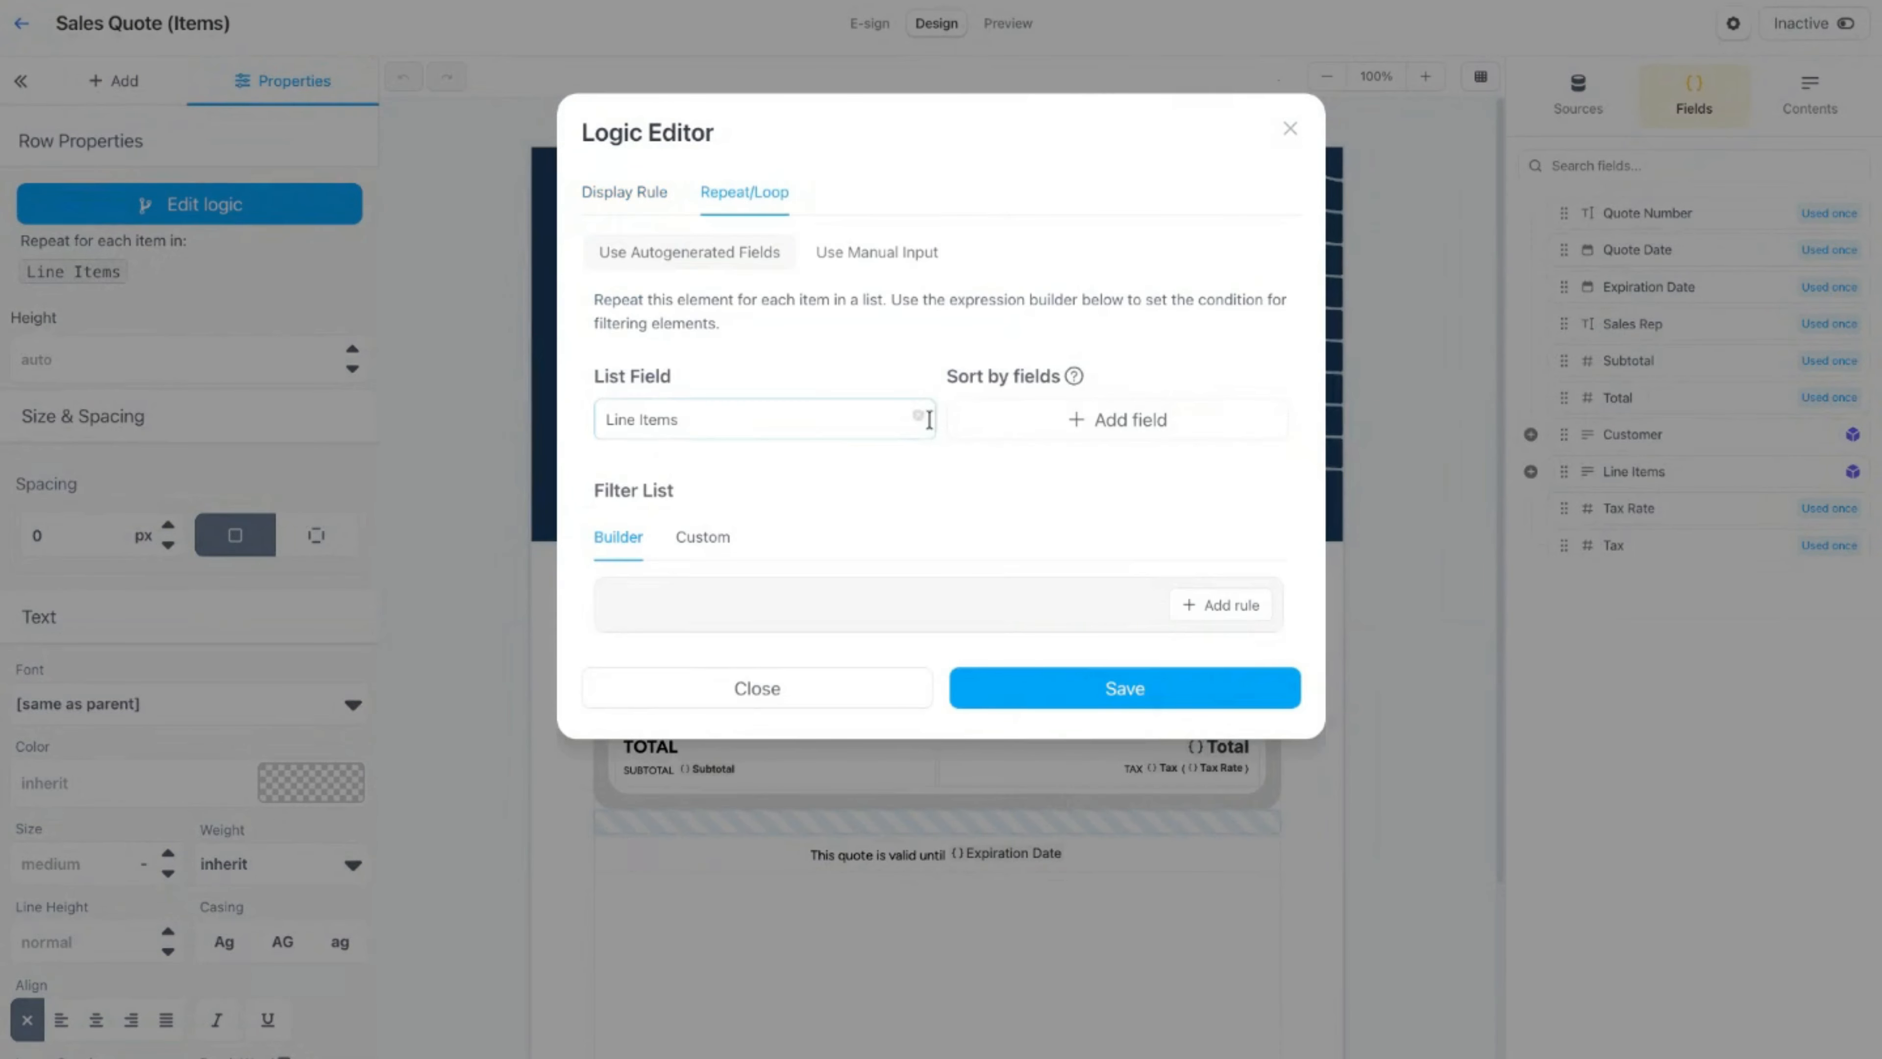
pyautogui.click(1067, 491)
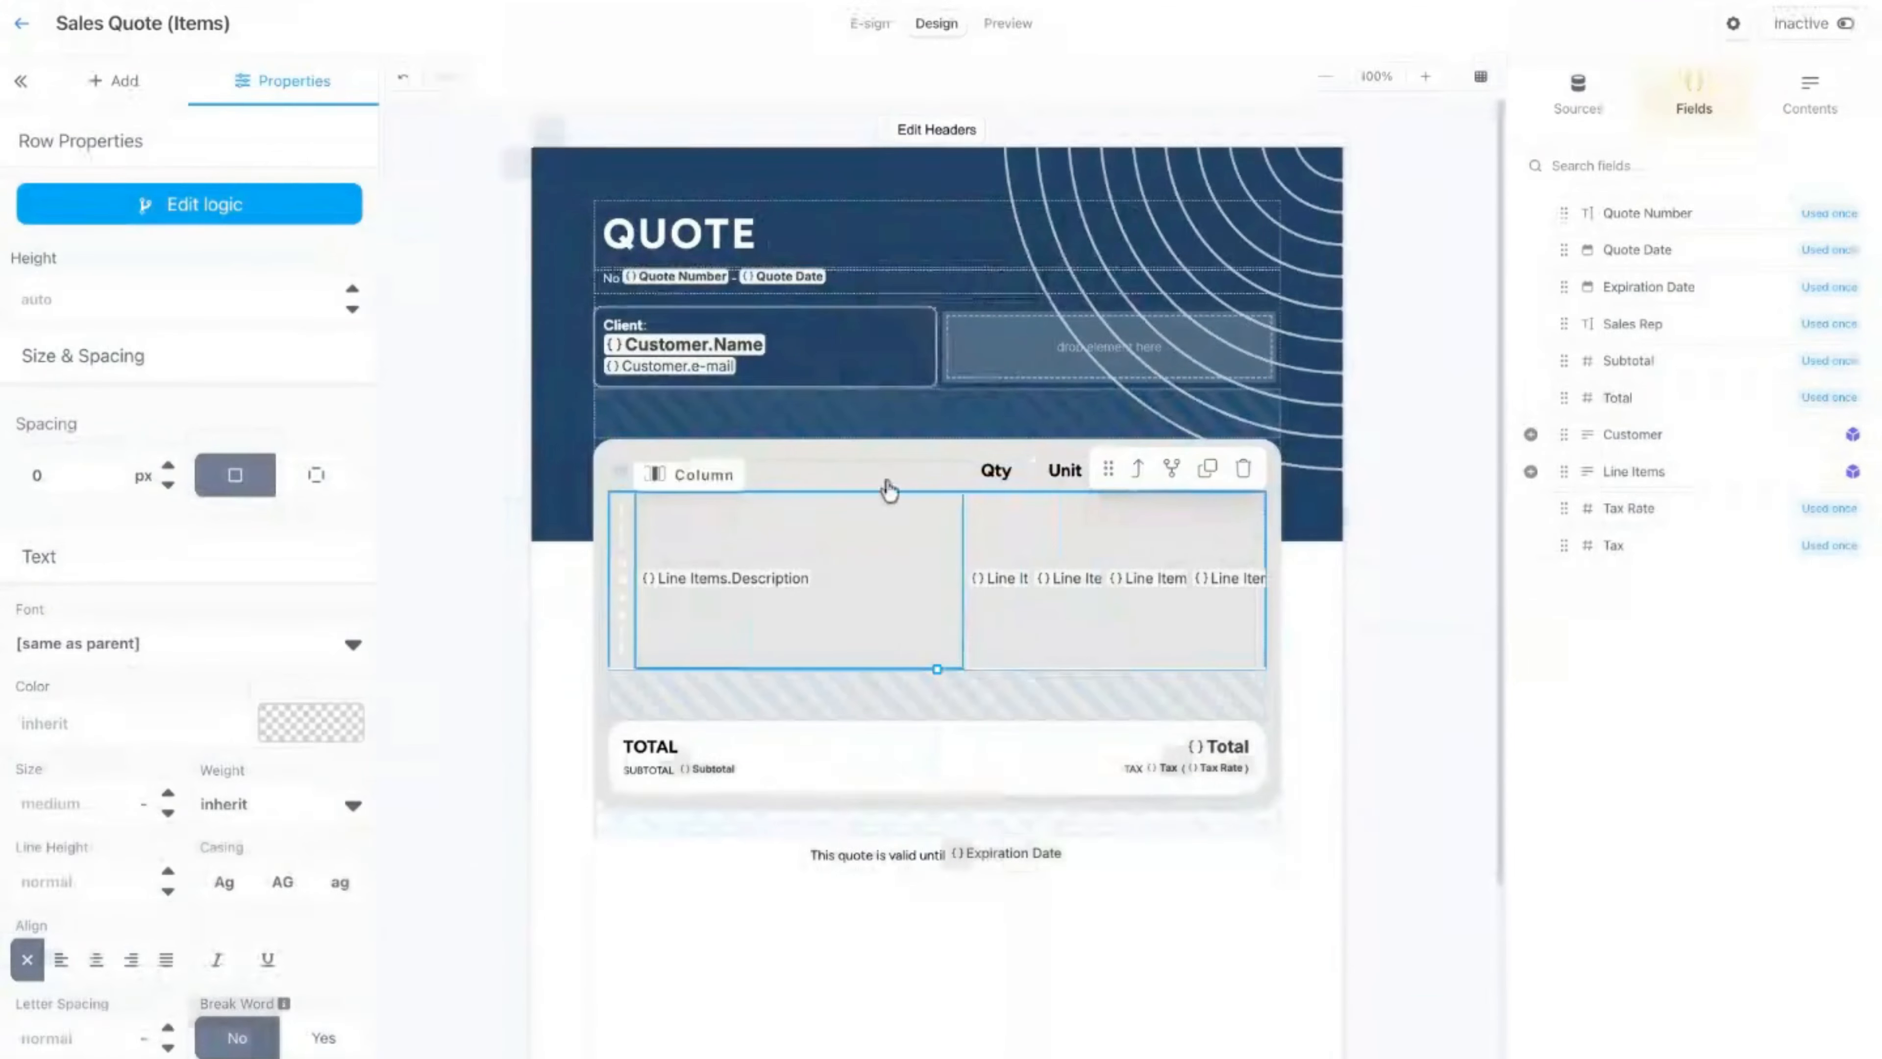
# Step: Preview the quote without row repetition and examine the first line item's description in the table
pyautogui.click(1008, 26)
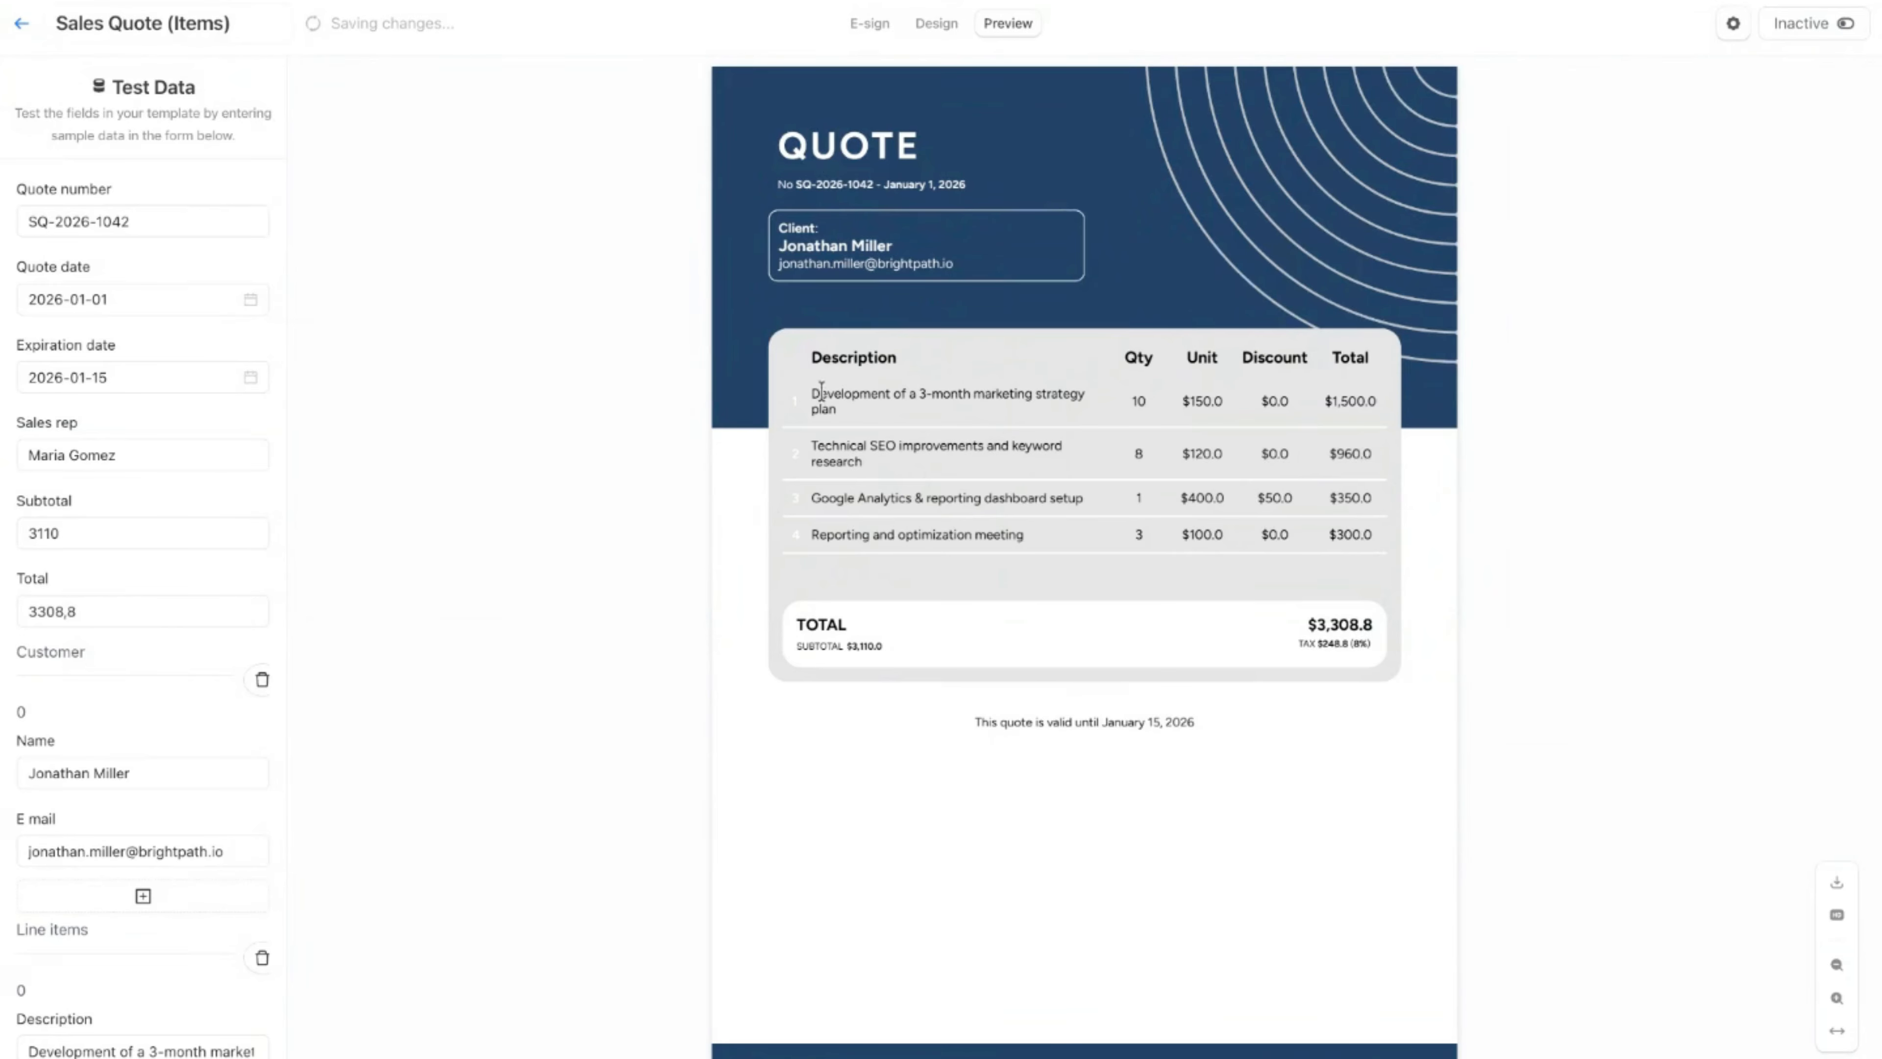
pyautogui.moveTo(811, 391); pyautogui.dragTo(845, 414)
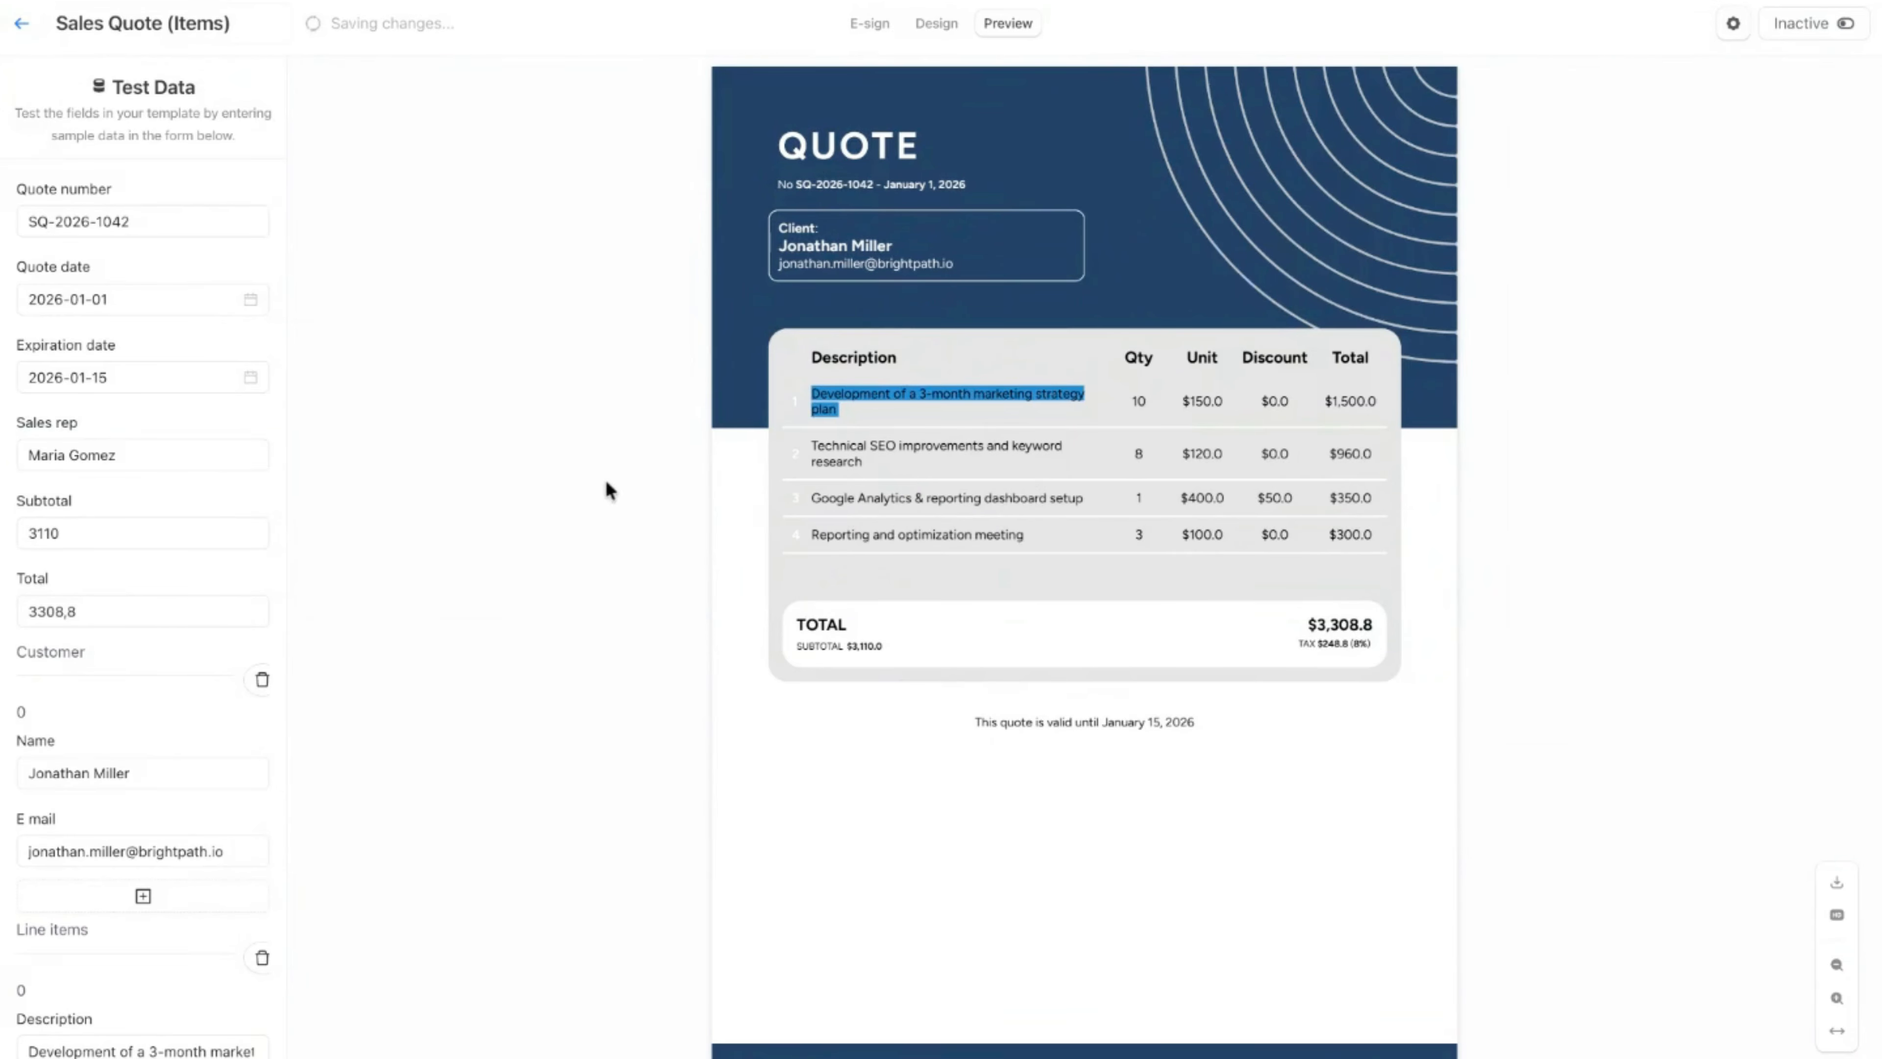
pyautogui.click(866, 489)
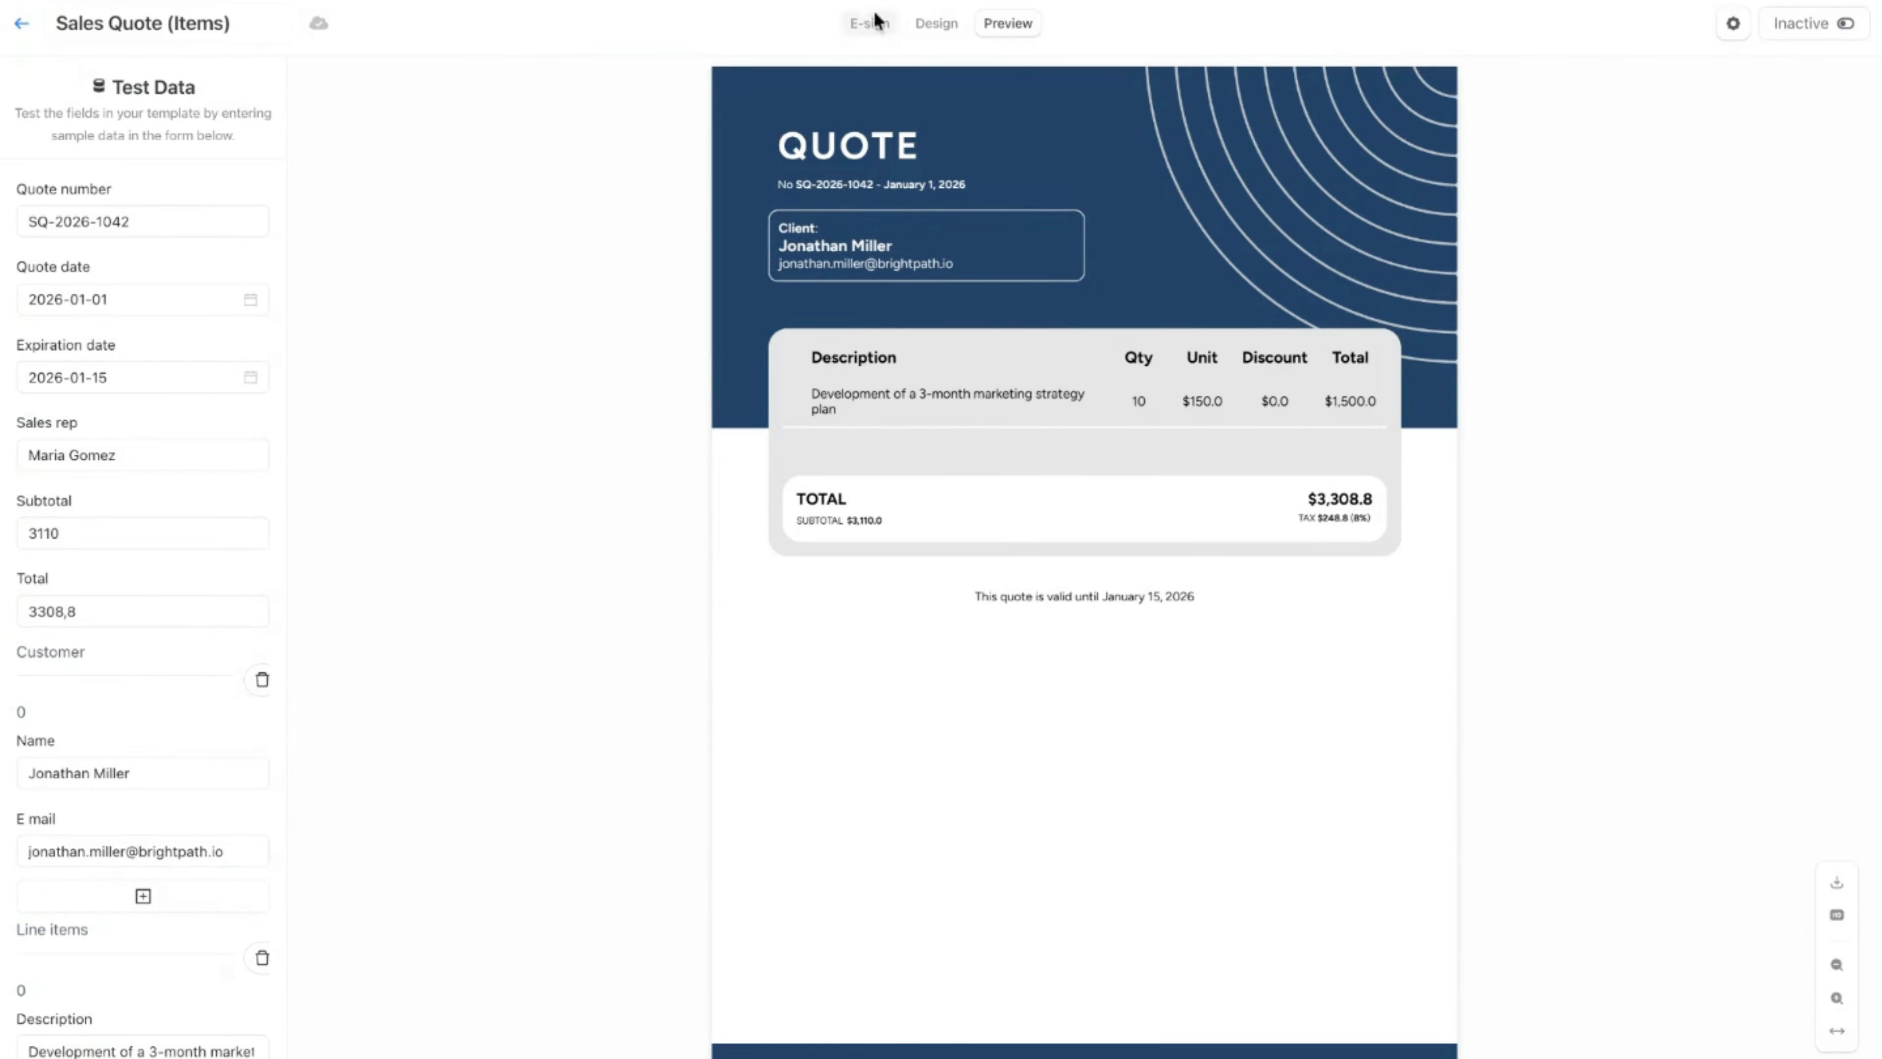
# Step: Set the table row to repeat for each item in Line Items again, save the logic and preview the quote
pyautogui.click(937, 25)
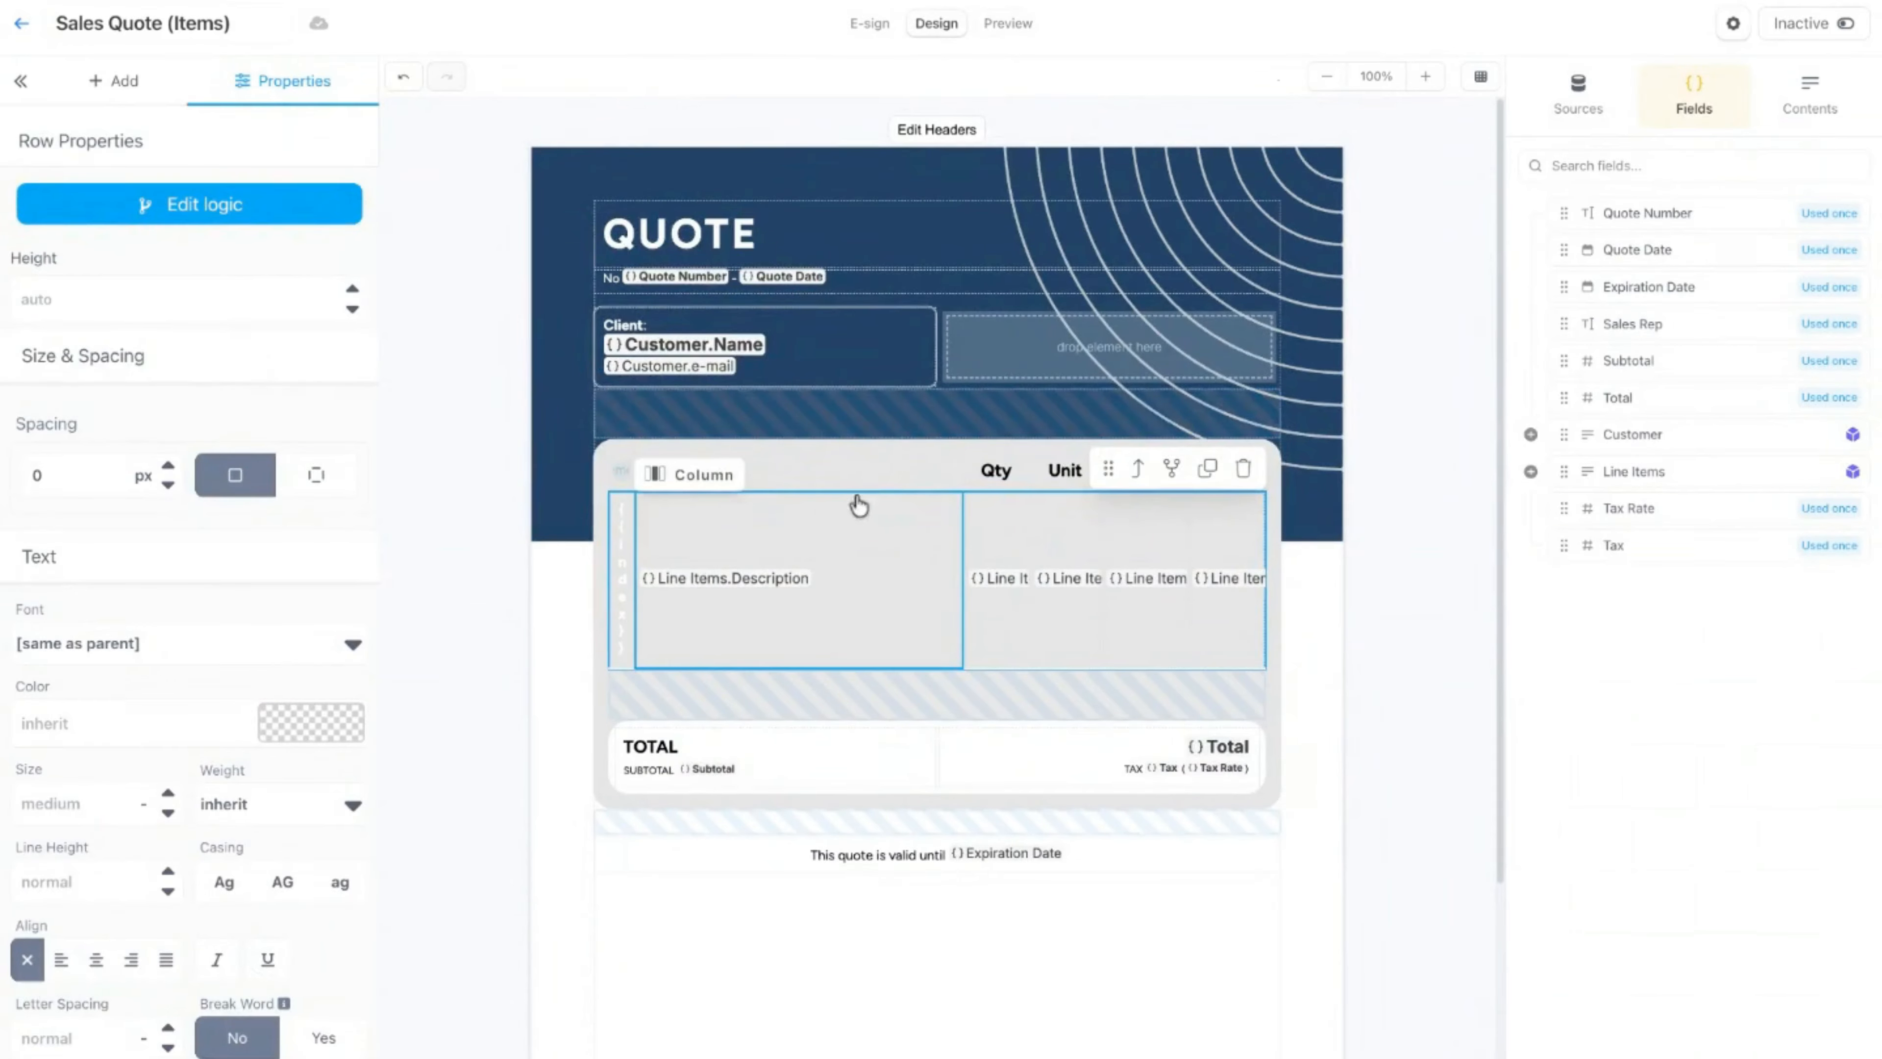
pyautogui.click(1170, 469)
pyautogui.click(745, 192)
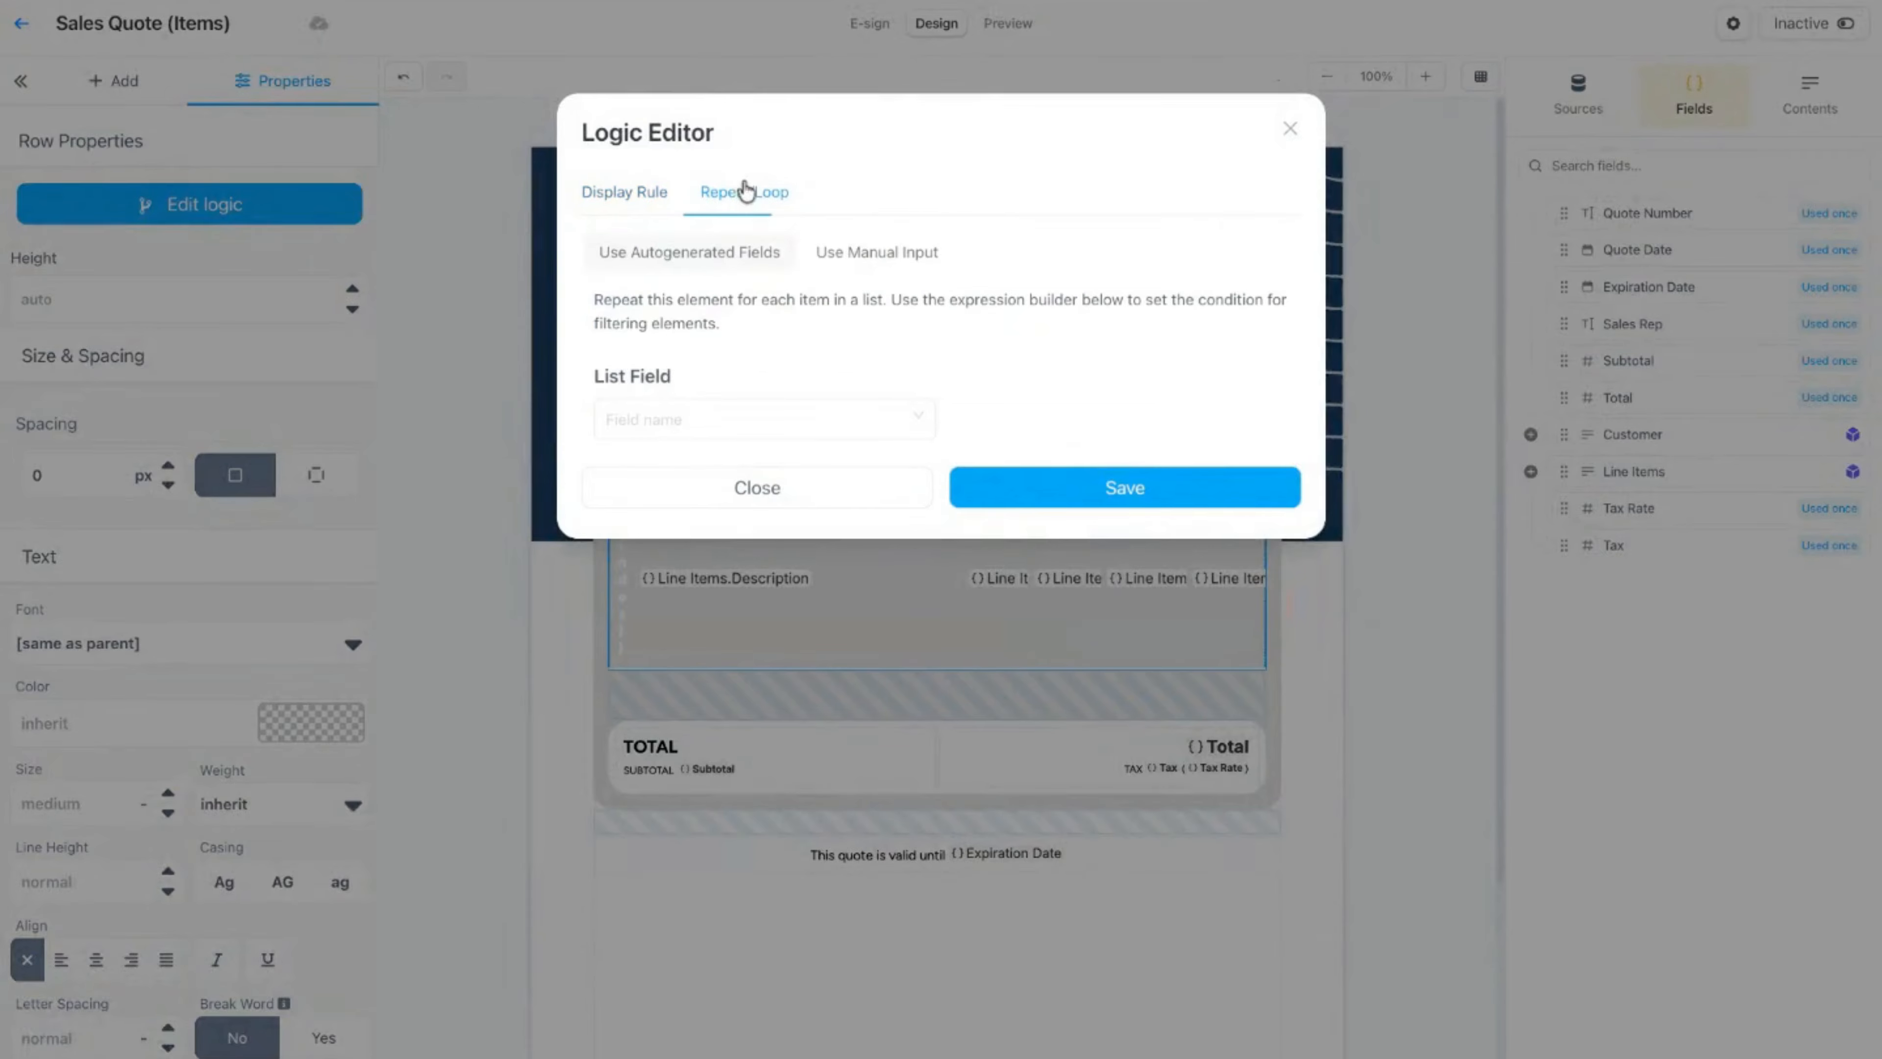
pyautogui.click(912, 416)
pyautogui.click(816, 498)
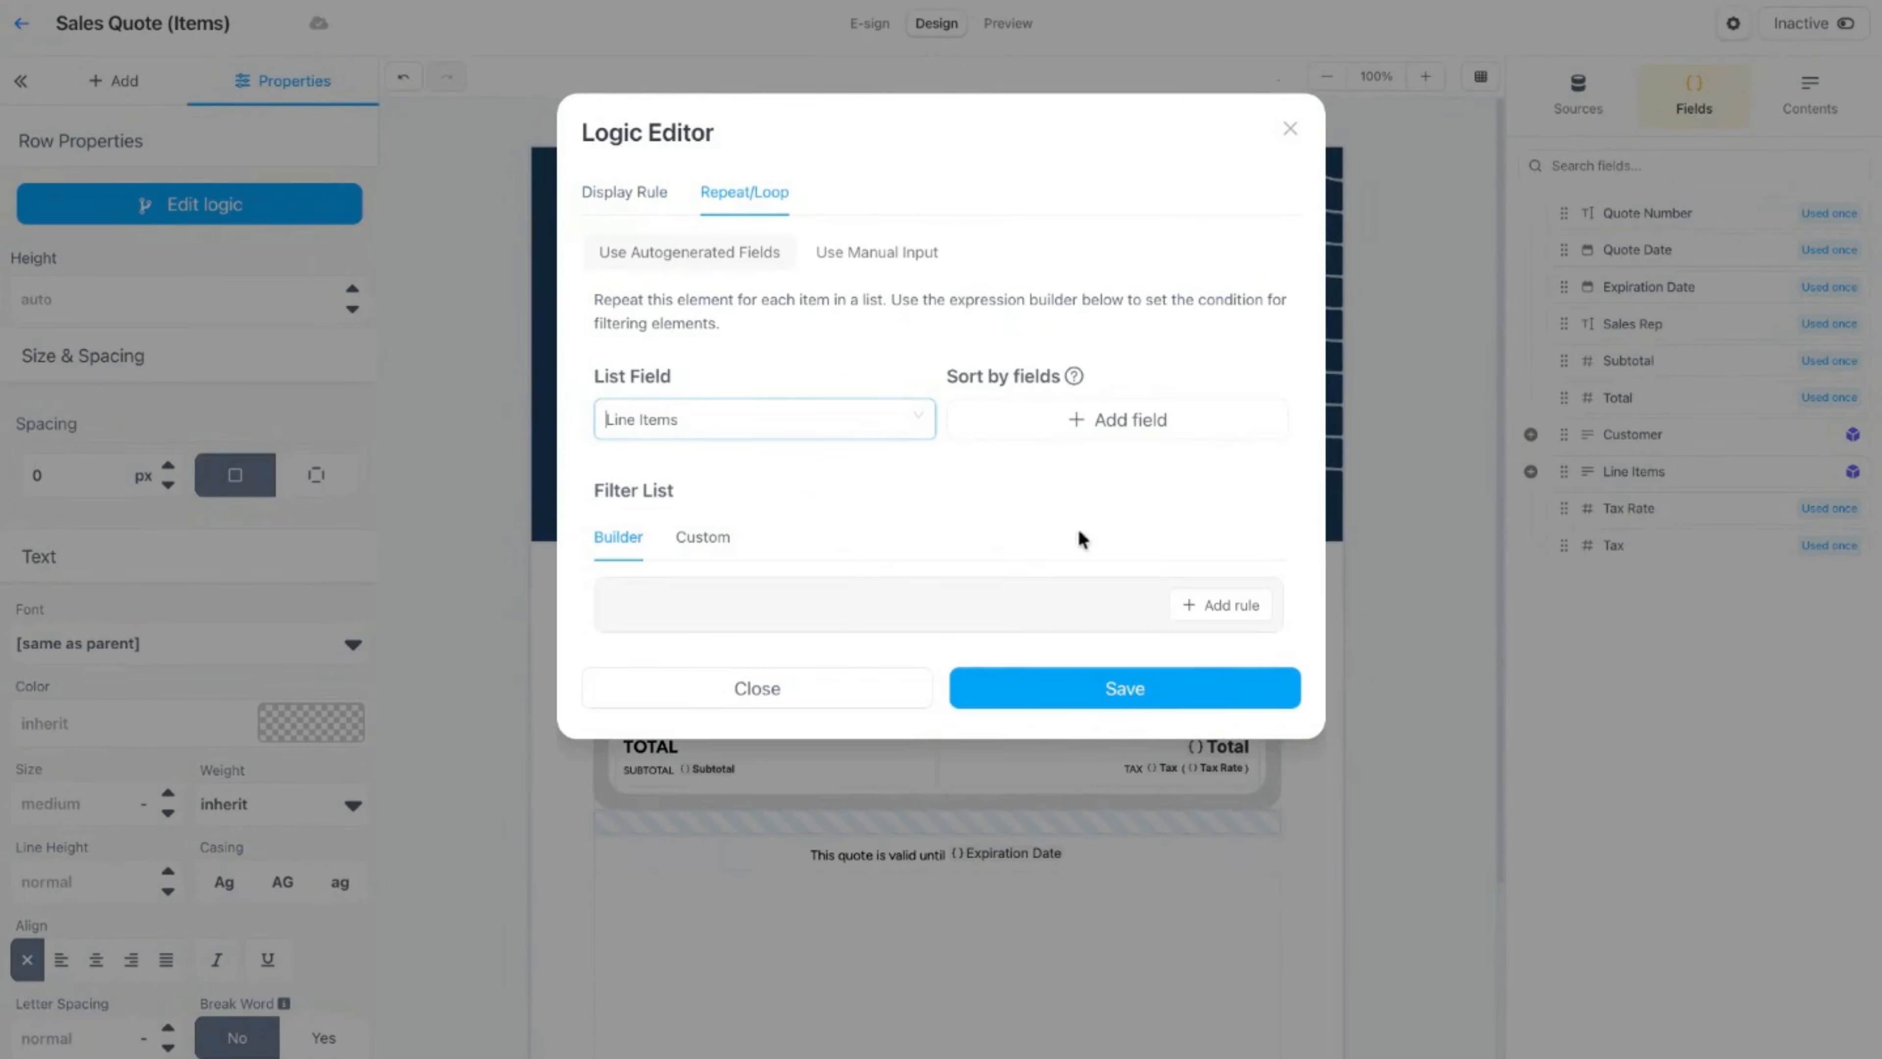
pyautogui.click(1020, 692)
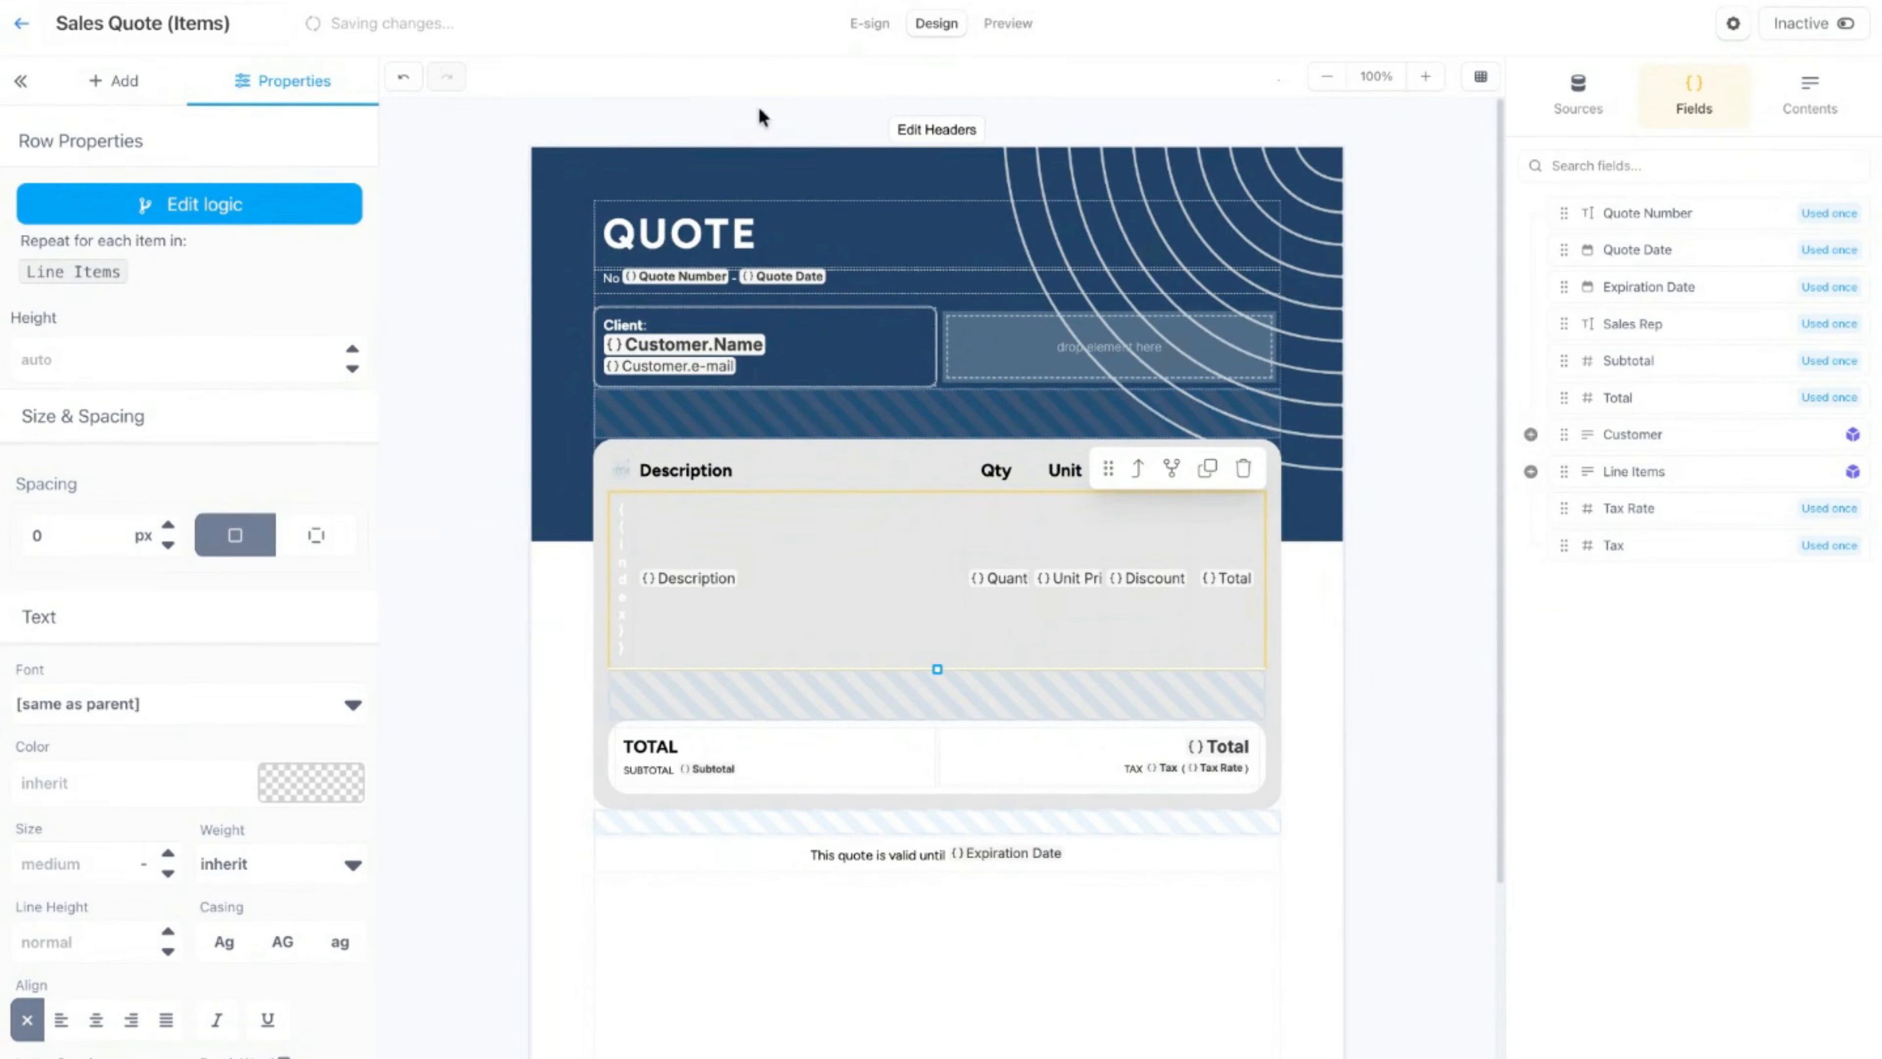
pyautogui.click(1006, 26)
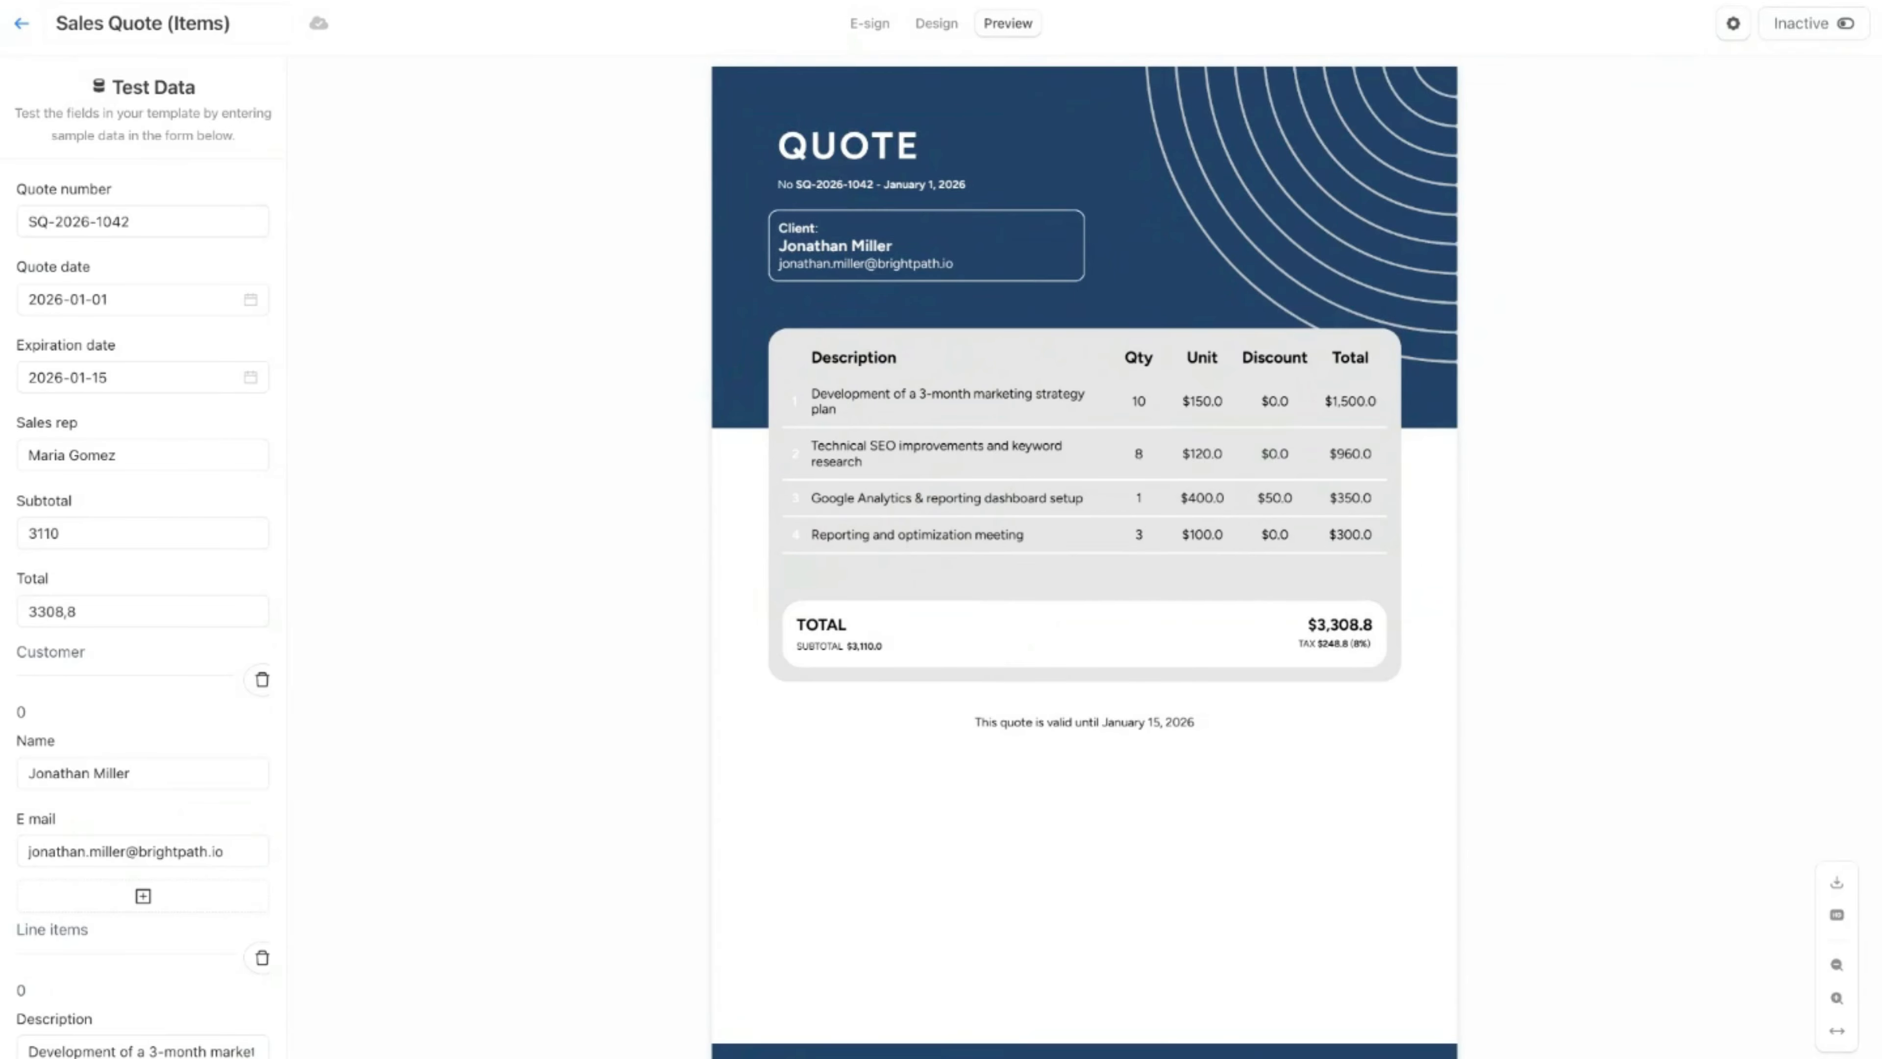
# Step: Return to the design, sort the repeating table row by Description in ascending order, save the logic and preview the quote
pyautogui.click(935, 23)
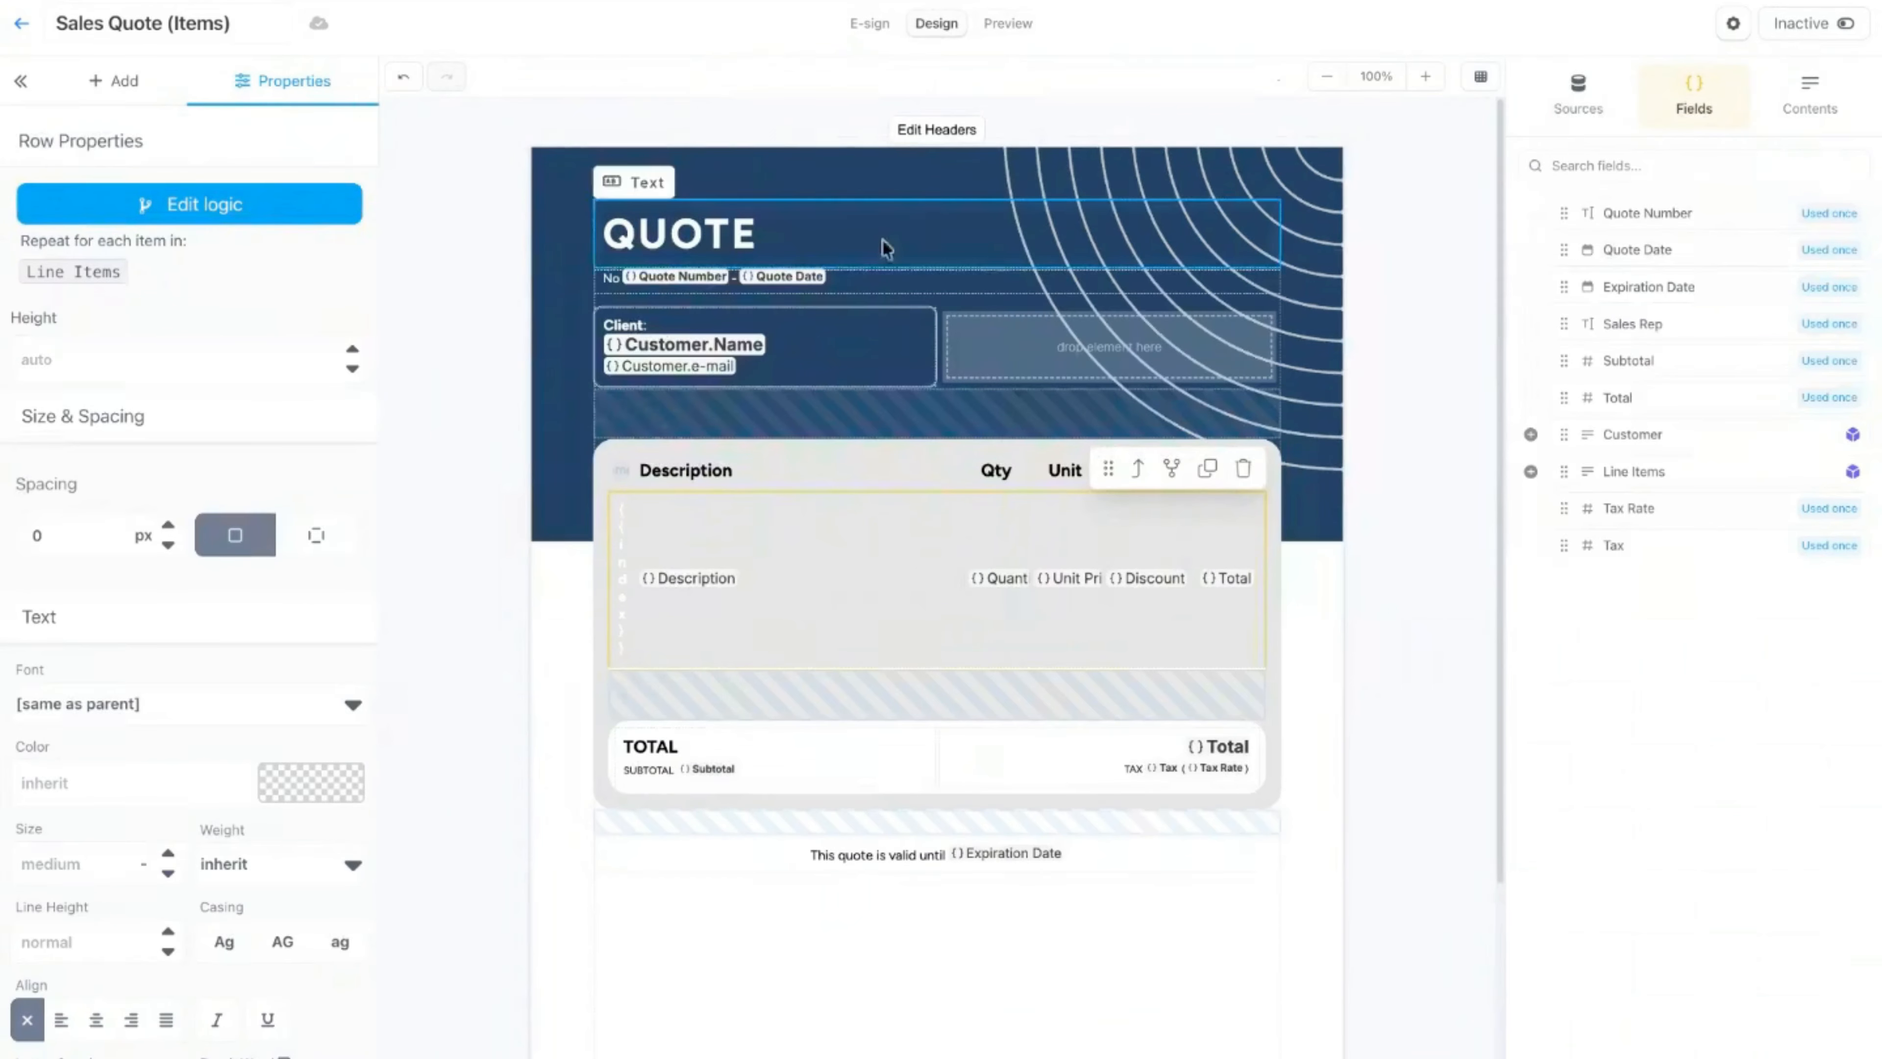
pyautogui.click(1171, 467)
pyautogui.click(752, 191)
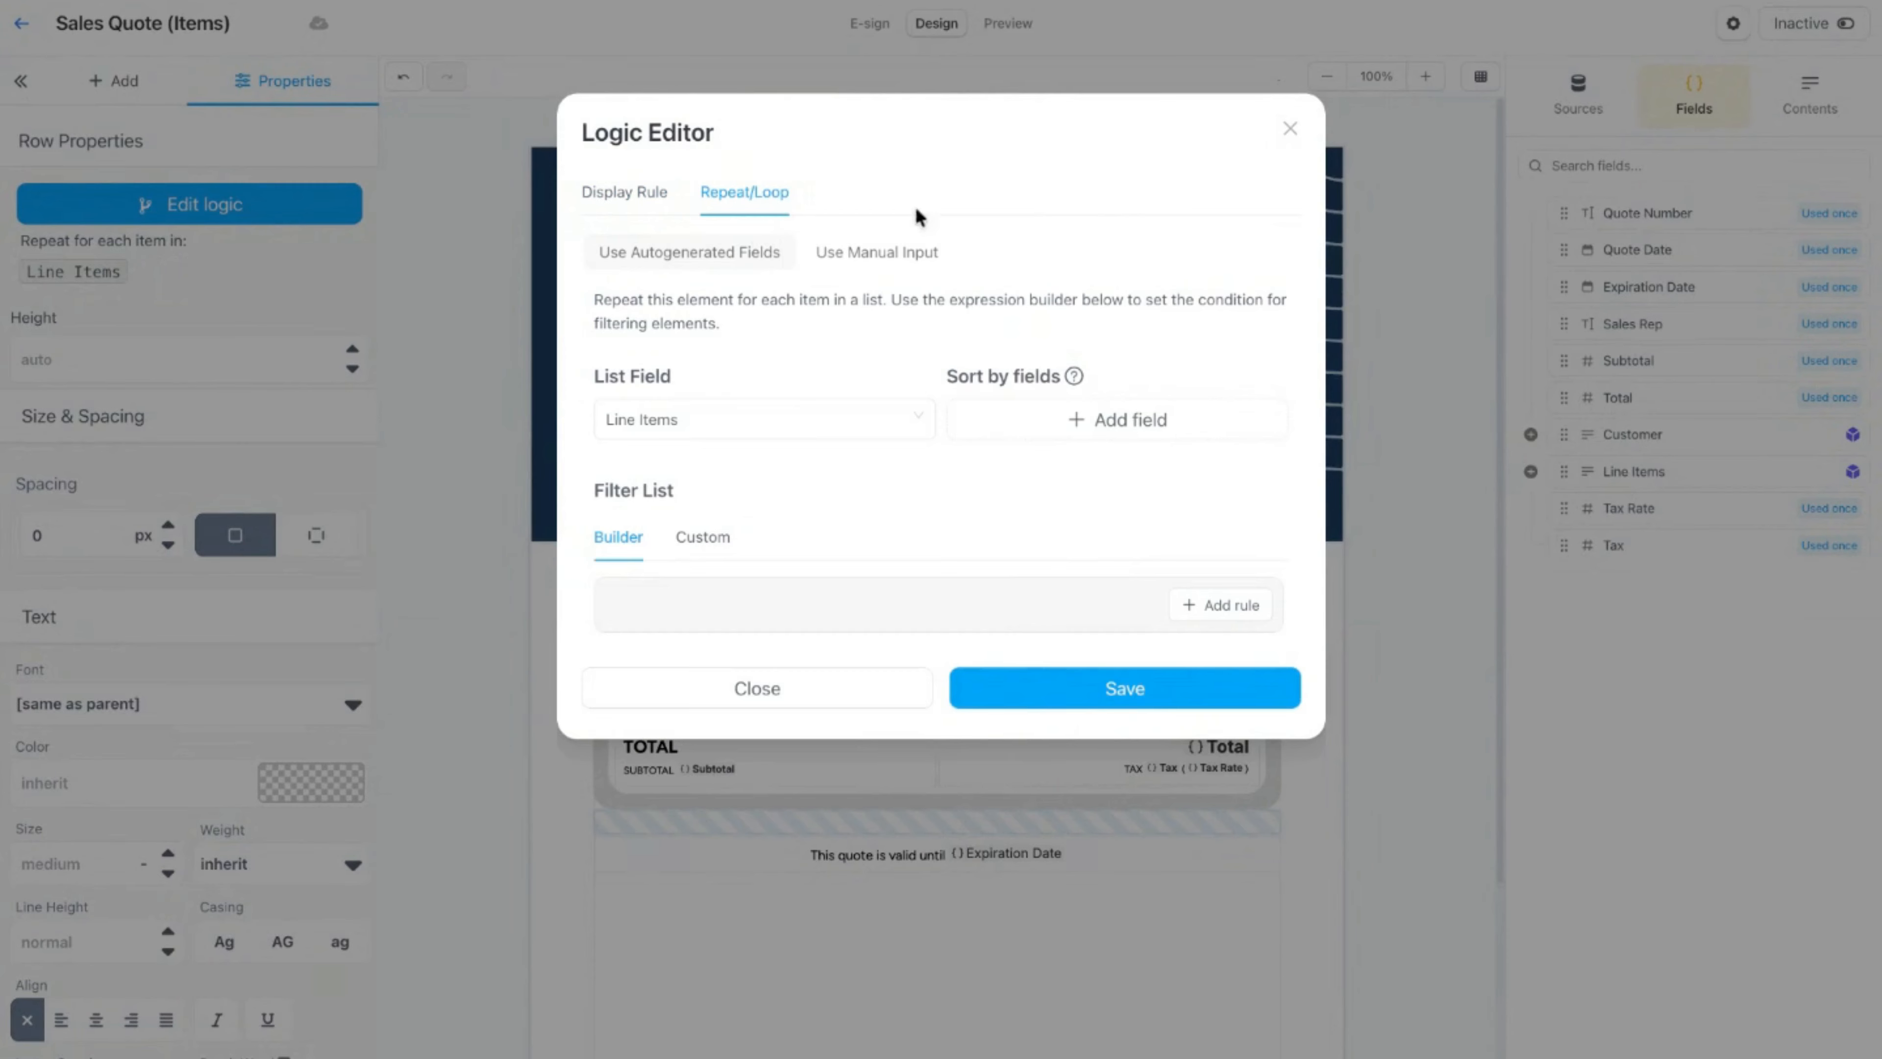
pyautogui.click(1154, 428)
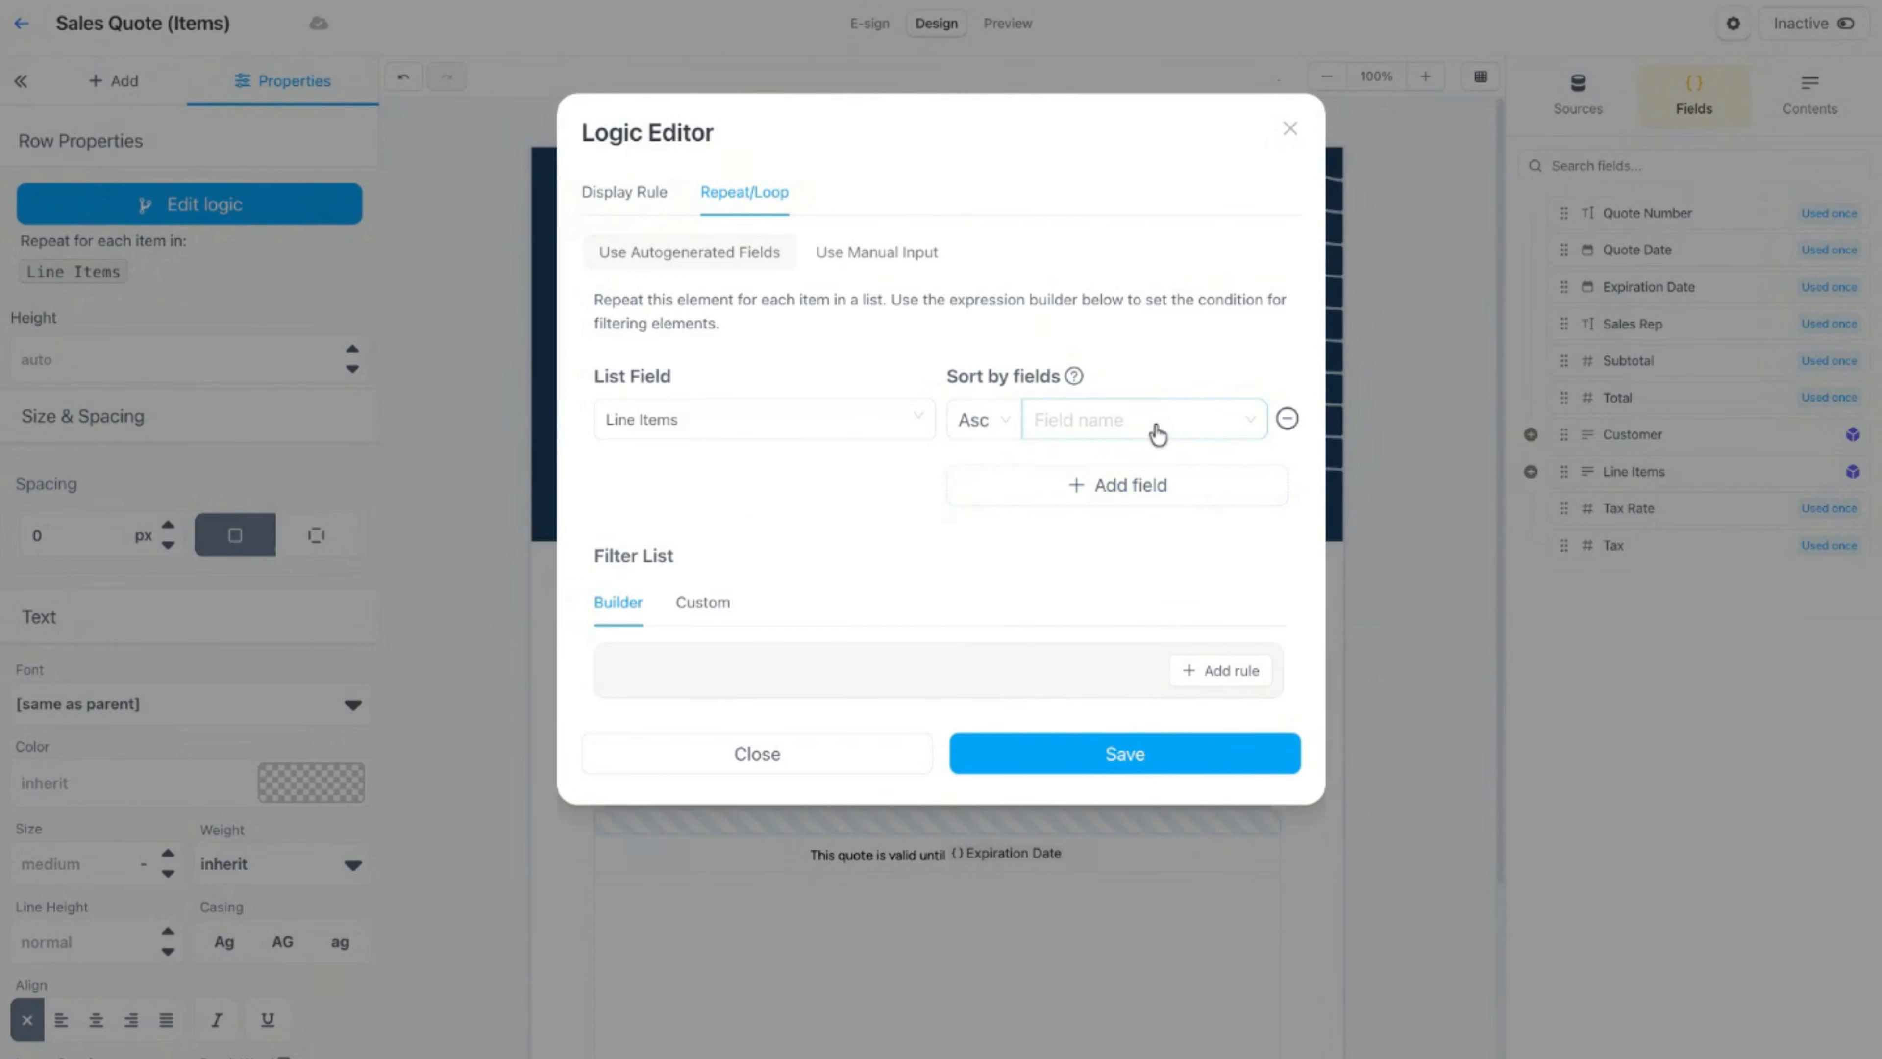
pyautogui.click(1226, 416)
pyautogui.click(1165, 466)
pyautogui.click(1076, 761)
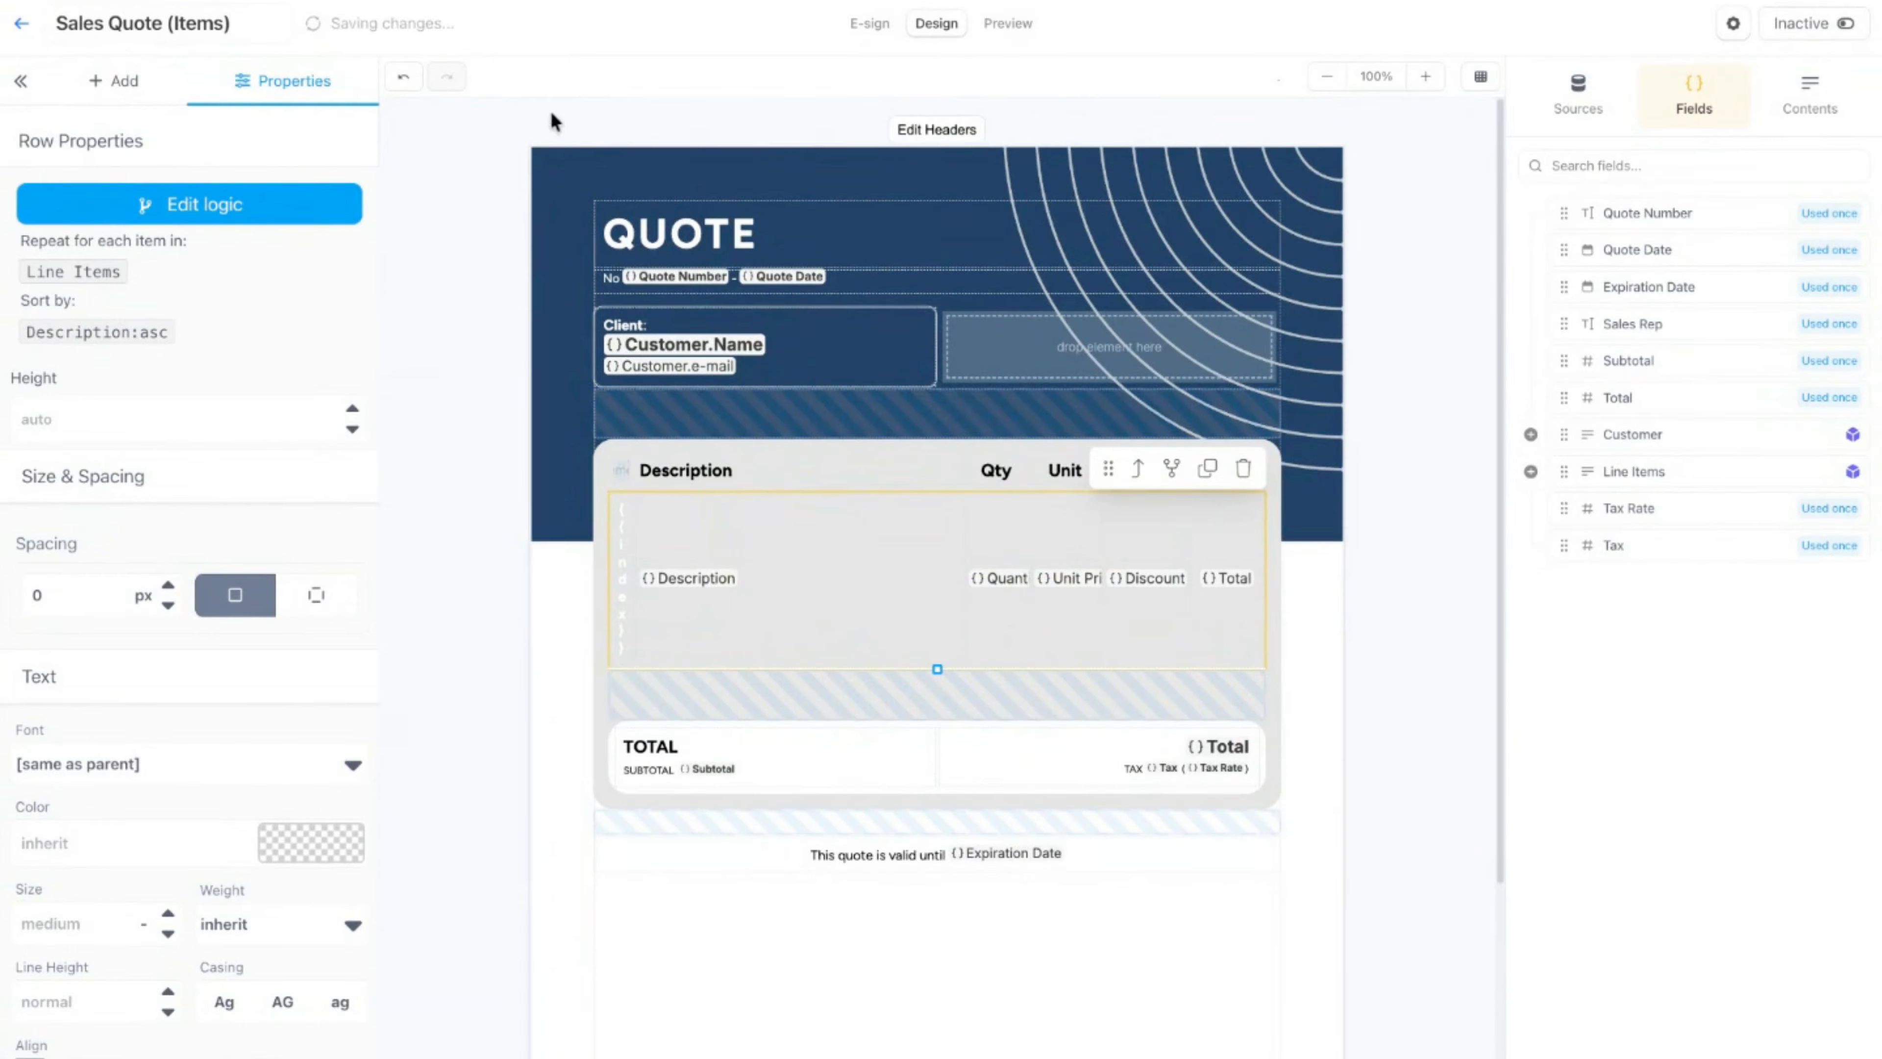
pyautogui.click(1009, 26)
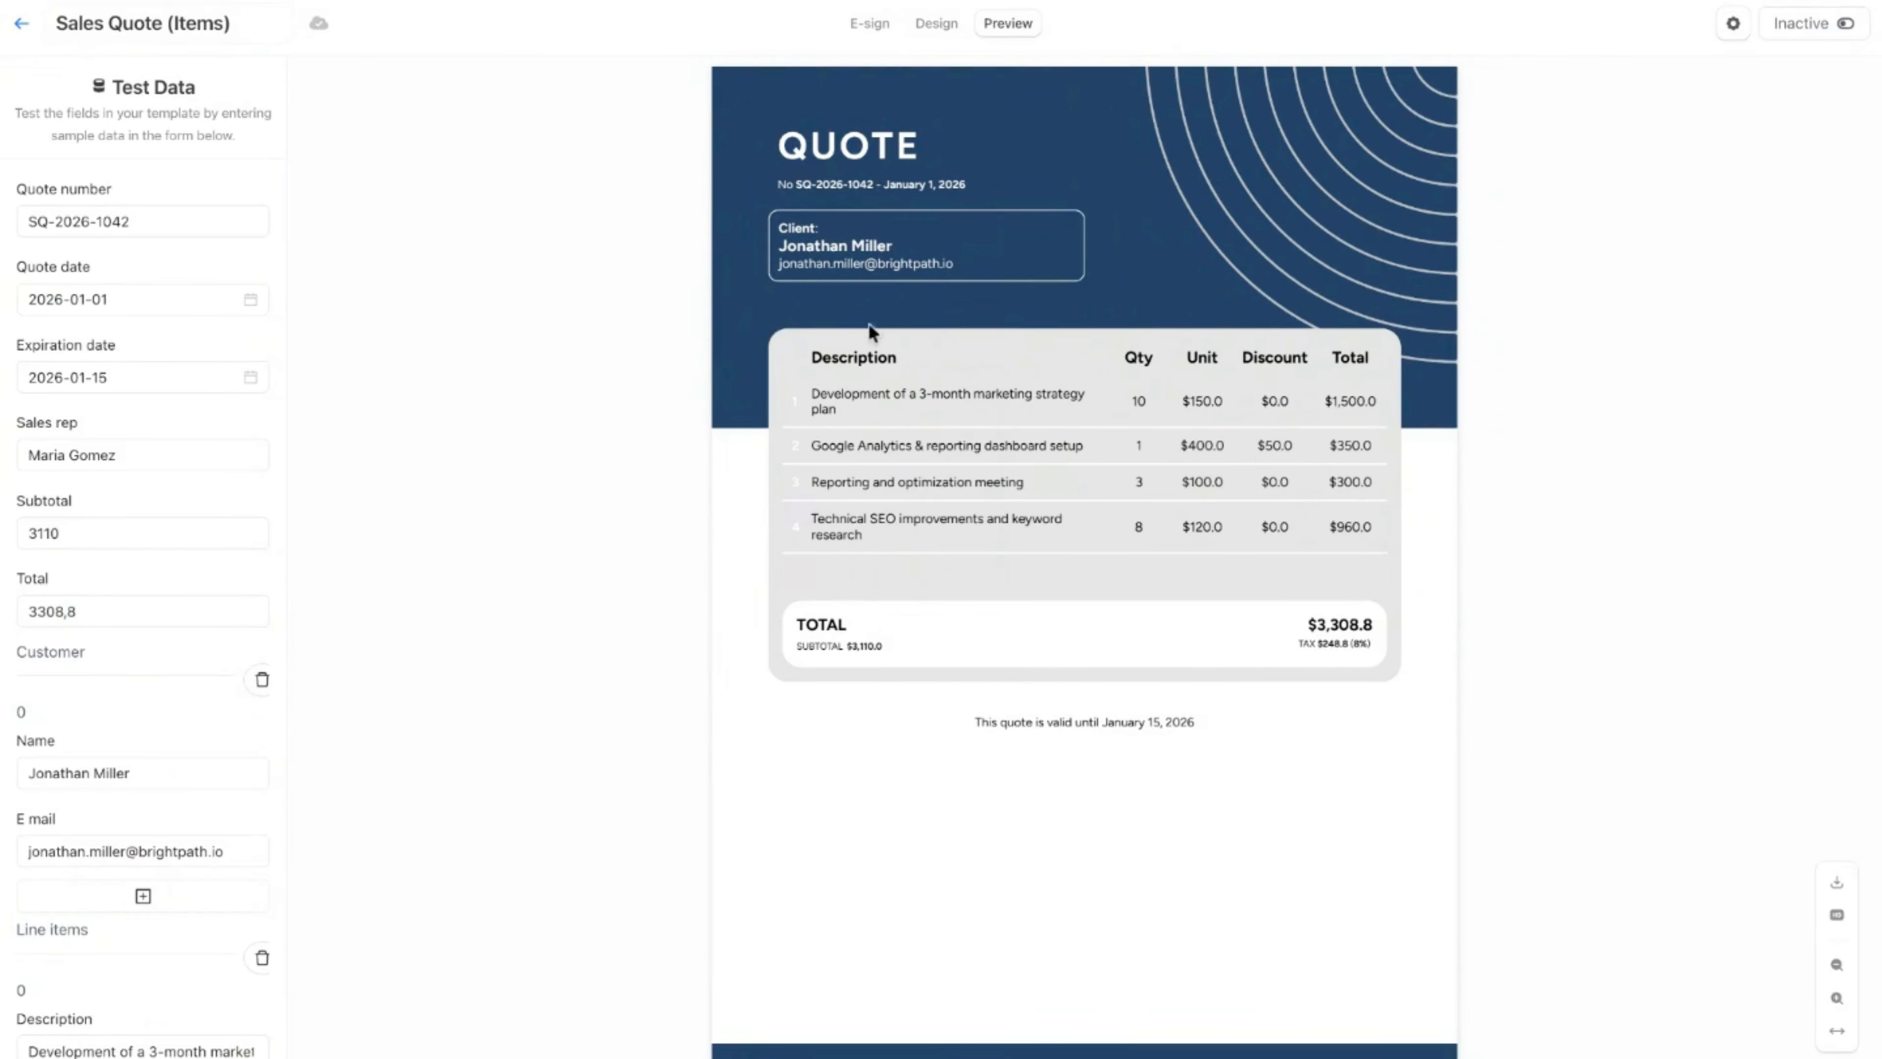
# Step: Switch the row's Description sort to descending in the repeat logic, save it and preview the reordered quote
pyautogui.click(929, 30)
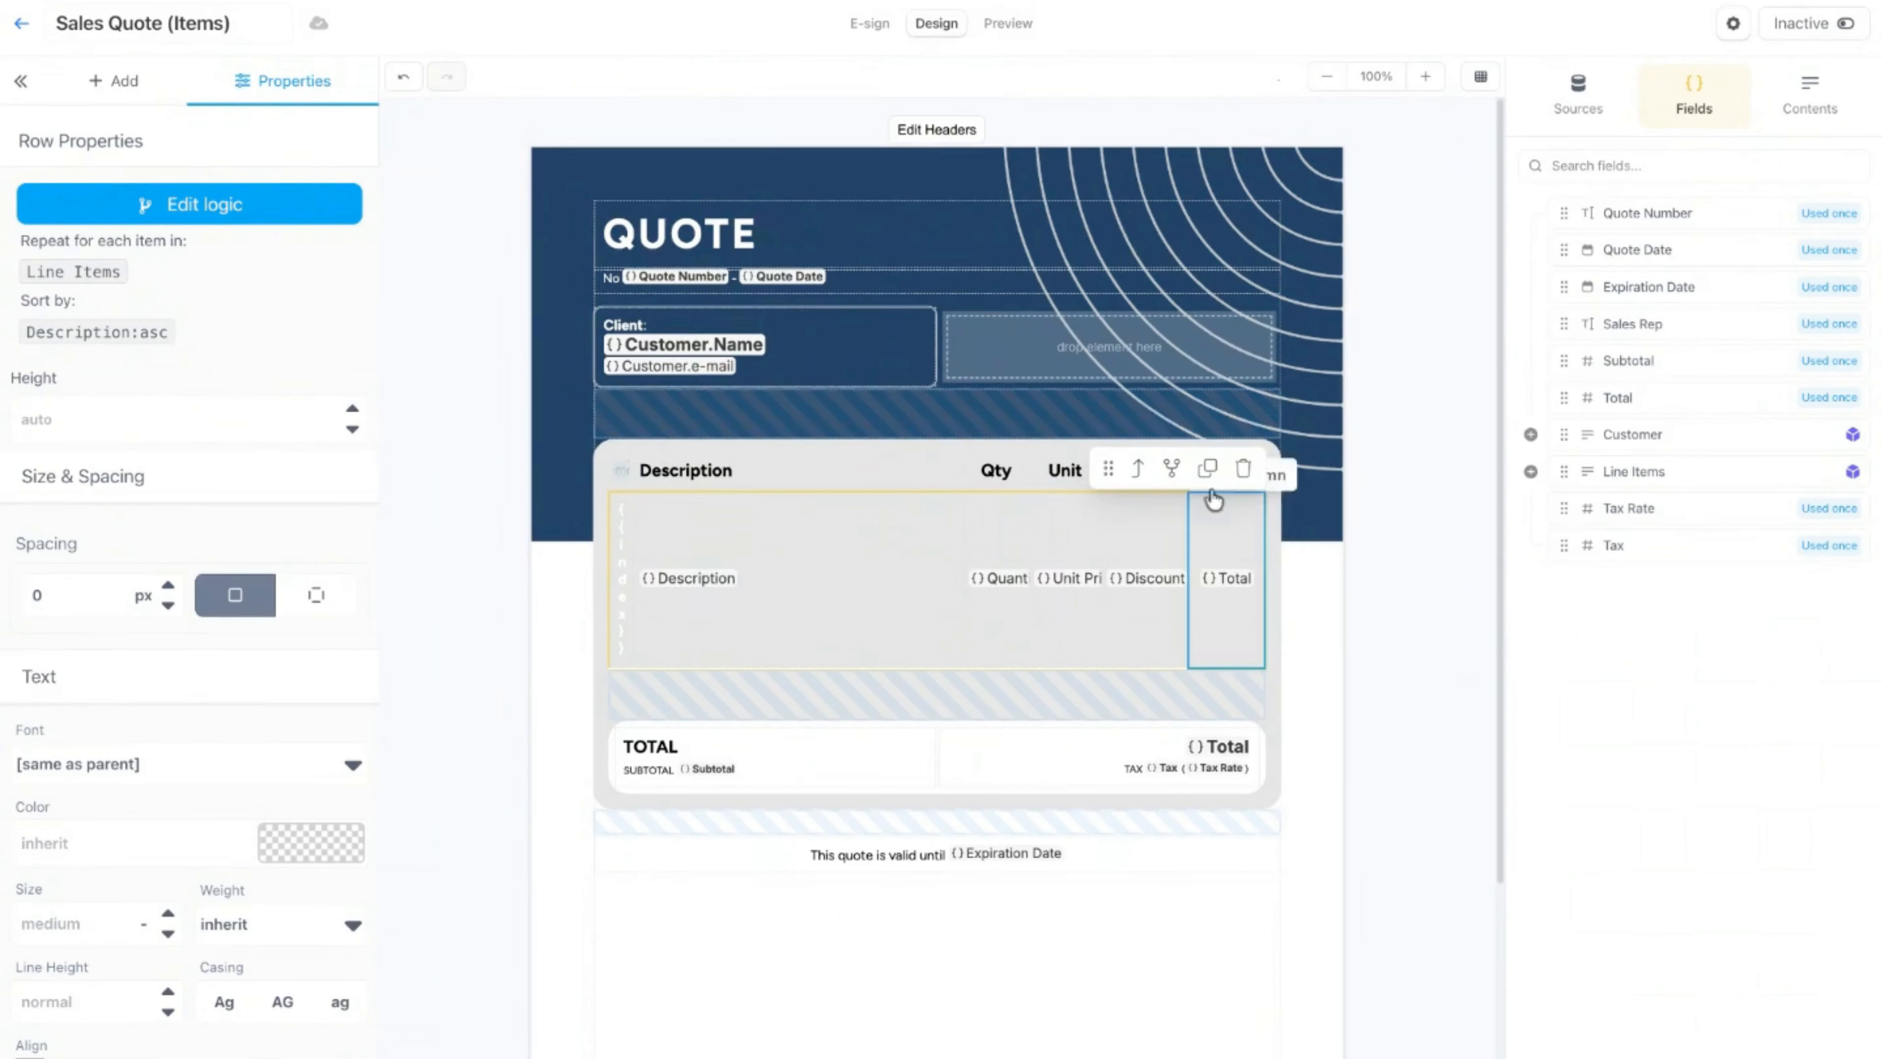
pyautogui.click(1174, 470)
pyautogui.click(744, 191)
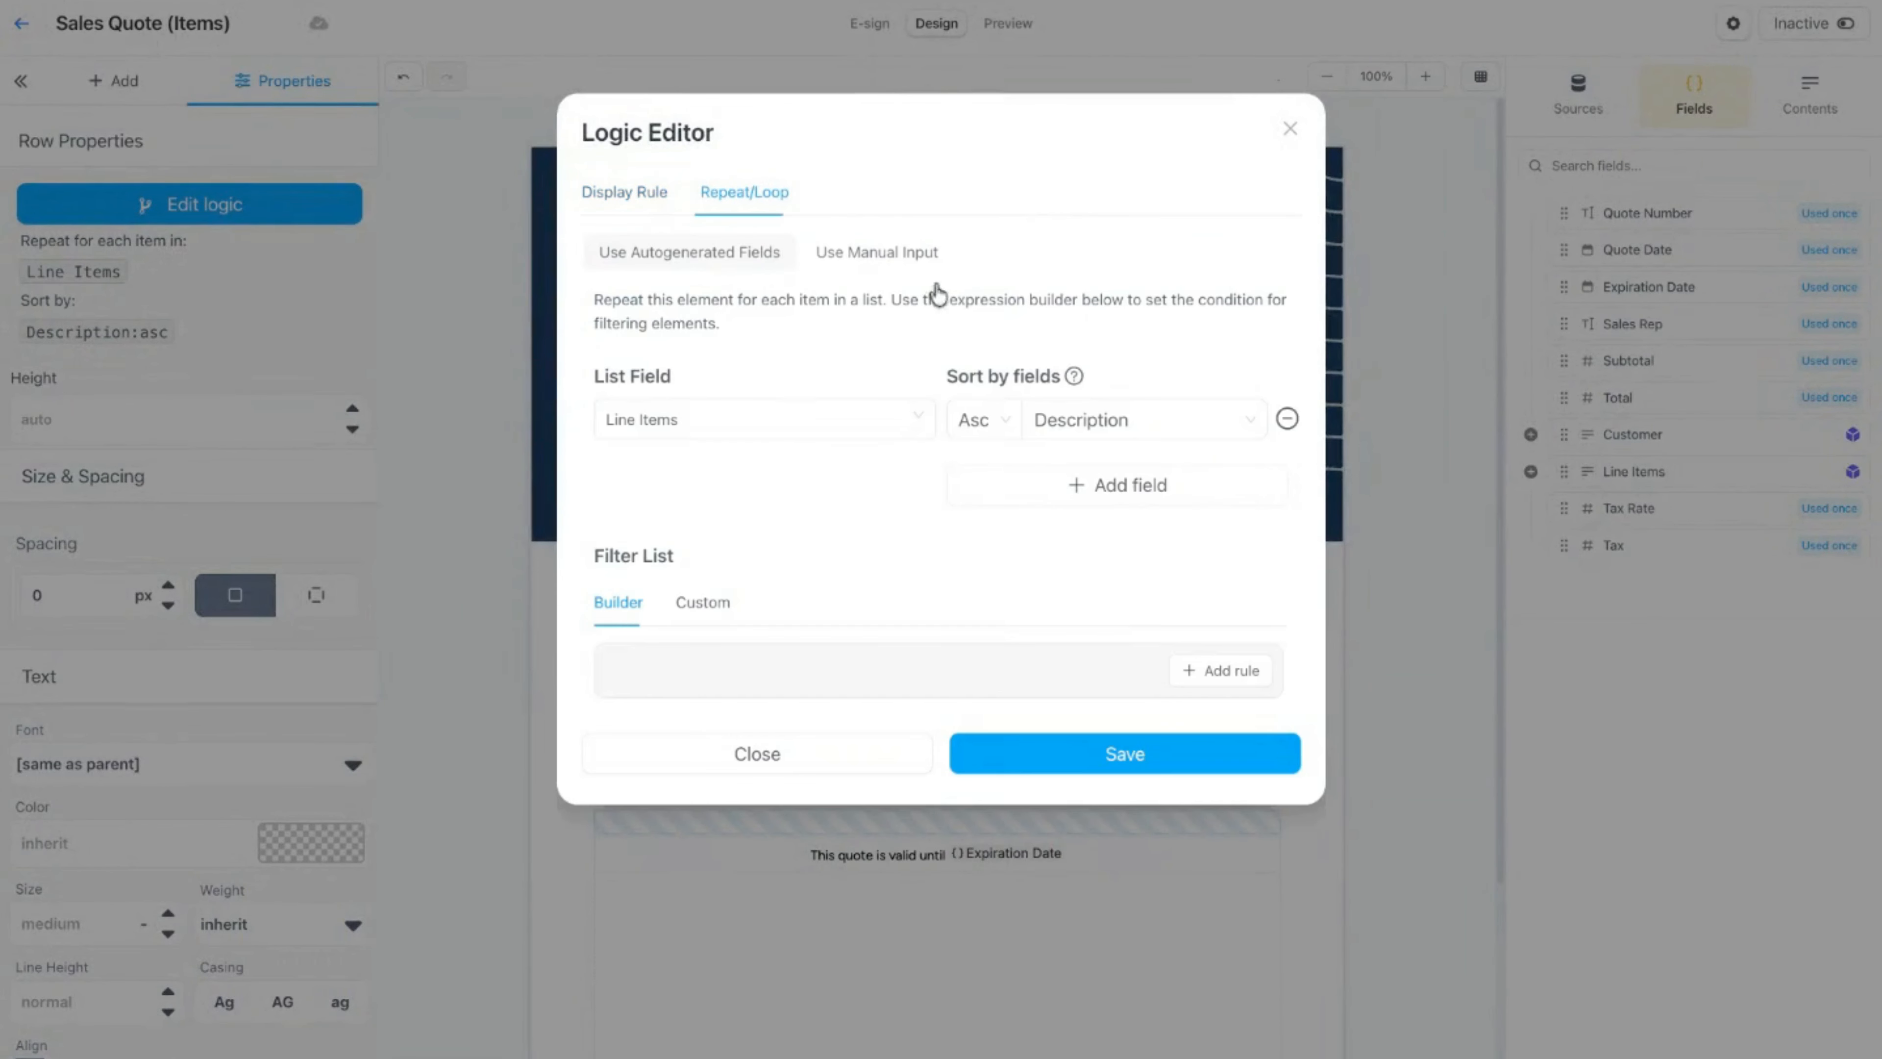
pyautogui.click(984, 420)
pyautogui.click(986, 503)
pyautogui.click(1108, 758)
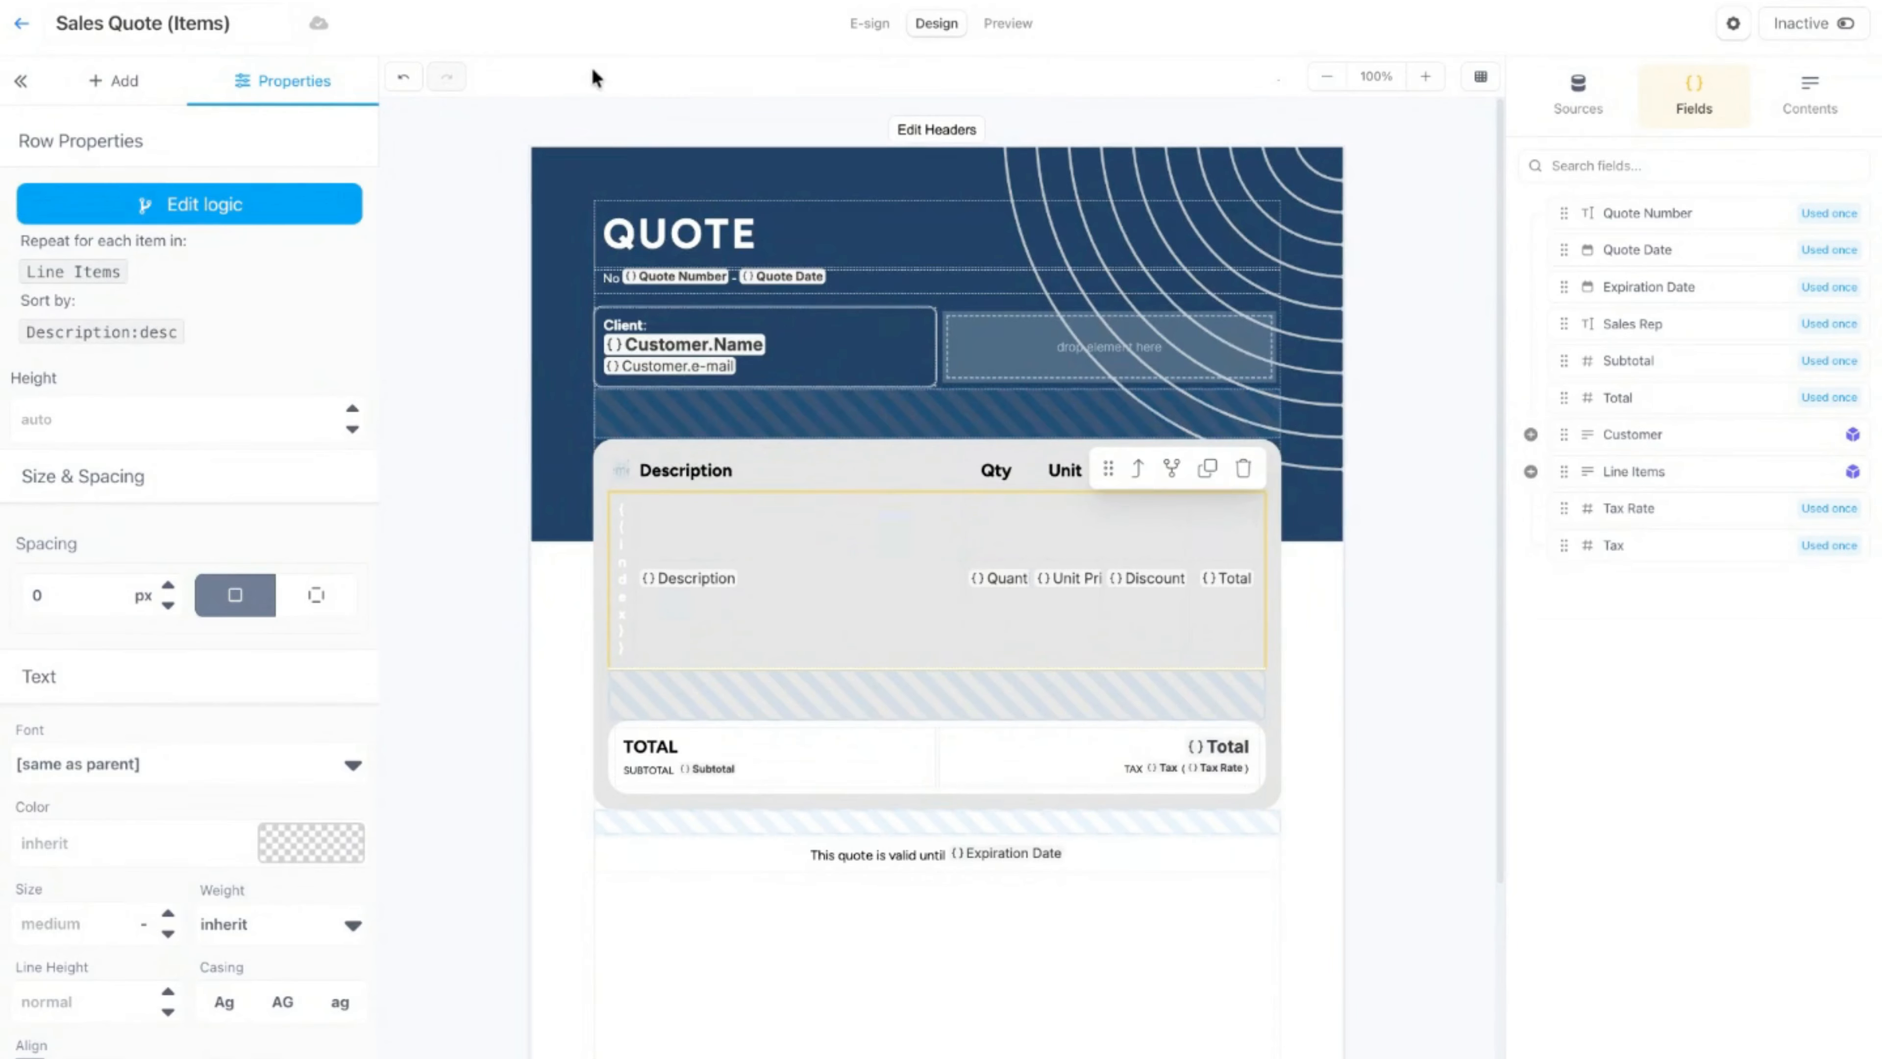
pyautogui.click(1006, 23)
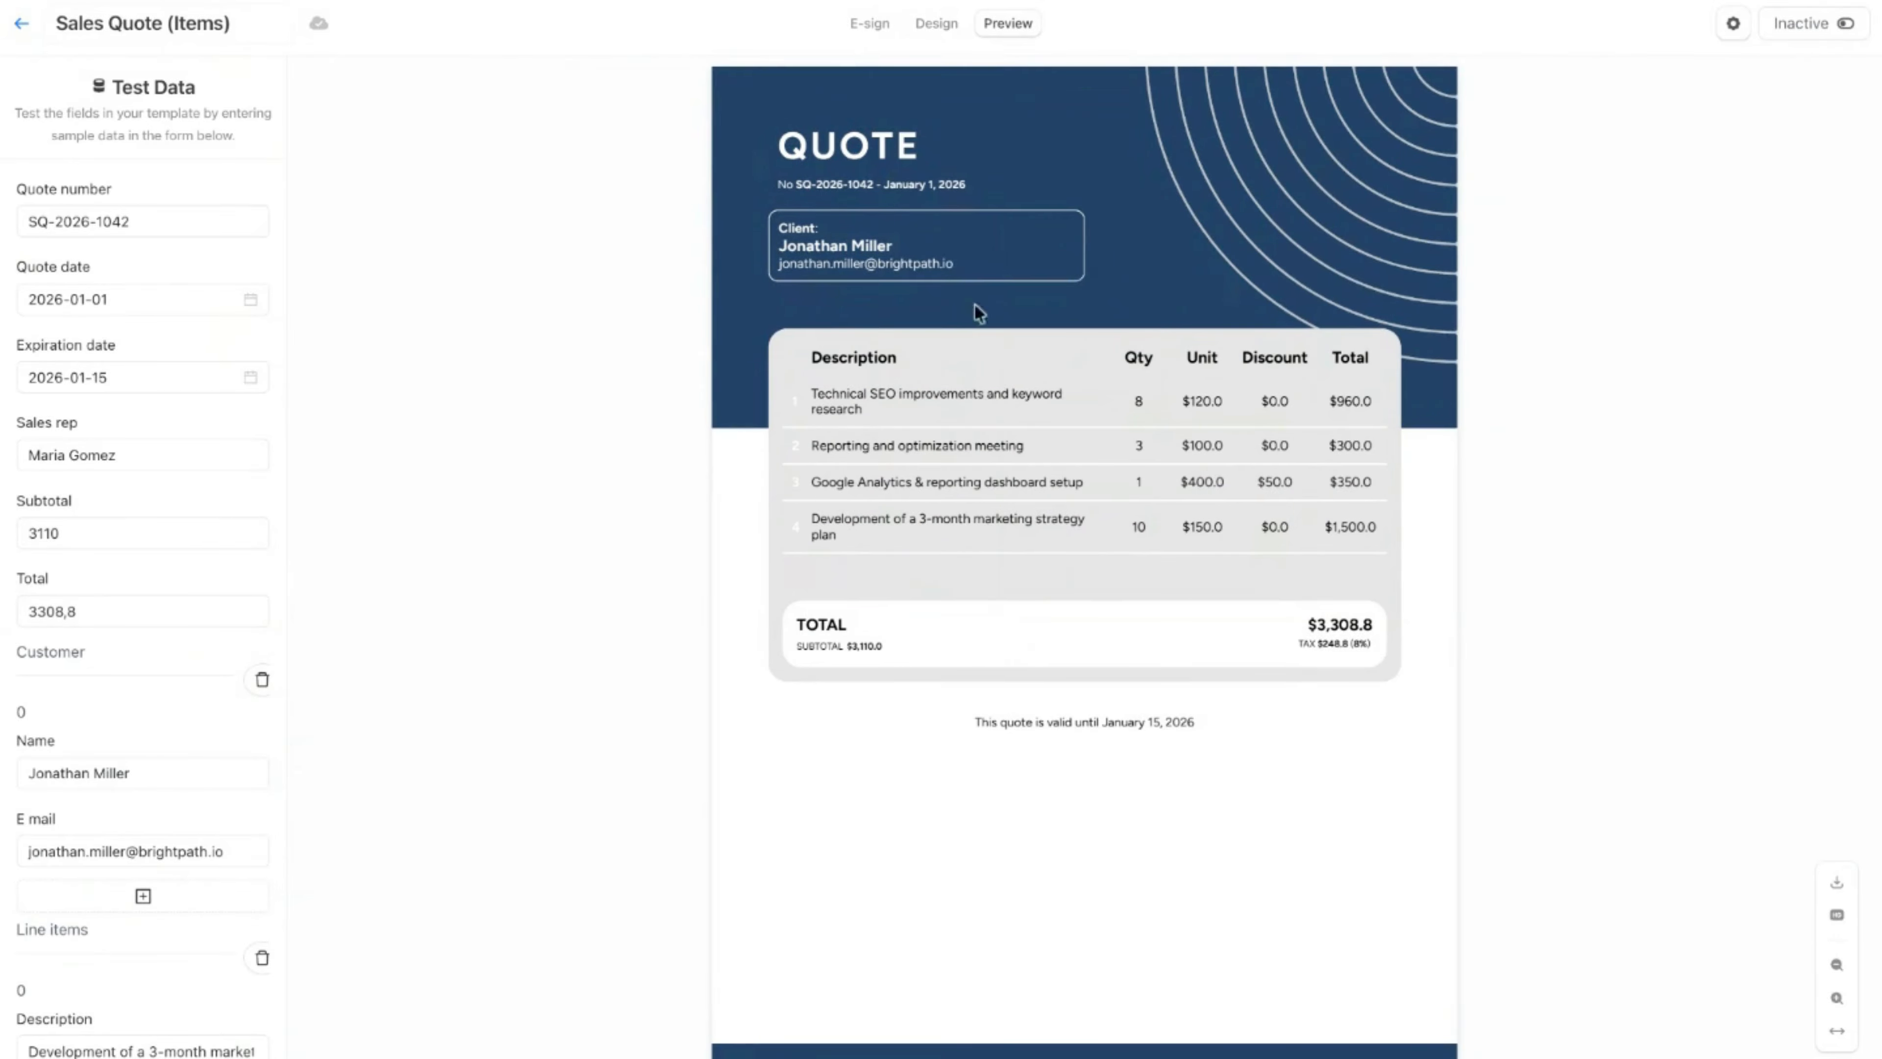
# Step: Set the row to sort by Description ascending plus Total ascending as a second sort field, save and preview the quote
pyautogui.click(928, 25)
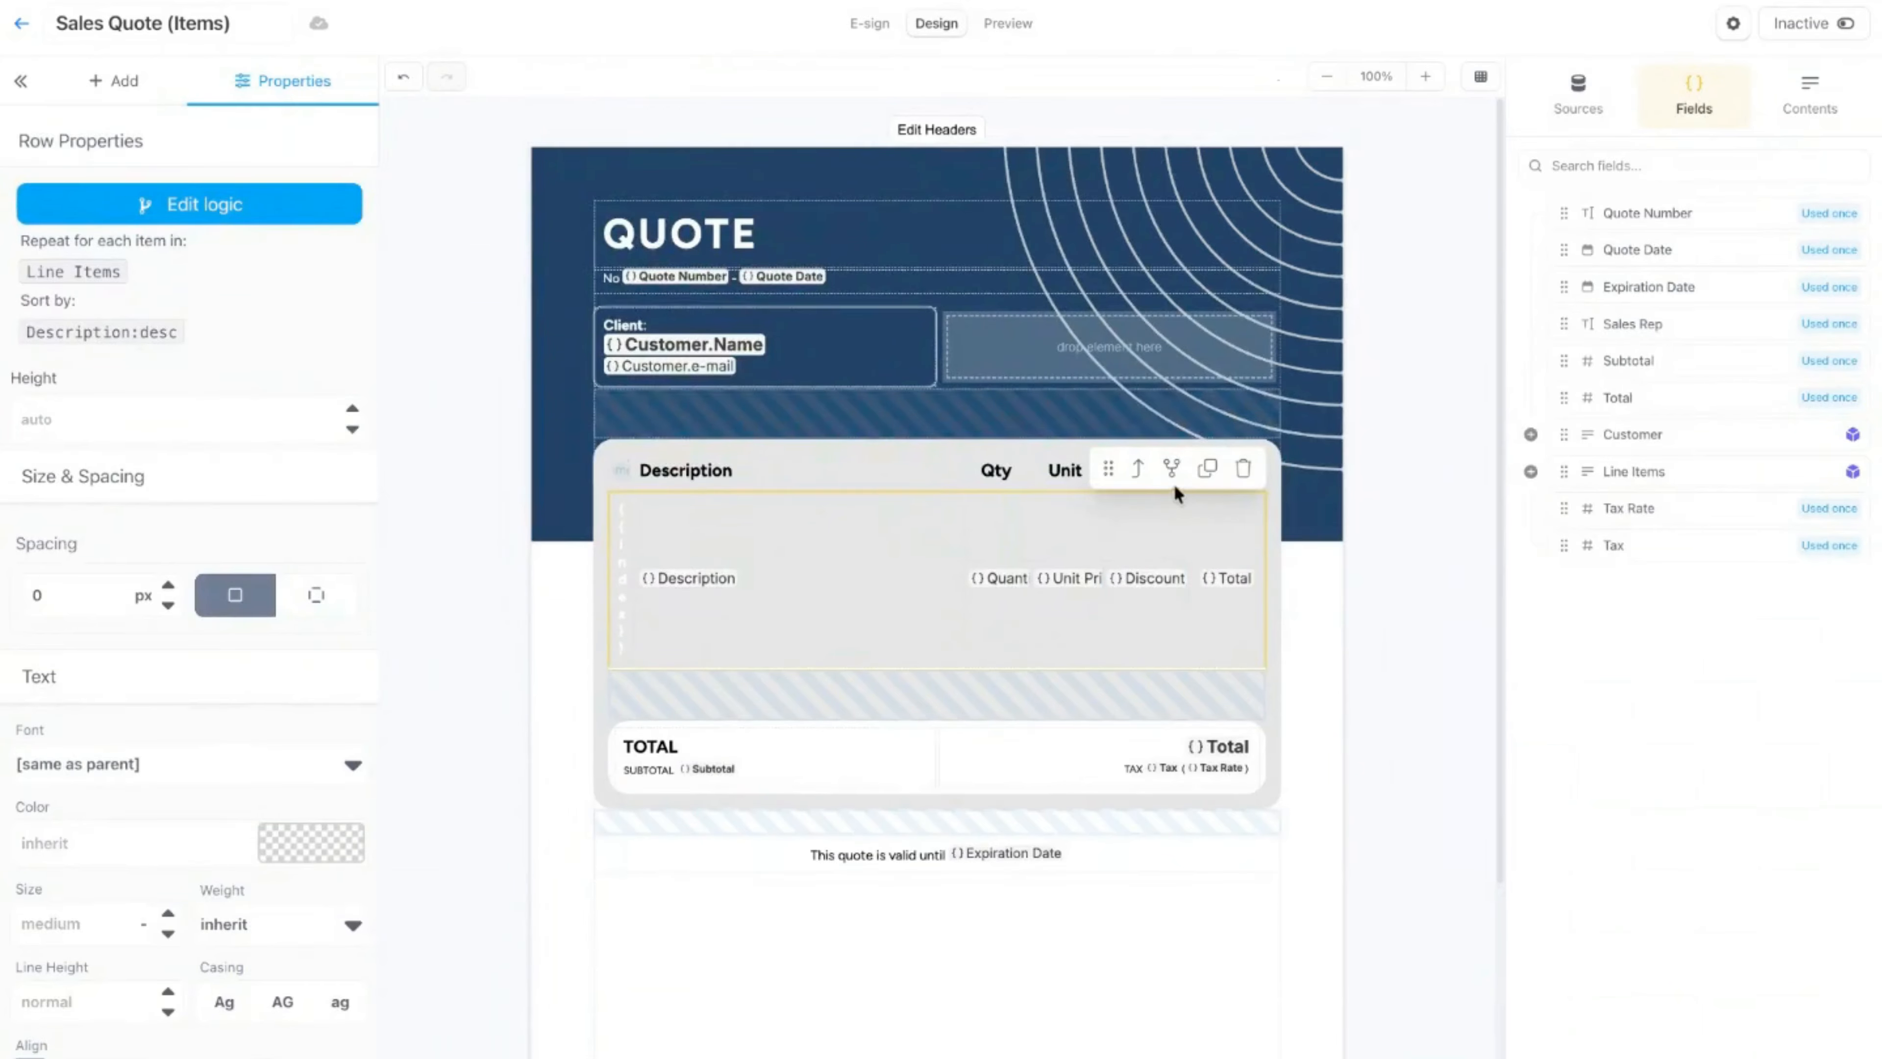
pyautogui.click(1171, 467)
pyautogui.click(763, 189)
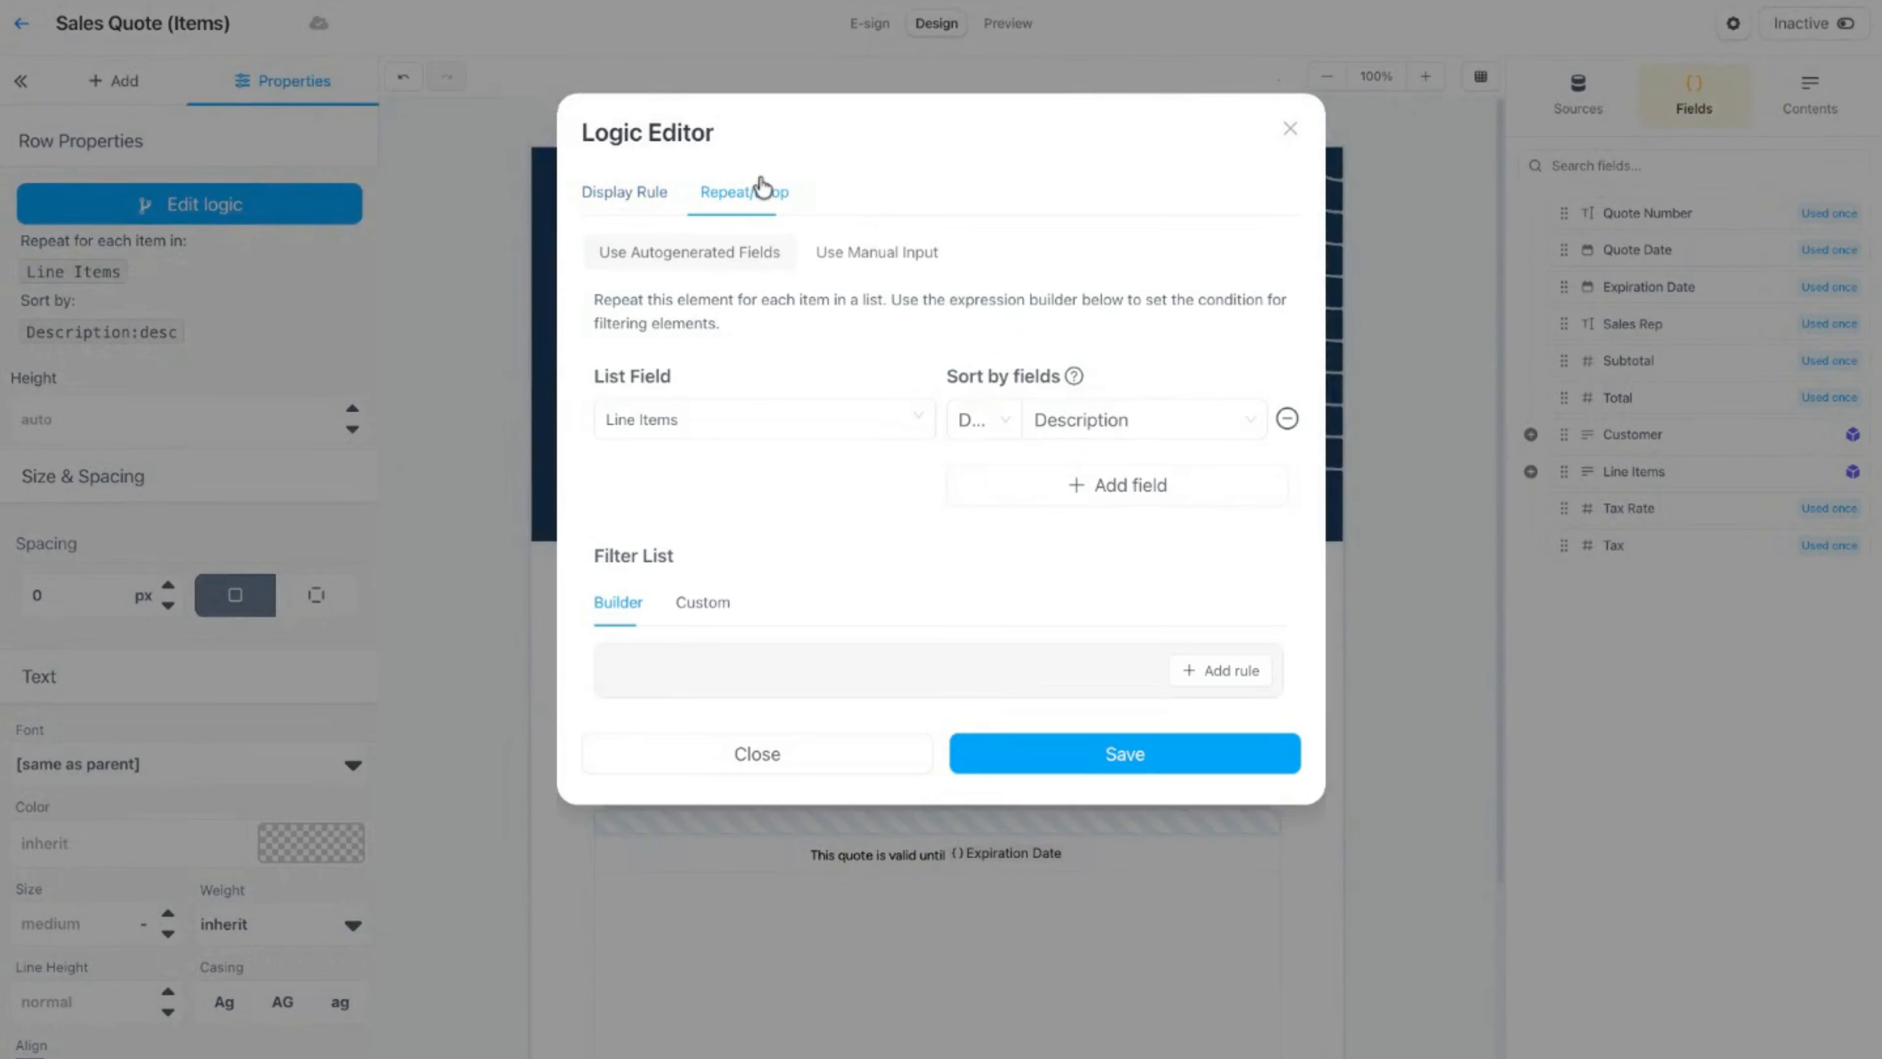
pyautogui.click(978, 419)
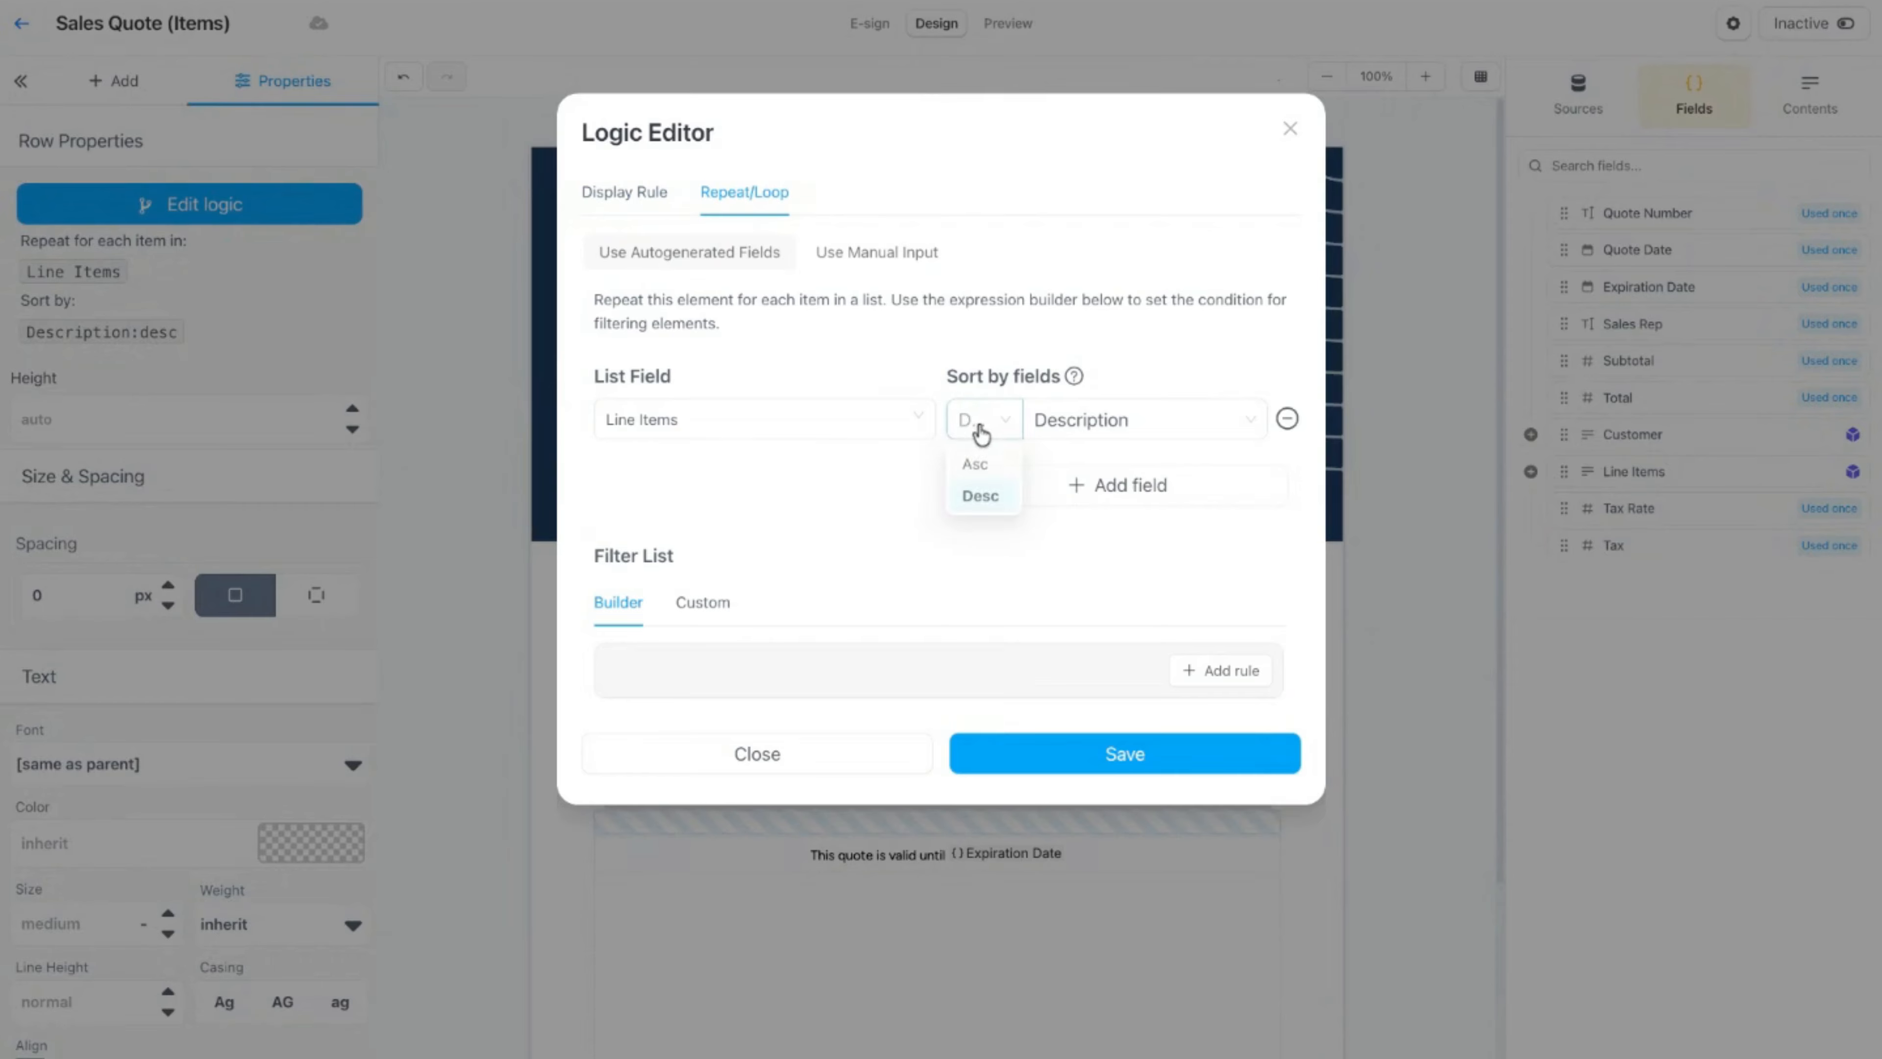
pyautogui.click(974, 454)
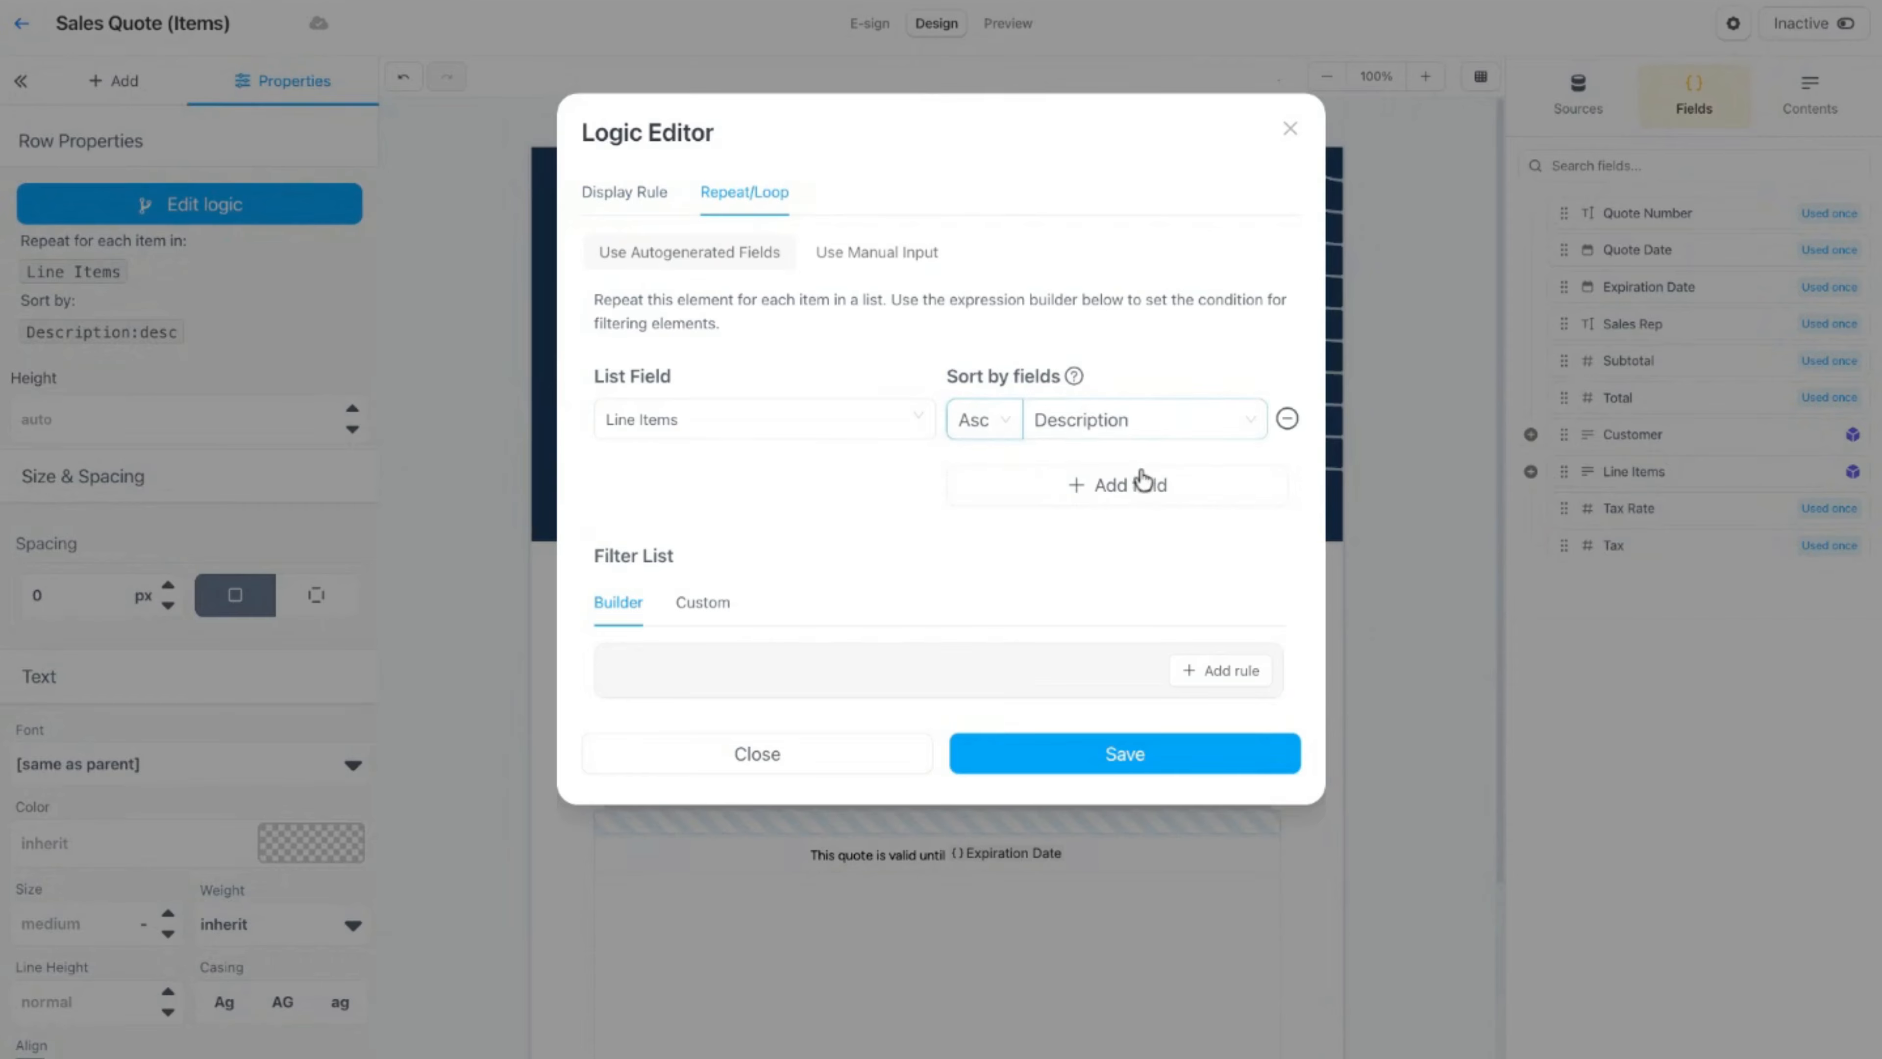
pyautogui.click(1145, 485)
pyautogui.click(1242, 485)
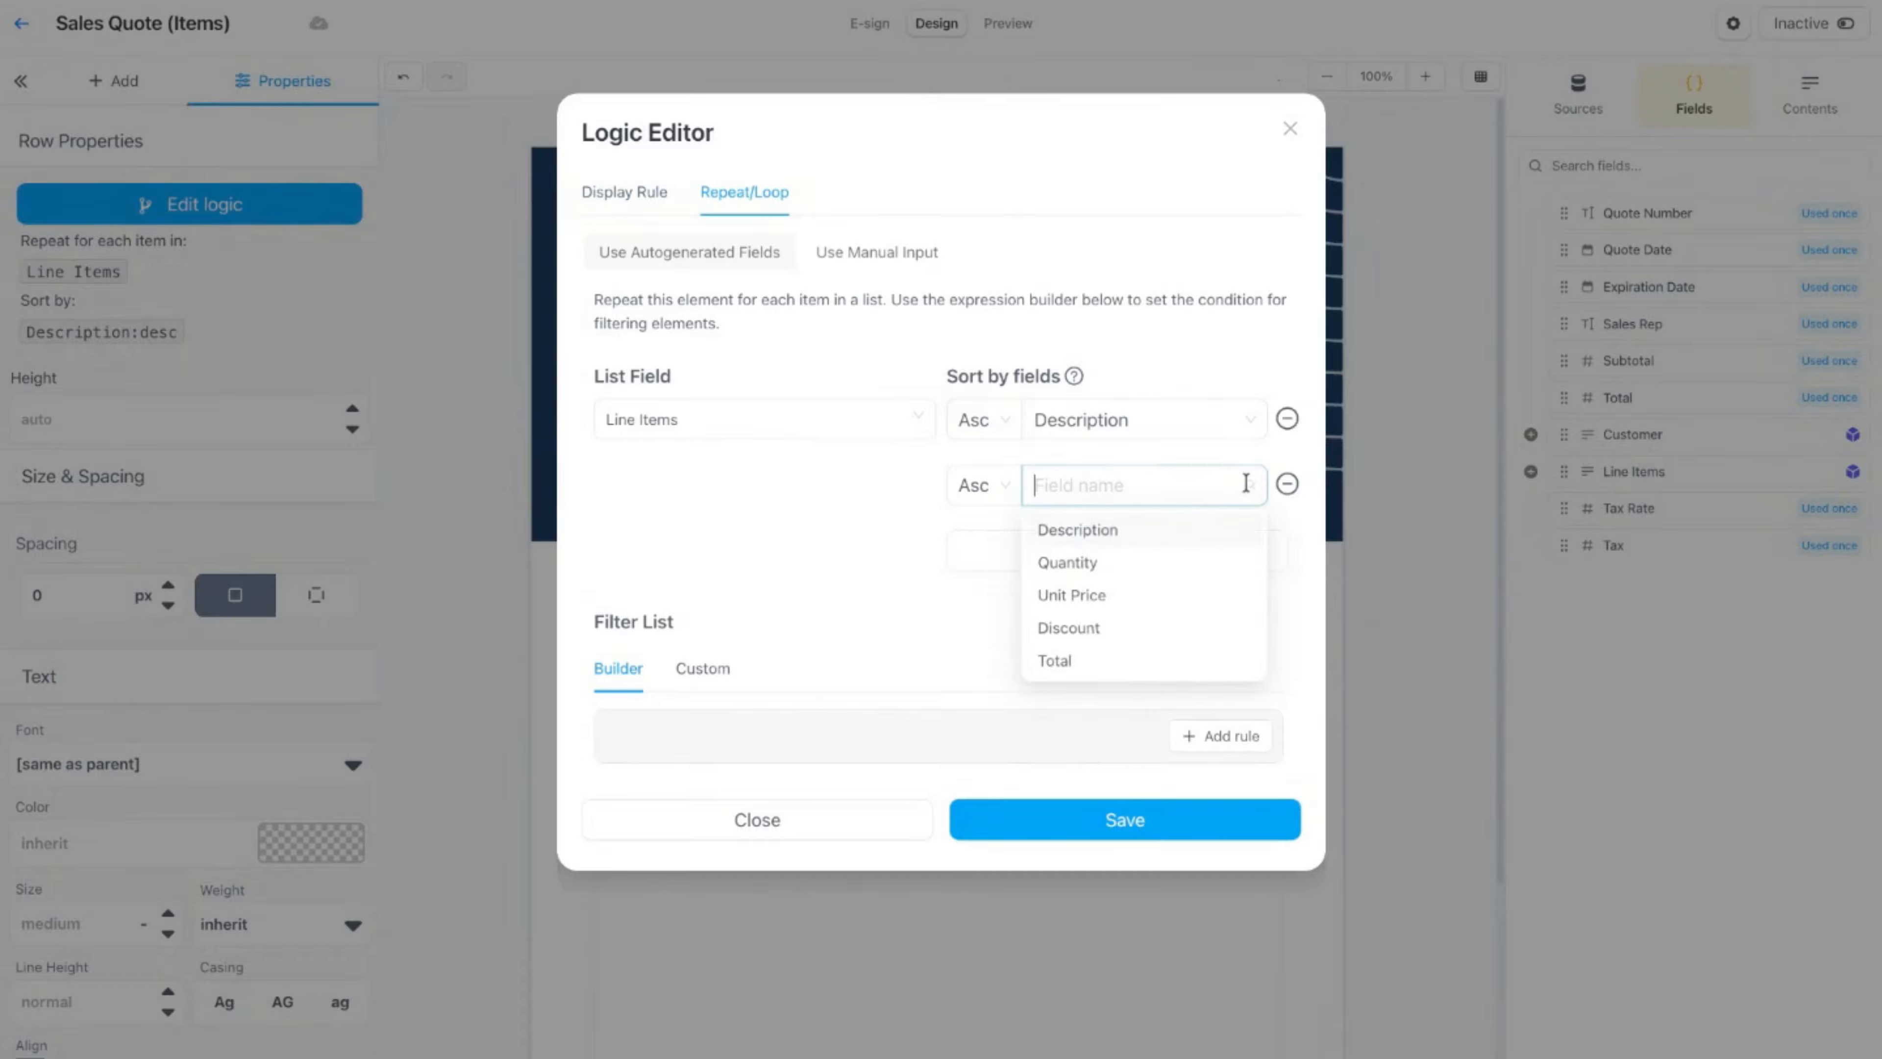
pyautogui.click(1092, 659)
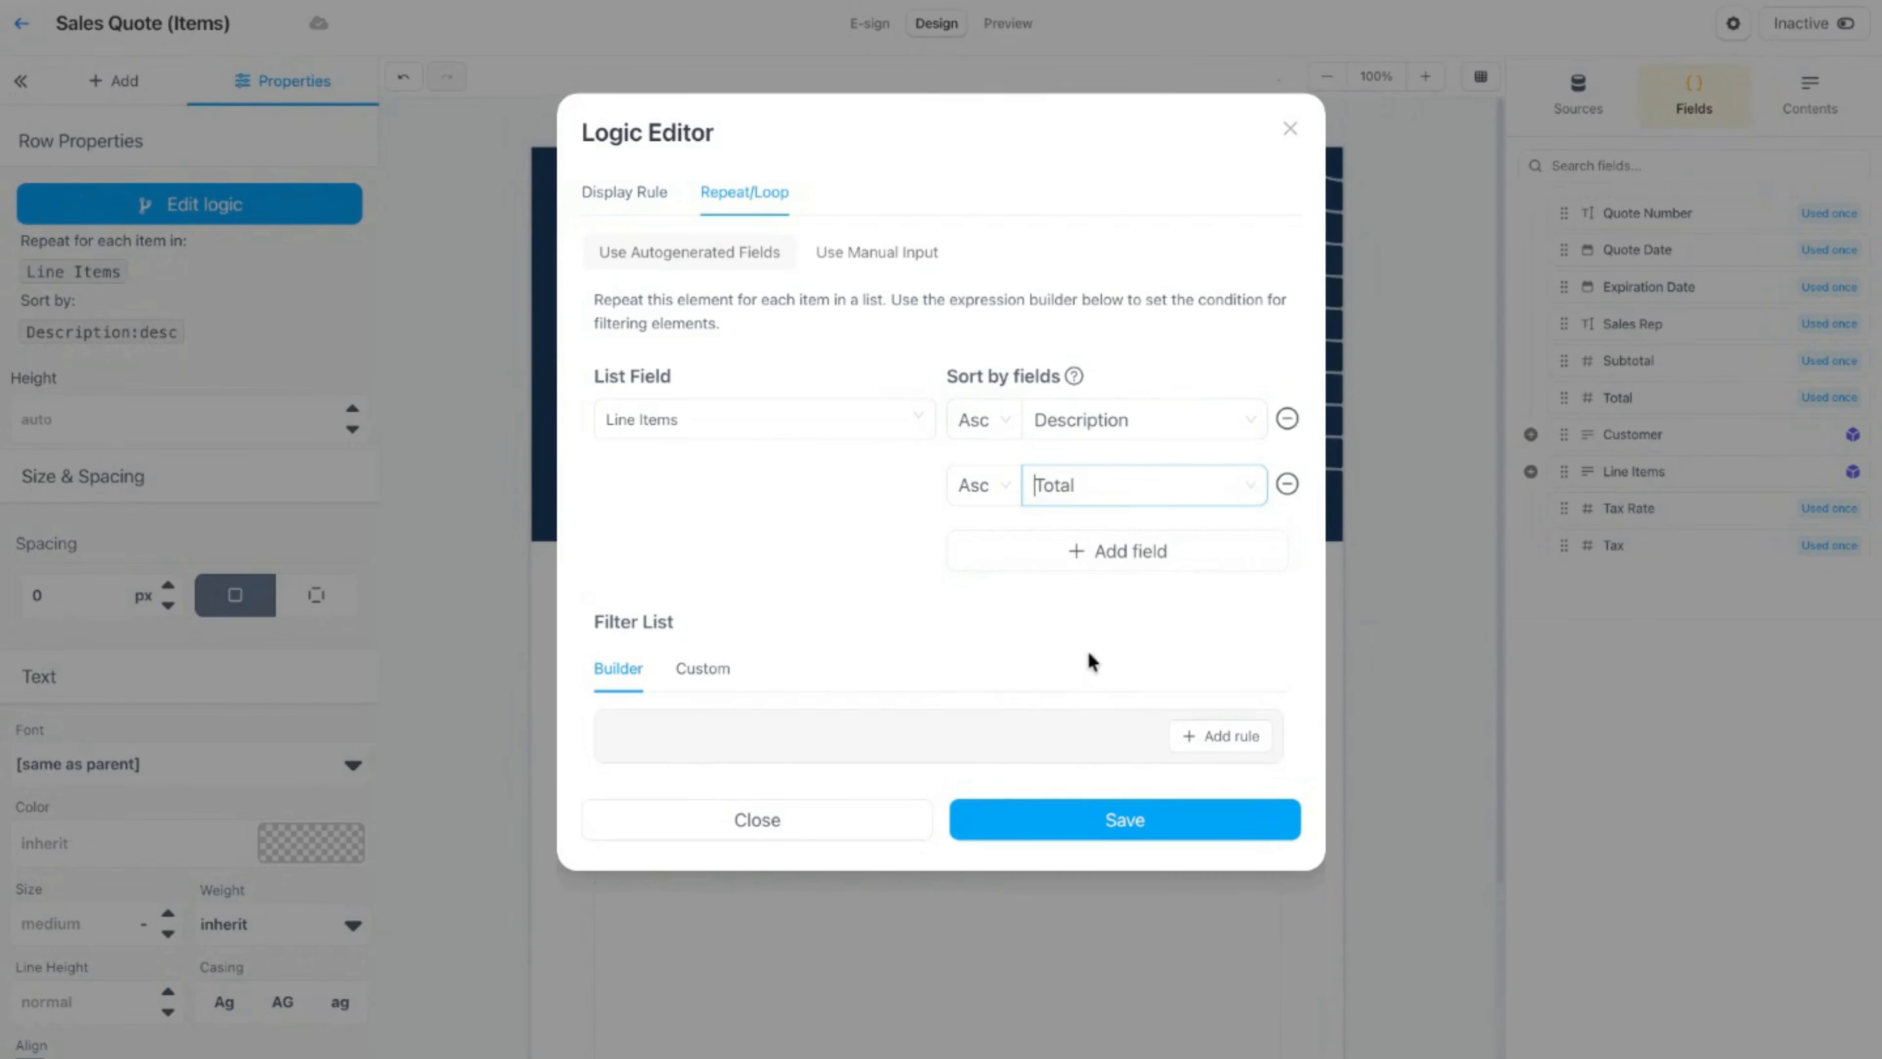
pyautogui.click(1017, 802)
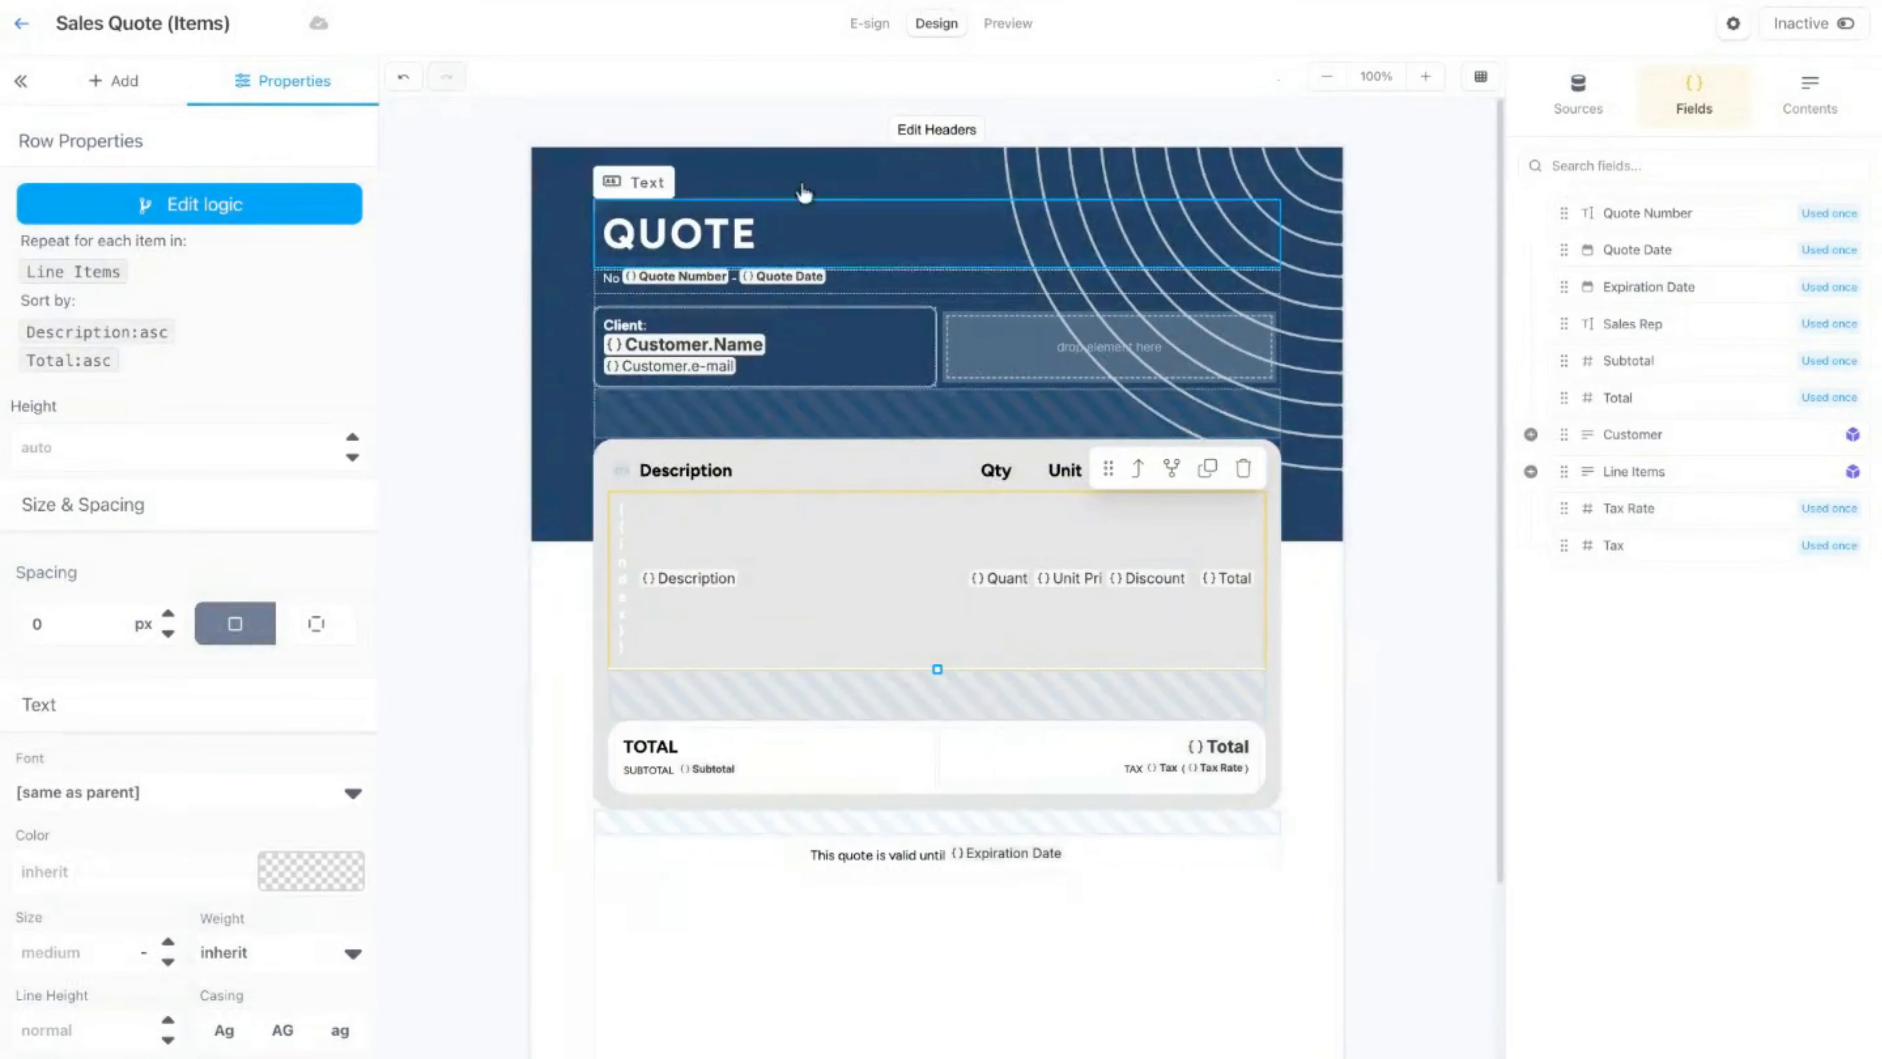
pyautogui.click(1013, 23)
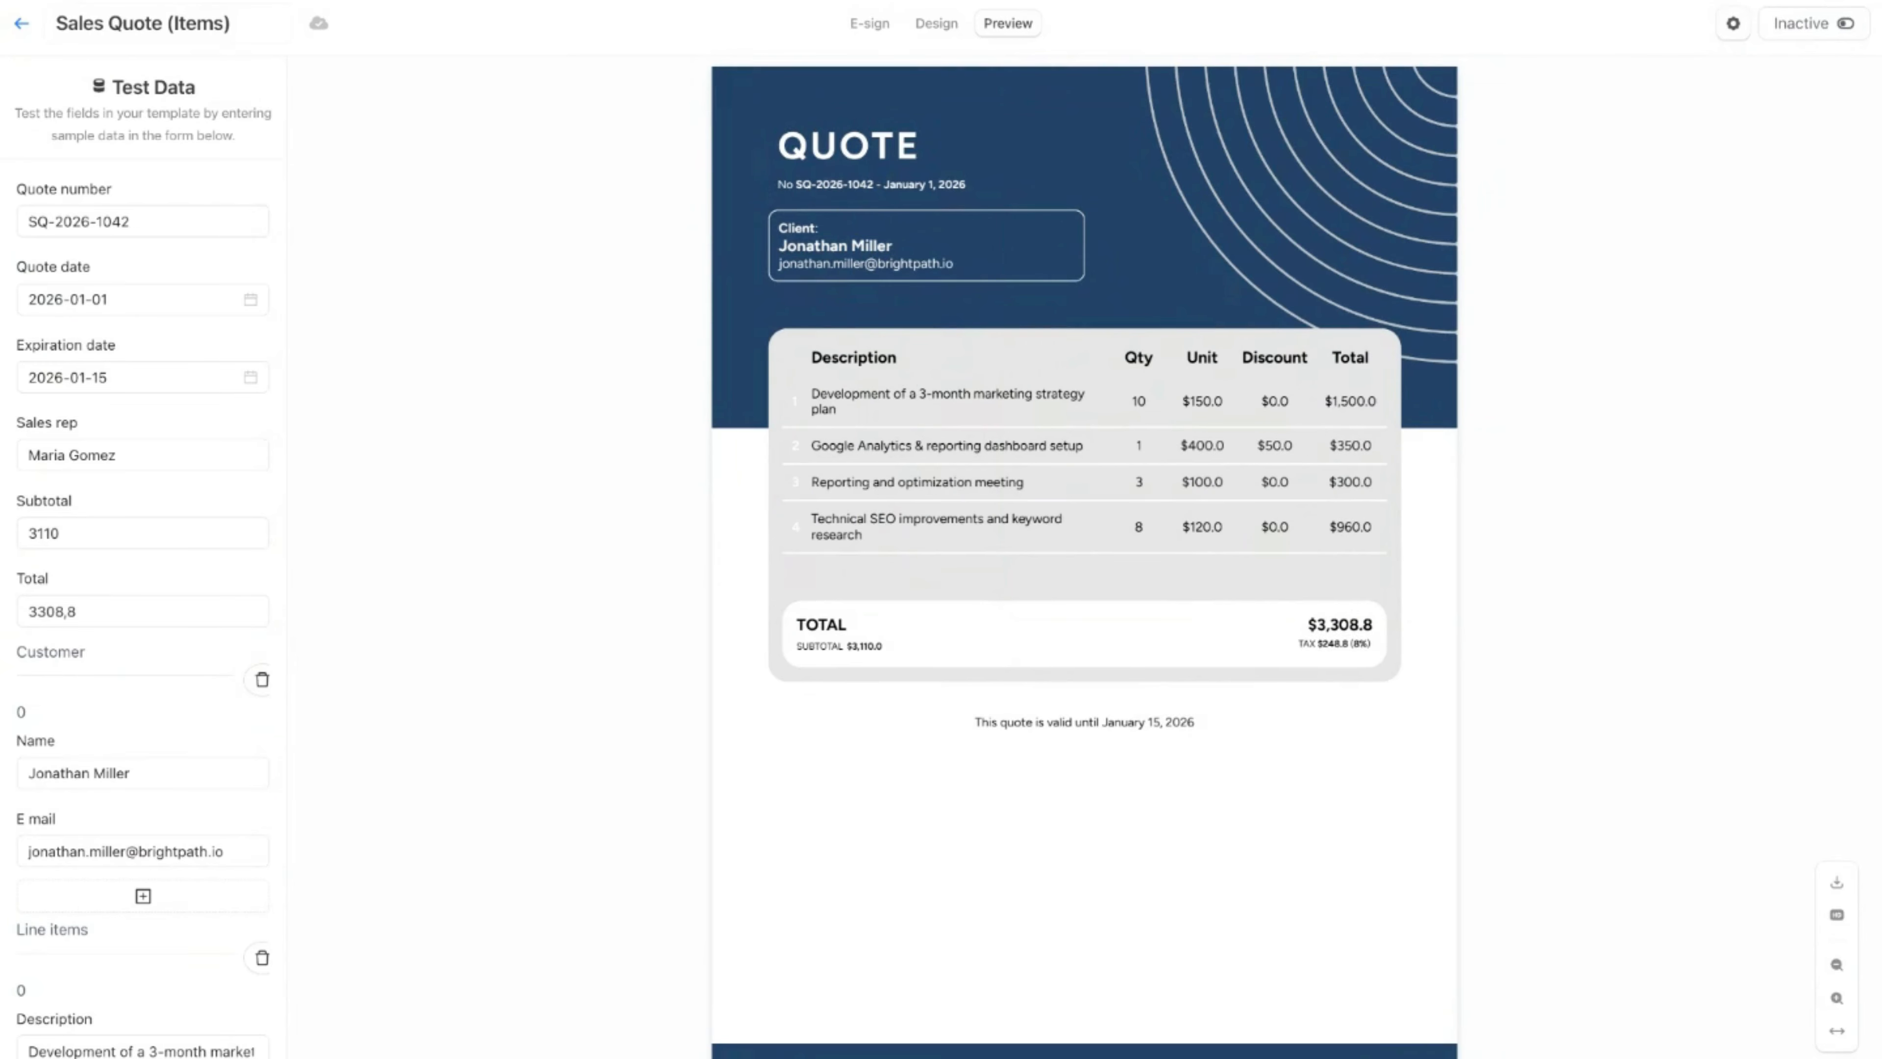
# Step: Replace the row's sort fields with a single ascending sort by Total, save the logic and preview the quote
pyautogui.click(935, 23)
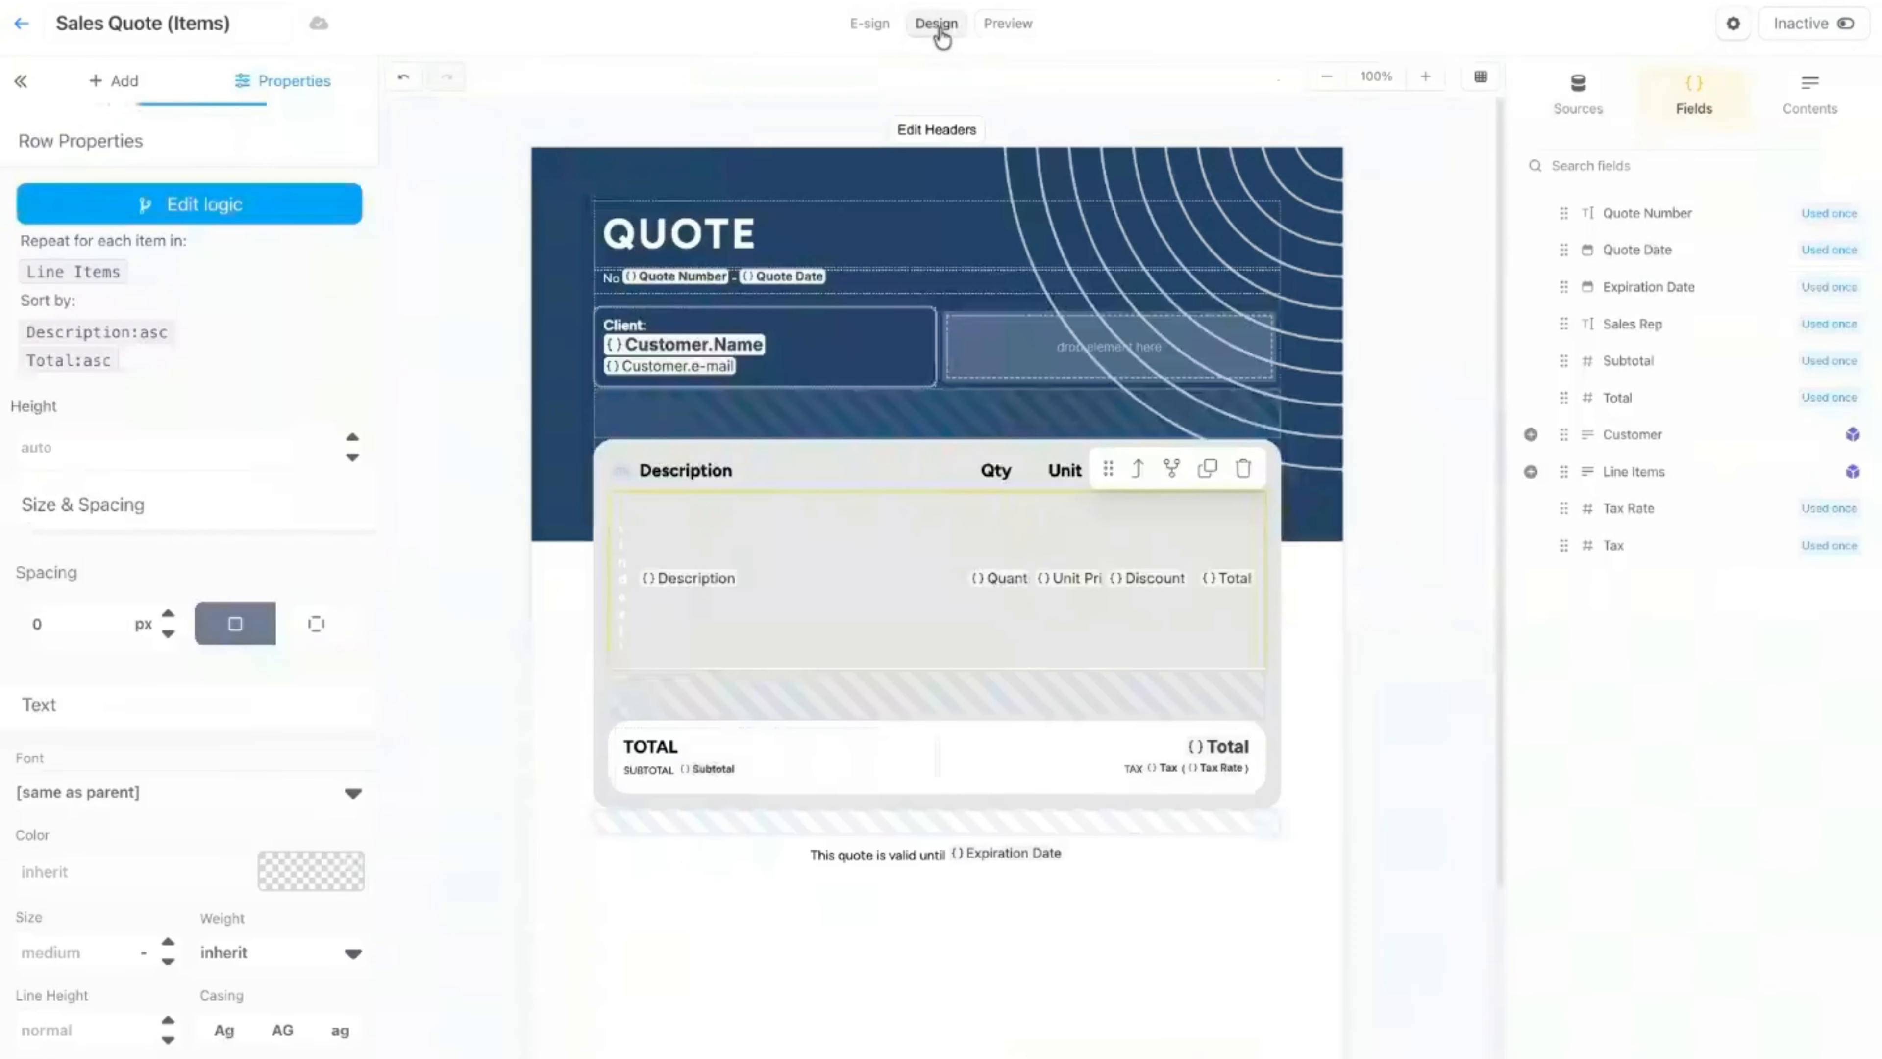
pyautogui.click(1168, 470)
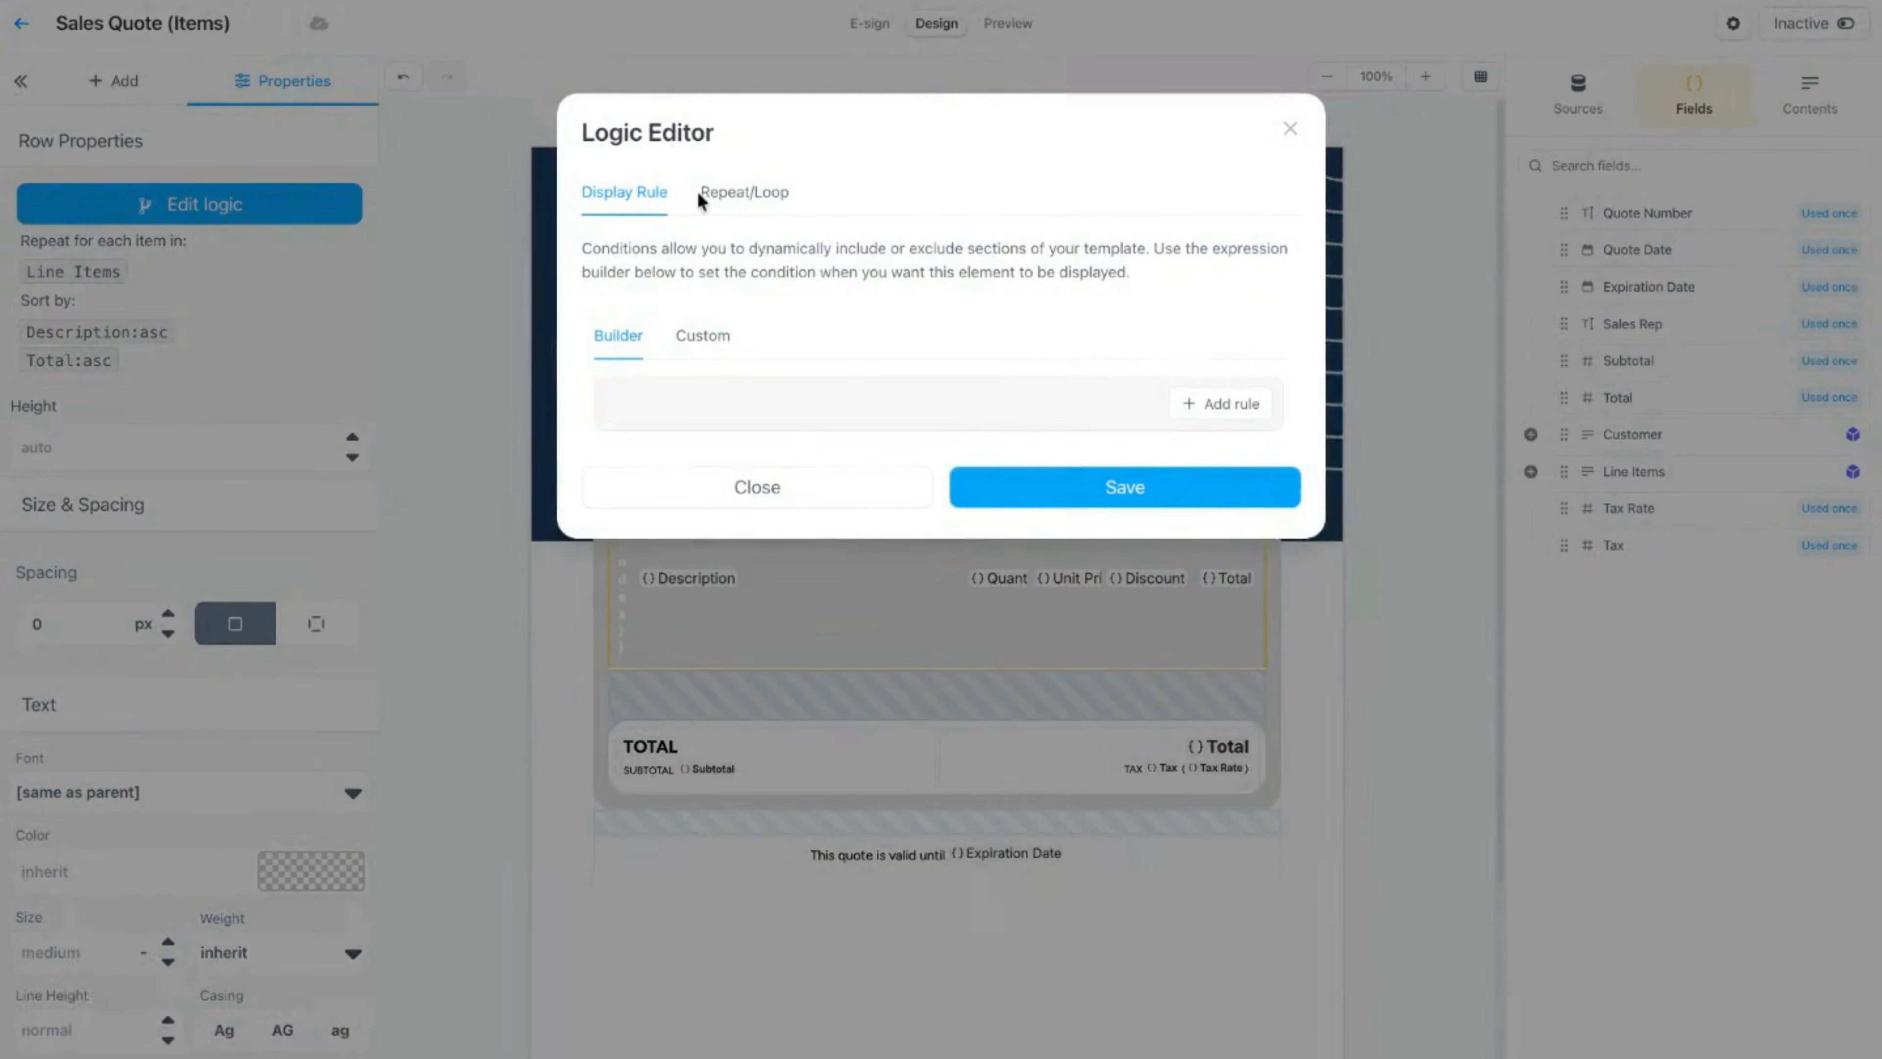
pyautogui.click(744, 193)
pyautogui.click(1288, 421)
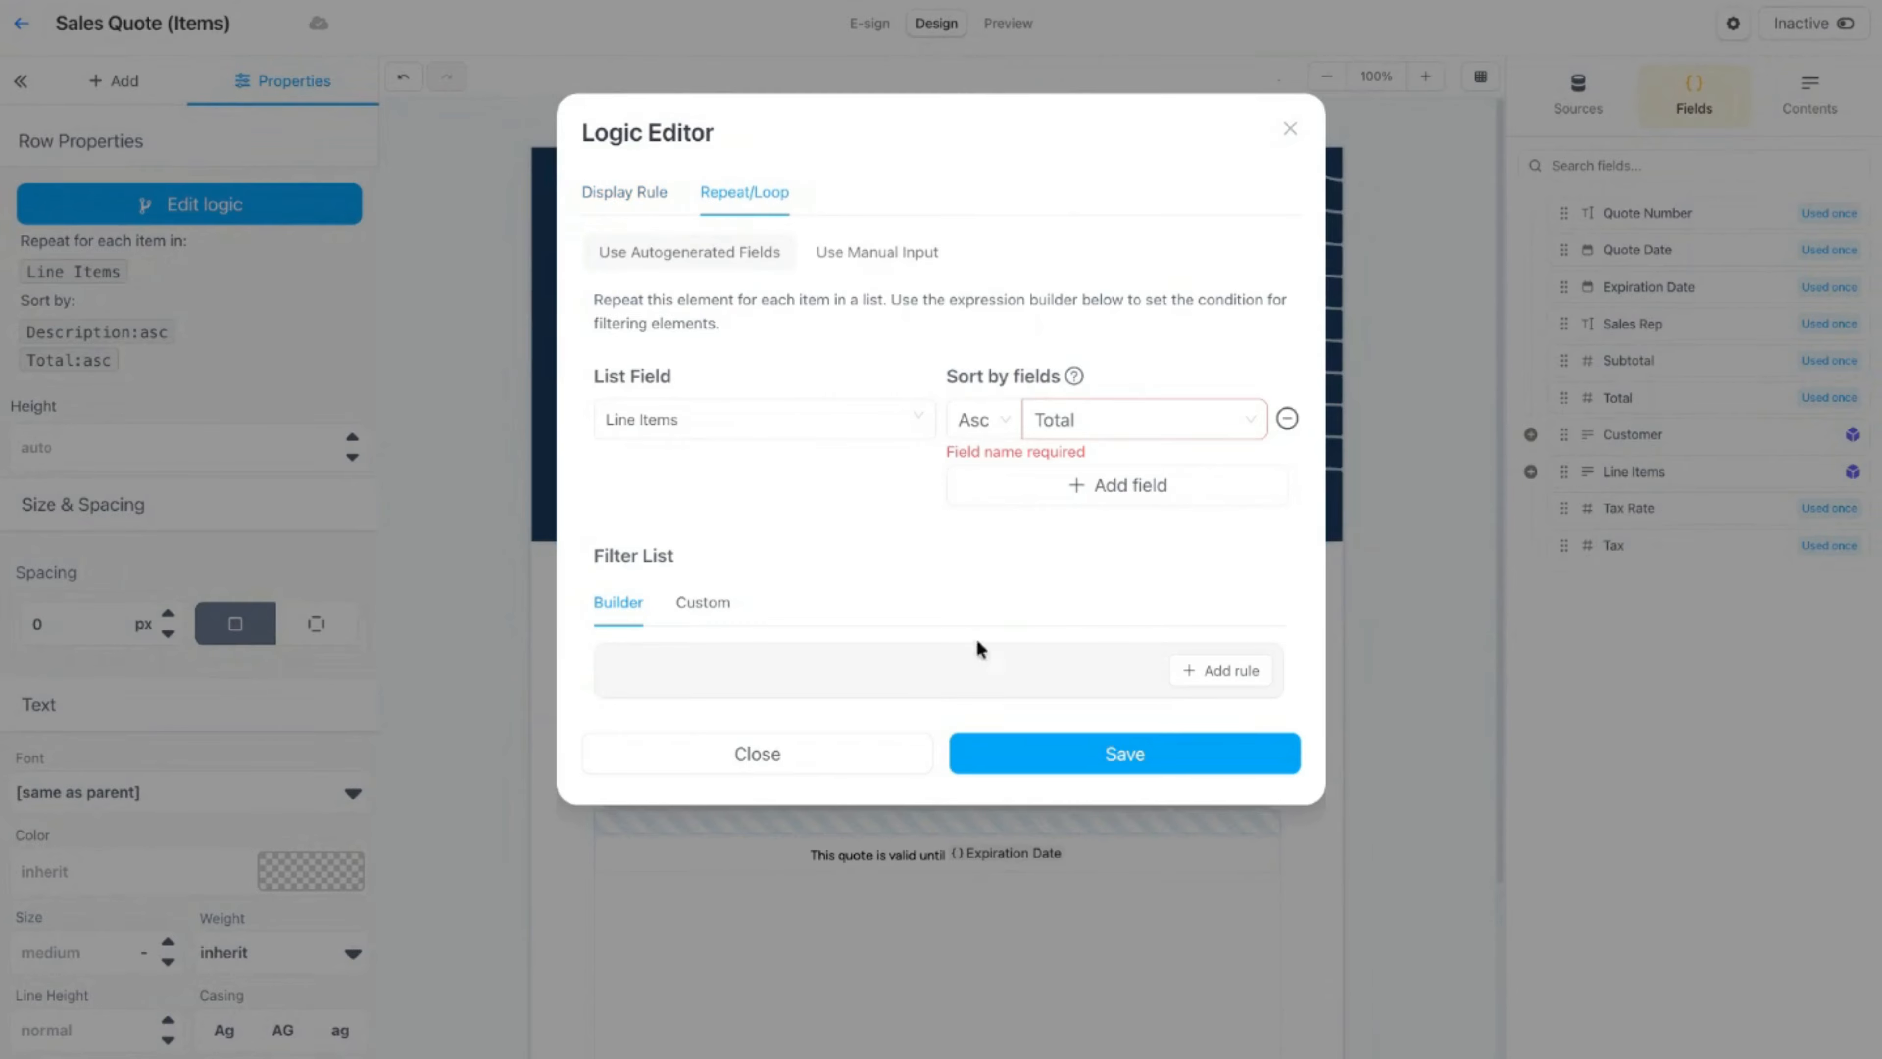
pyautogui.click(1119, 416)
pyautogui.click(1105, 597)
pyautogui.click(1287, 419)
pyautogui.click(1165, 420)
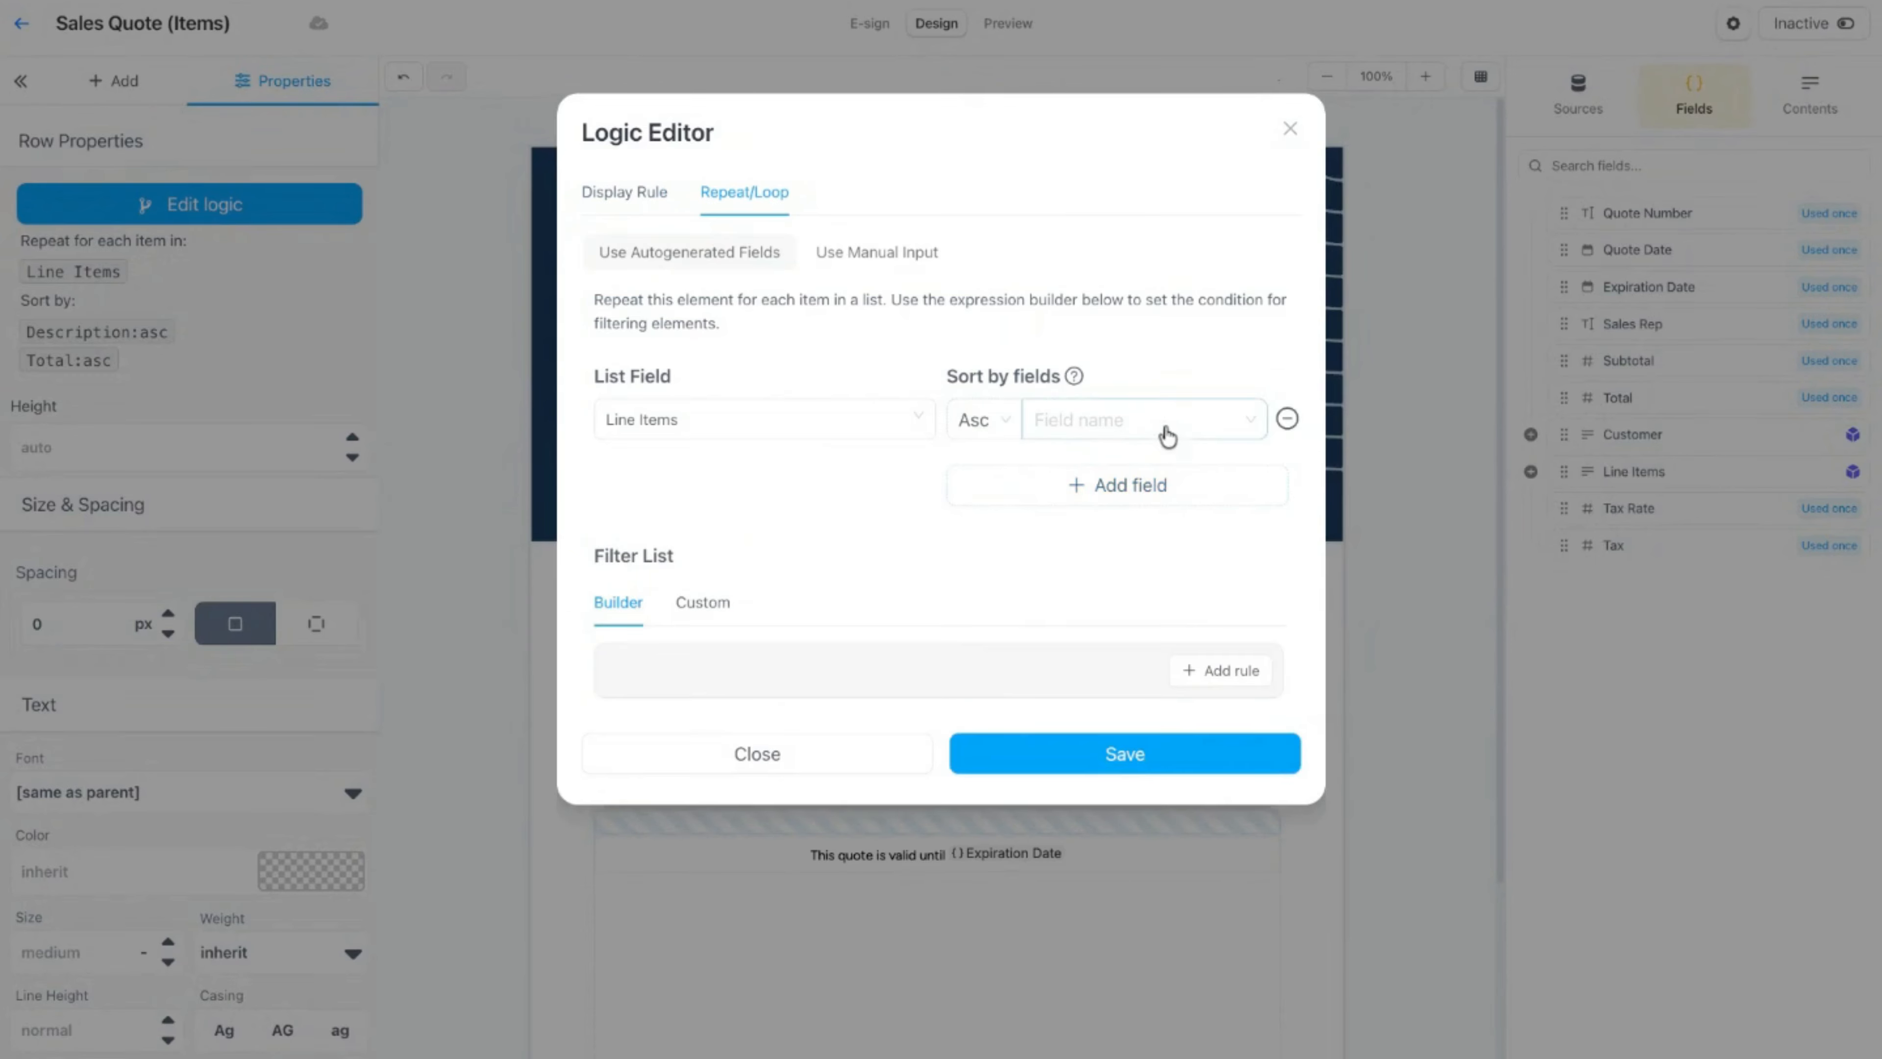
pyautogui.click(1156, 421)
pyautogui.click(1102, 594)
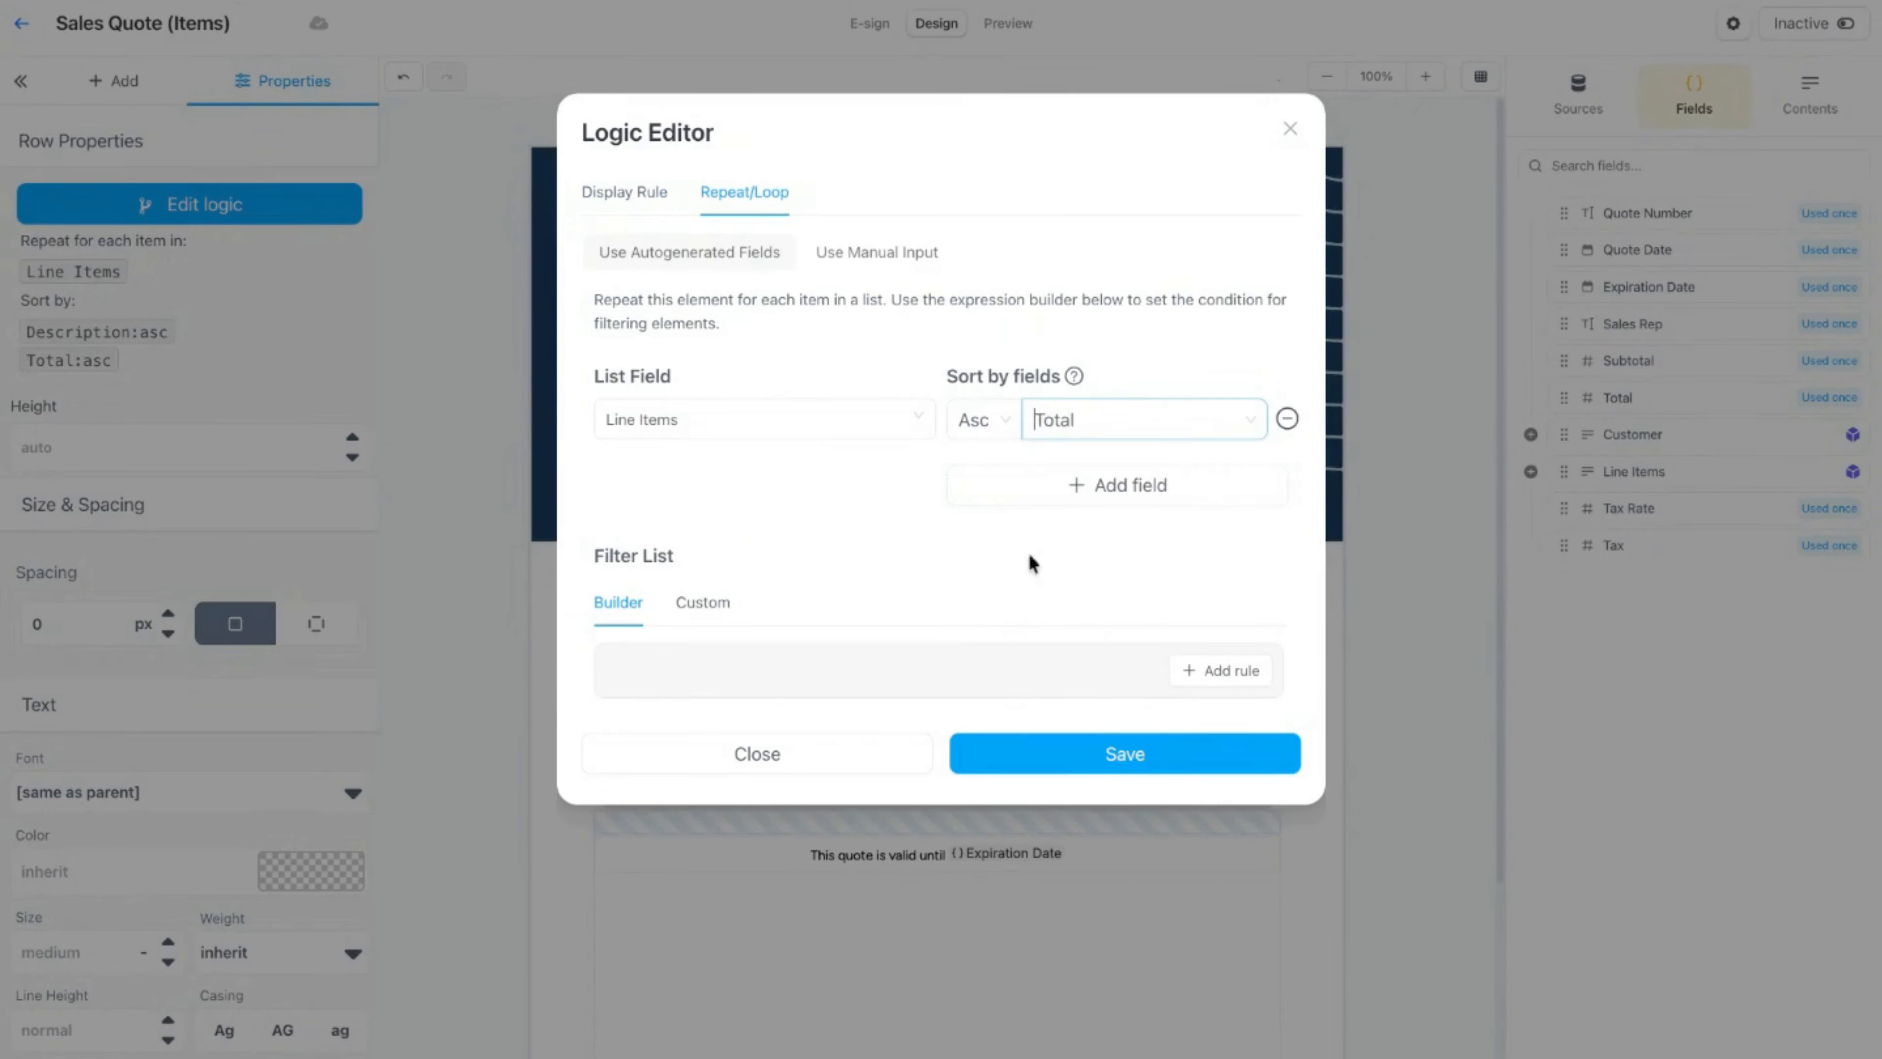
pyautogui.click(1089, 768)
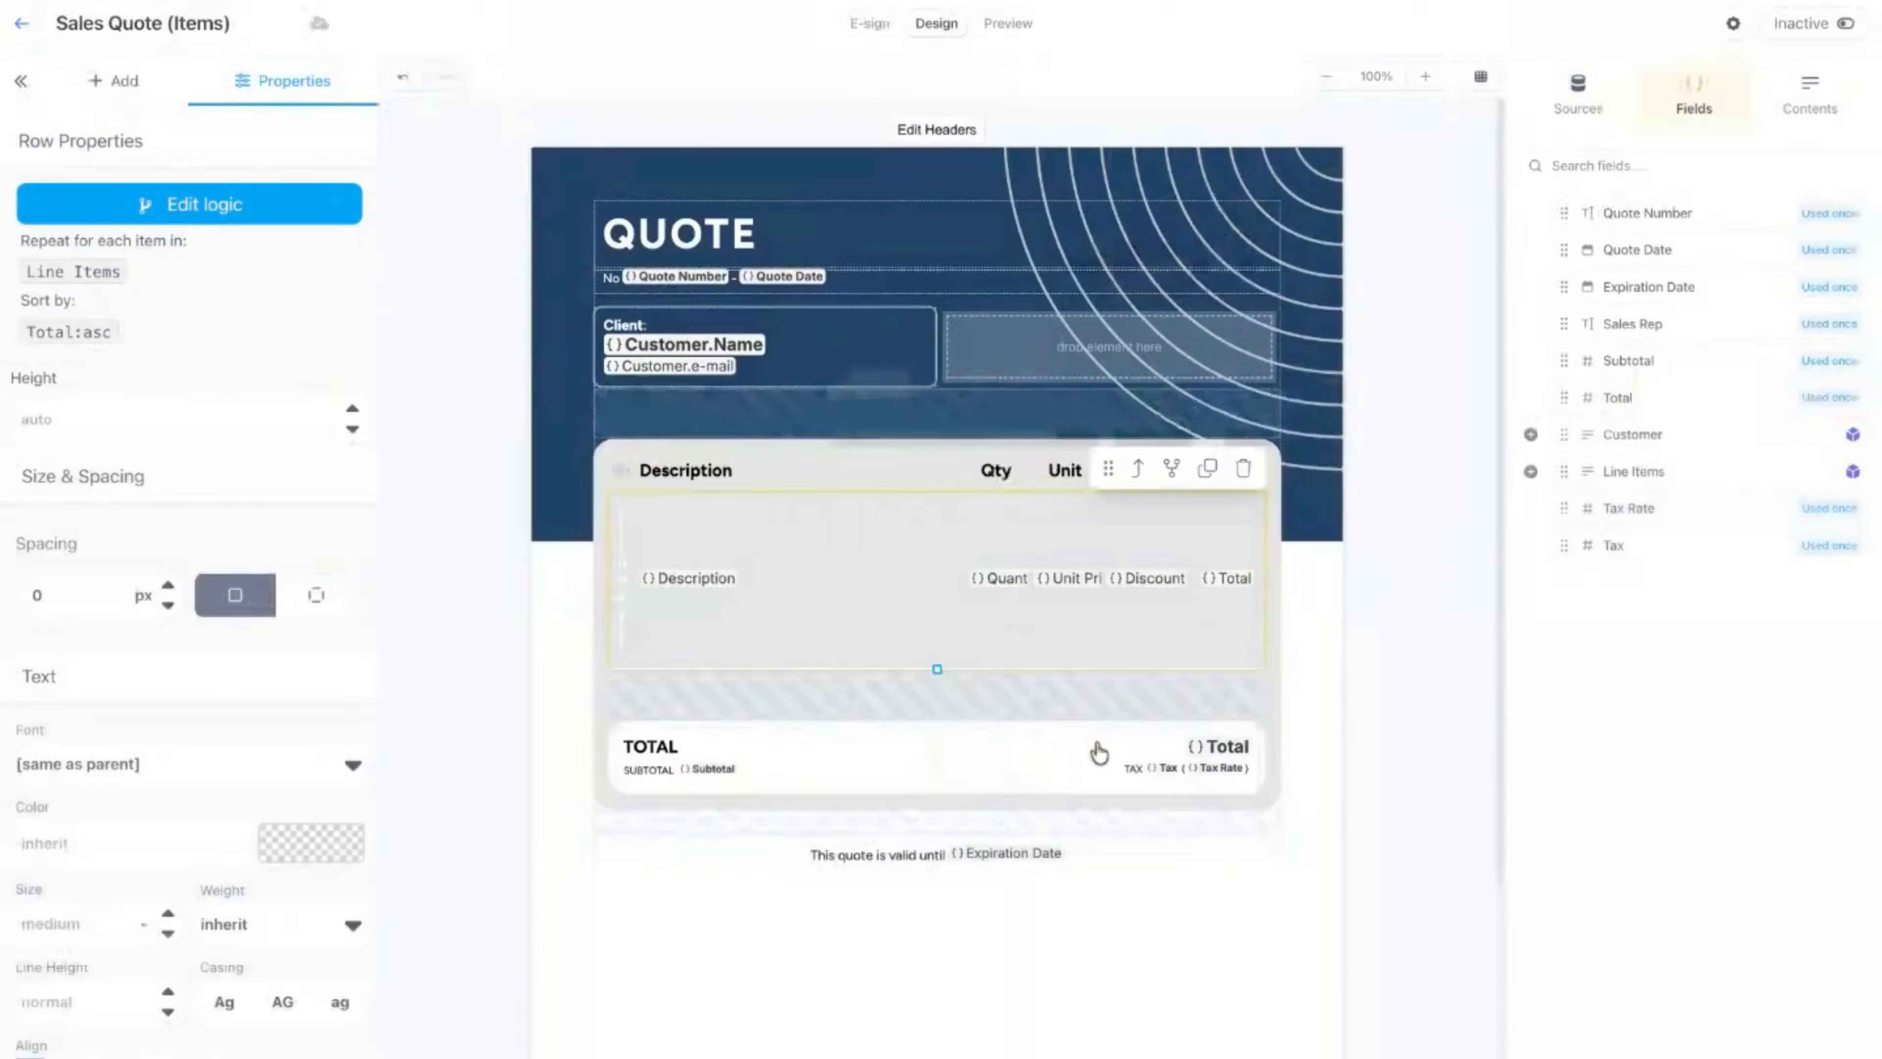
pyautogui.click(1009, 24)
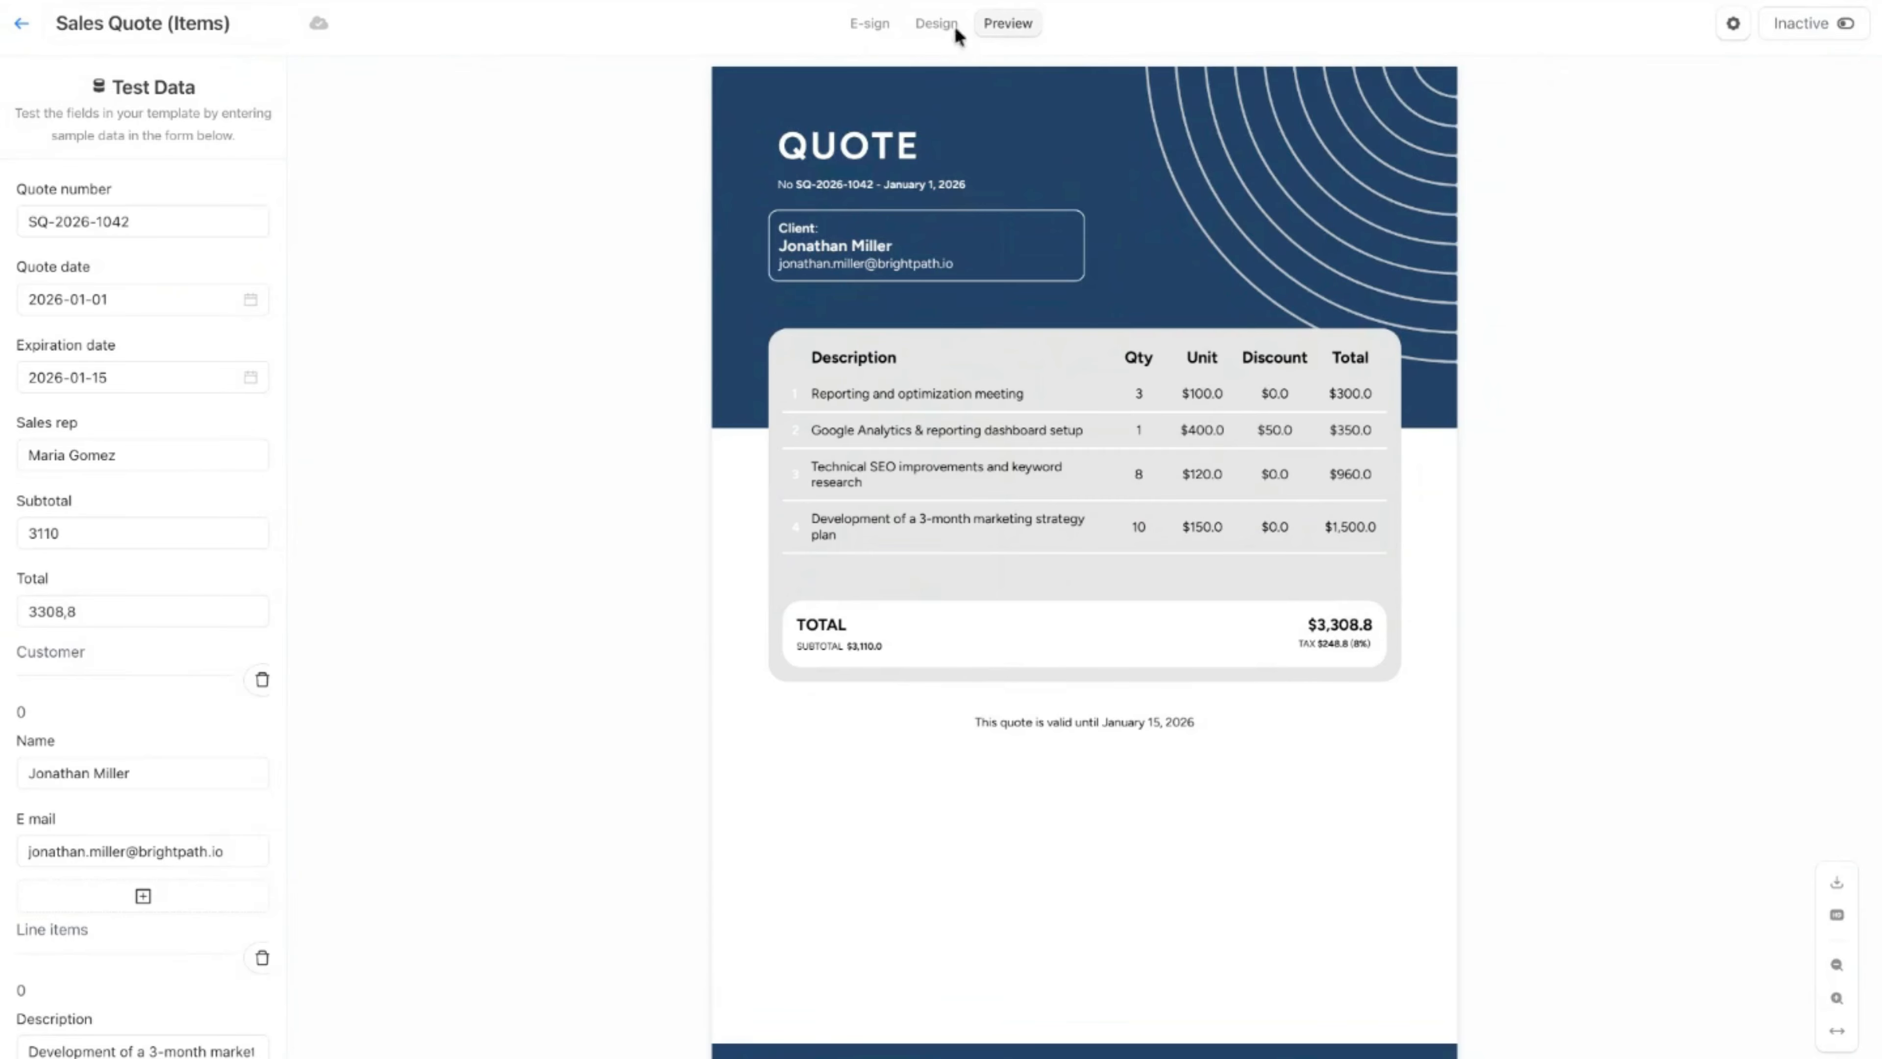
# Step: Back in the design, review the fields available for sorting in the row's repeat logic and close it without changes
pyautogui.click(937, 23)
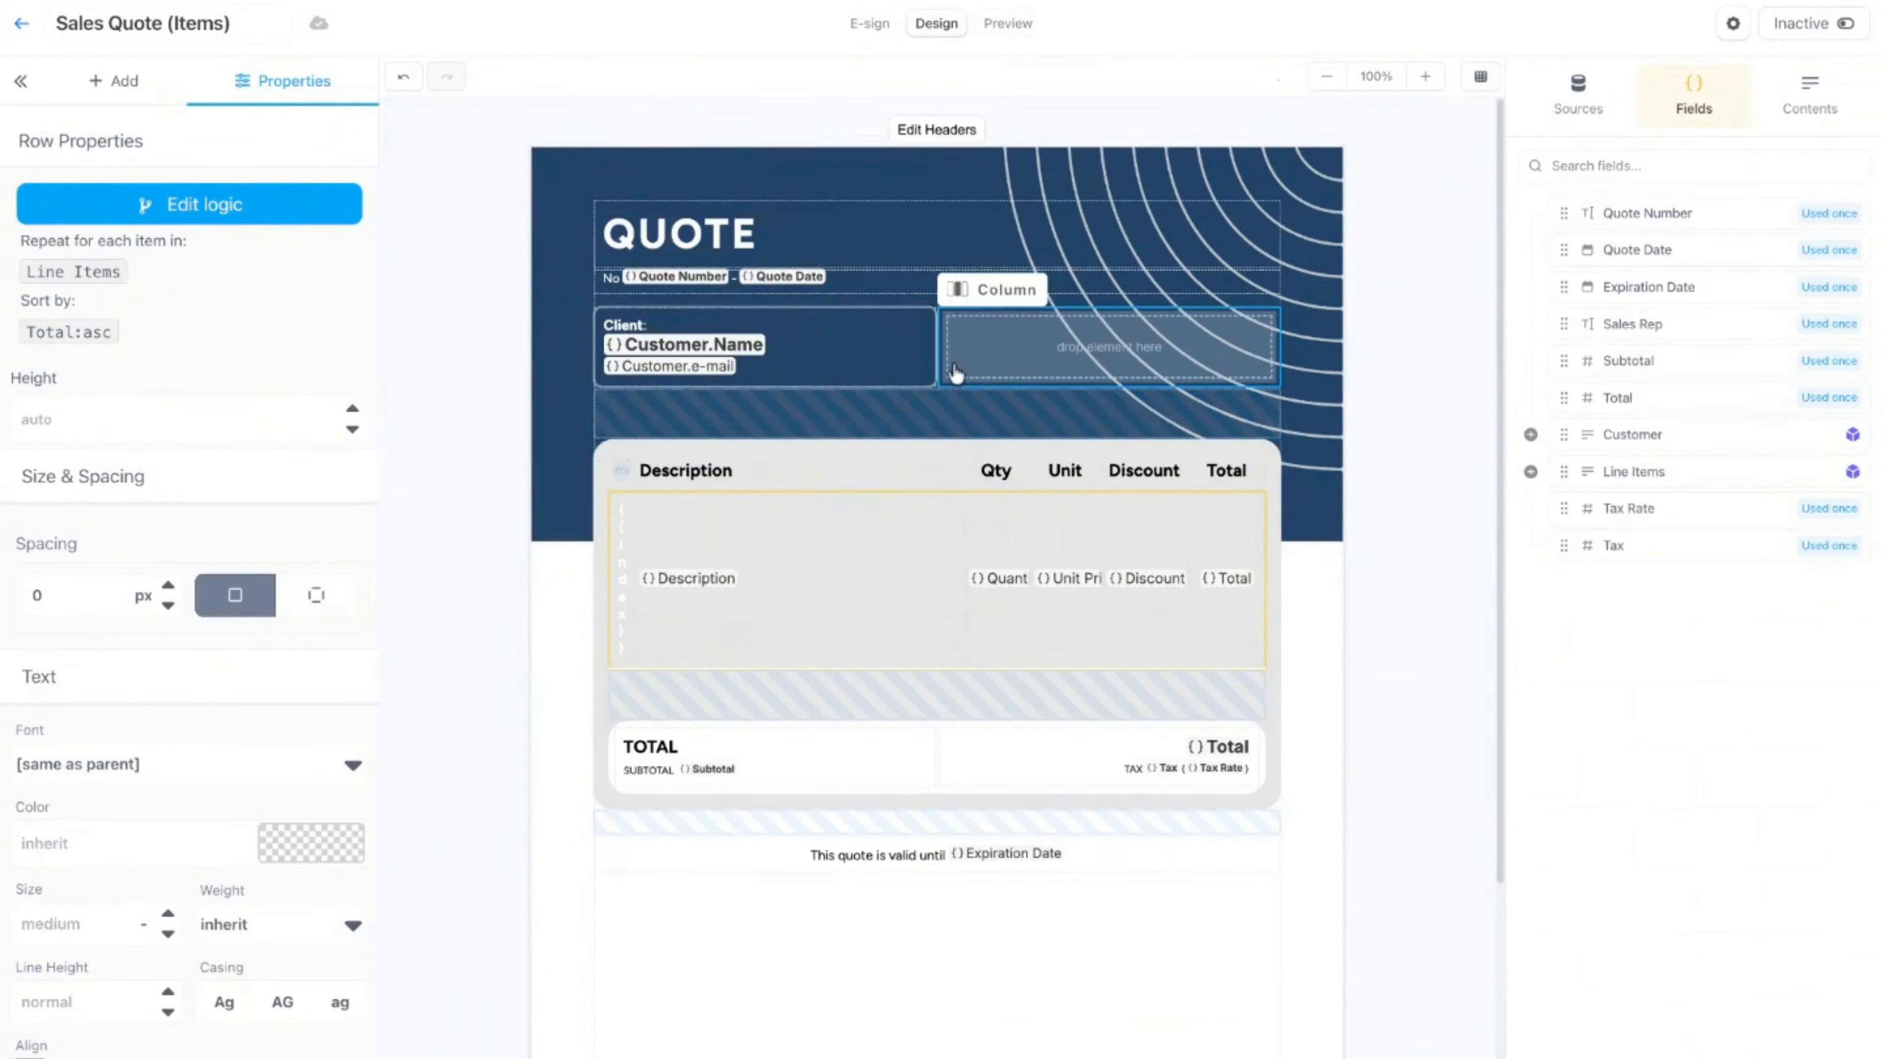
pyautogui.click(189, 201)
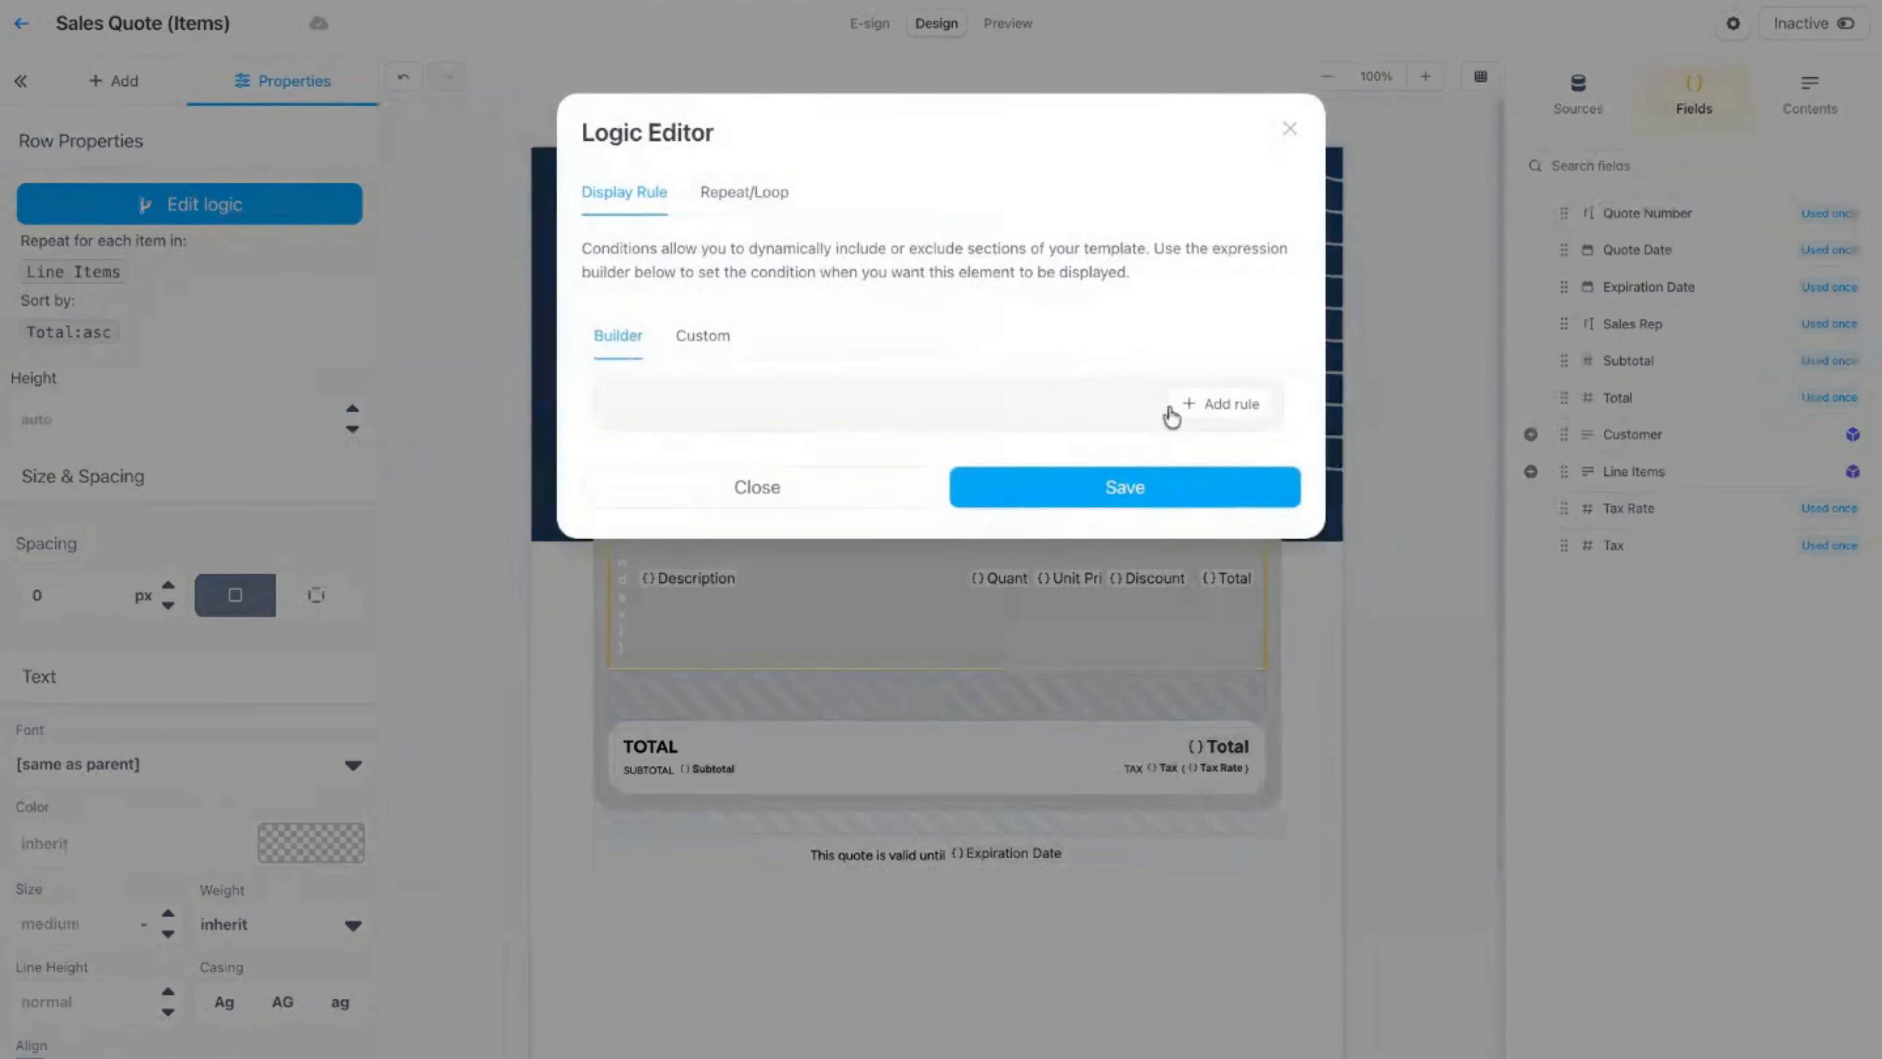
pyautogui.click(730, 194)
pyautogui.click(1219, 416)
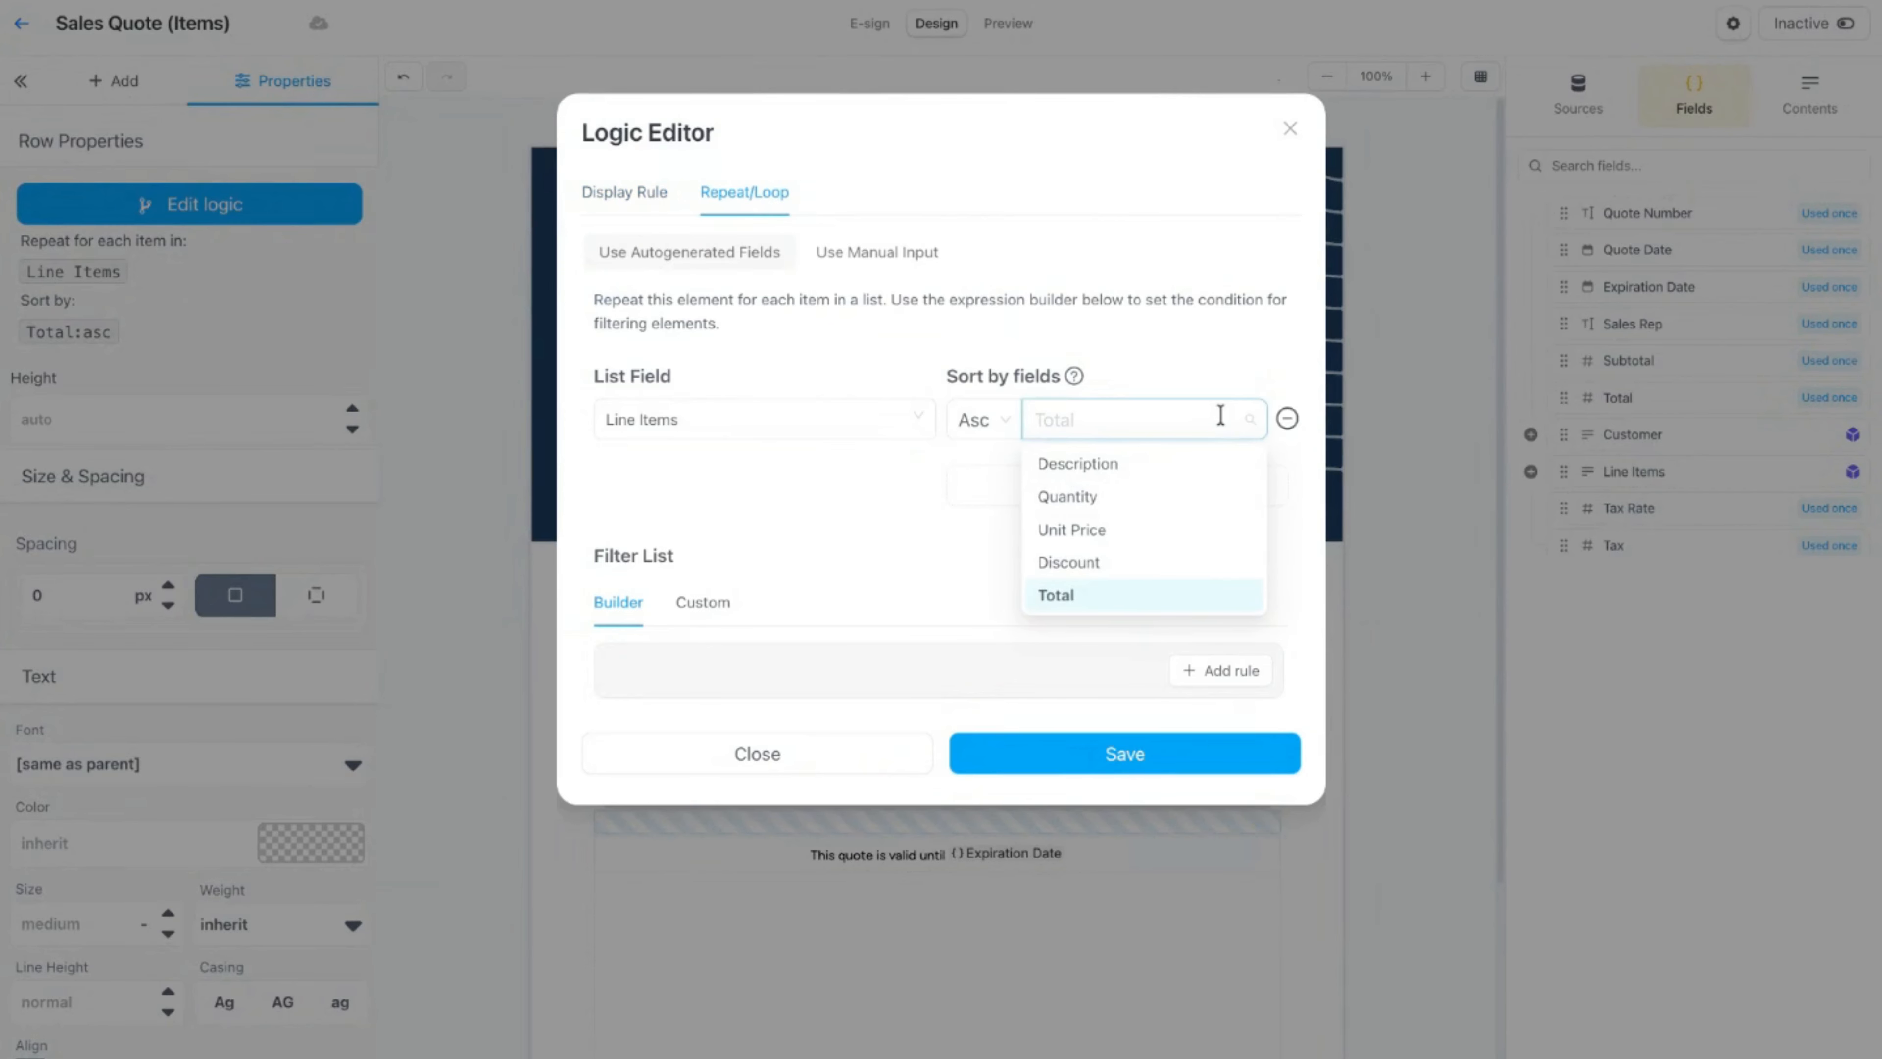
pyautogui.click(1224, 343)
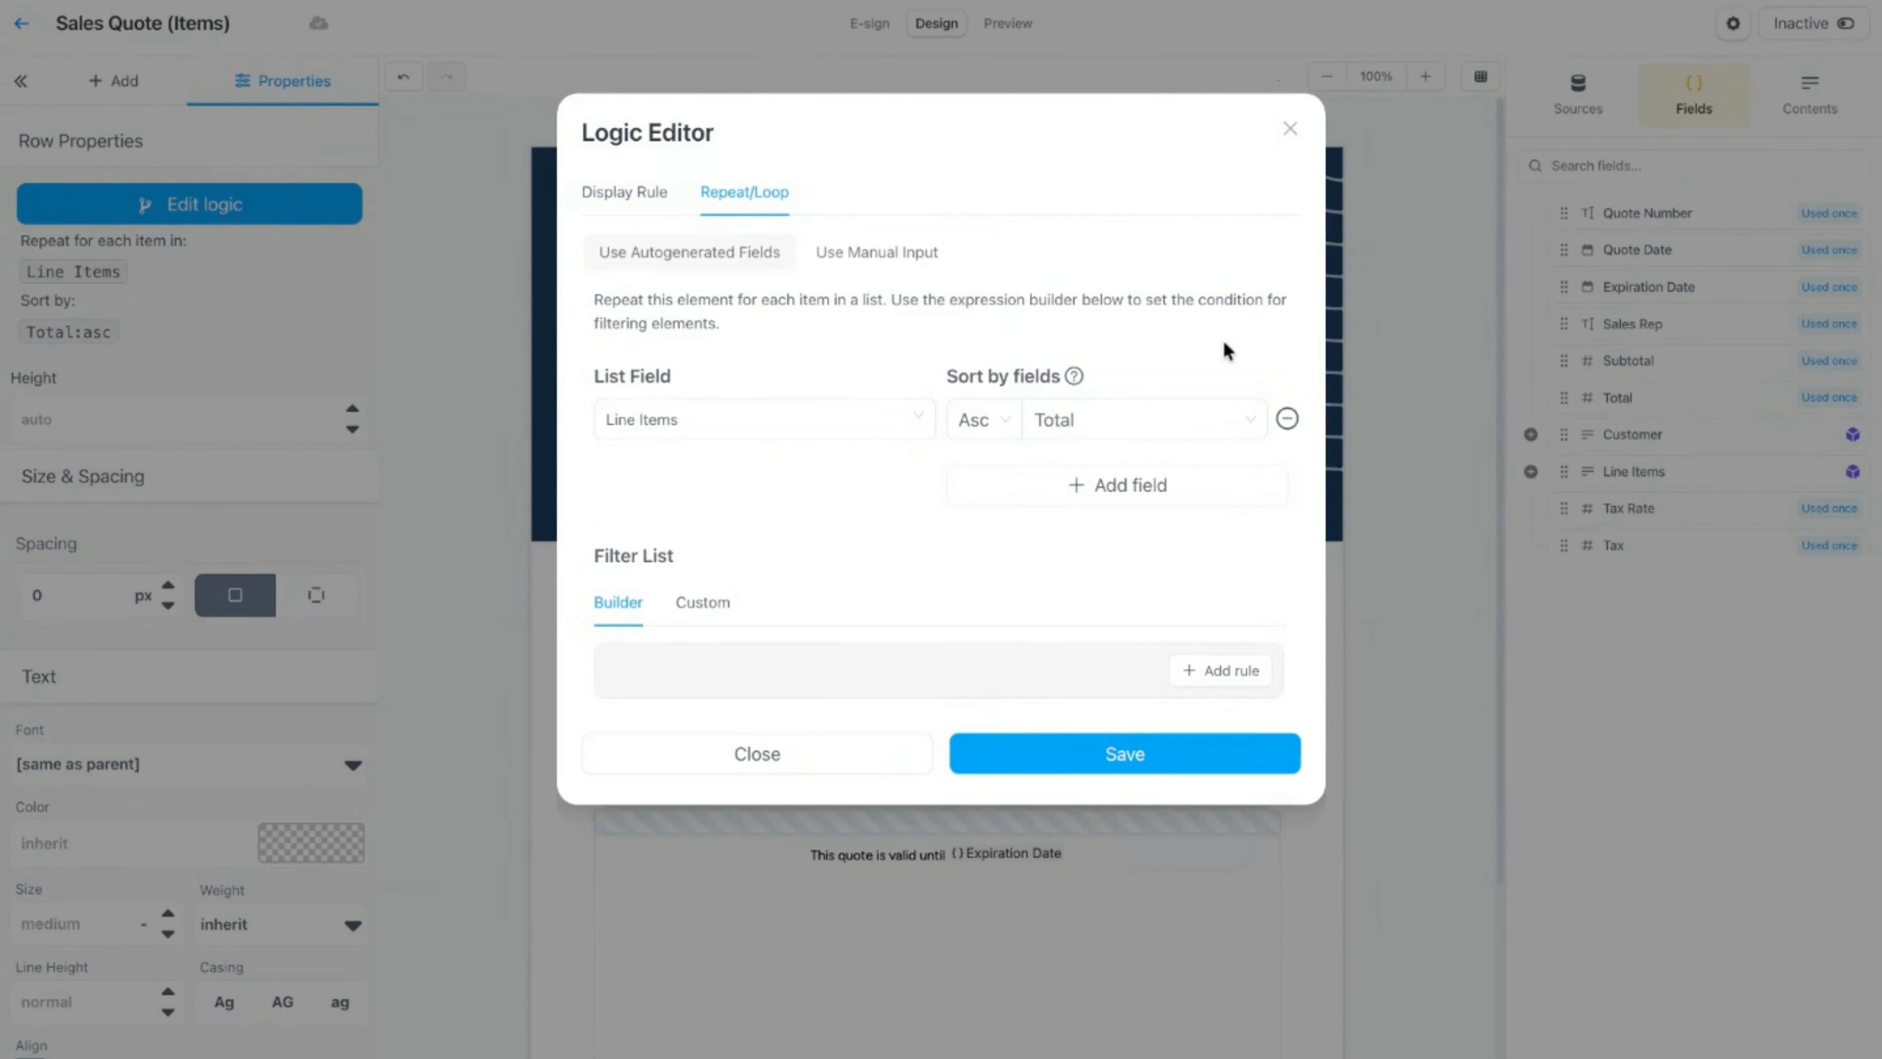
pyautogui.click(842, 750)
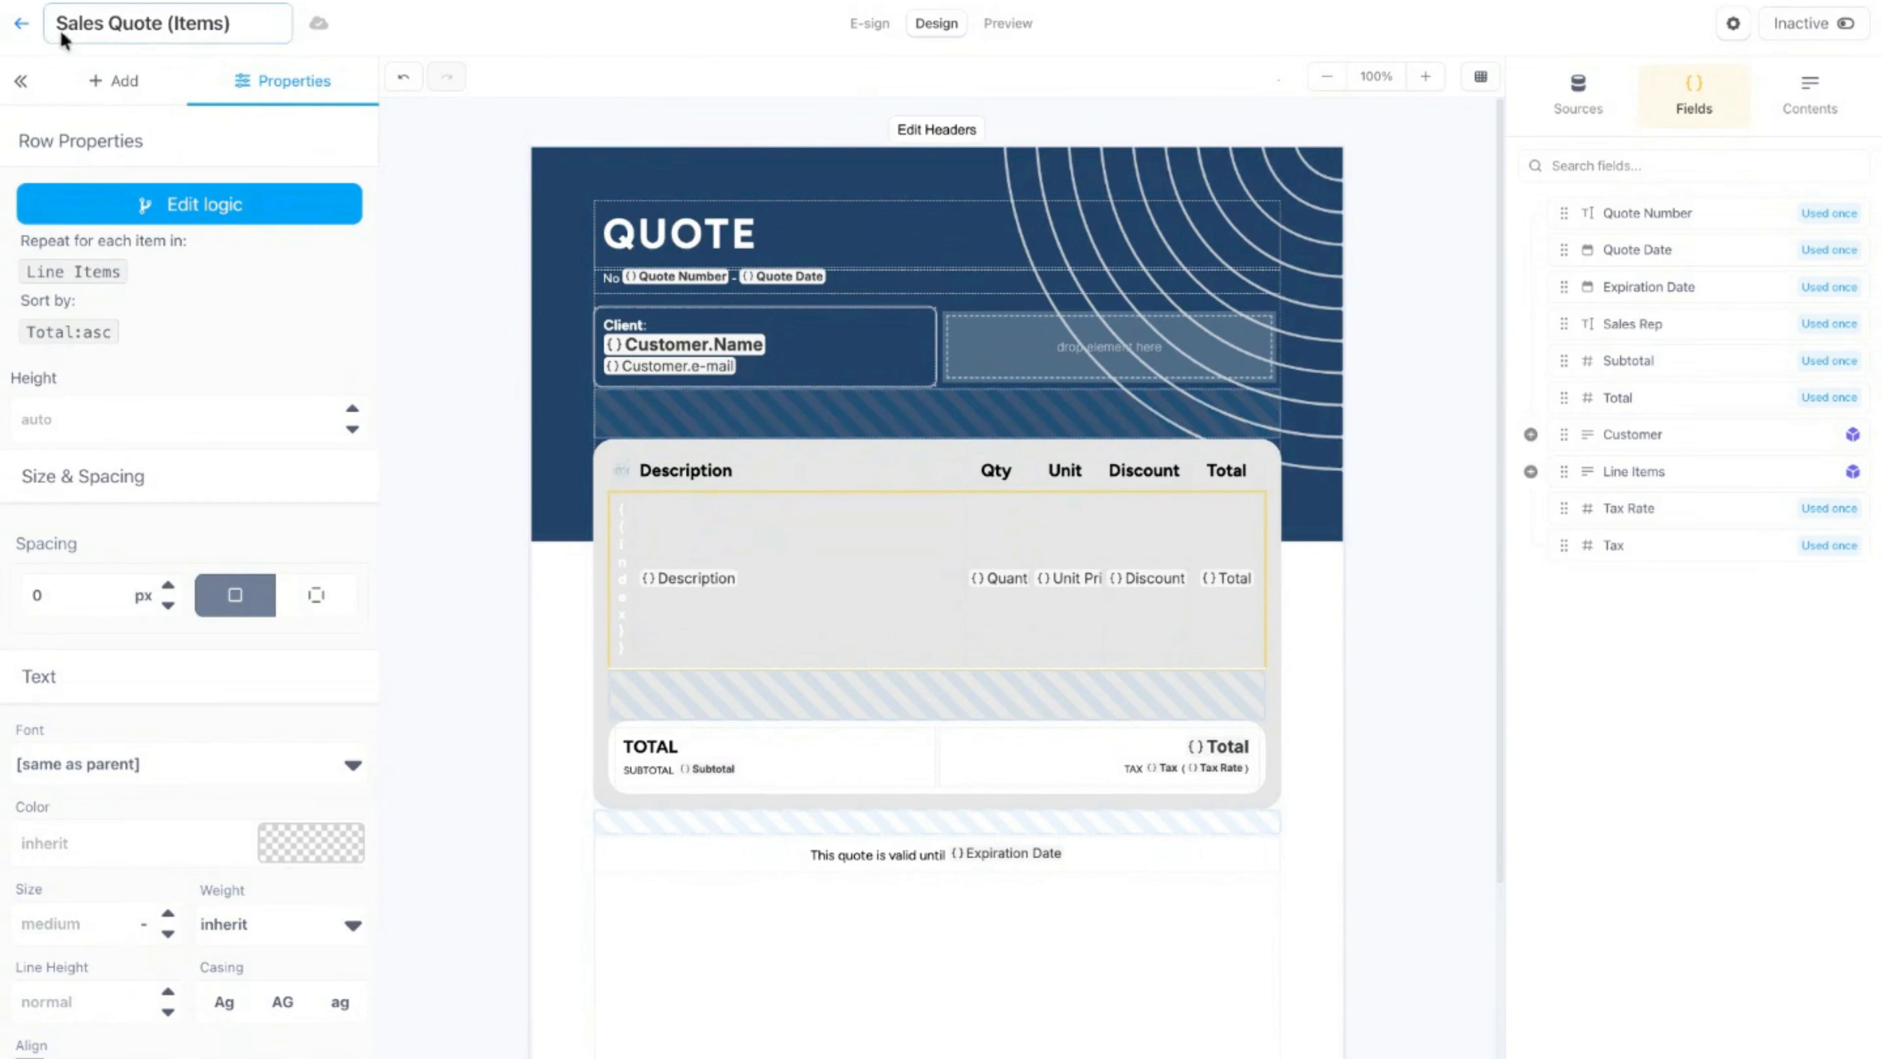
# Step: Leave this template, open Sales Quote (Airtable) and select the repeating line items row in its table
pyautogui.click(25, 23)
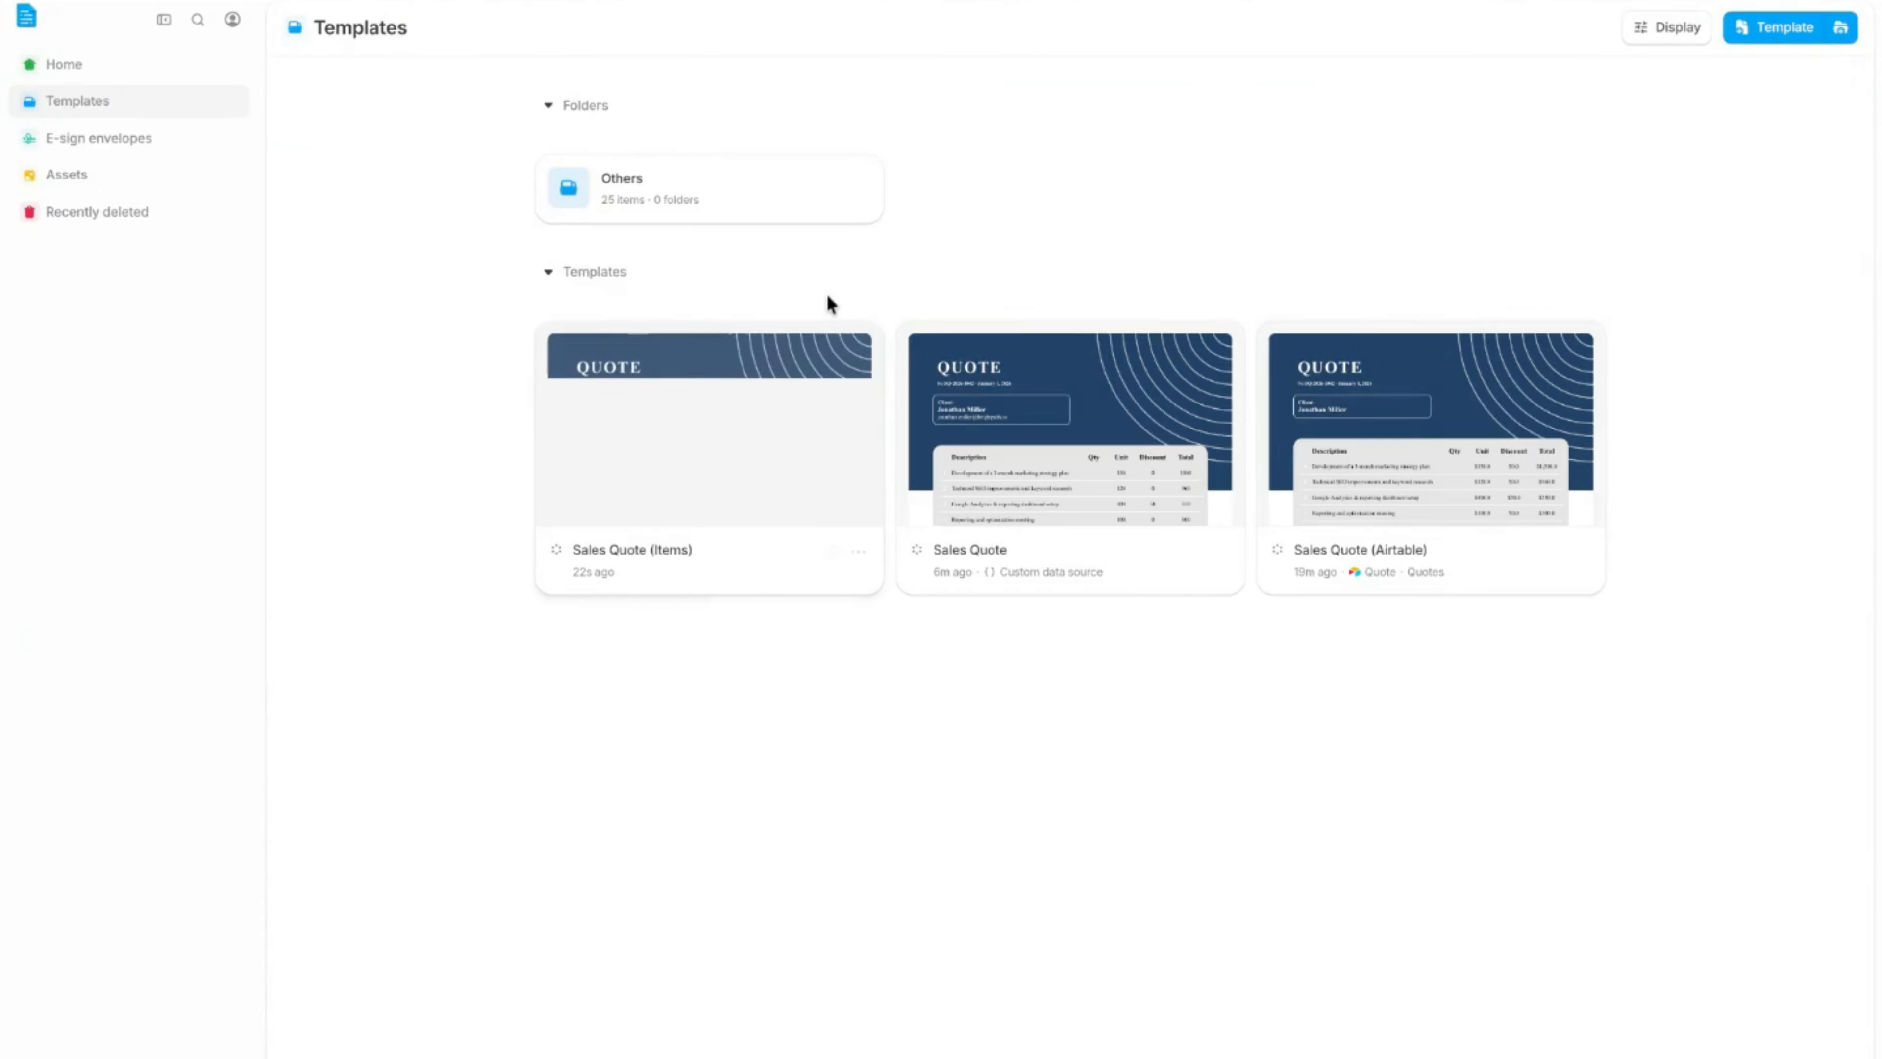
pyautogui.click(1333, 434)
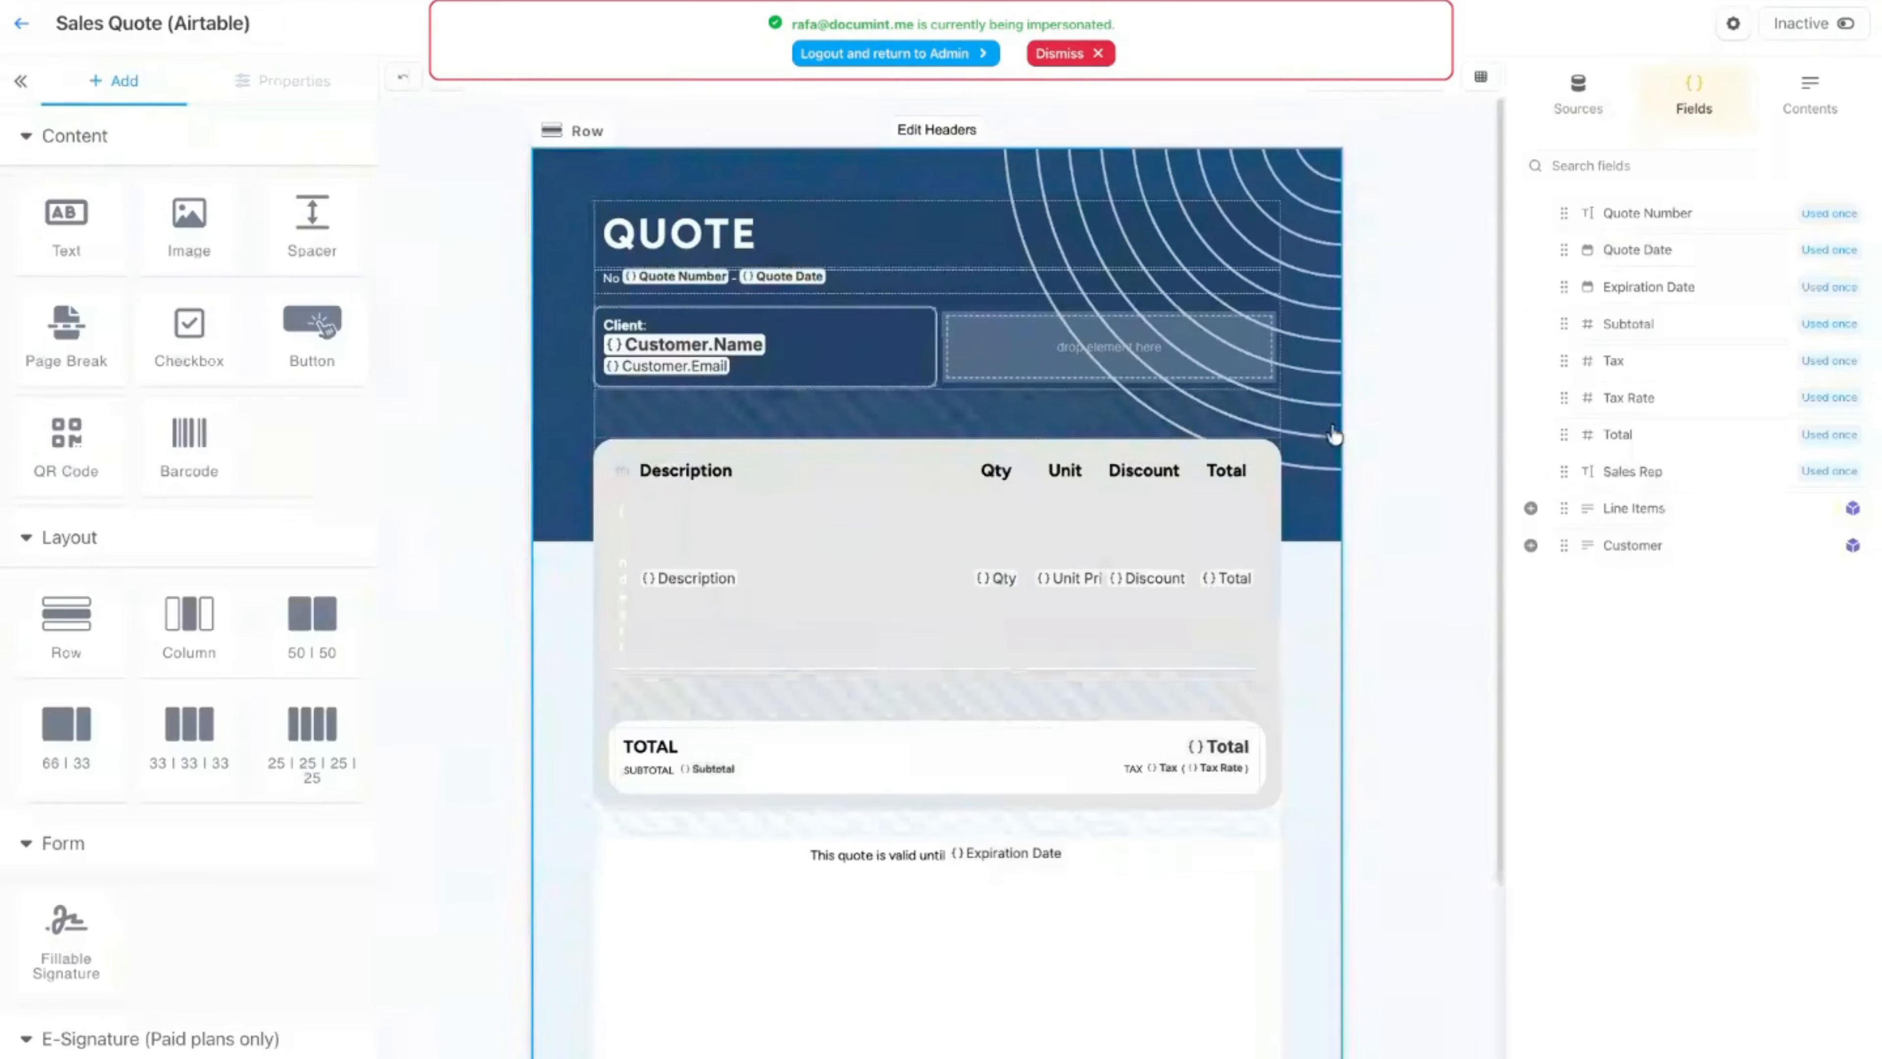
pyautogui.click(1039, 54)
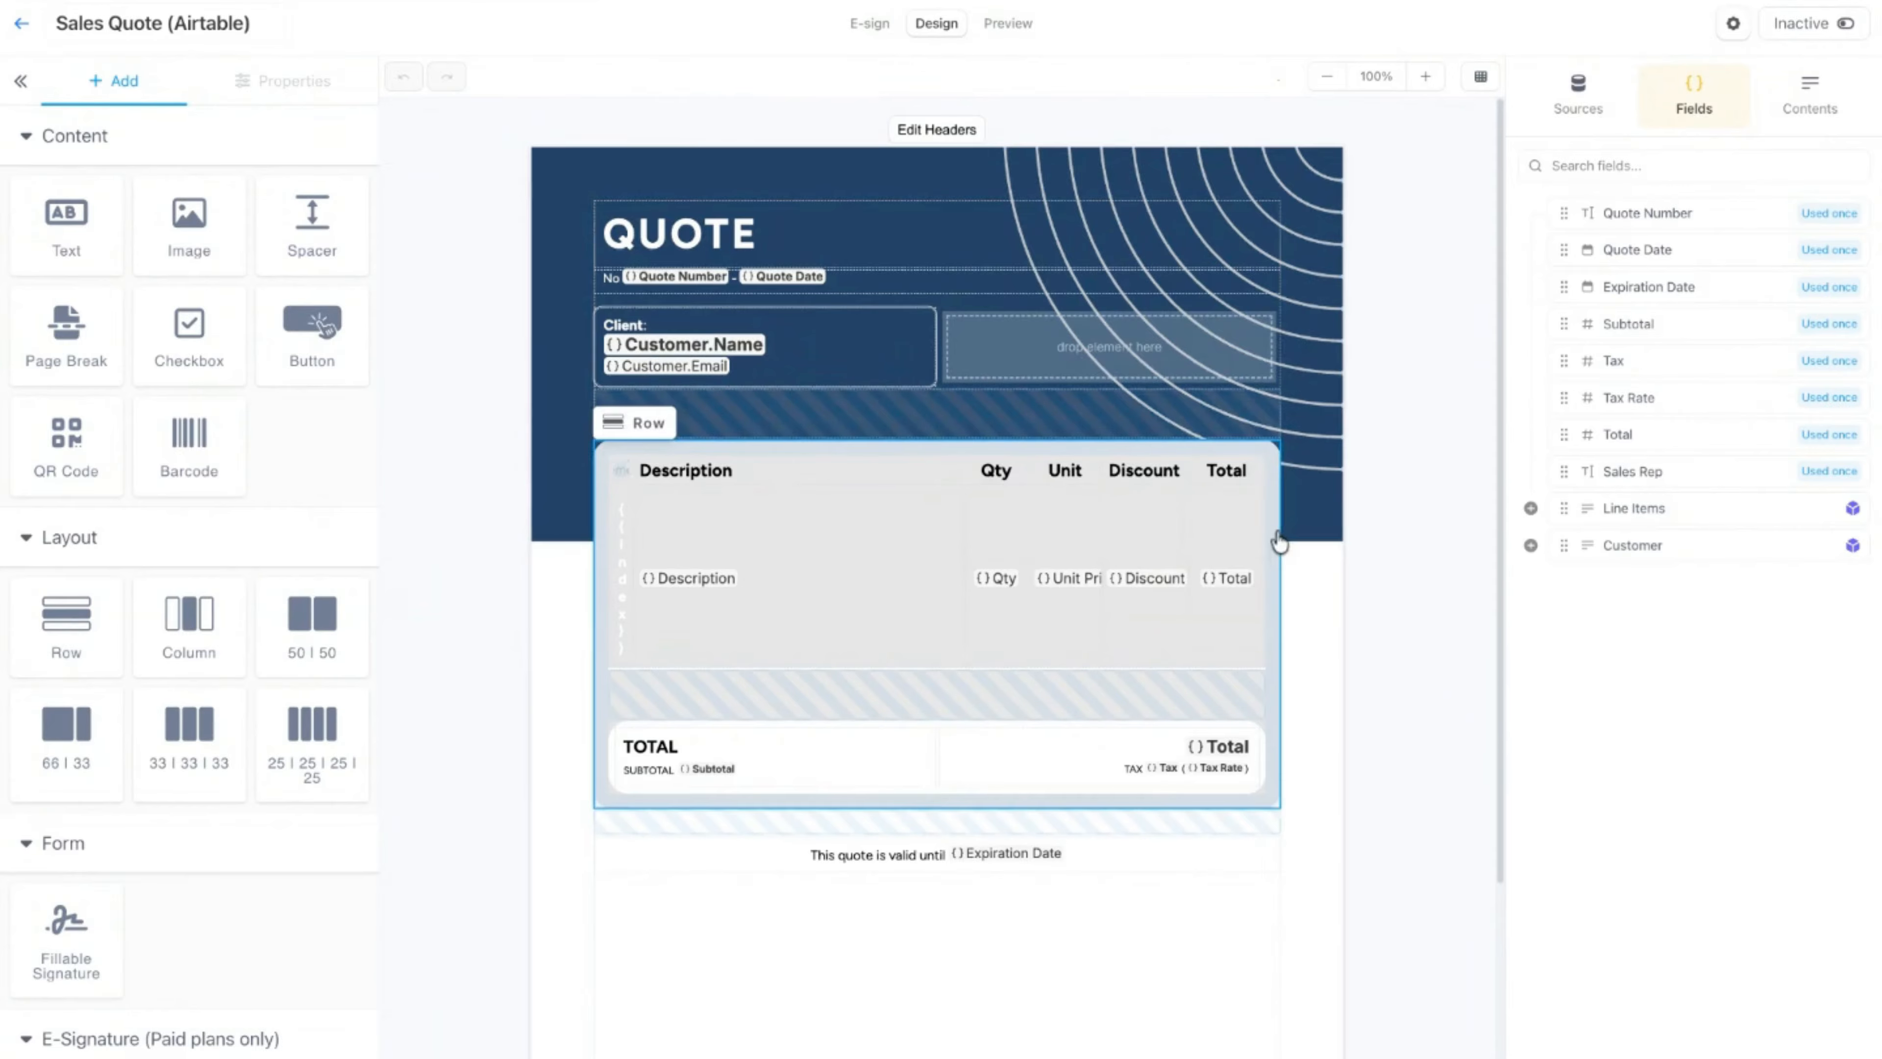
pyautogui.click(819, 544)
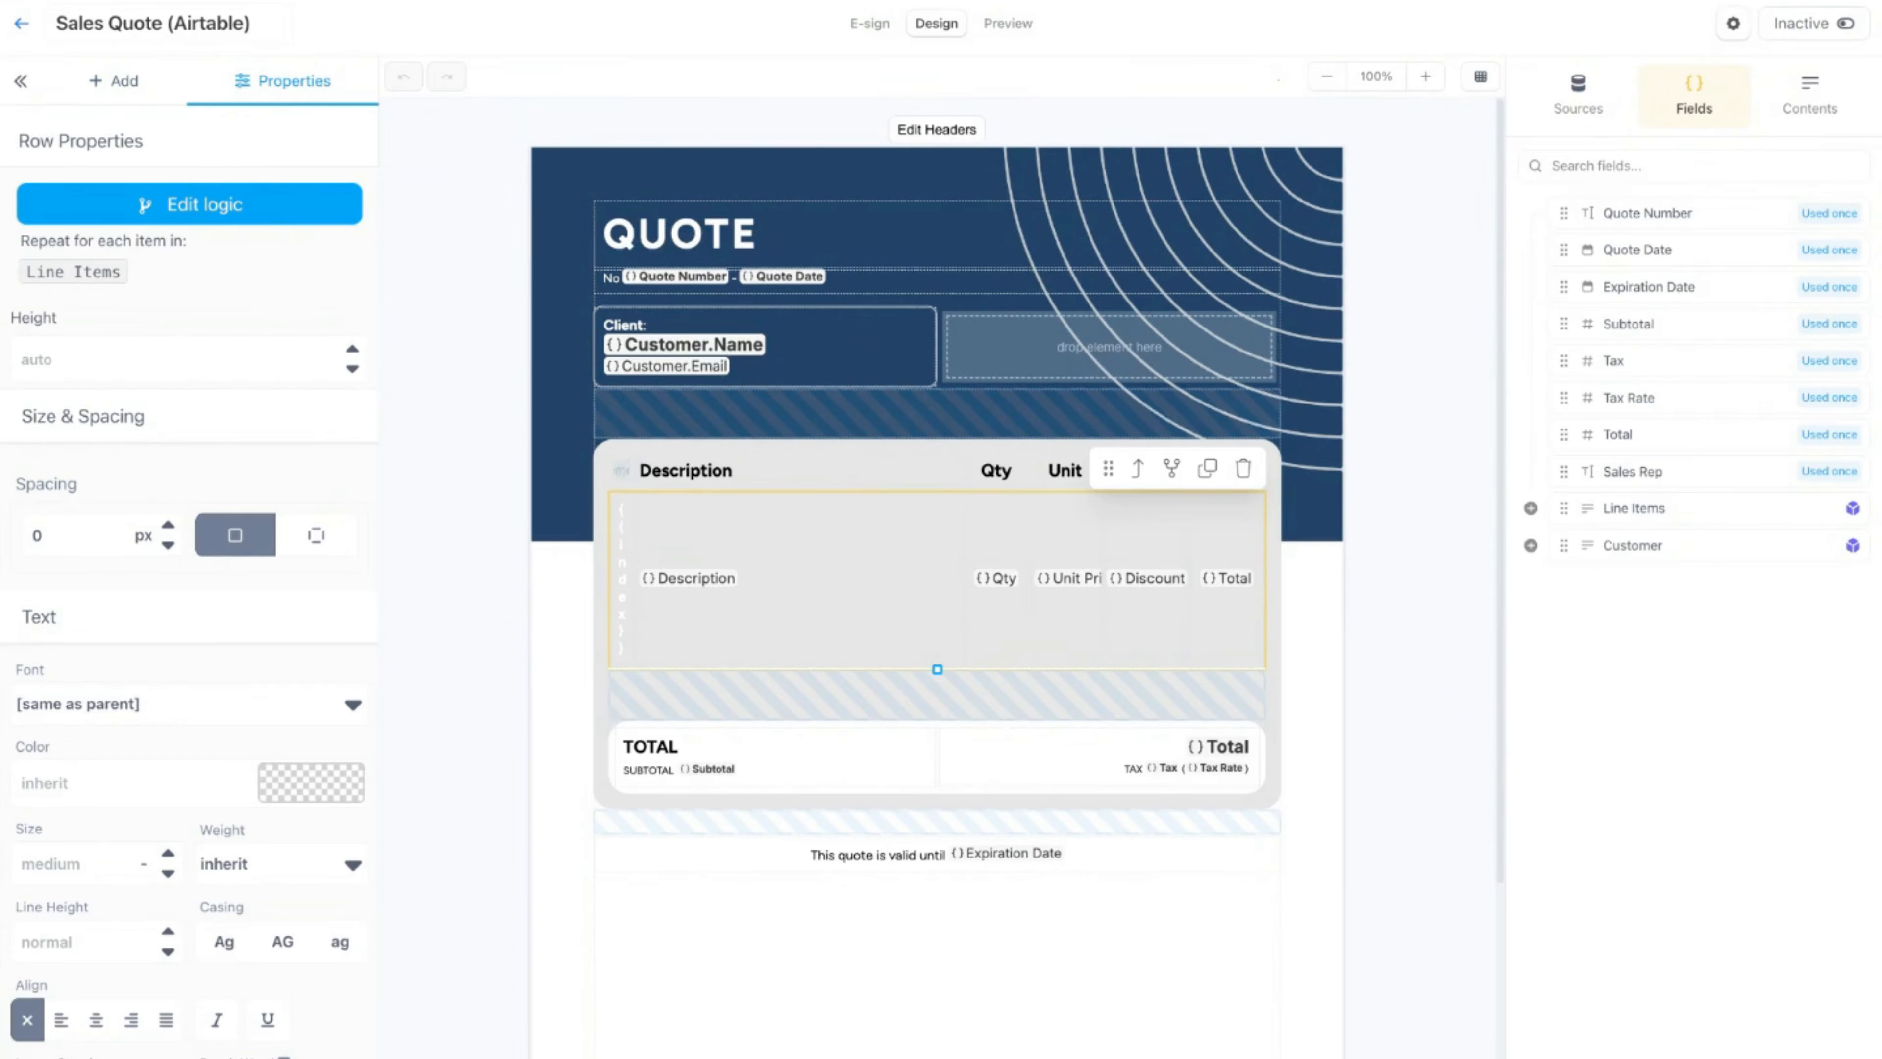
# Step: Open the template's connected field selection, switch the Line Items fields Unit Price and Qty off and on again, and cancel the setup
pyautogui.click(1694, 1049)
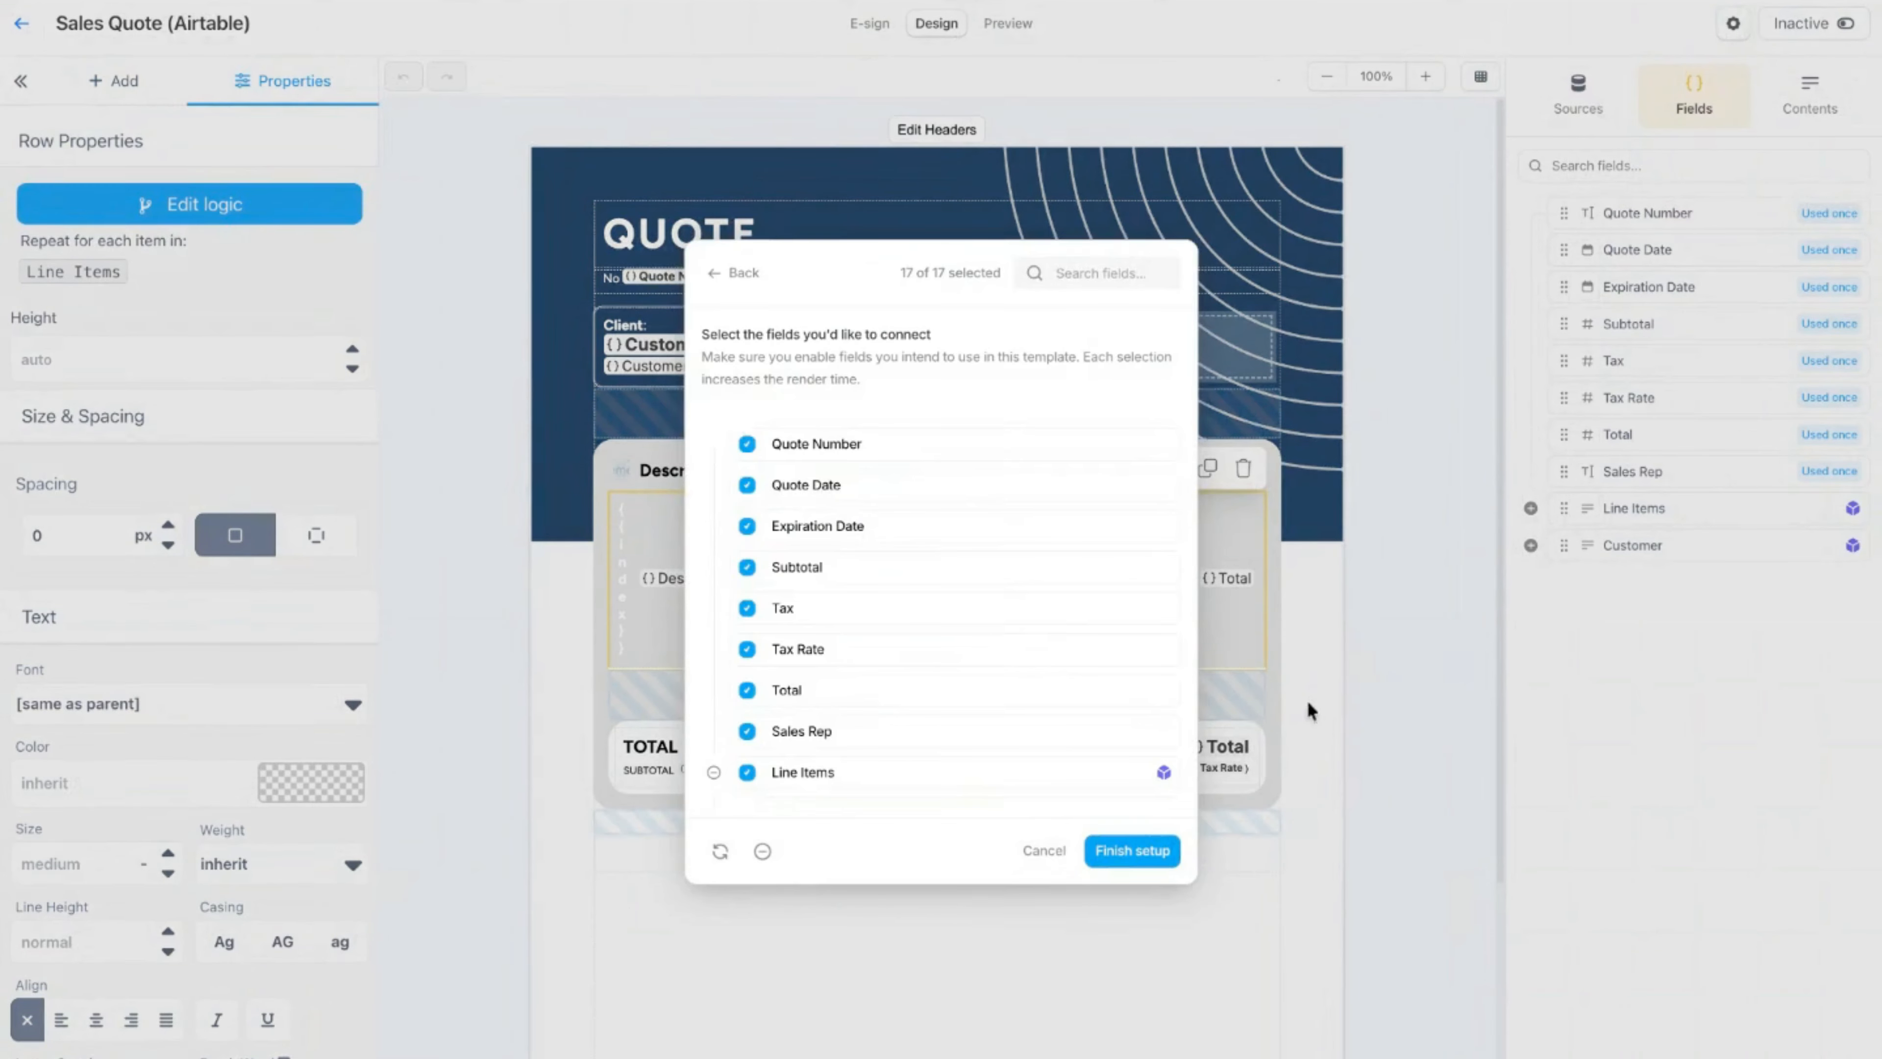
pyautogui.scroll(-1, 857, 544)
pyautogui.scroll(-6, 857, 544)
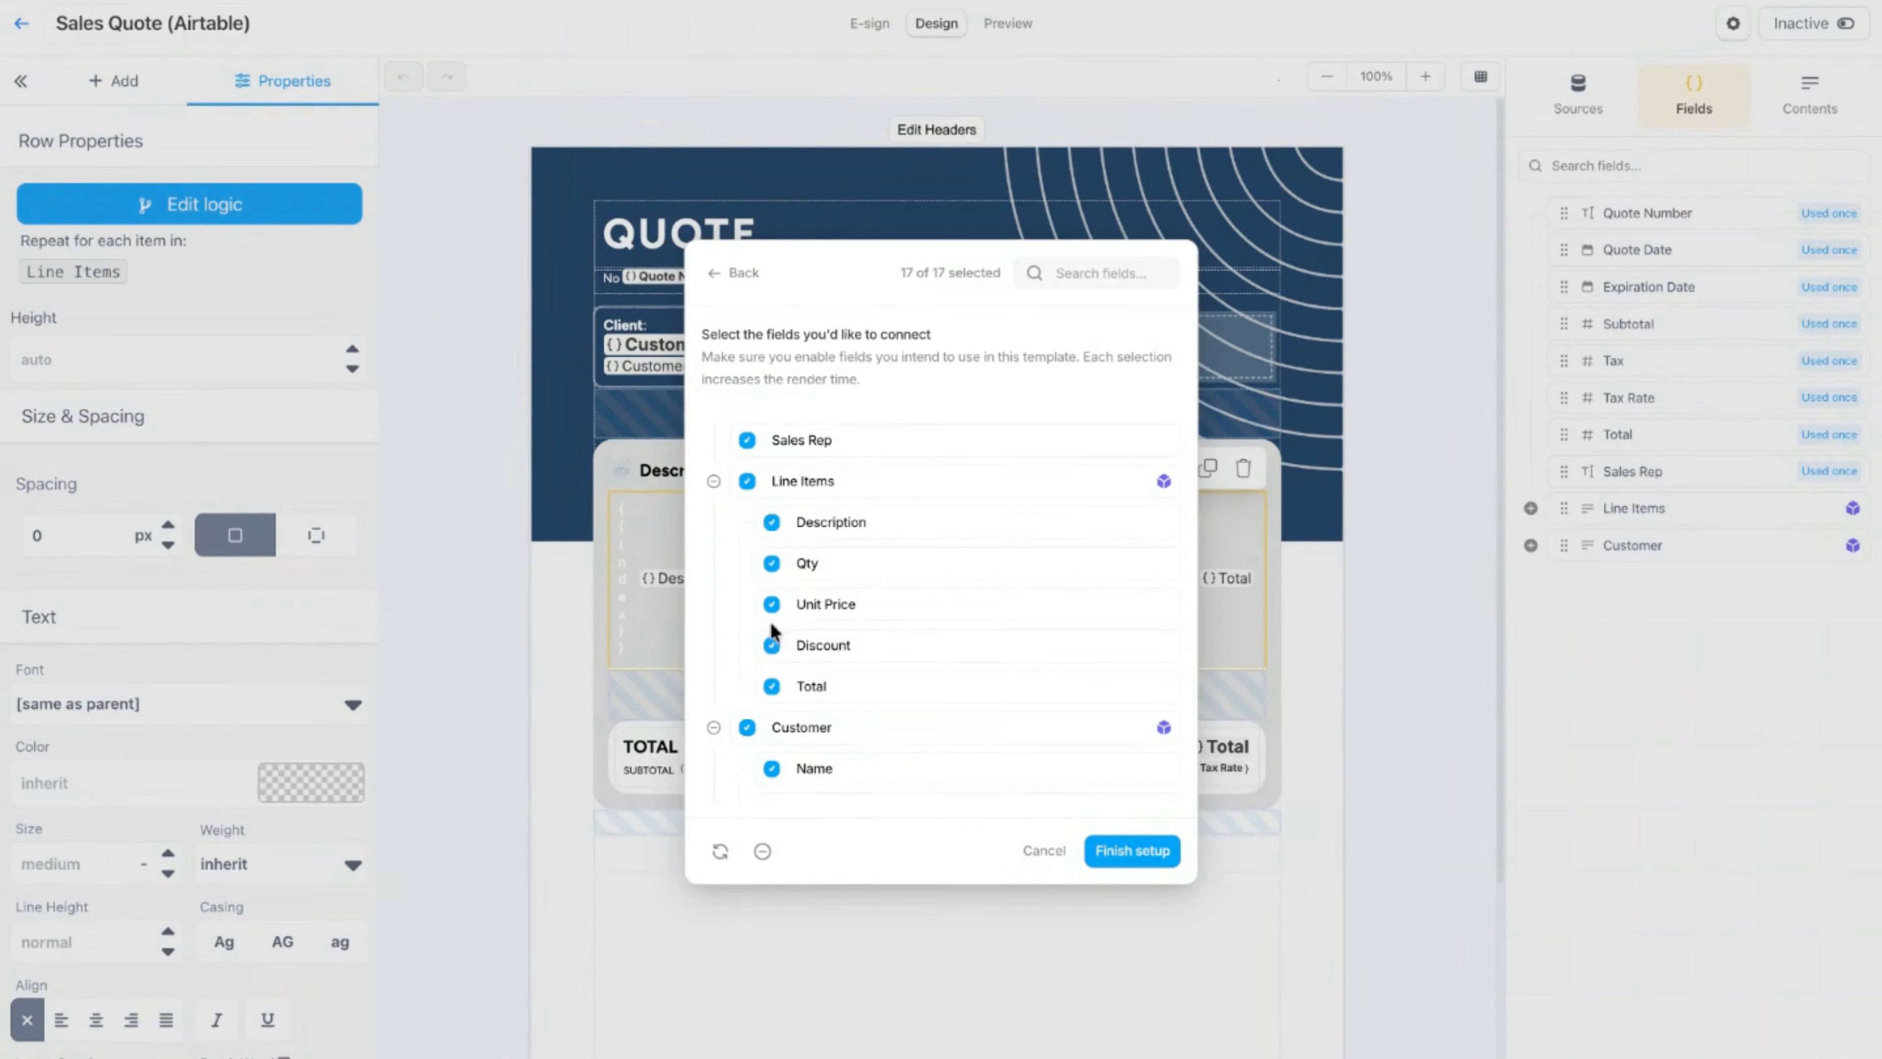
pyautogui.click(776, 609)
pyautogui.click(772, 565)
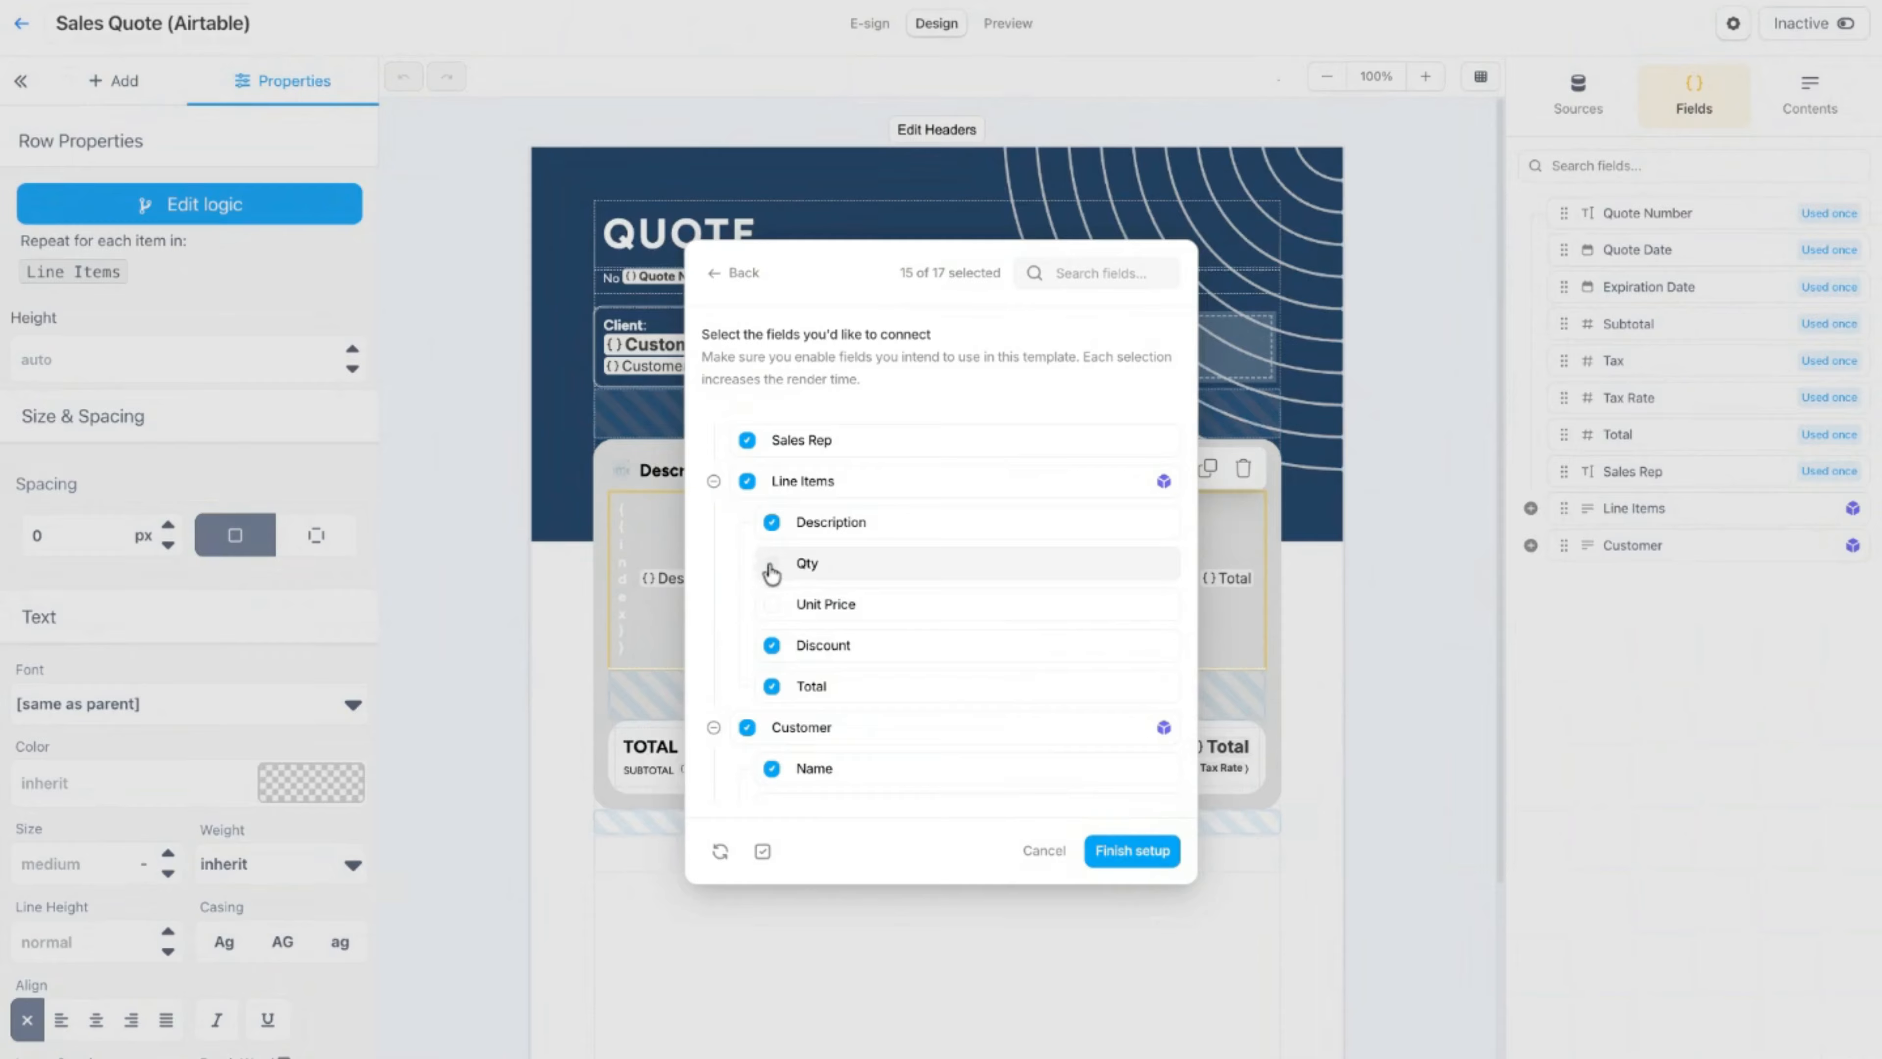
pyautogui.click(772, 565)
pyautogui.click(772, 604)
pyautogui.scroll(-1, 1008, 557)
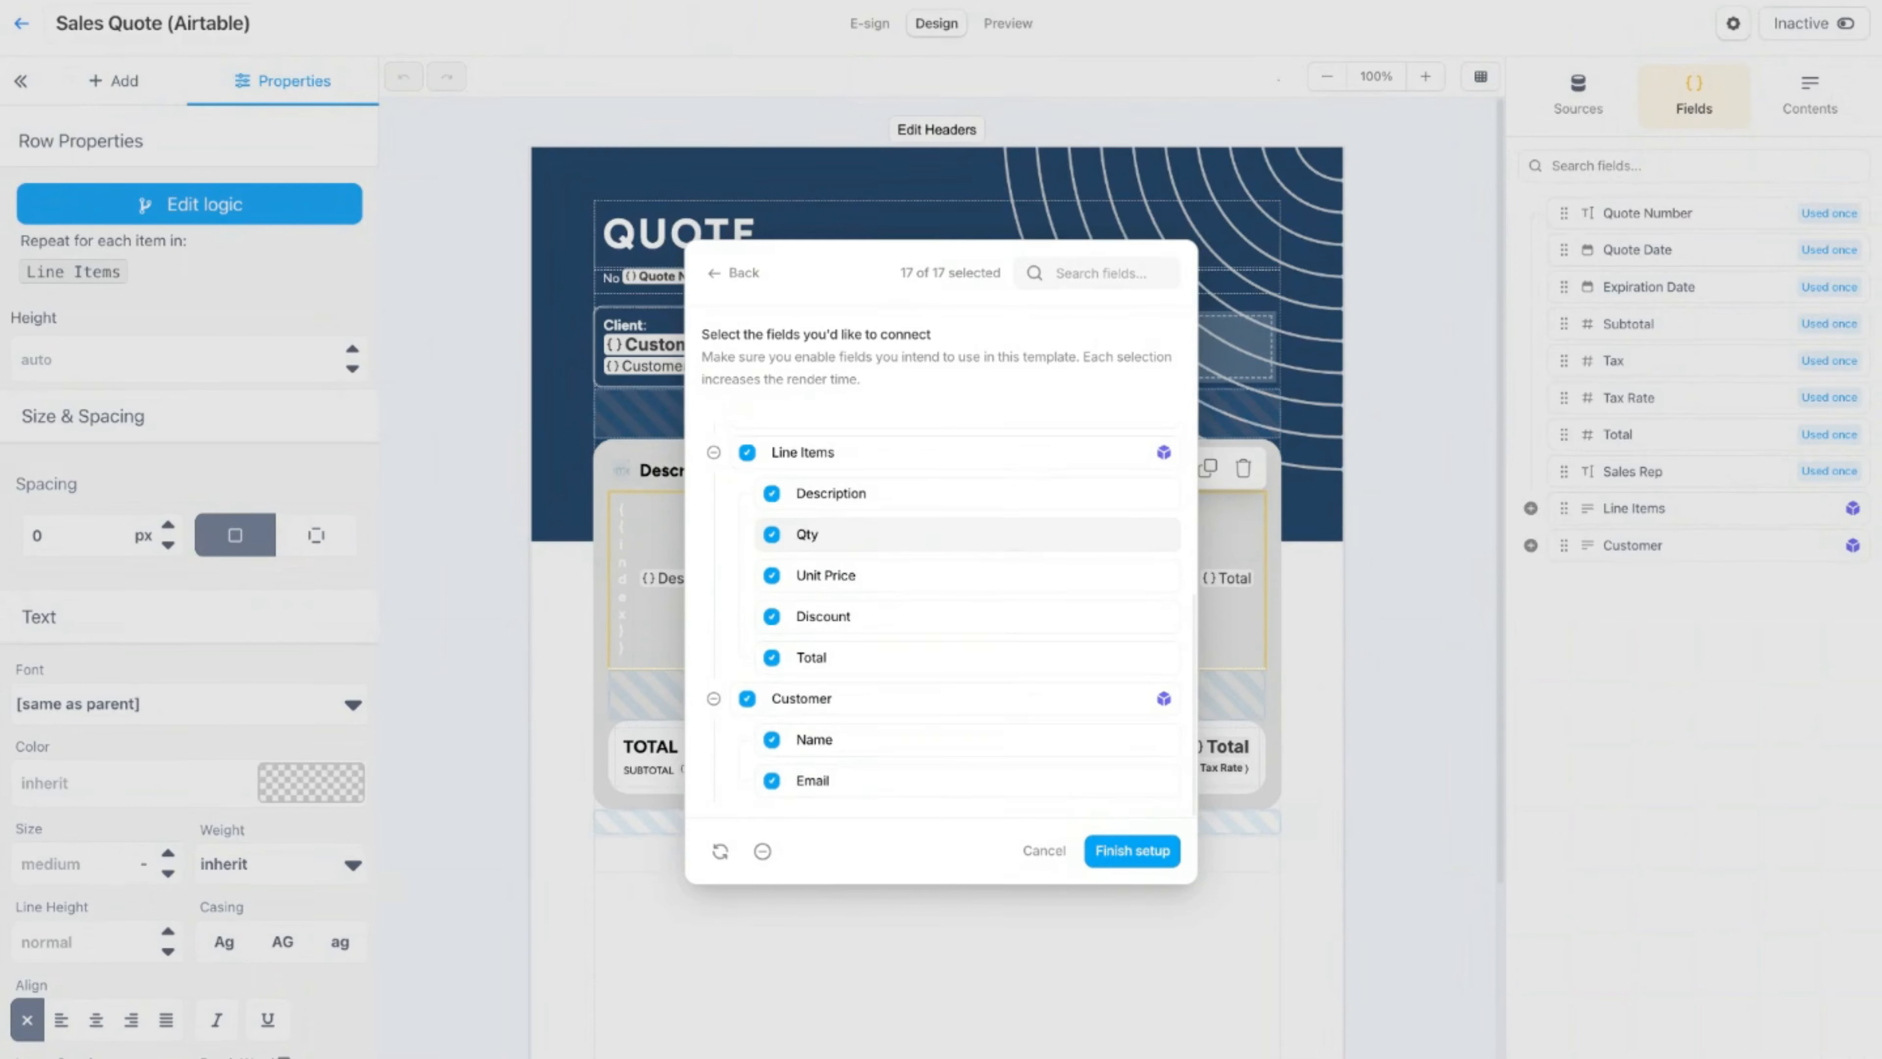
pyautogui.click(1037, 851)
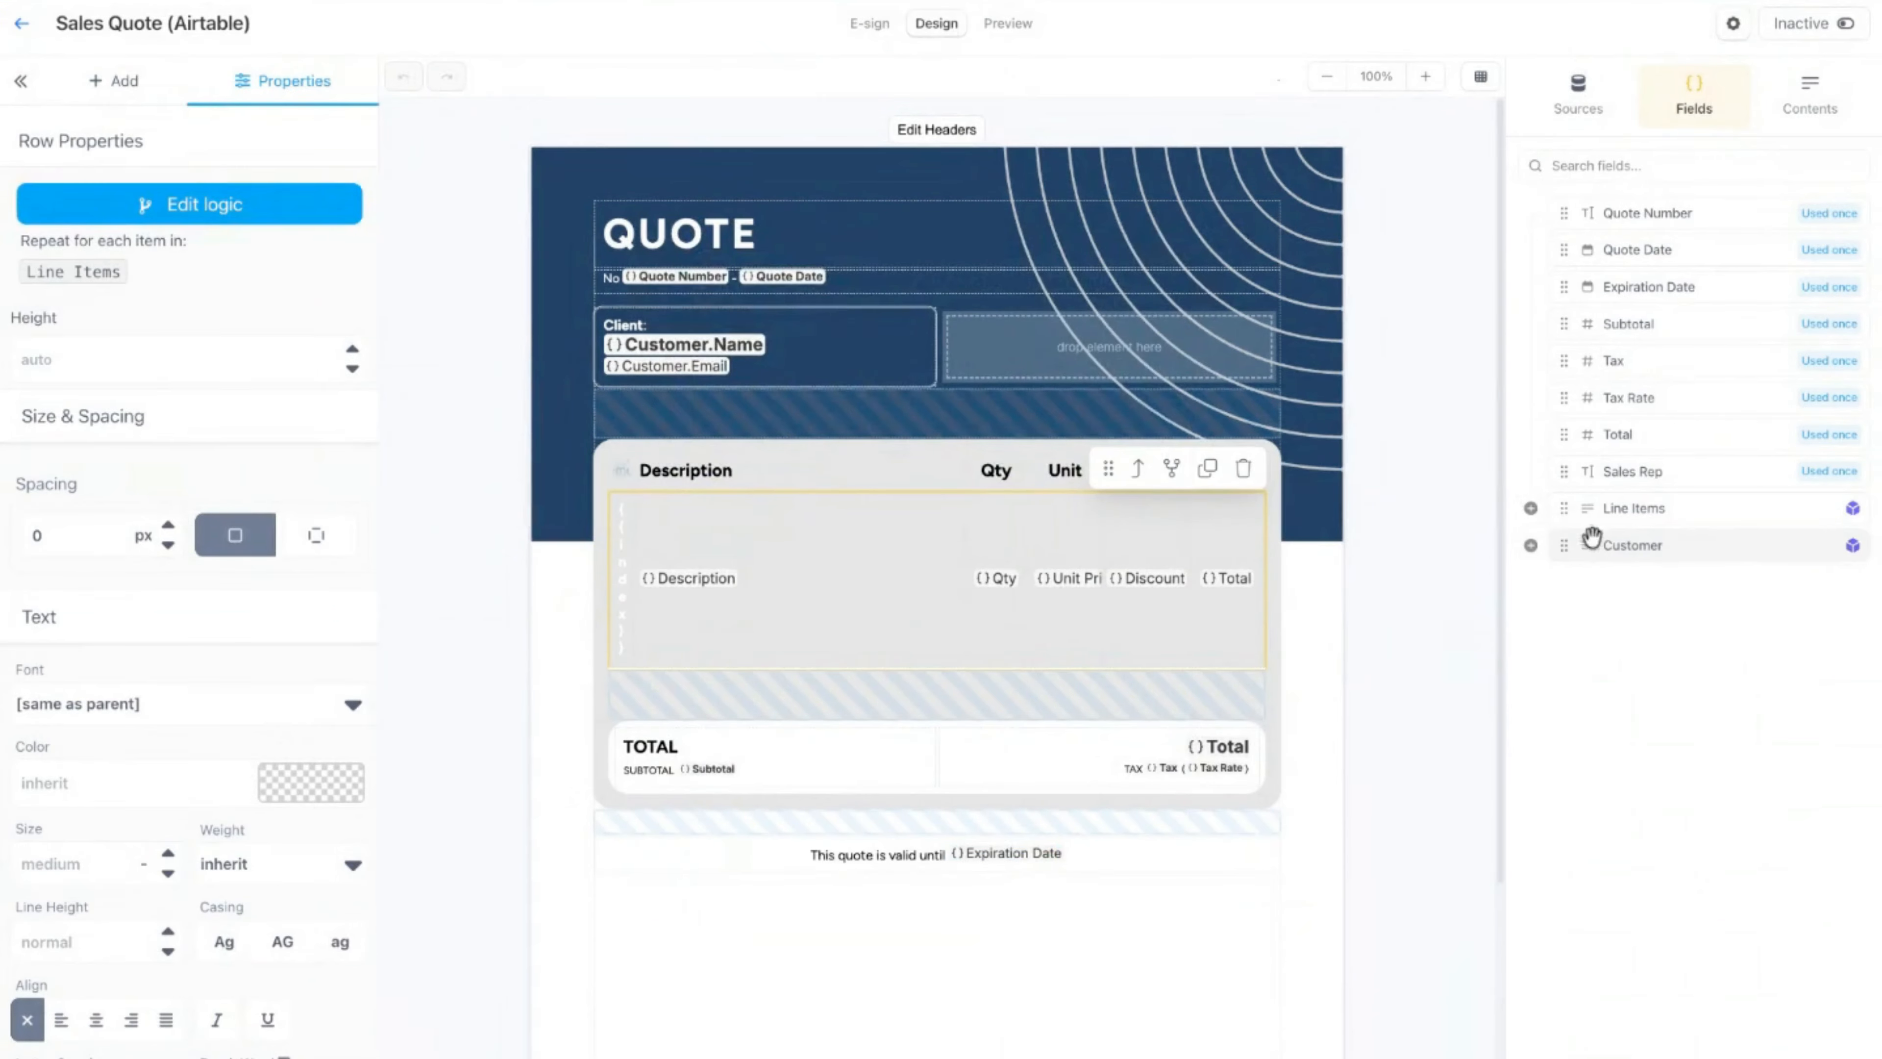
# Step: Expand the Line Items fields, set the repeating Line Items row to sort by Discount ascending, save the logic and preview the quote
pyautogui.click(1531, 509)
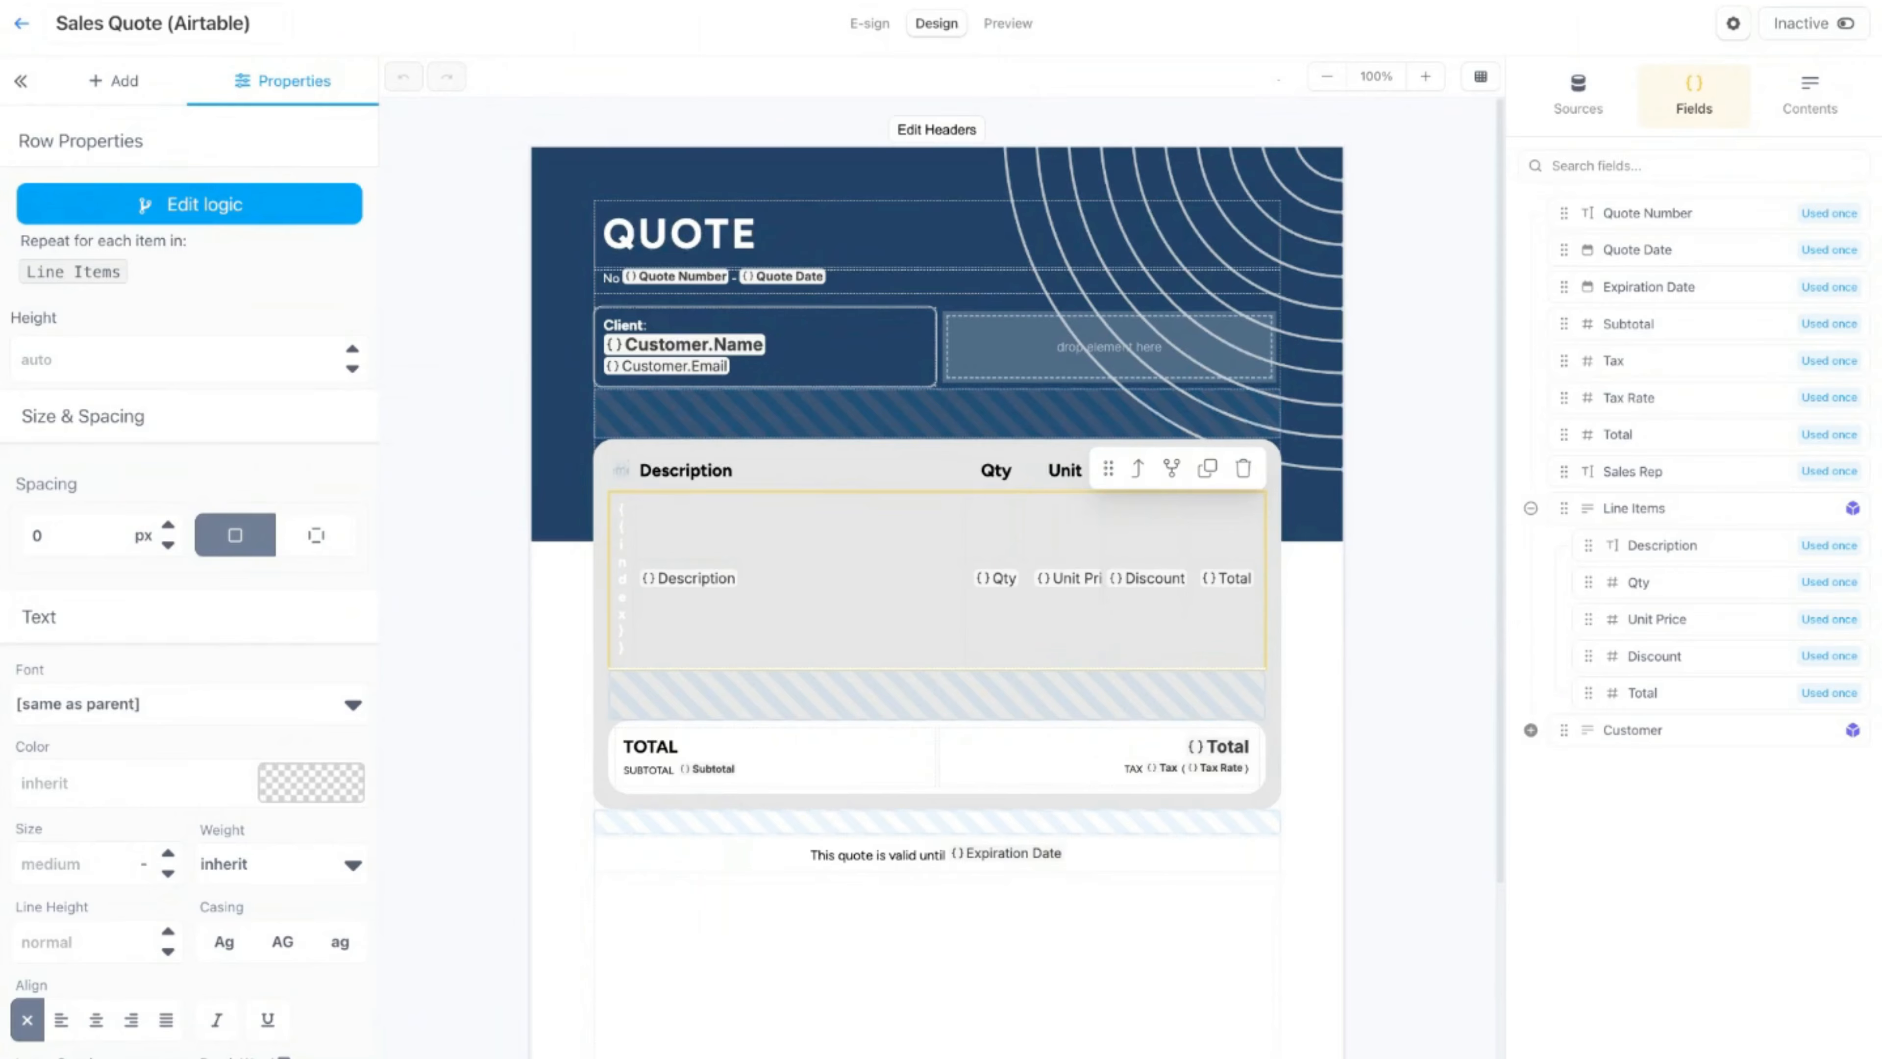
pyautogui.click(1171, 468)
pyautogui.click(768, 191)
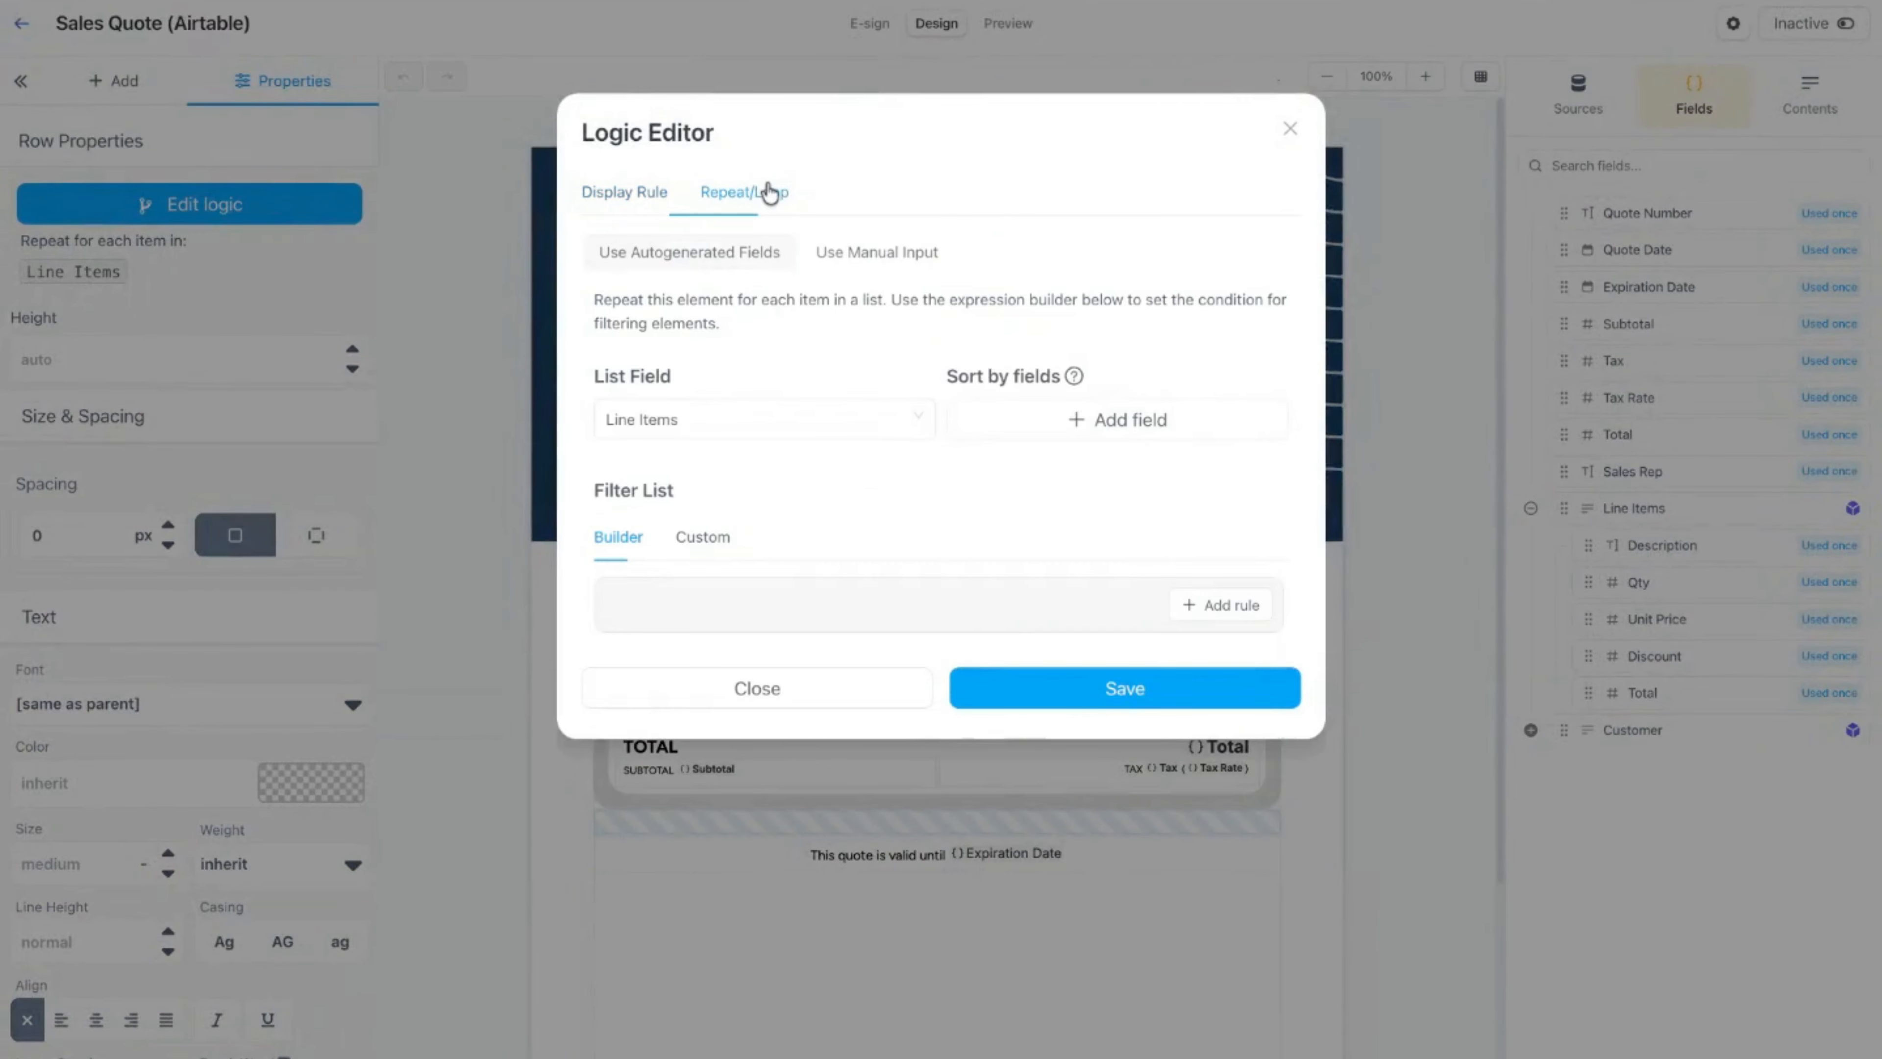
pyautogui.click(896, 420)
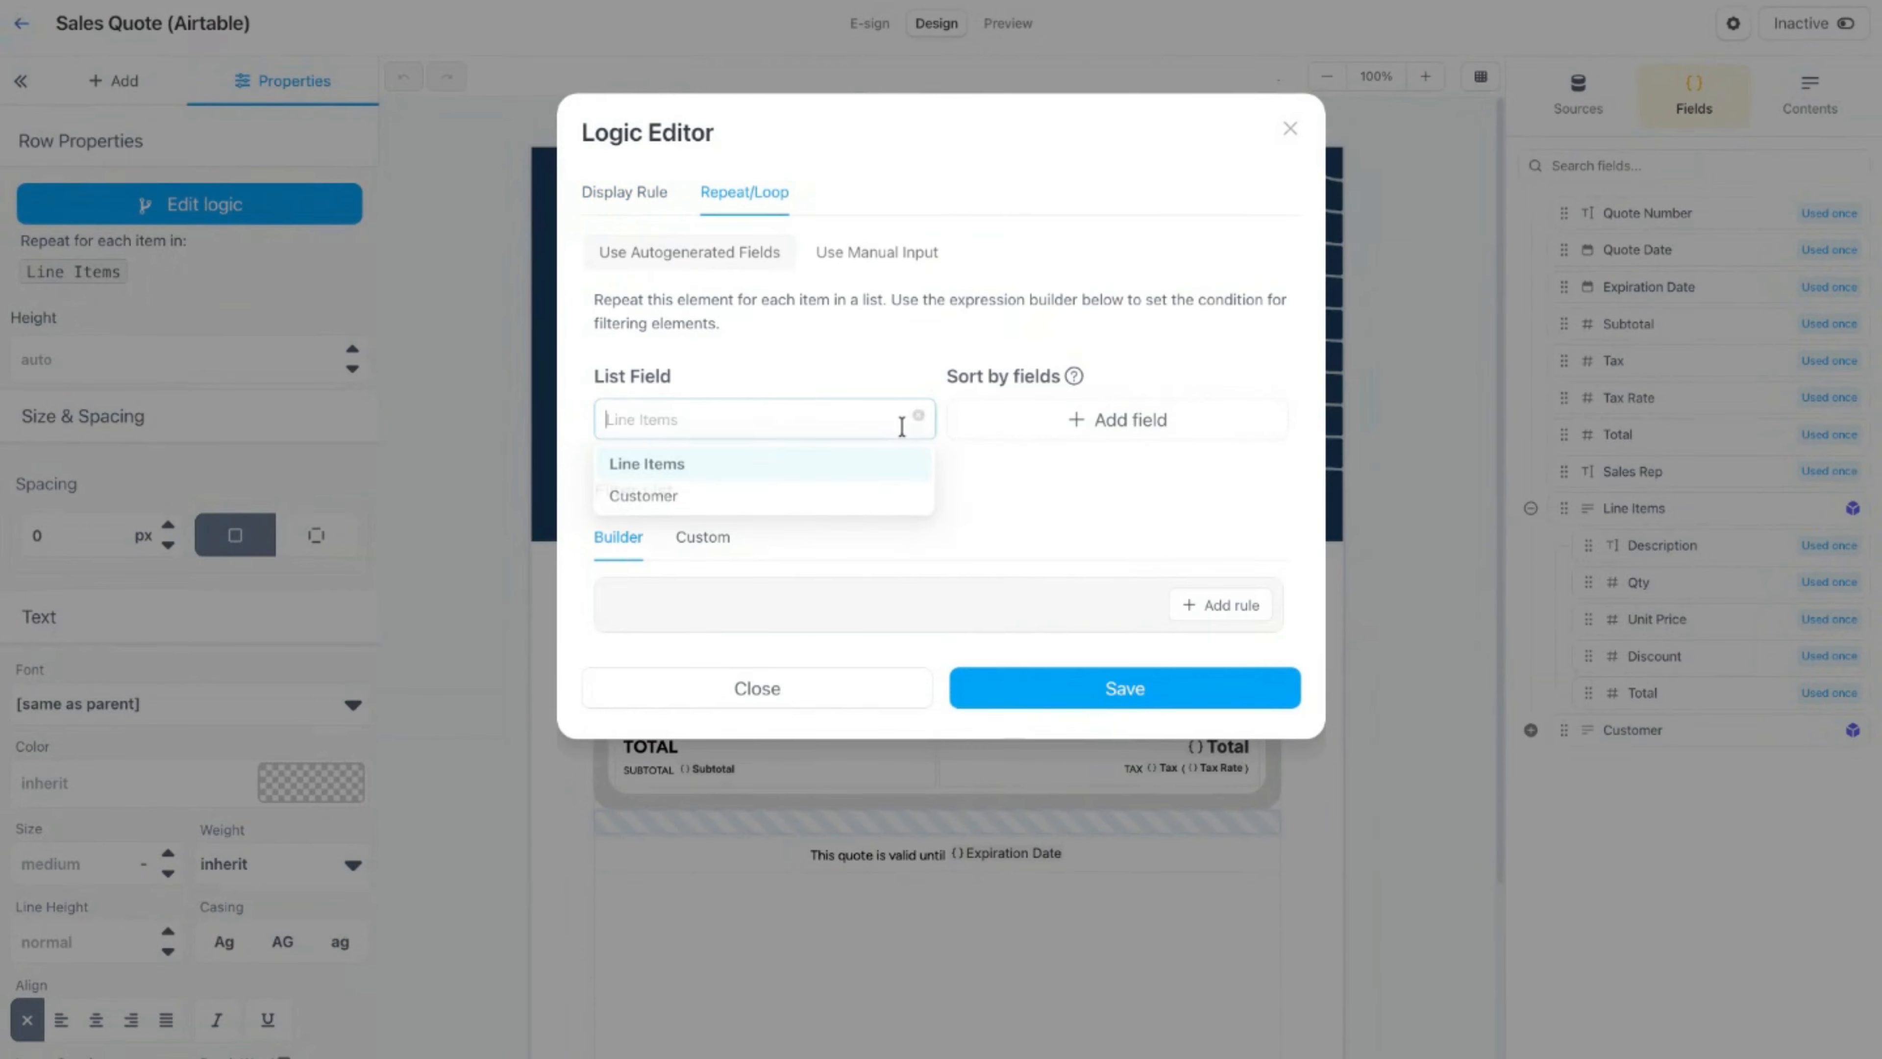
pyautogui.click(774, 474)
pyautogui.click(1112, 439)
pyautogui.click(1168, 420)
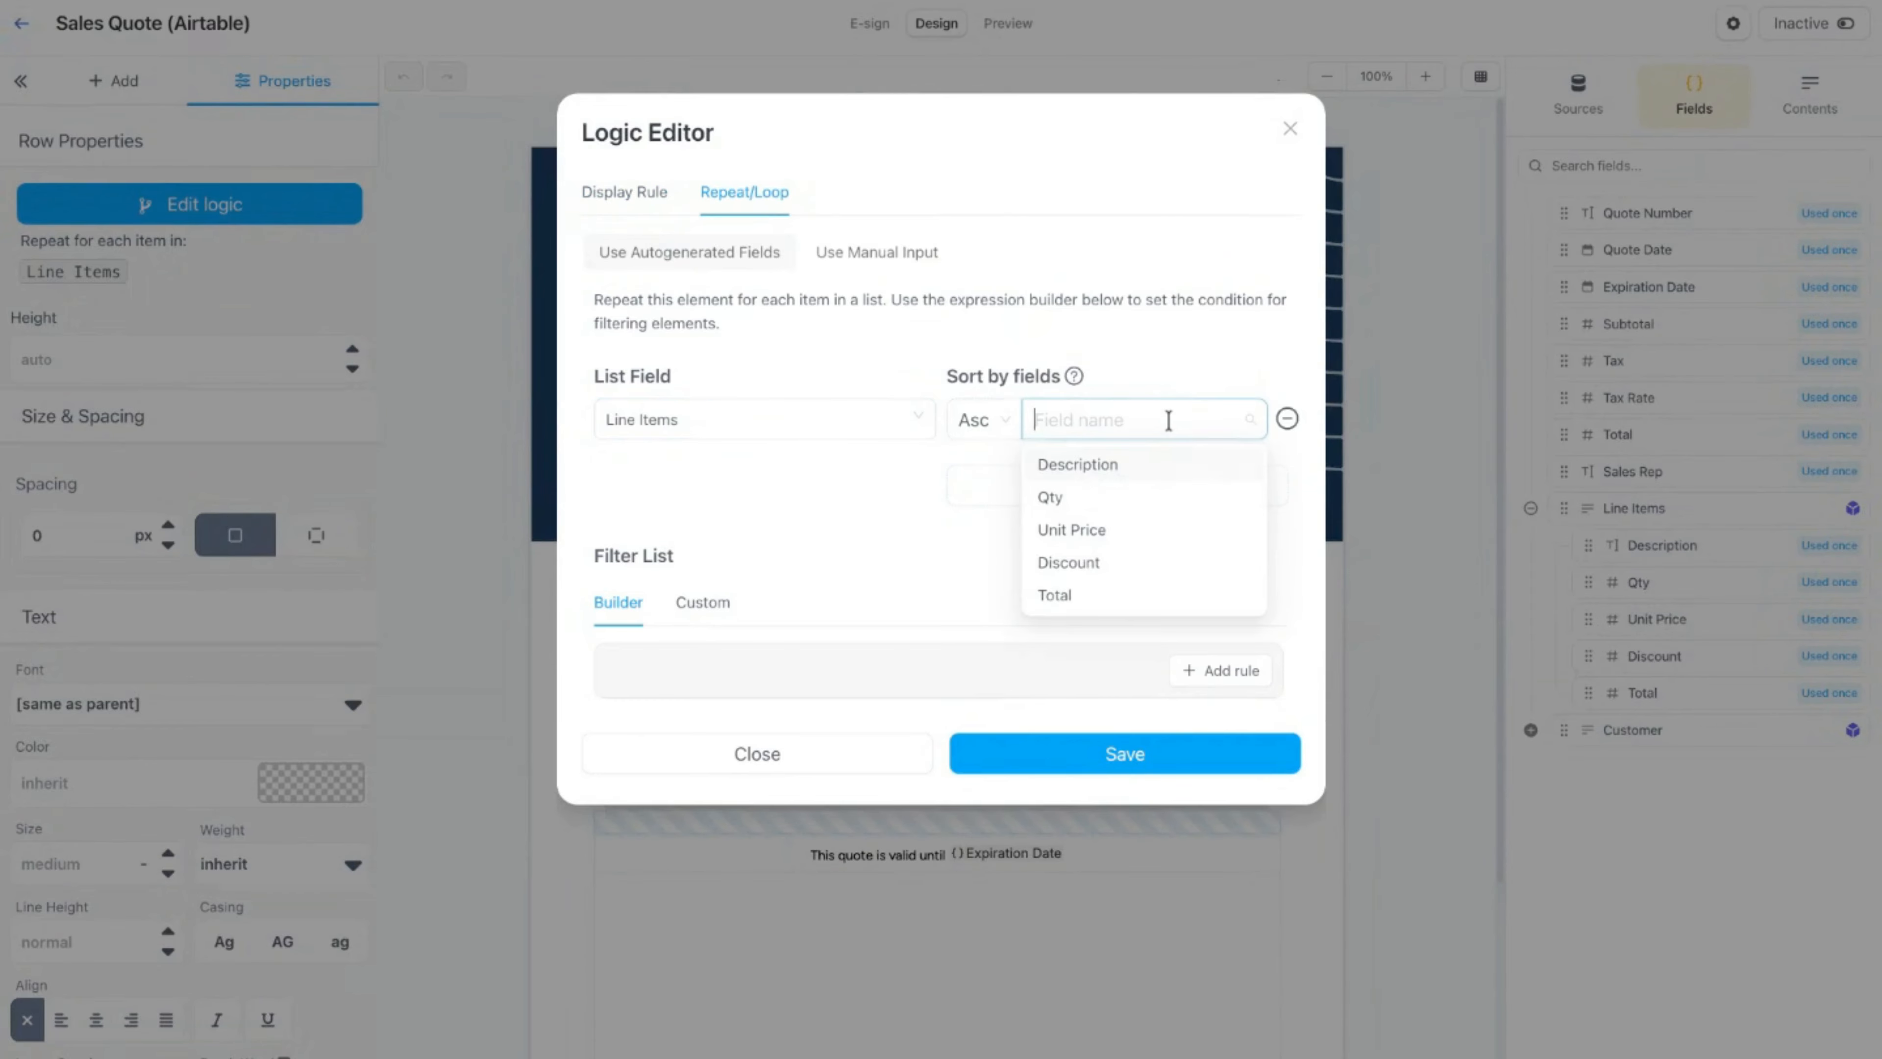
pyautogui.click(1113, 565)
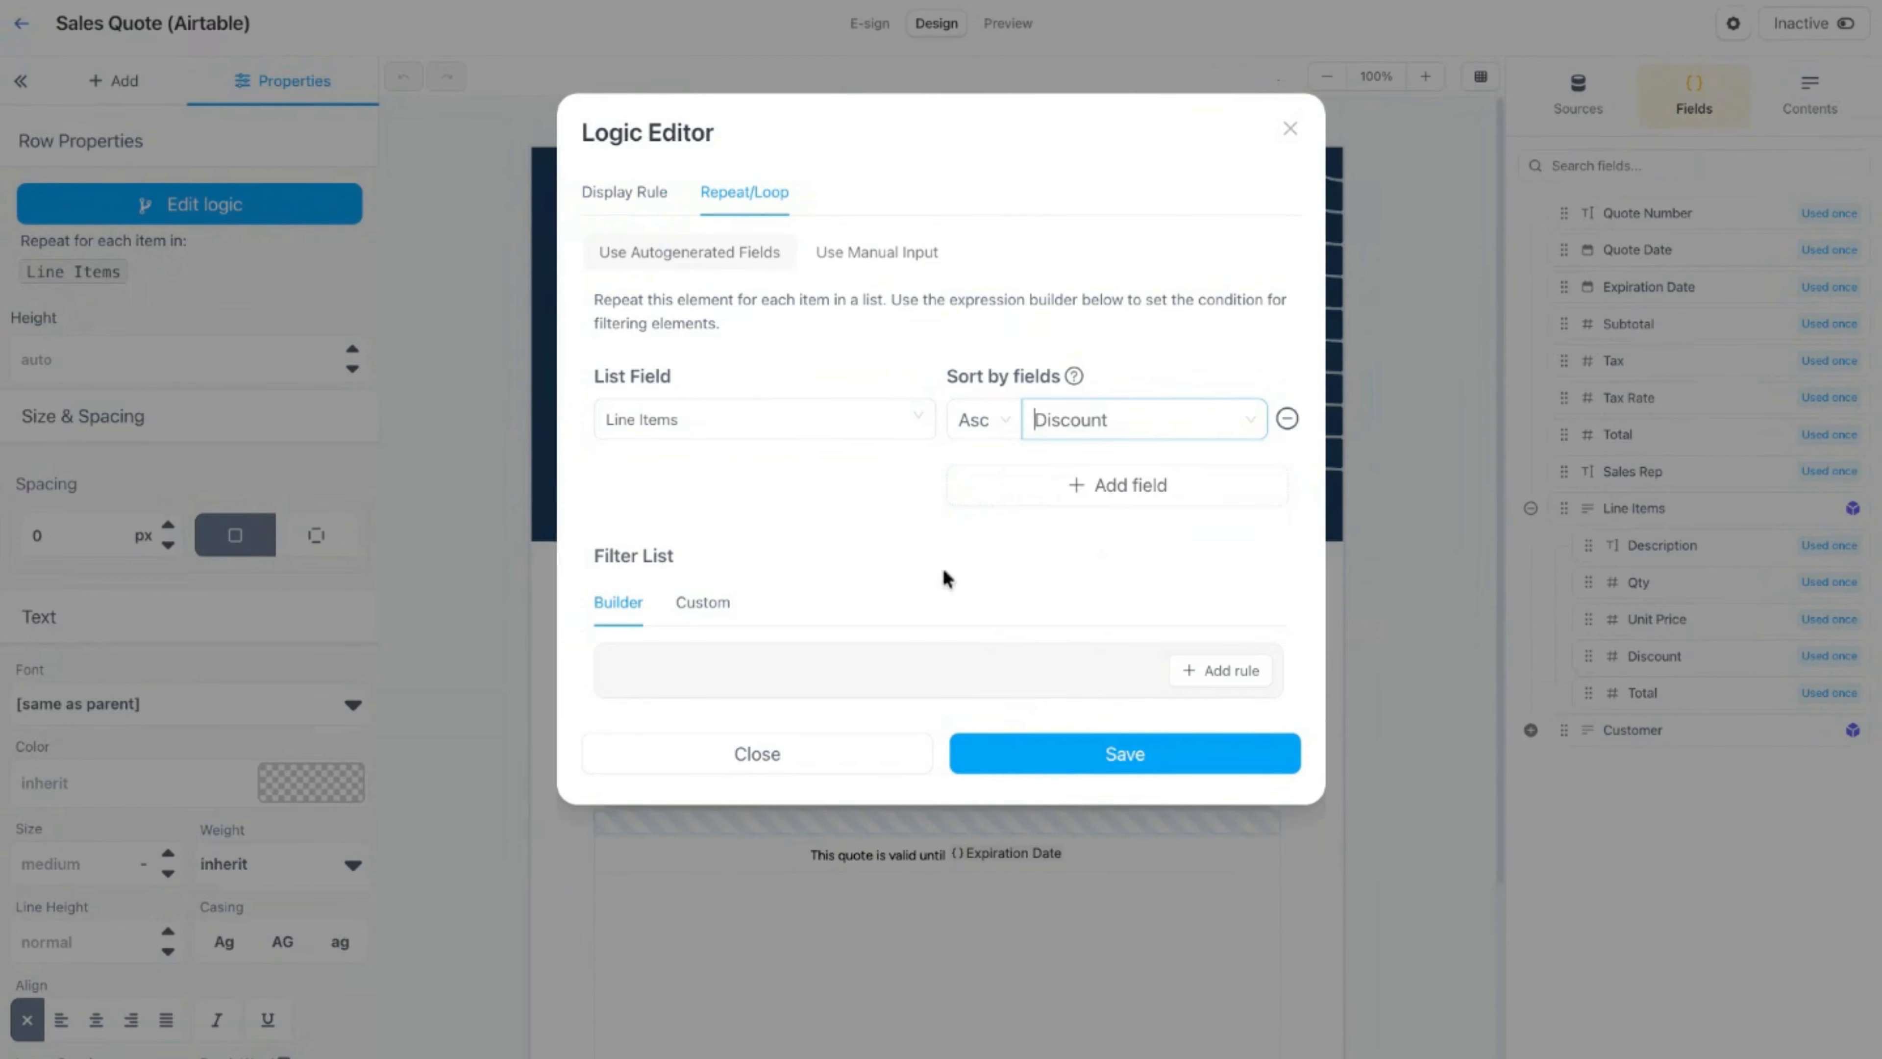
pyautogui.click(1025, 762)
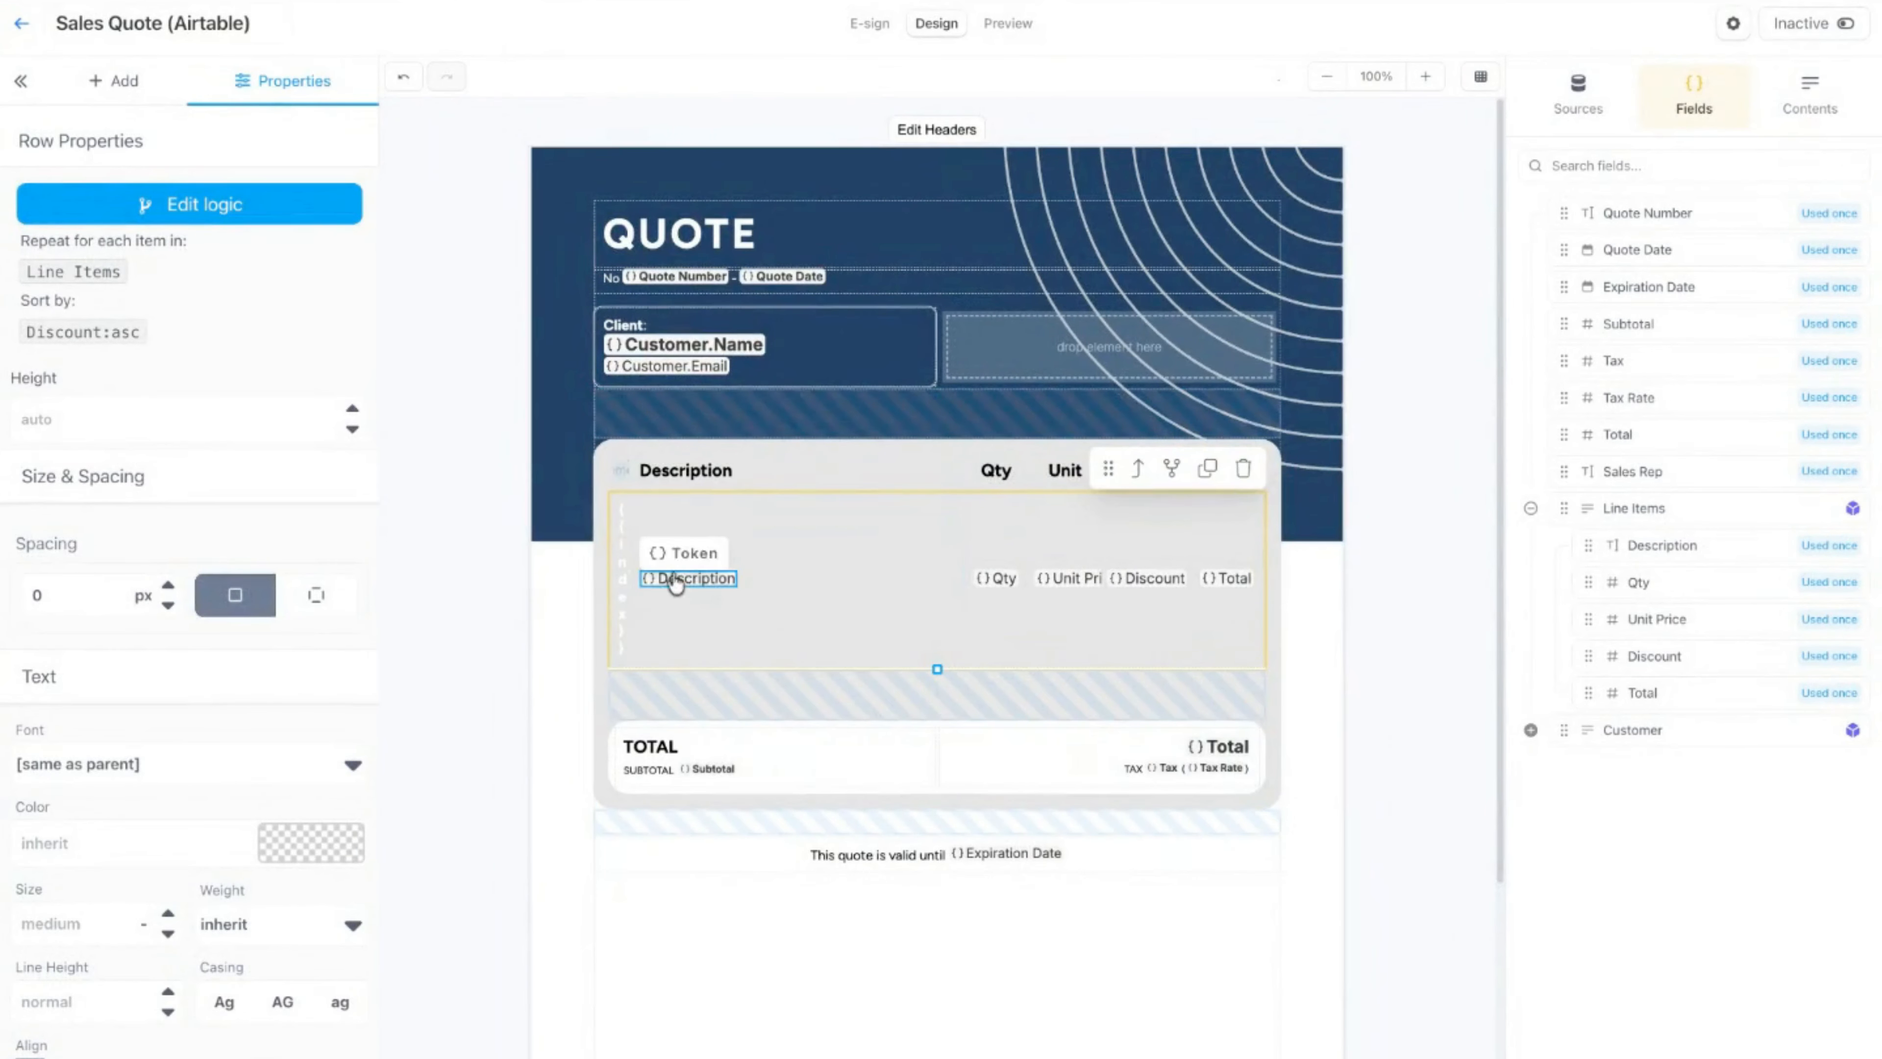
pyautogui.click(990, 27)
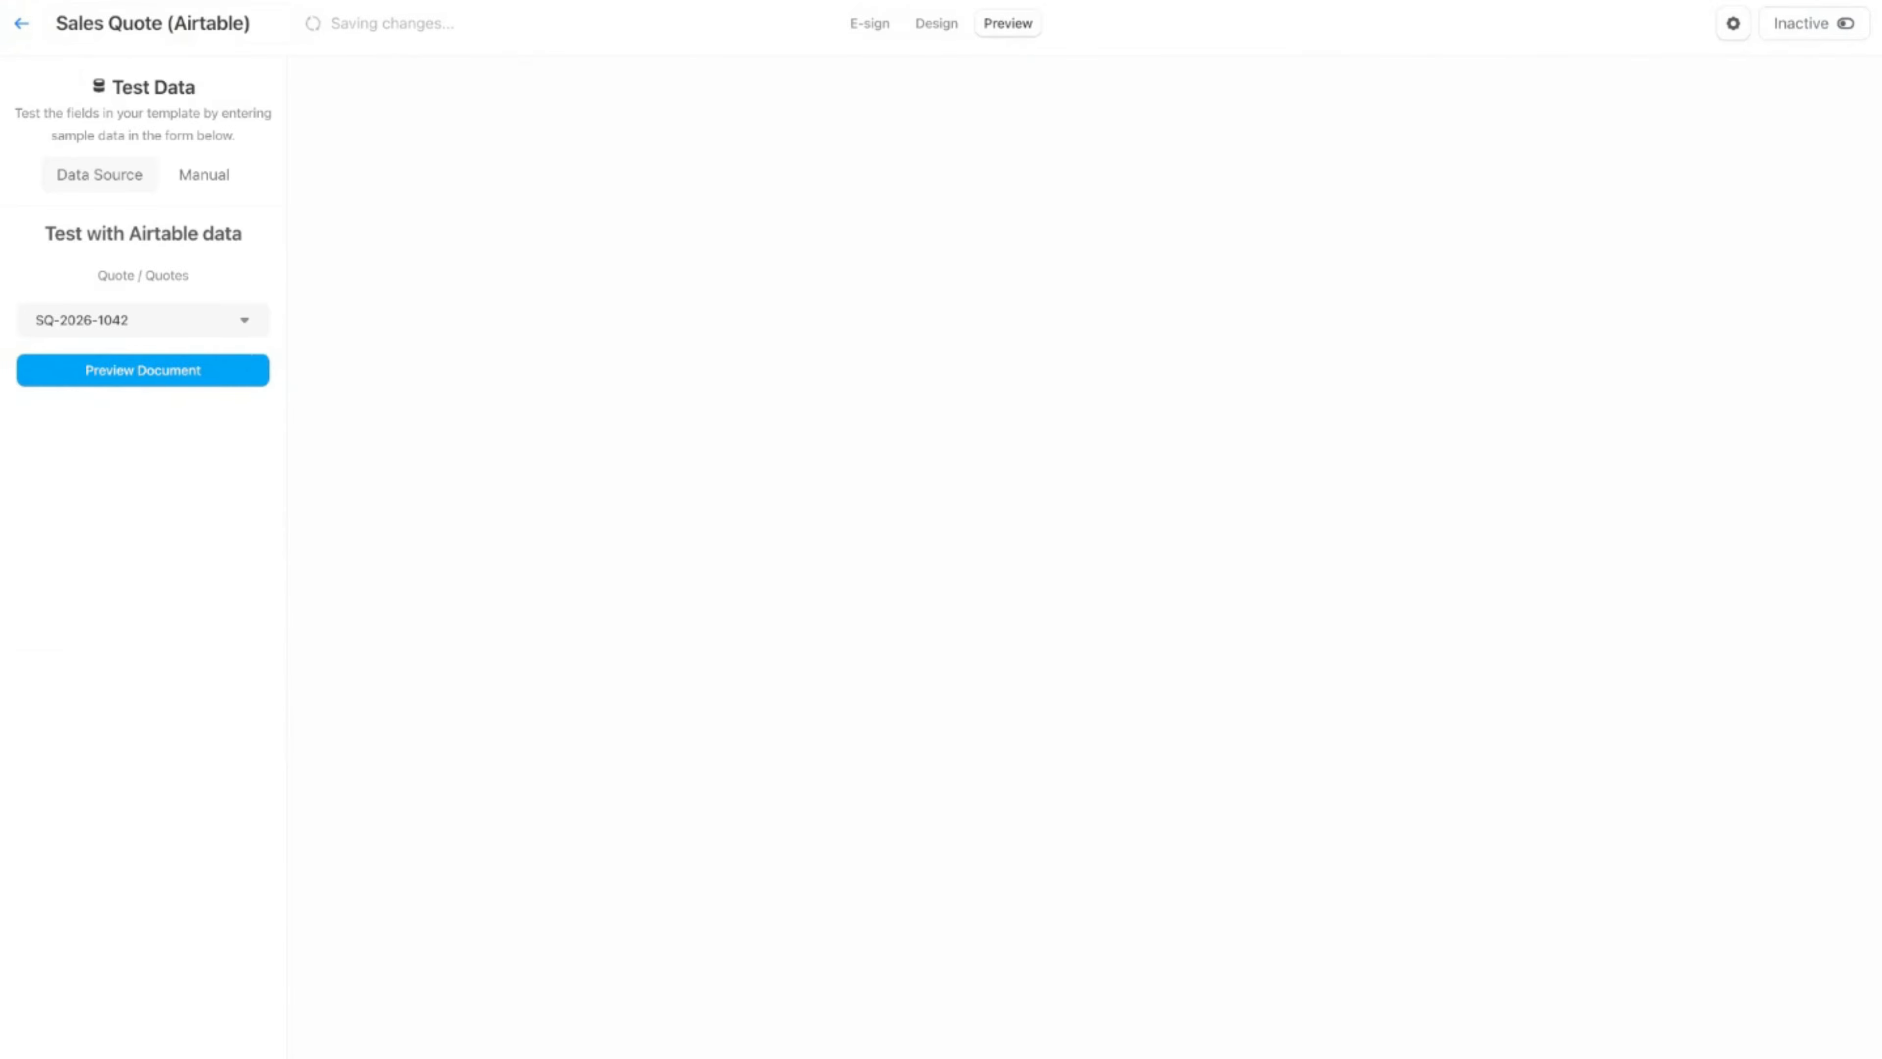
pyautogui.click(152, 376)
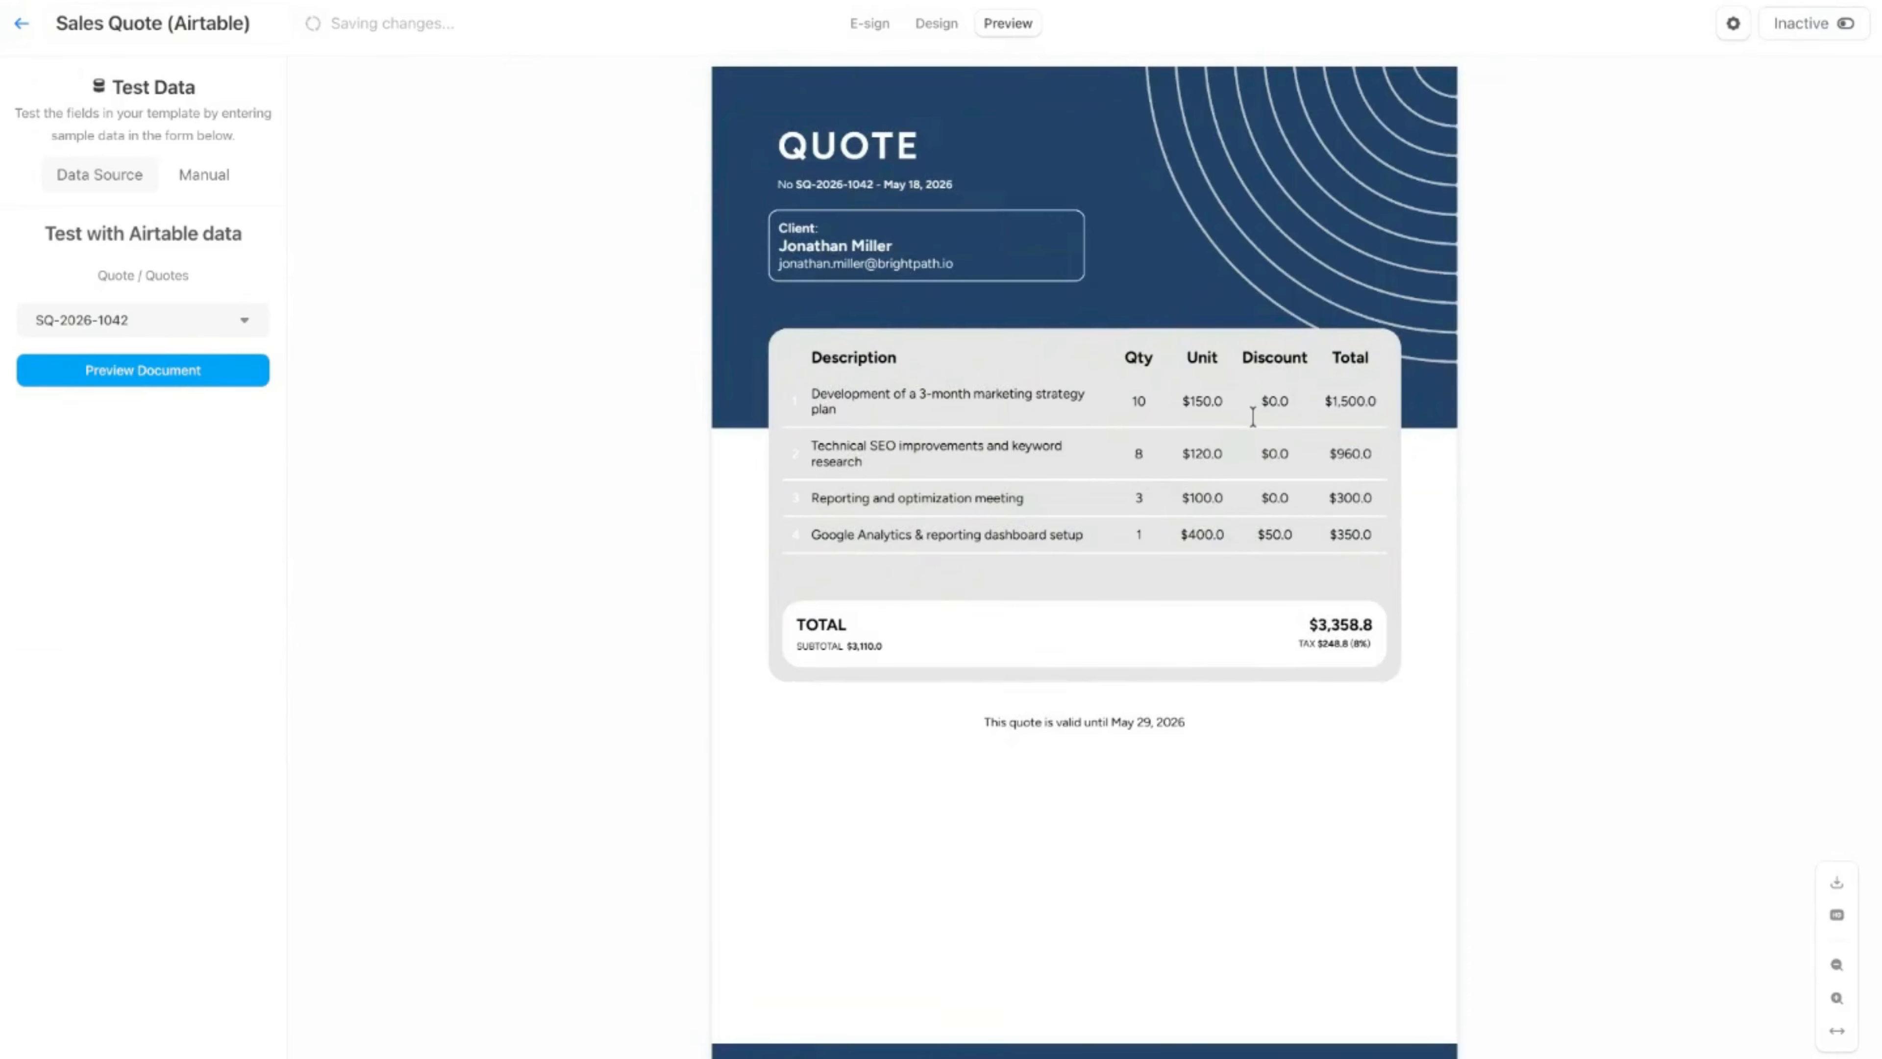
# Step: Back in the design, change the row's Discount sort to descending, save the logic and preview the quote
pyautogui.click(936, 23)
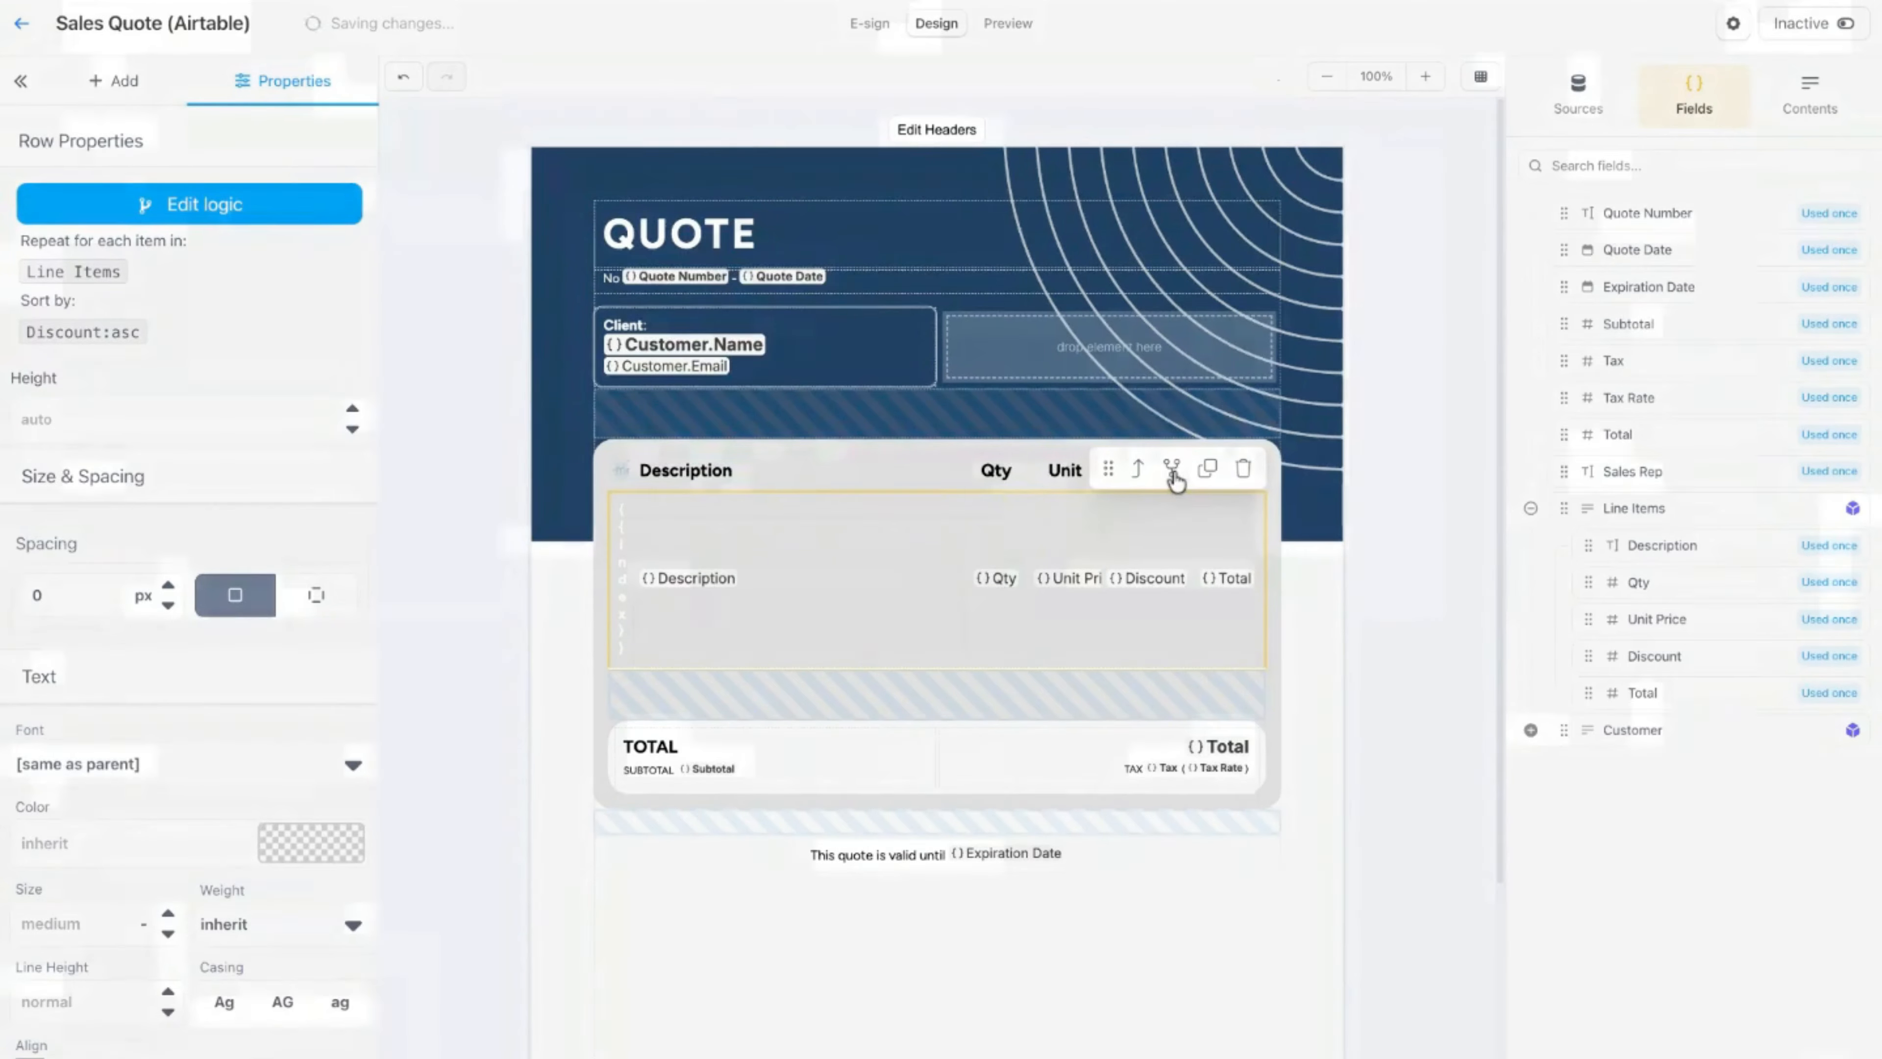
pyautogui.click(1173, 479)
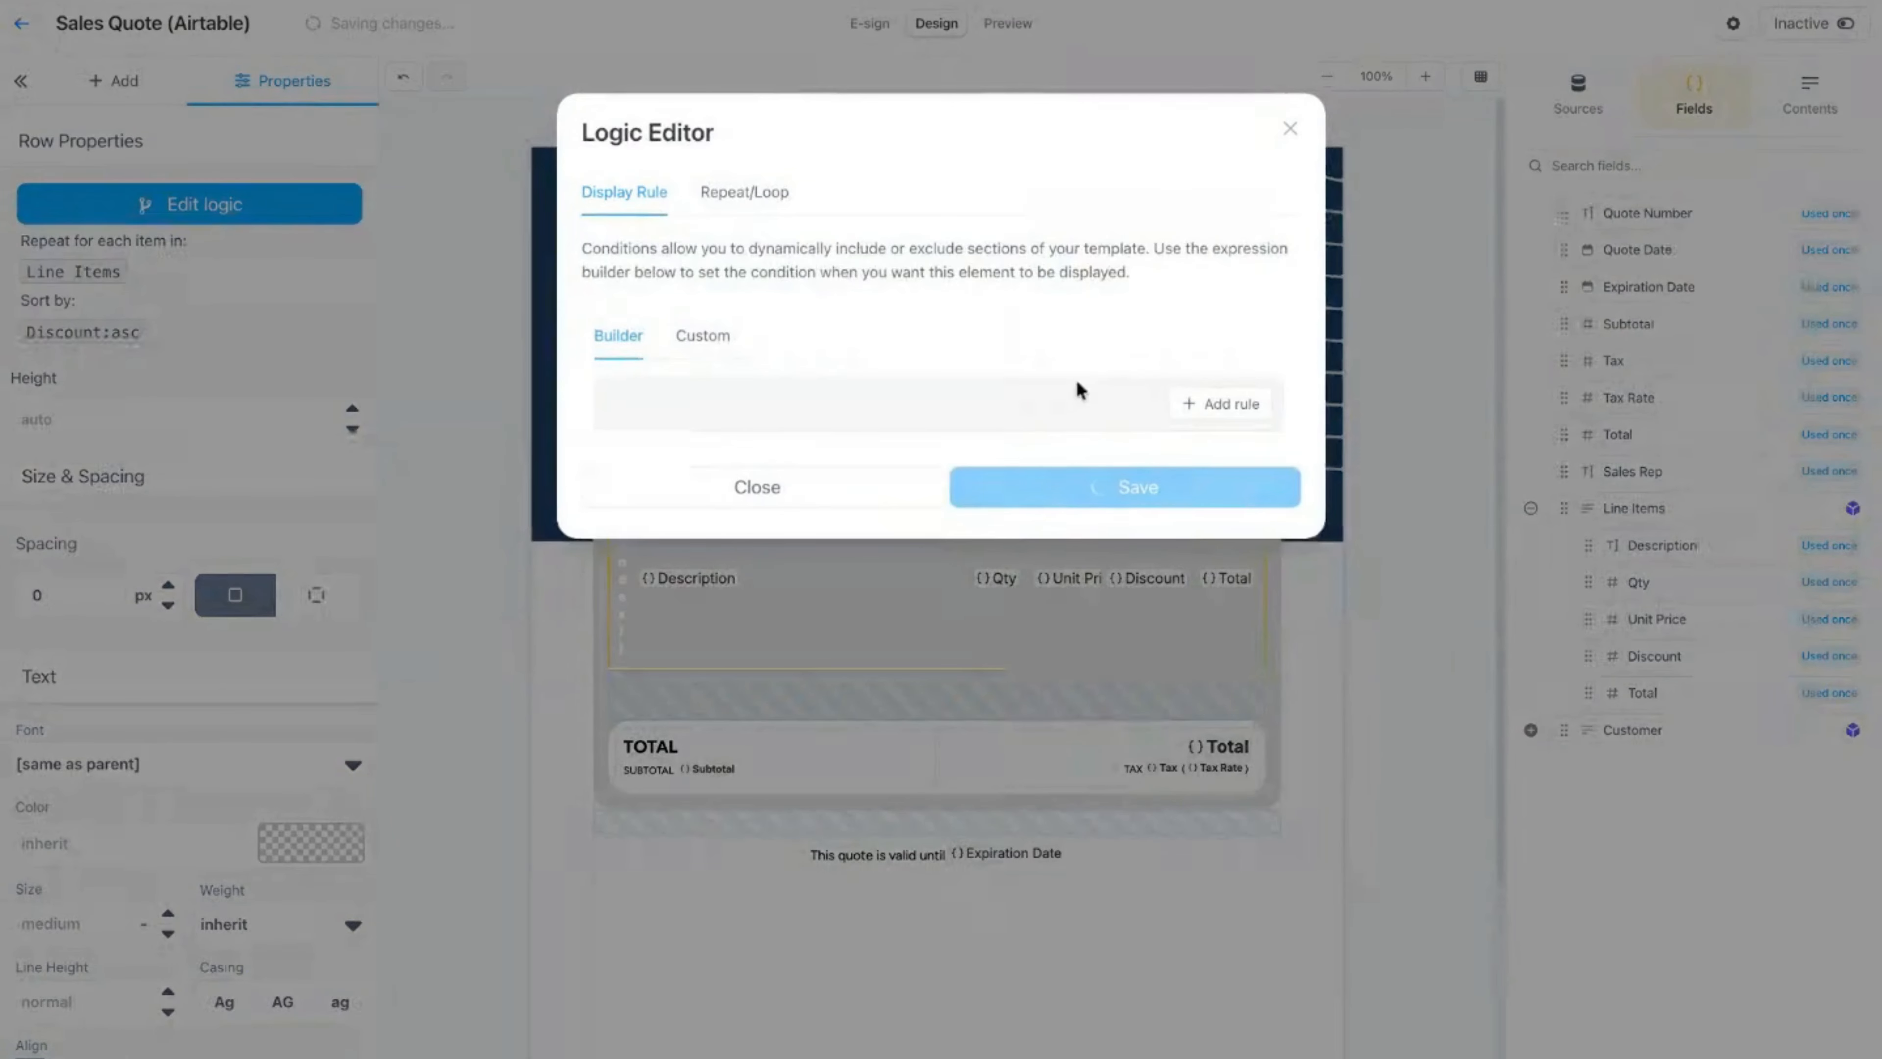
pyautogui.click(780, 199)
pyautogui.click(1221, 428)
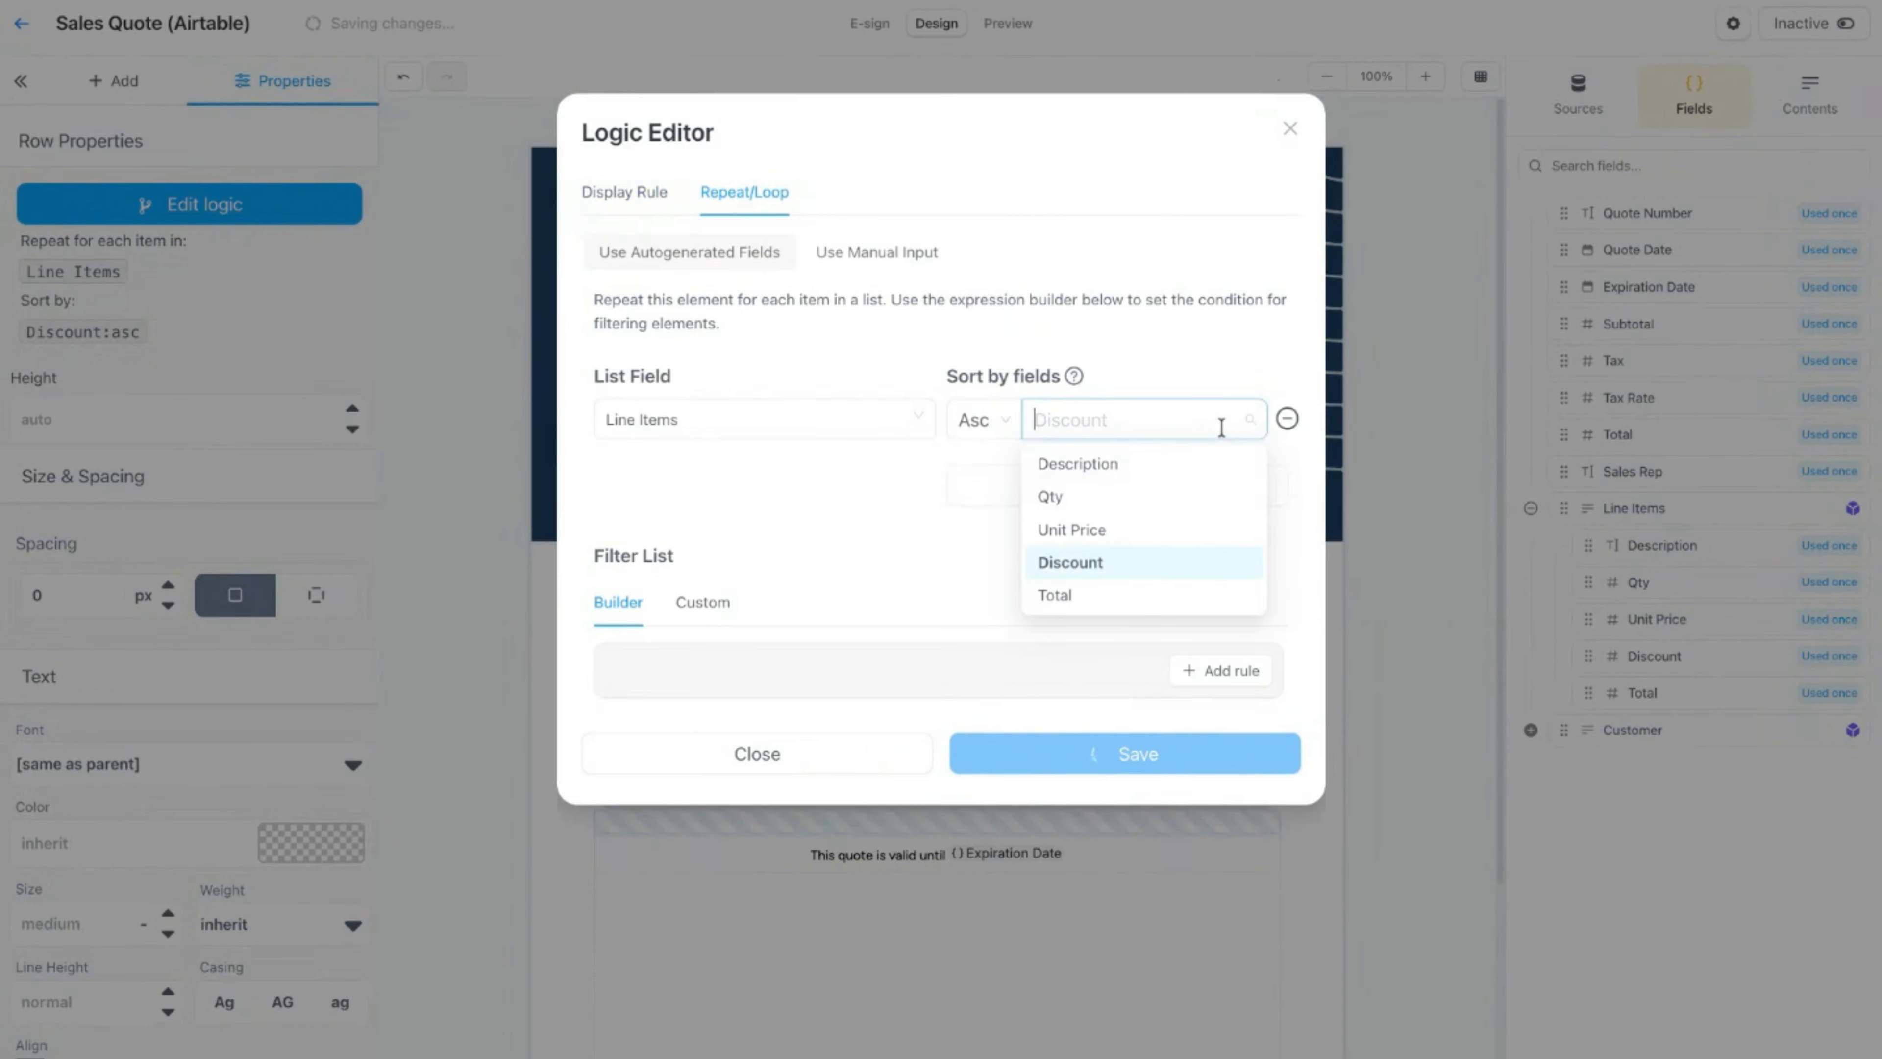
pyautogui.click(972, 421)
pyautogui.click(967, 504)
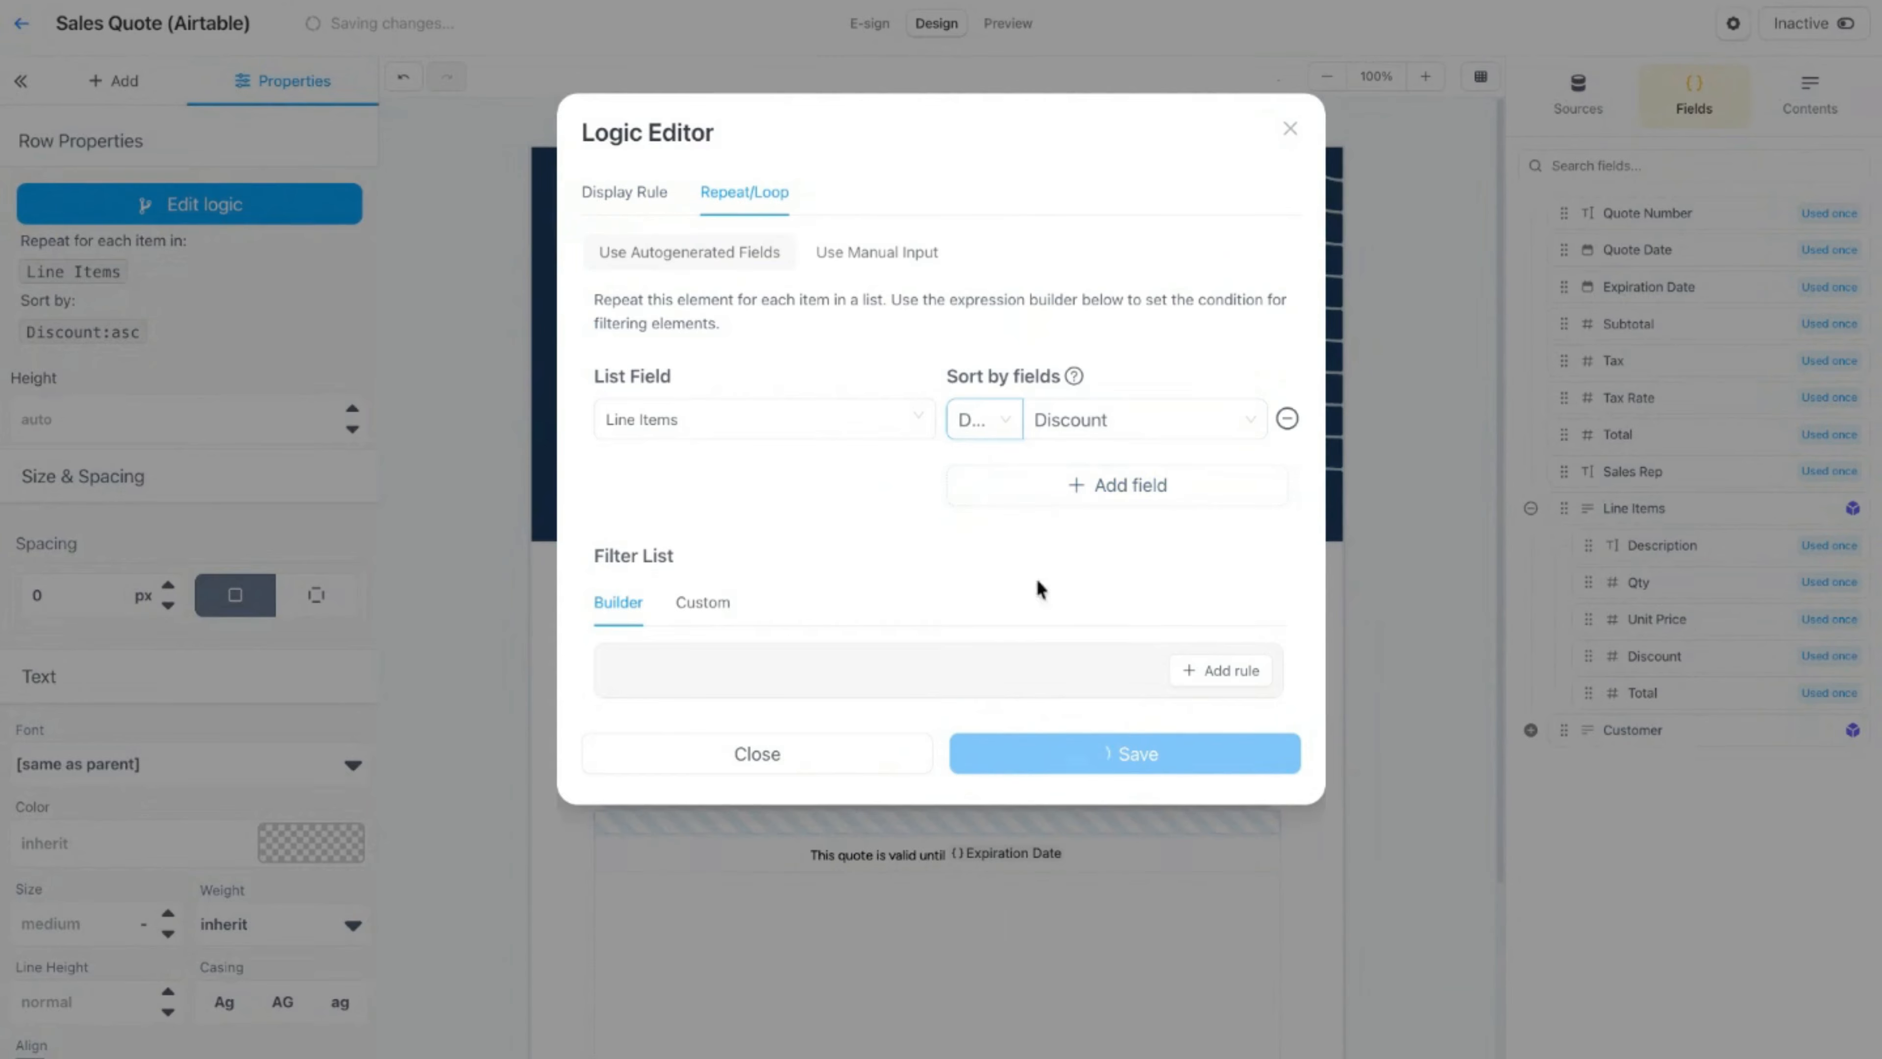
pyautogui.click(1006, 428)
pyautogui.click(979, 465)
pyautogui.click(1008, 424)
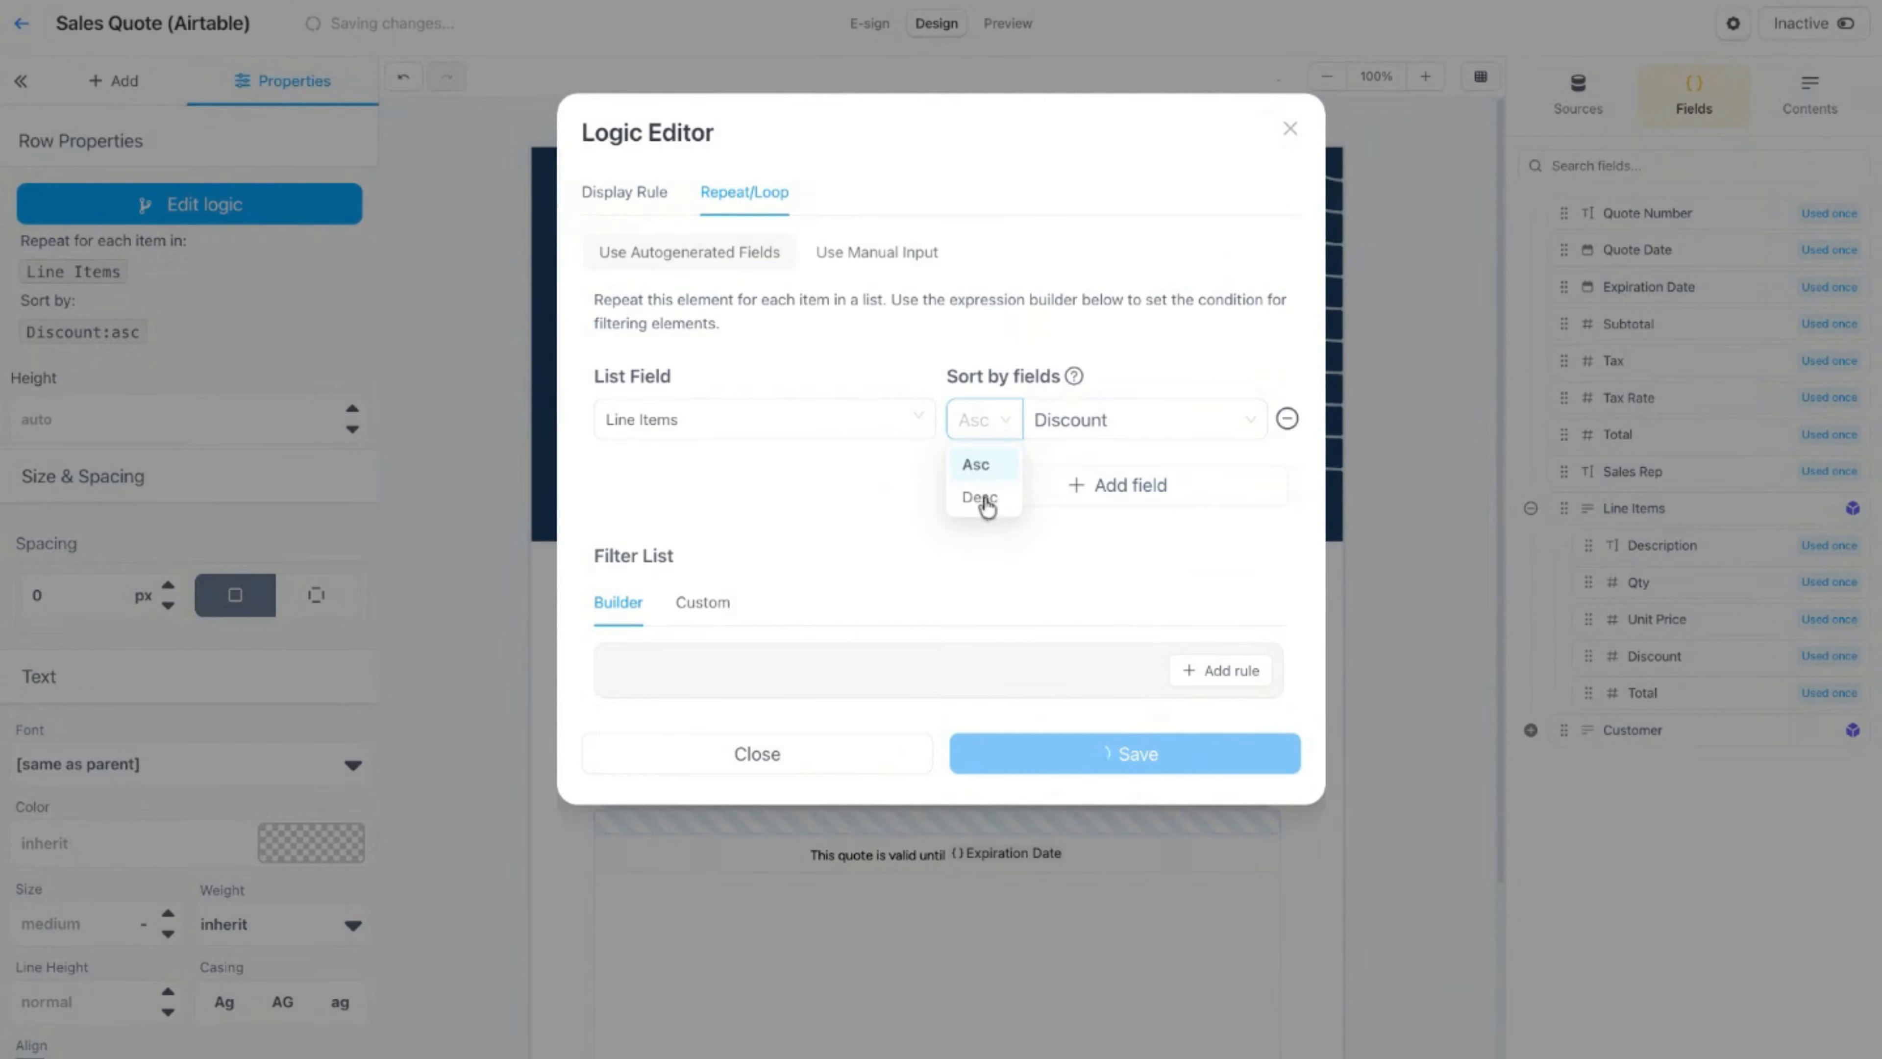
pyautogui.click(988, 506)
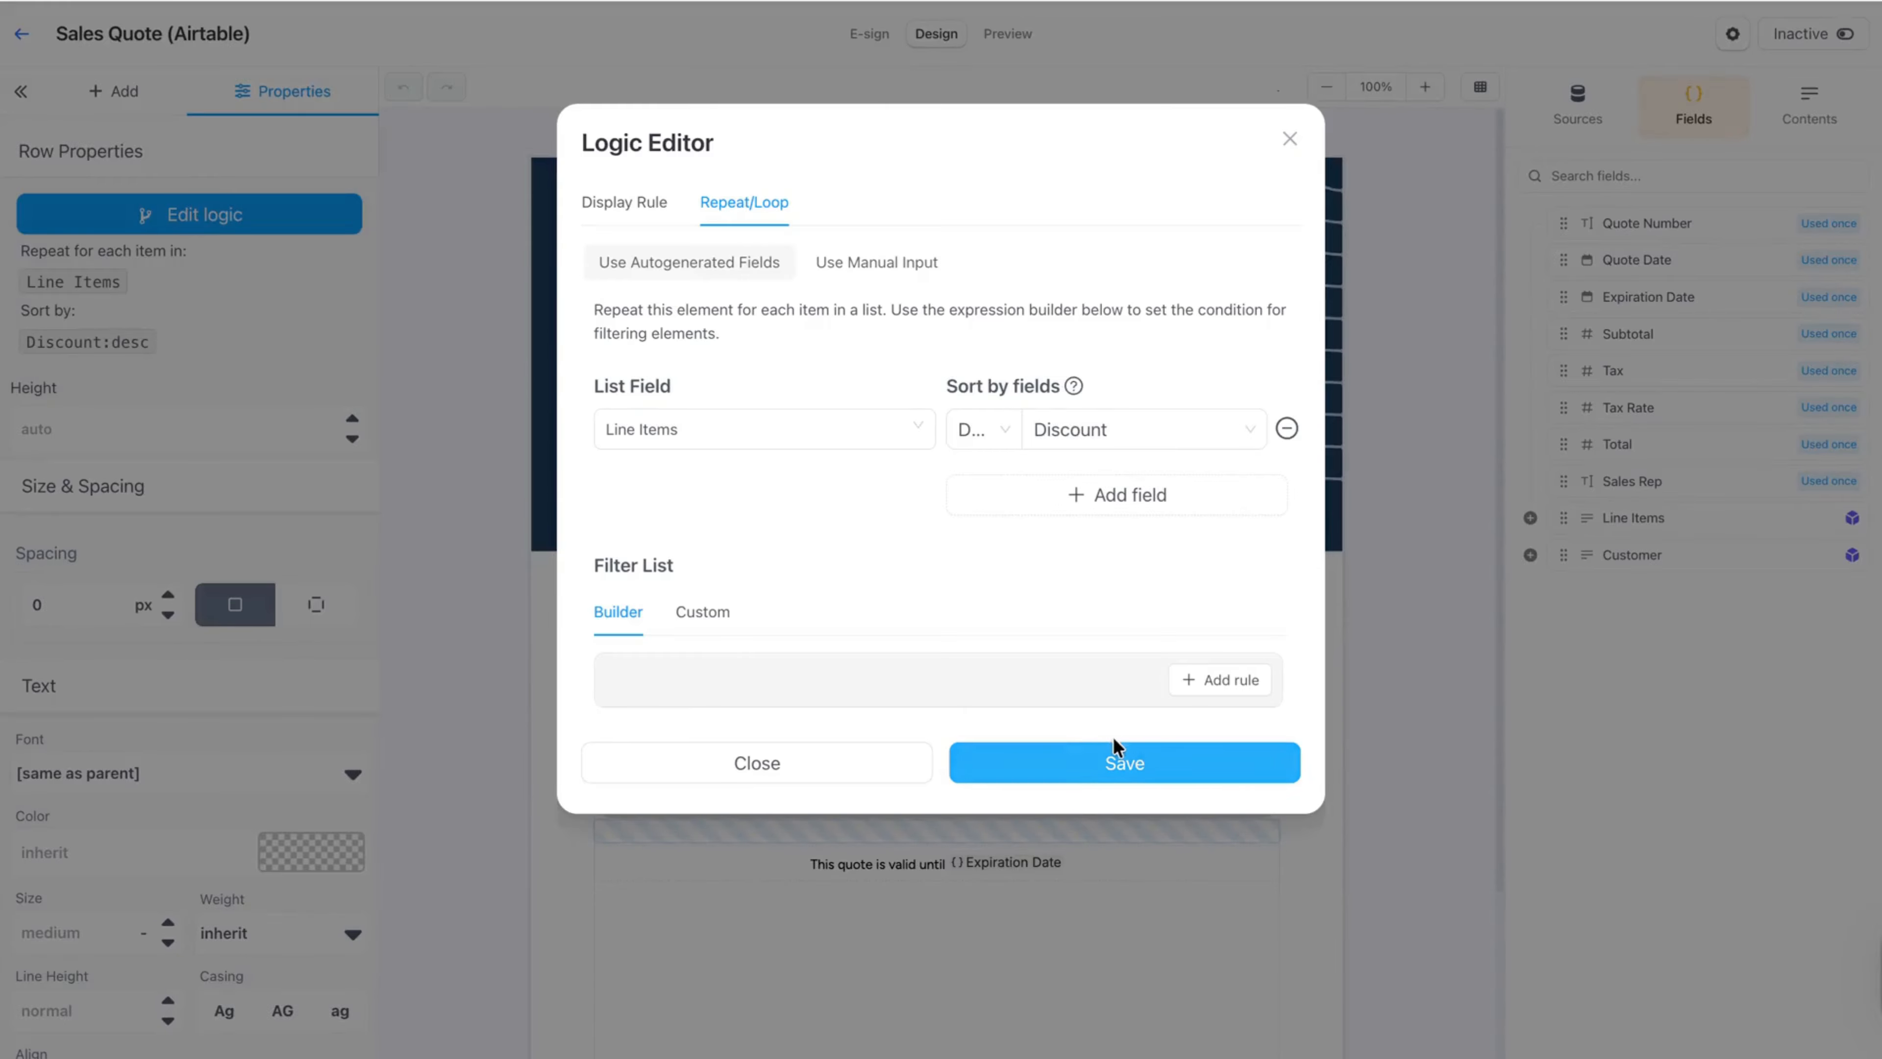
pyautogui.click(1136, 771)
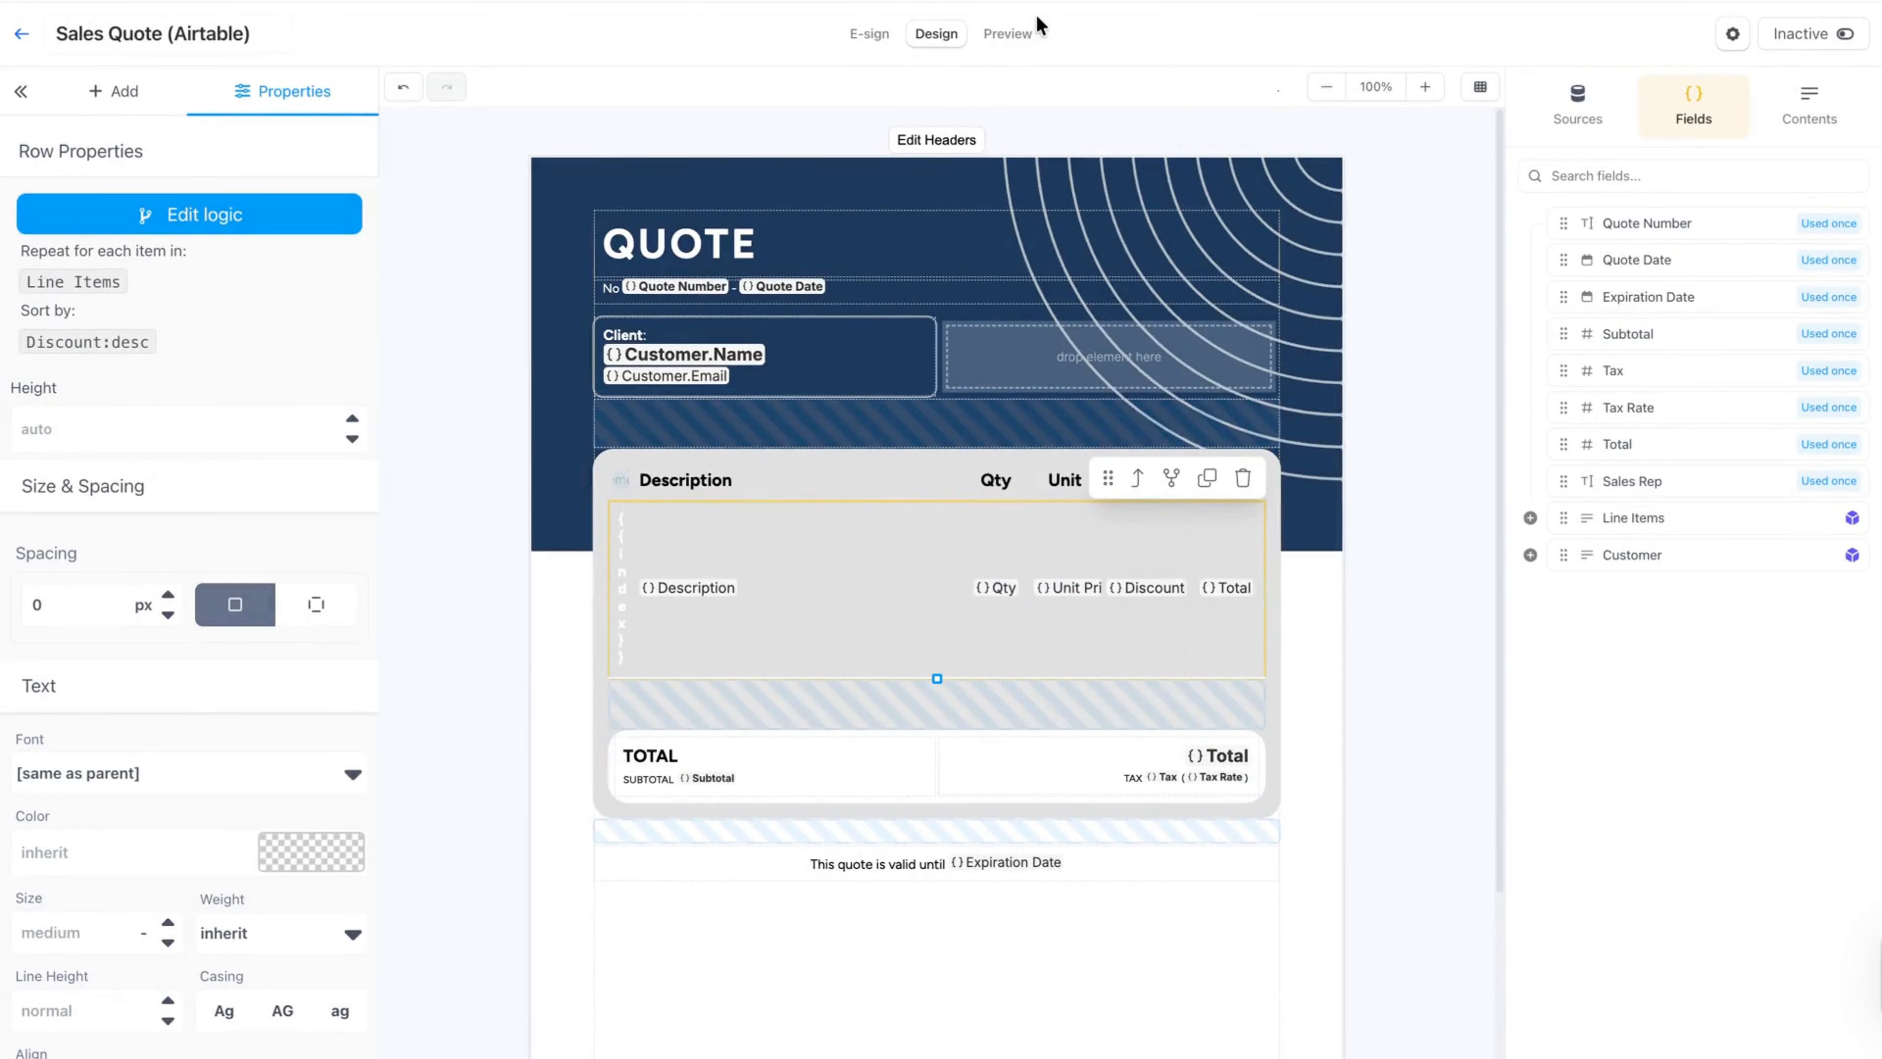
pyautogui.click(1021, 35)
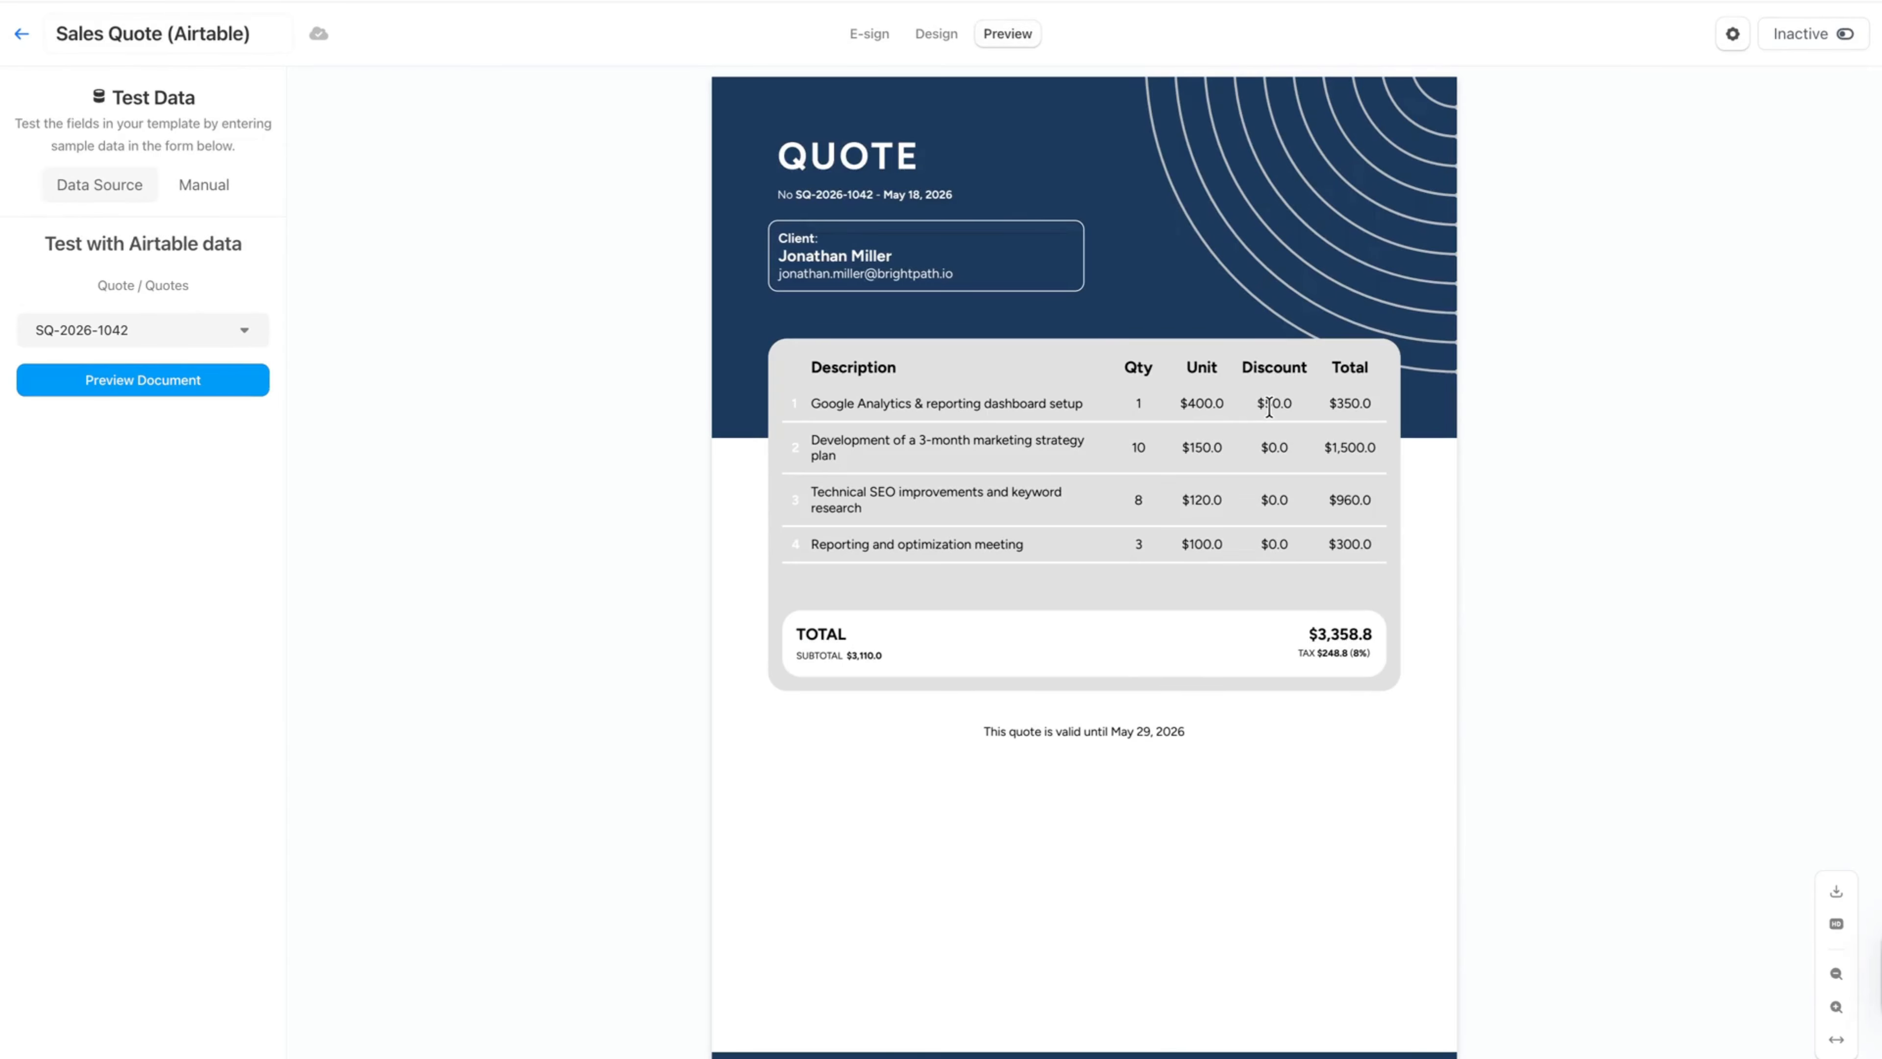
# Step: Return to the design, add a second sort field to the row's repeat logic, review its field options, remove it and close without saving
pyautogui.click(935, 37)
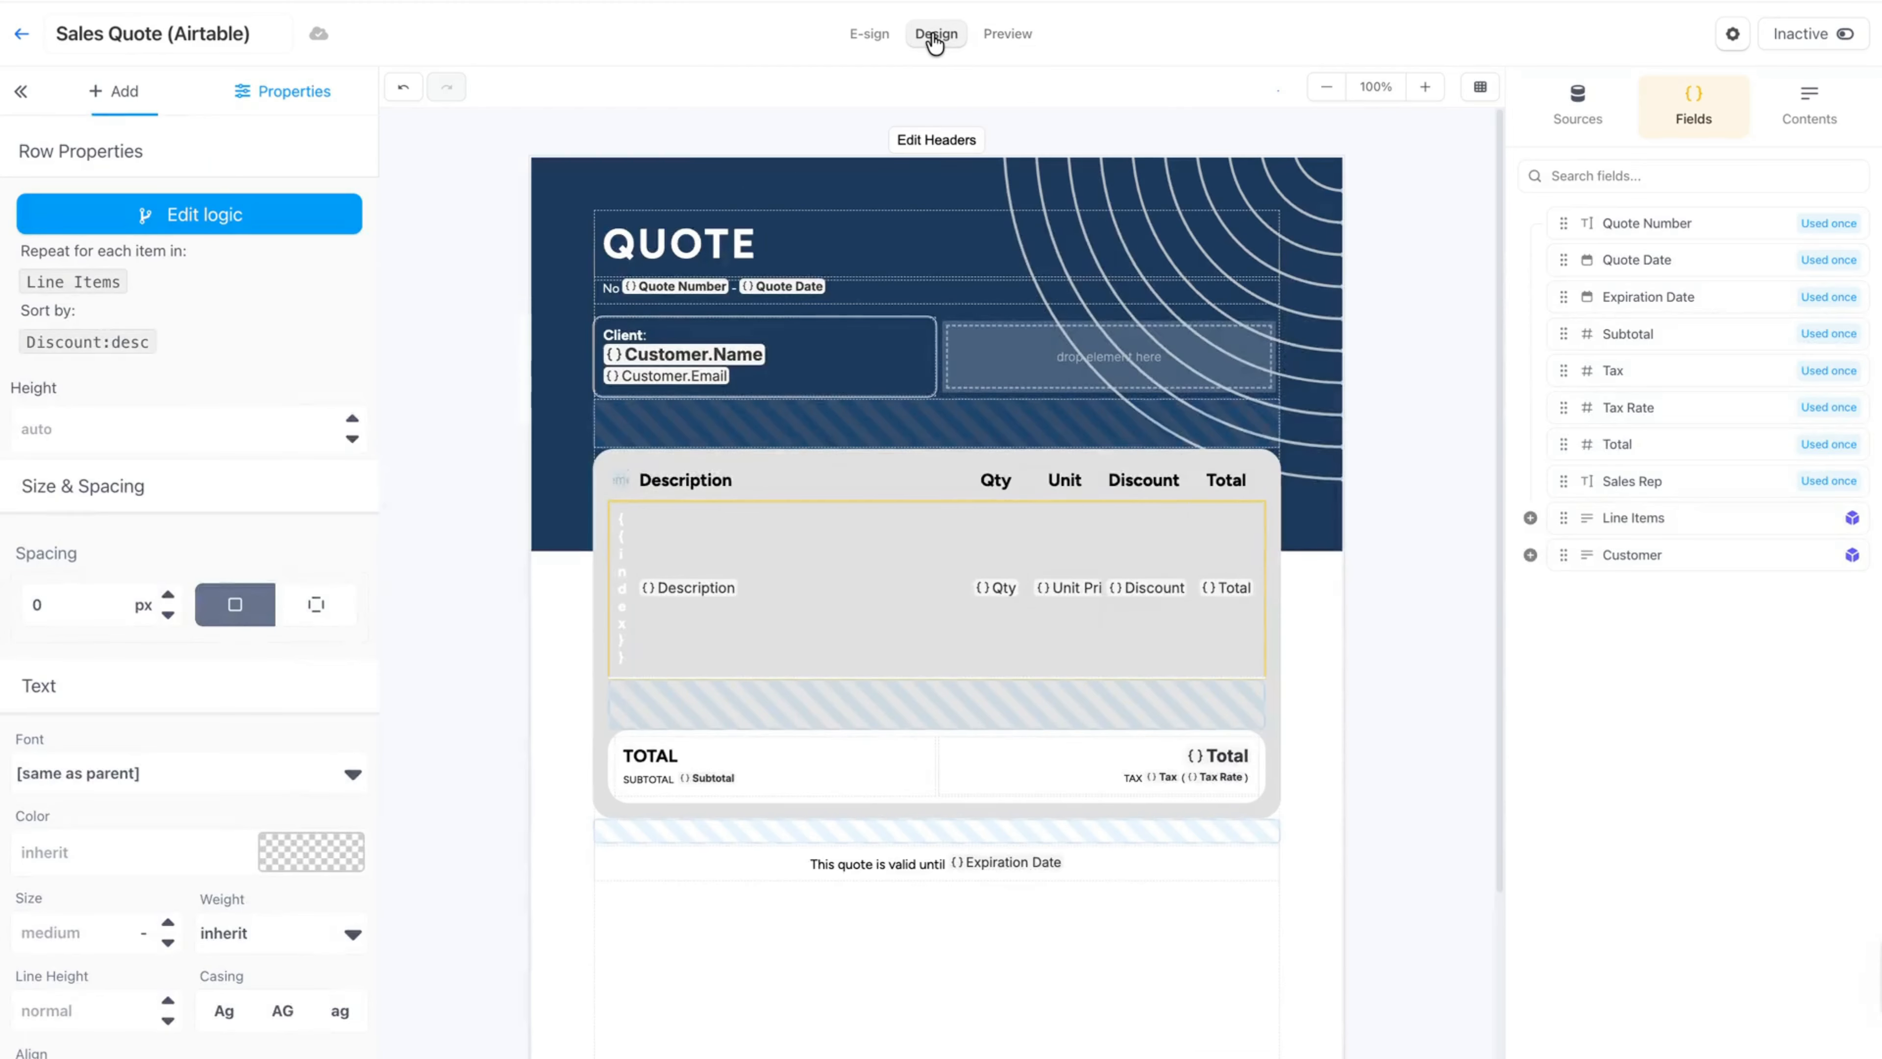
pyautogui.click(204, 216)
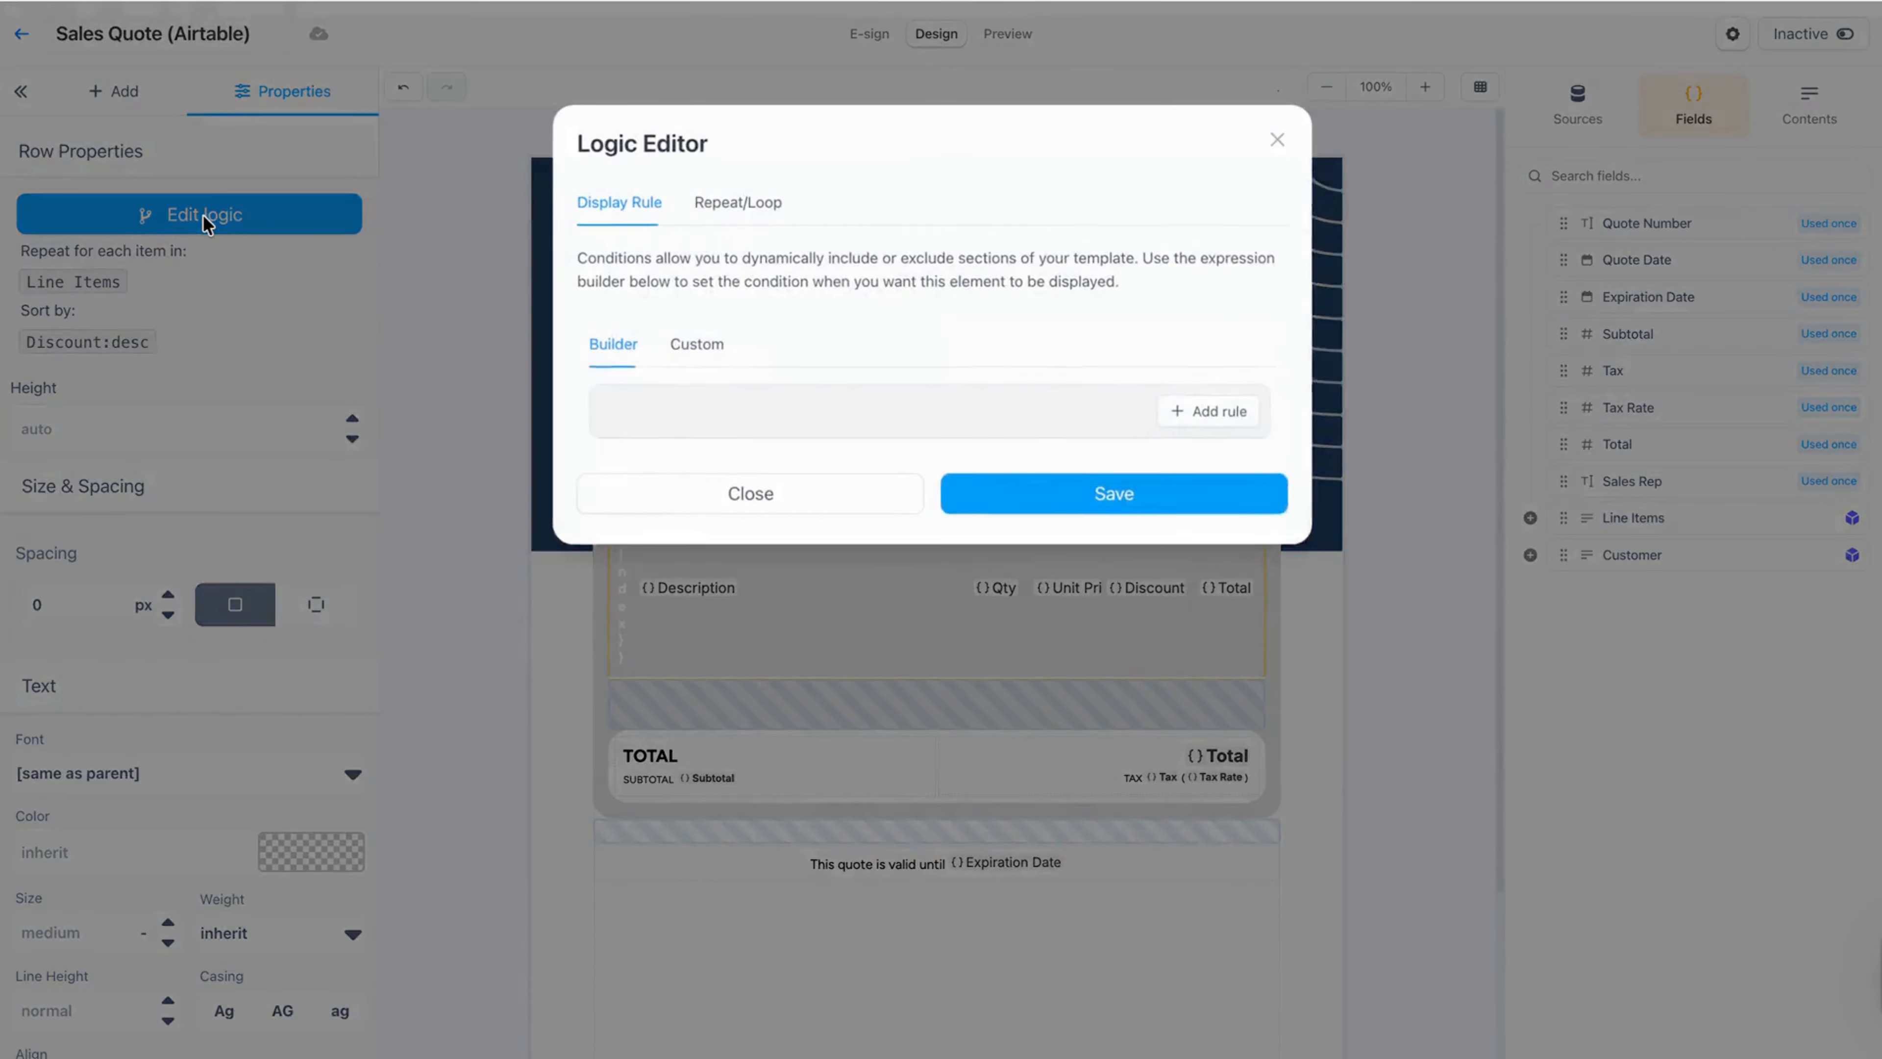
pyautogui.click(745, 203)
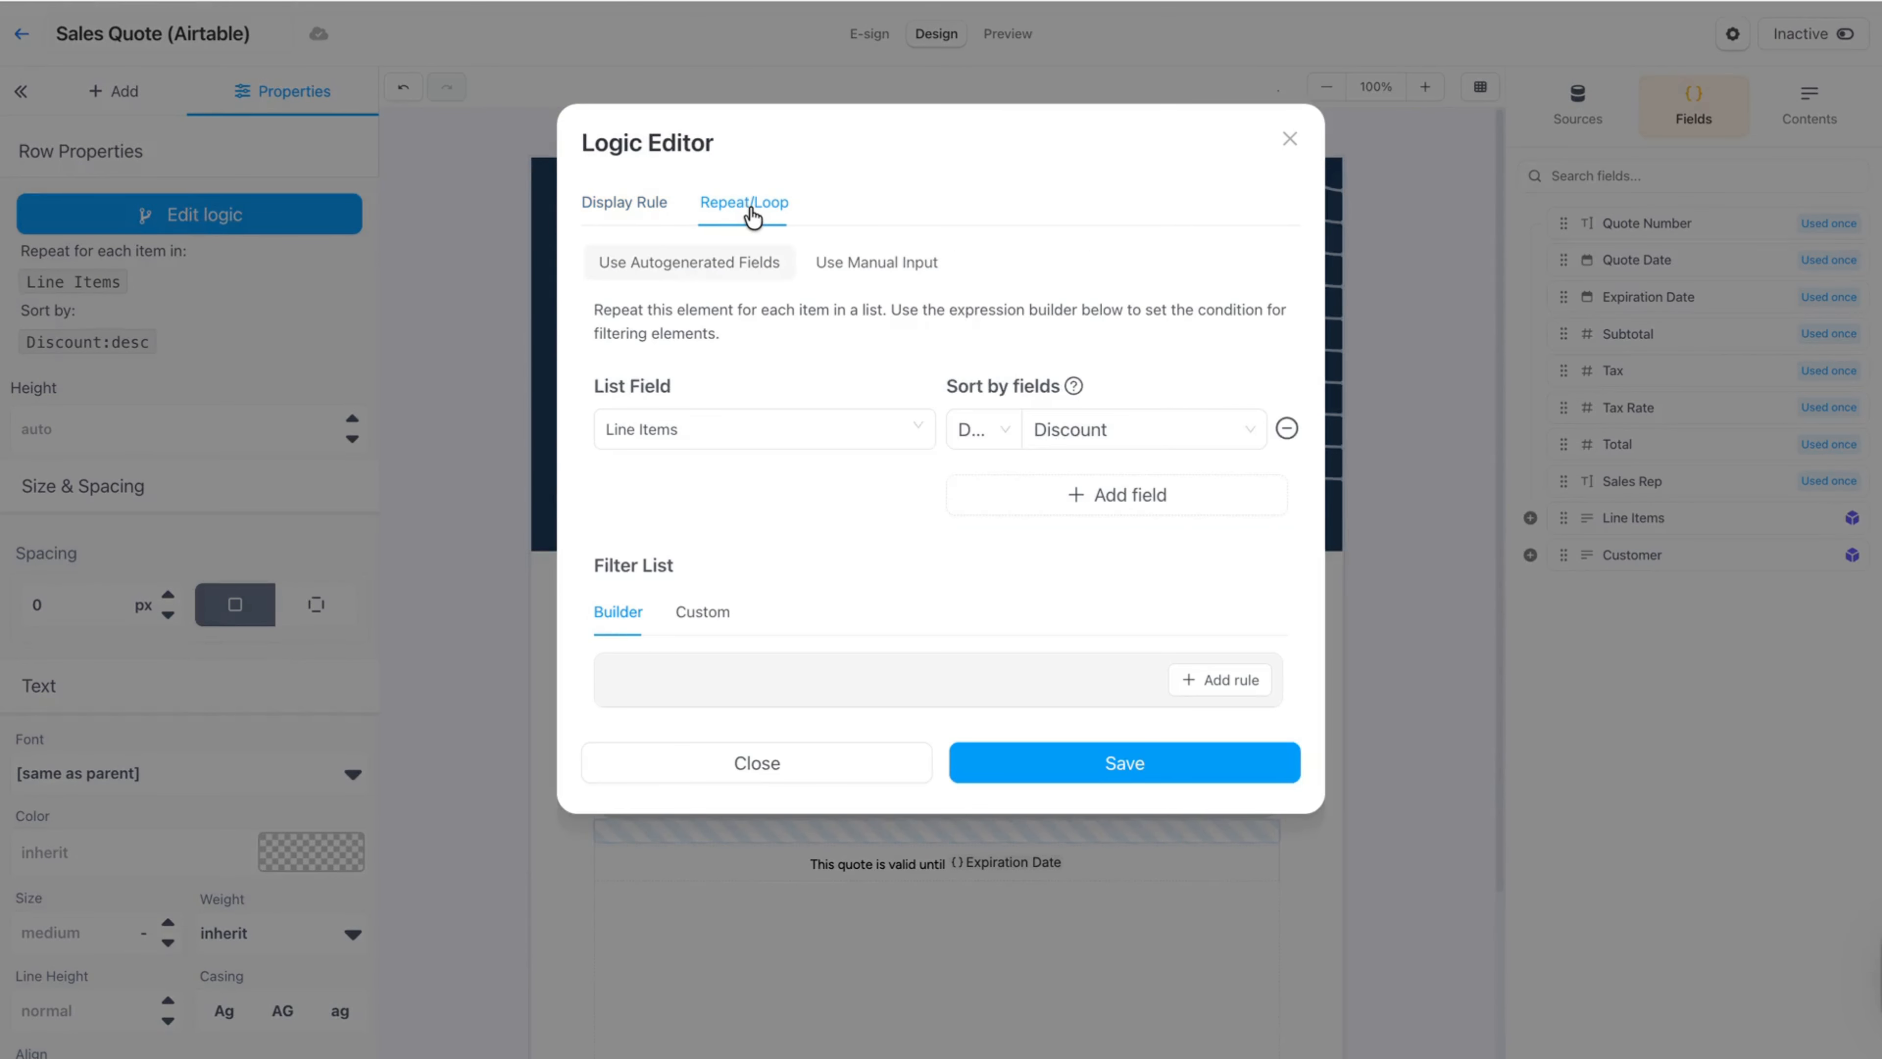
pyautogui.click(1231, 497)
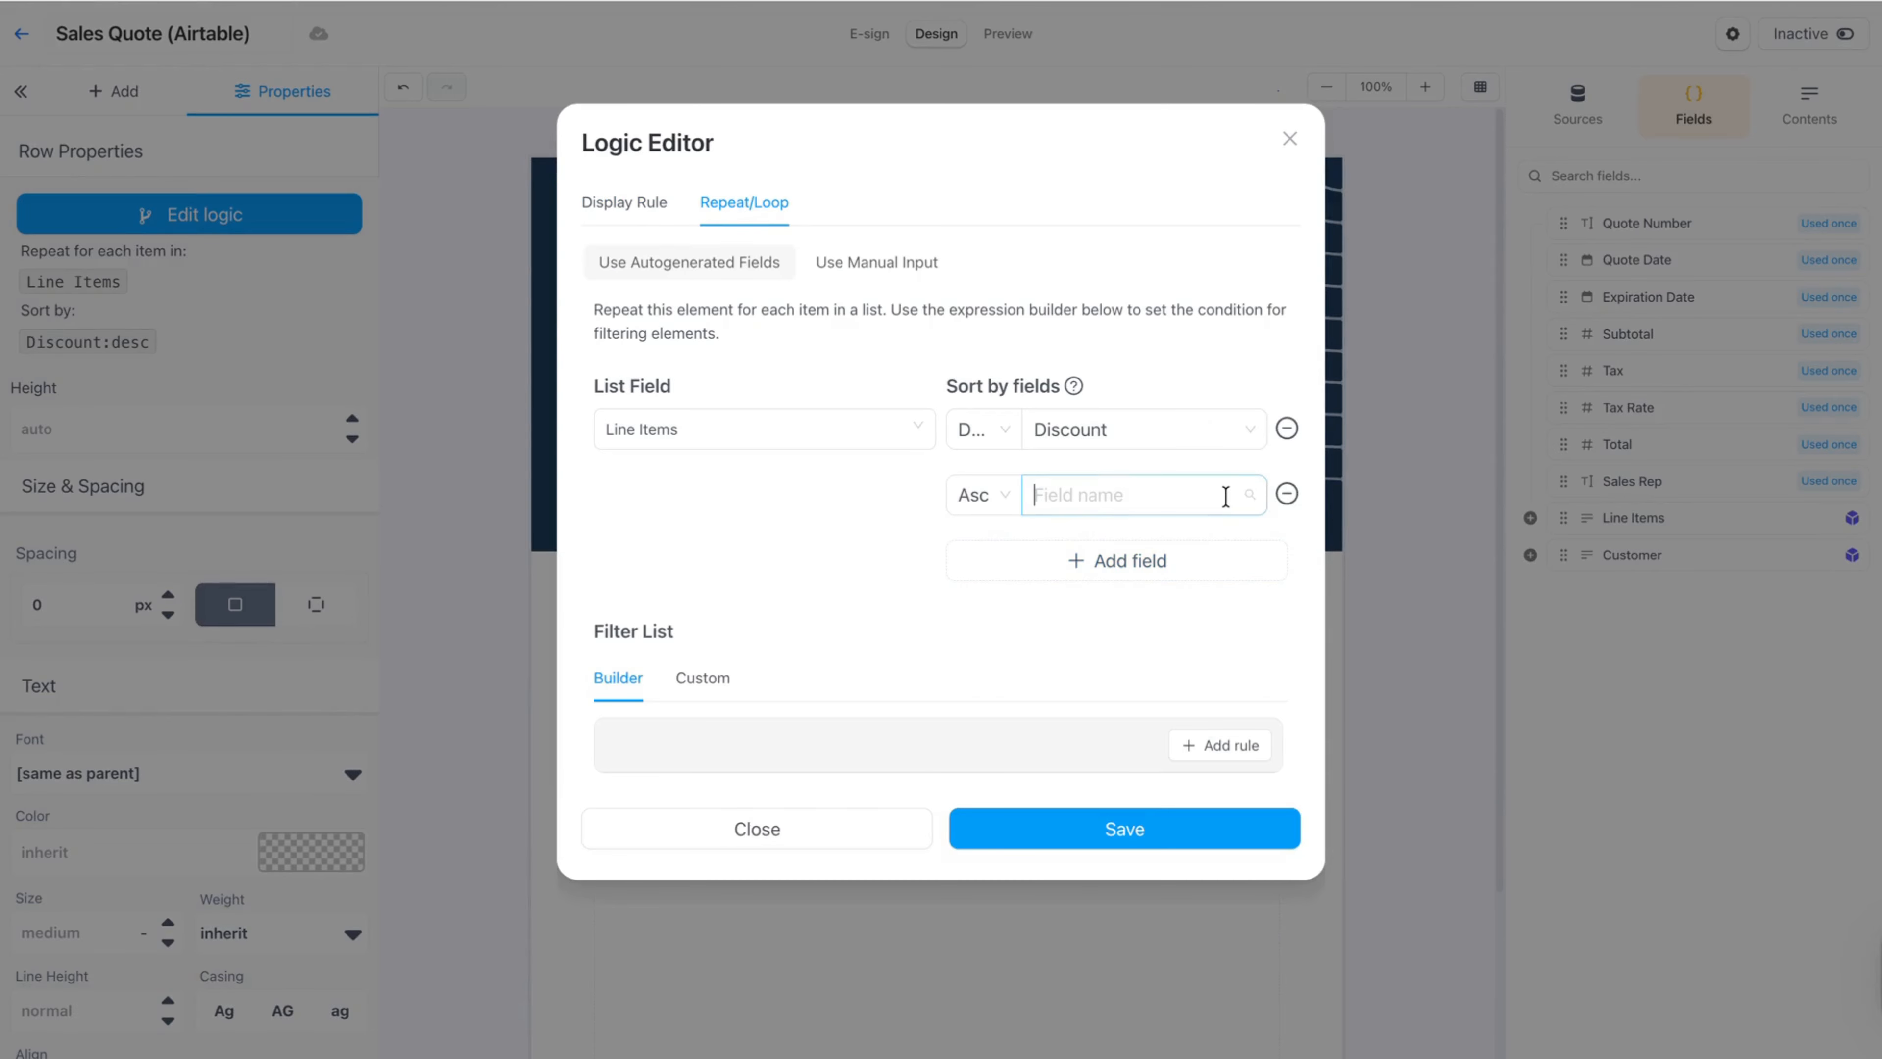
pyautogui.click(1229, 496)
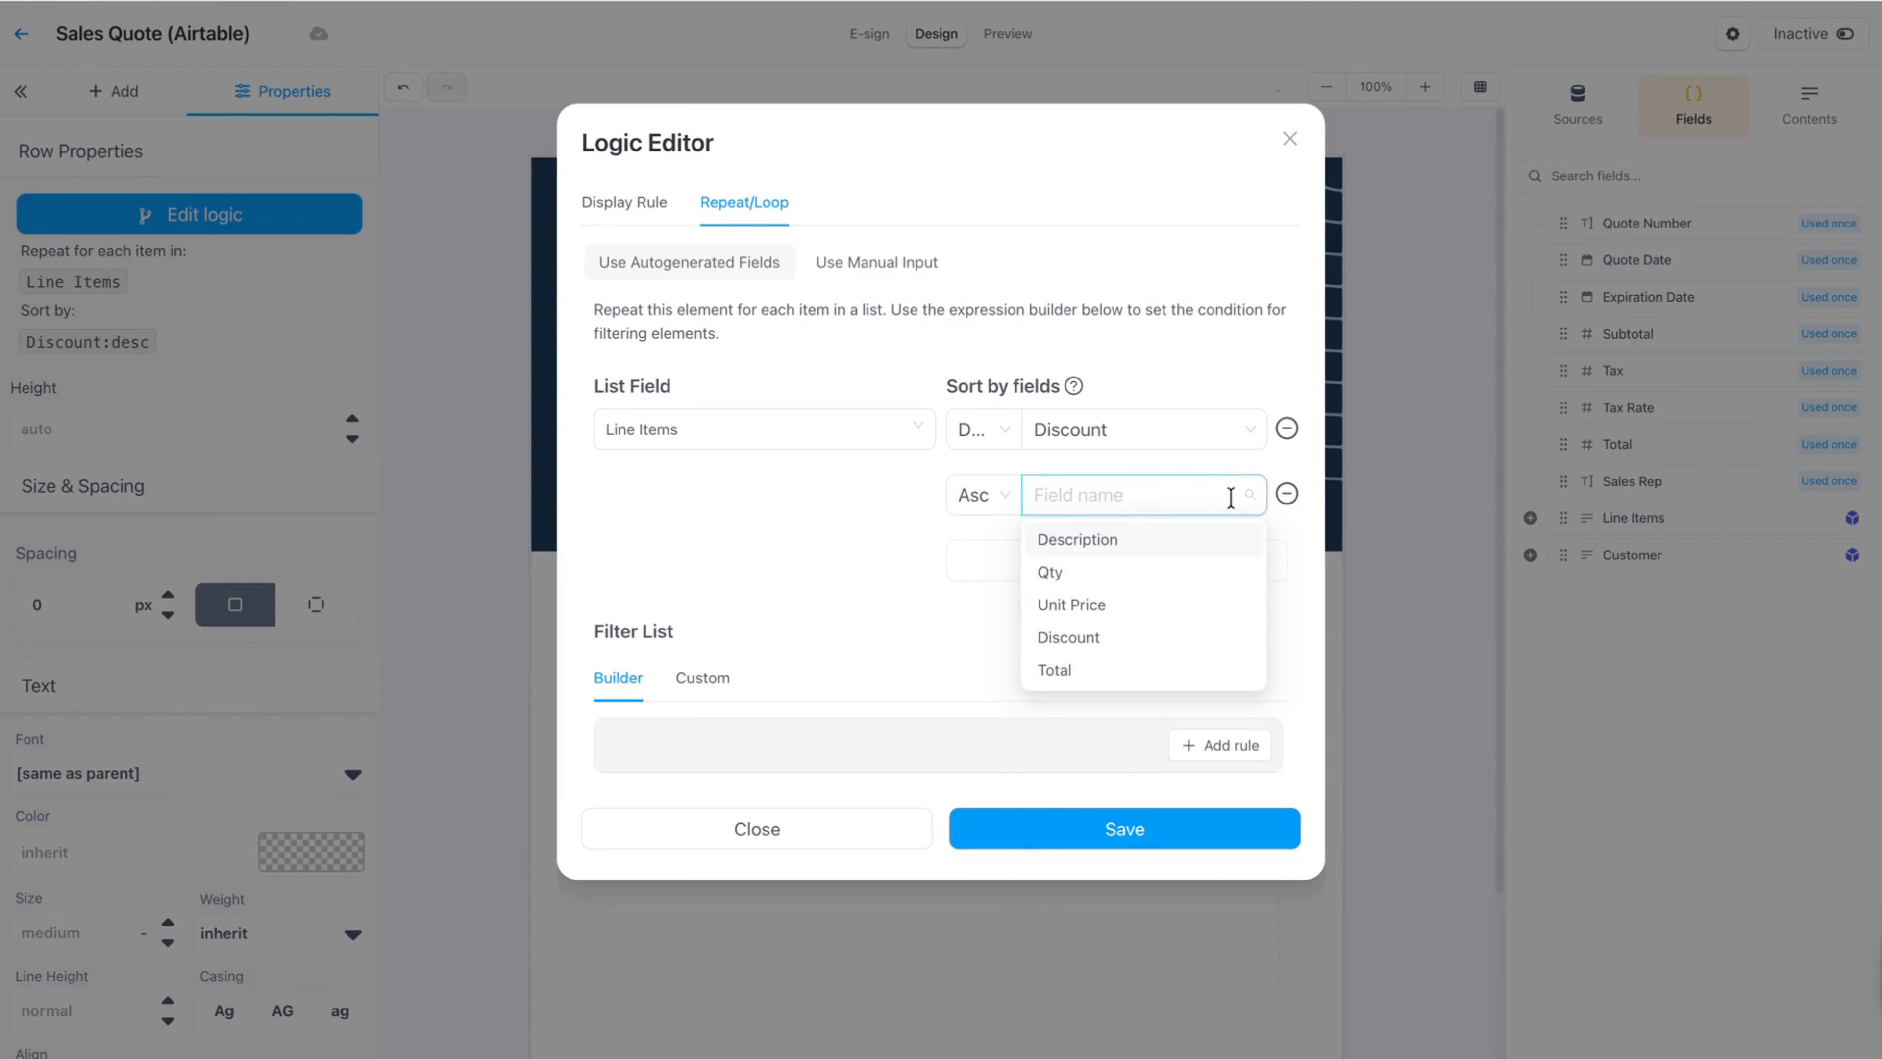
pyautogui.click(979, 621)
pyautogui.click(1287, 493)
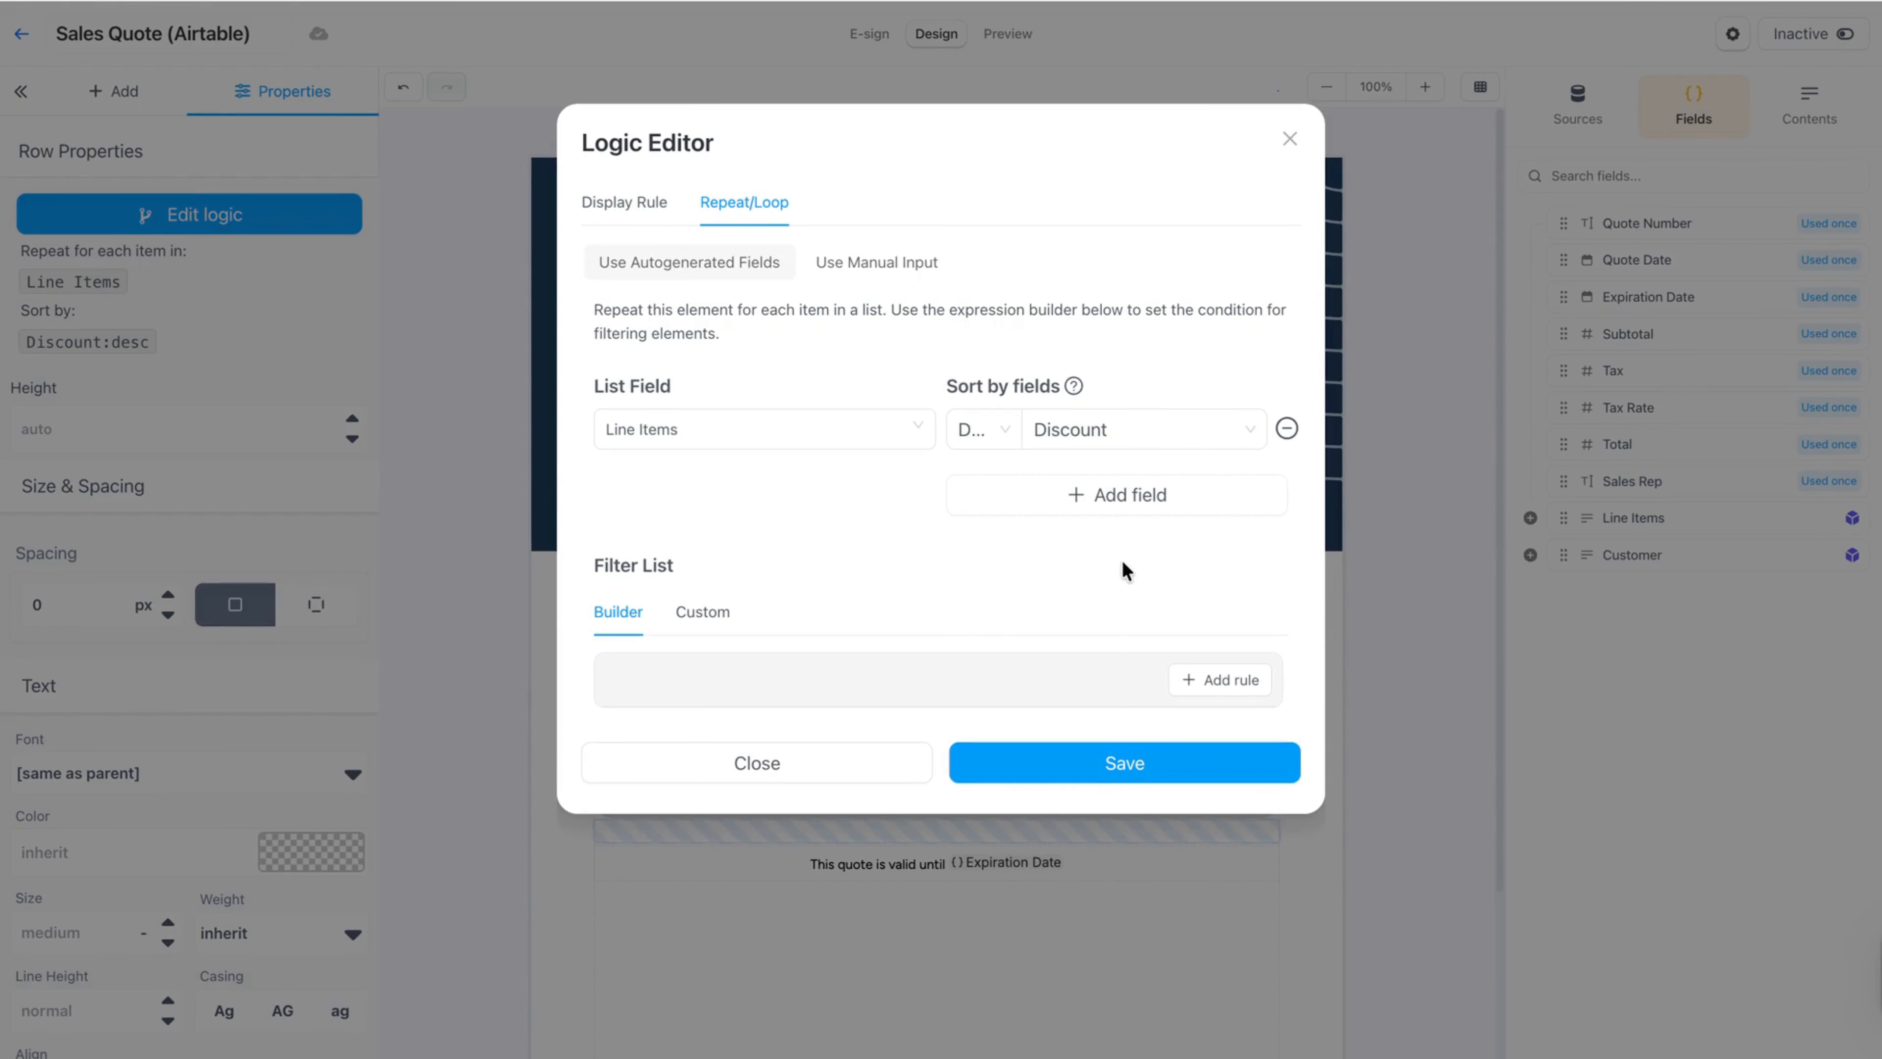
pyautogui.click(810, 769)
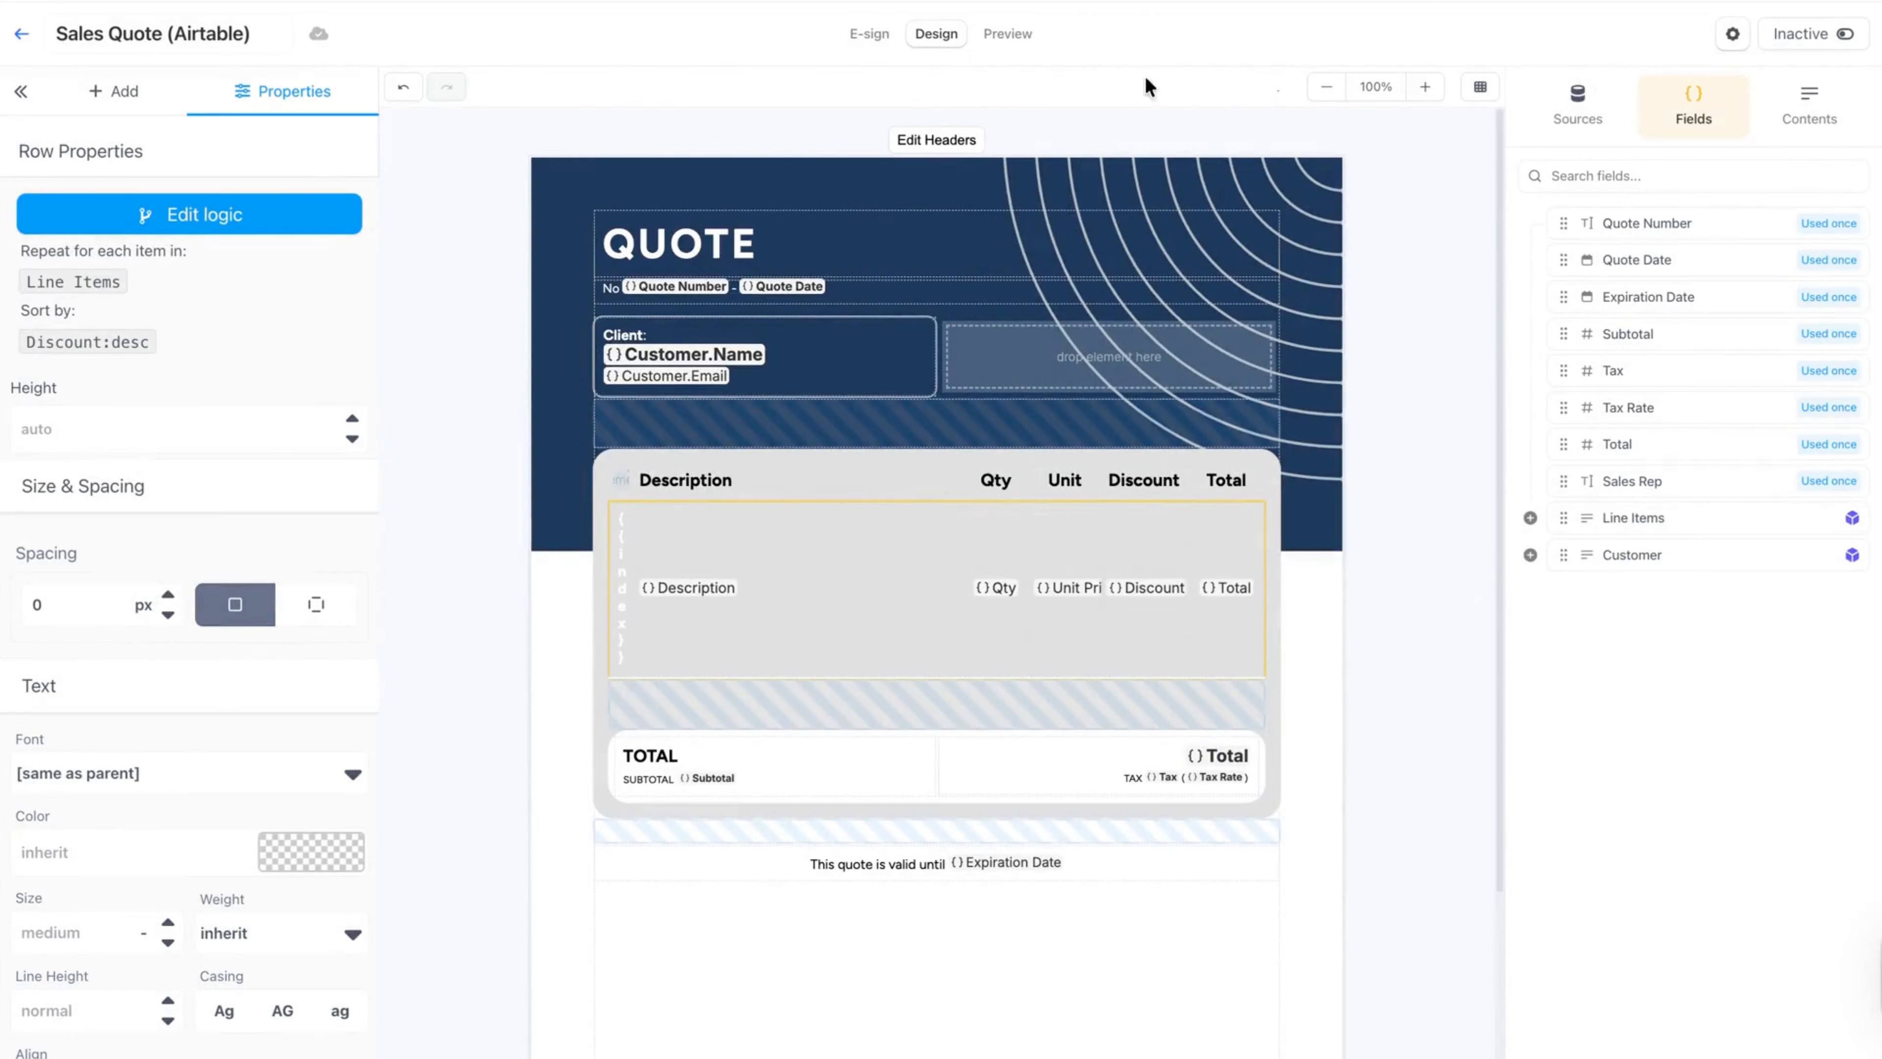